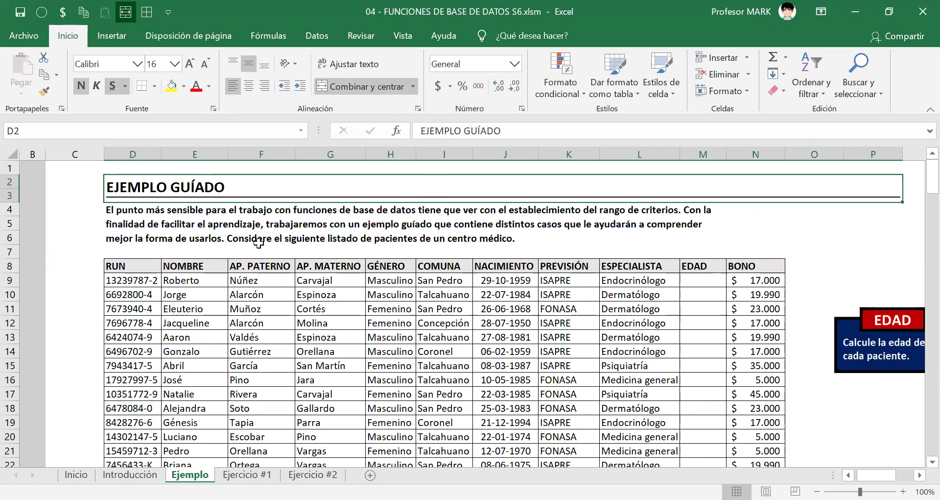
# Look over the patient list's fields from RUN to ESPECIALISTA and its BONO amounts.
pyautogui.scroll(-1, 264, 250)
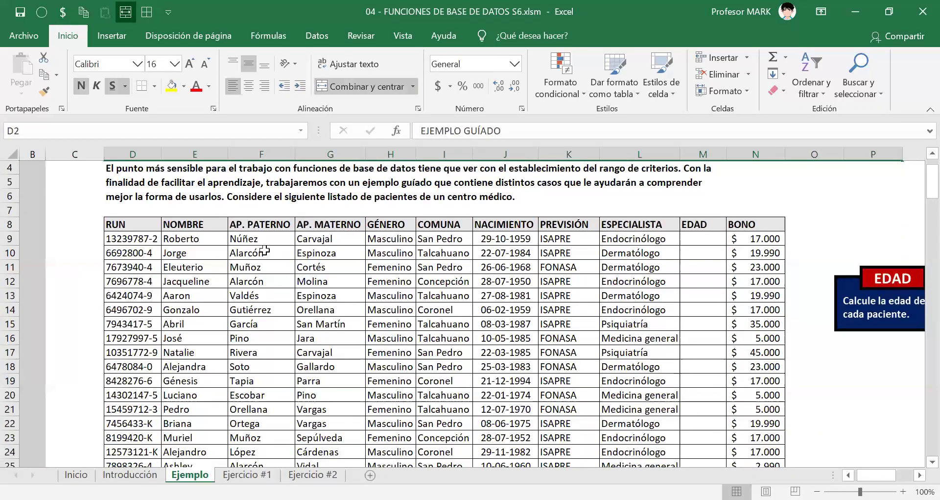
pyautogui.moveTo(142, 225); pyautogui.dragTo(680, 414)
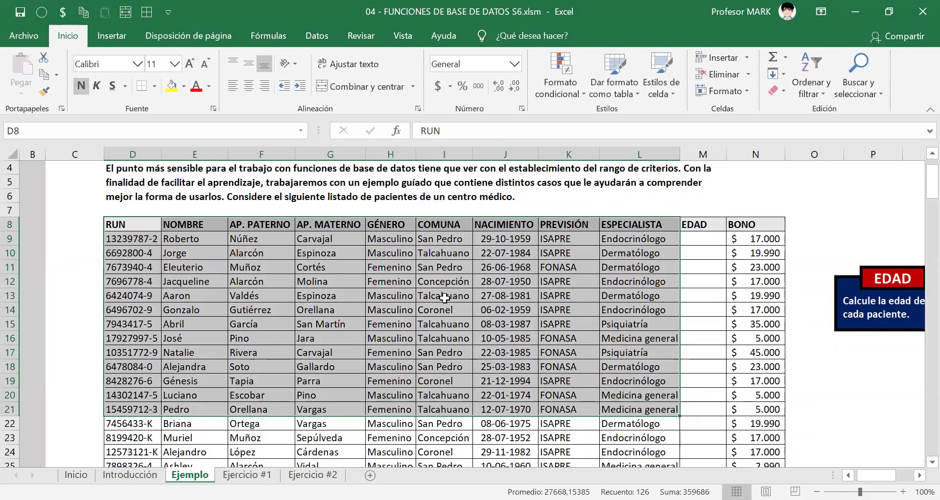
pyautogui.click(625, 238)
pyautogui.click(629, 391)
pyautogui.moveTo(748, 241); pyautogui.dragTo(761, 352)
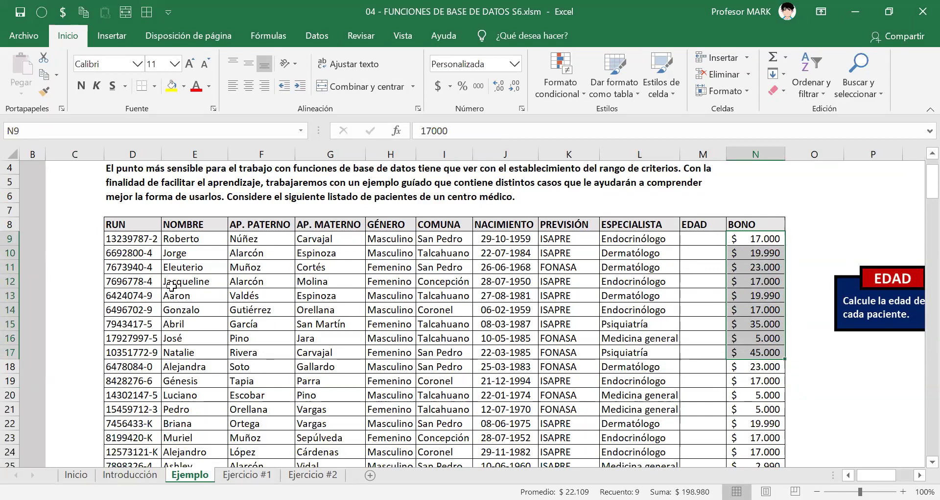
# Convert the whole patient list, starting at the RUN header in D8, into a table with headers.
pyautogui.click(132, 225)
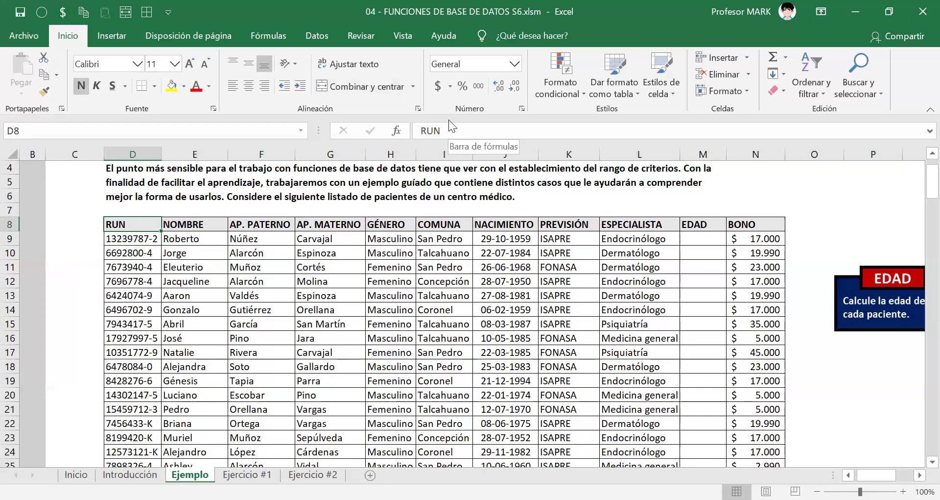
pyautogui.hotkey('ctrl', 'shift', 'Right')
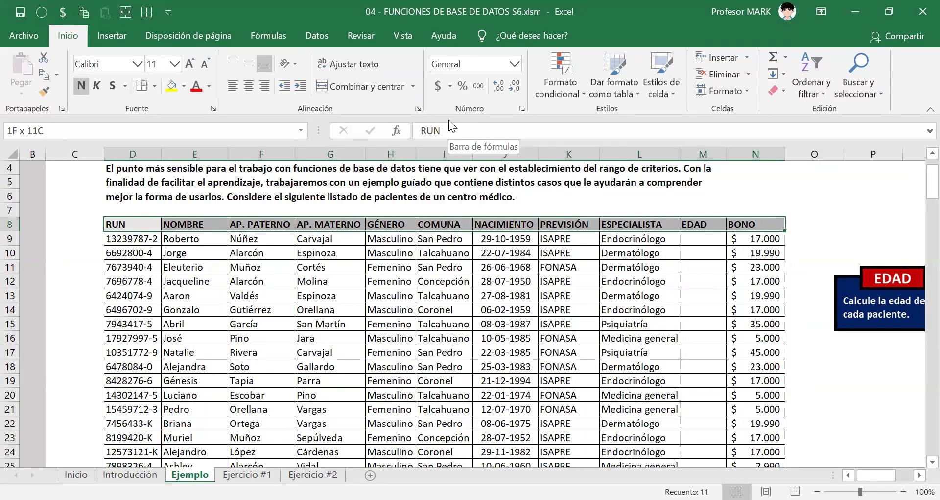
pyautogui.hotkey('ctrl', 'shift', 'Down')
pyautogui.hotkey('ctrl', 't')
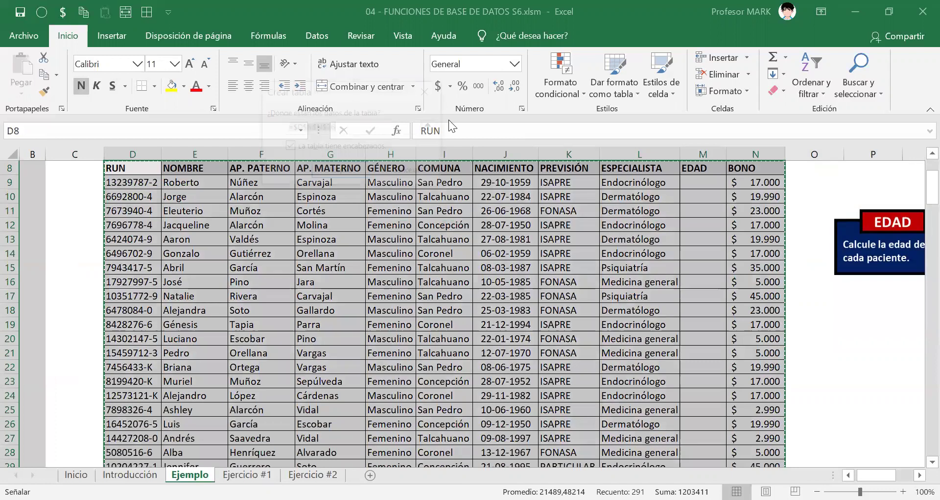
pyautogui.press('Return')
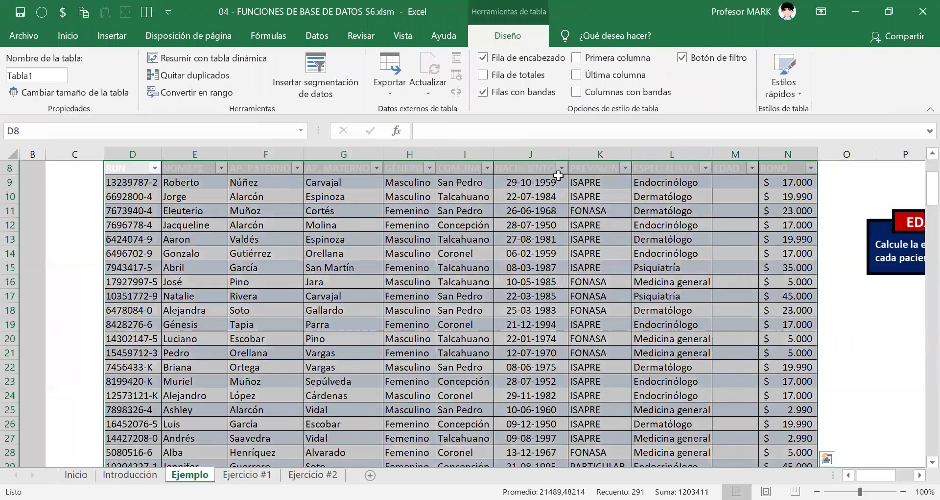
# Give the patient table the first Claro style, the plain one without colours.
pyautogui.click(780, 95)
pyautogui.rightClick(597, 128)
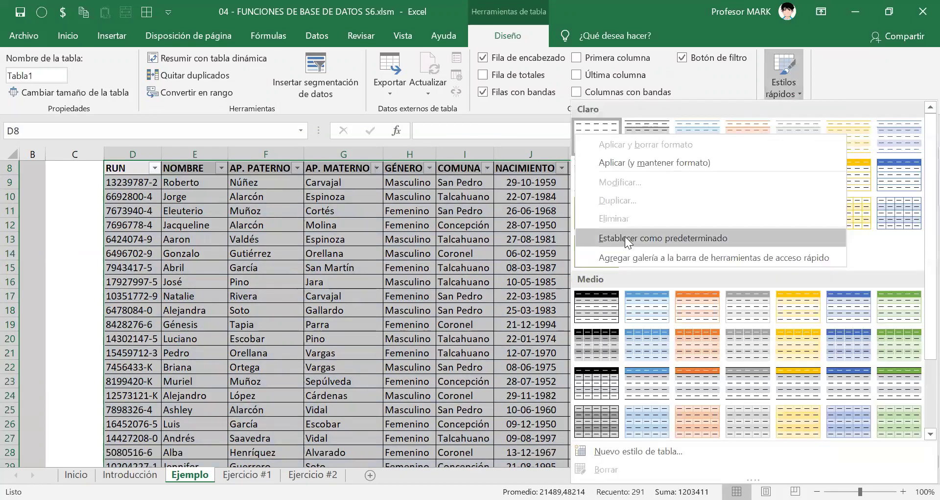
pyautogui.click(410, 225)
# Rename the patient table as PACIENTES.
pyautogui.click(43, 72)
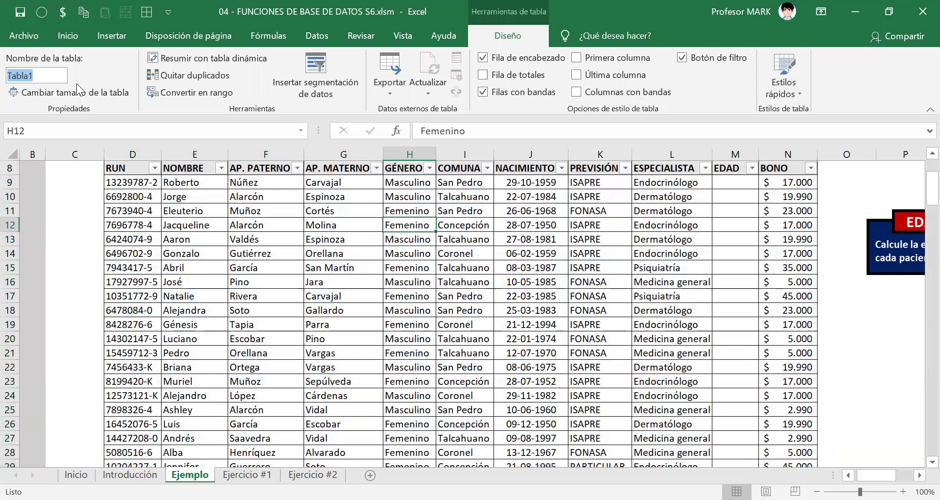
pyautogui.write('PACENTE')
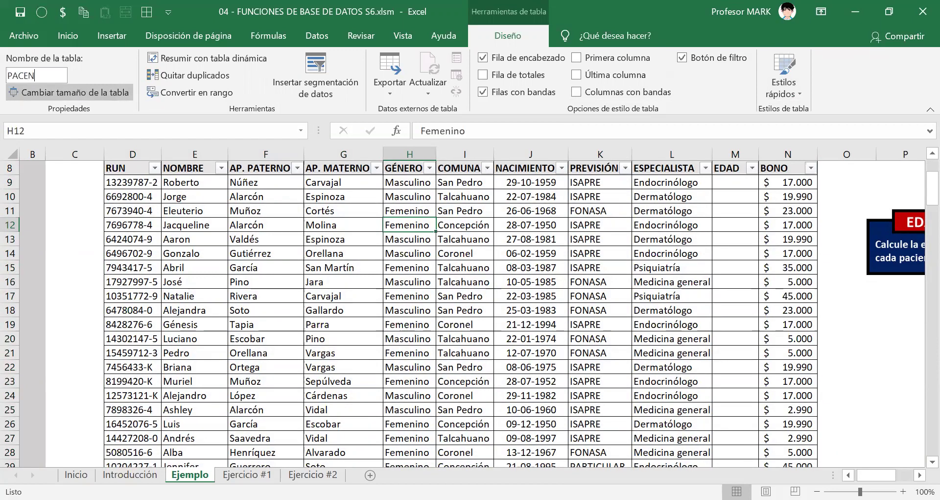
pyautogui.press('BackSpace')
pyautogui.press('BackSpace')
pyautogui.press('BackSpace')
pyautogui.press('BackSpace')
pyautogui.press('BackSpace')
pyautogui.press('BackSpace')
pyautogui.press('BackSpace')
pyautogui.write('PACIENTES')
pyautogui.press('Return')
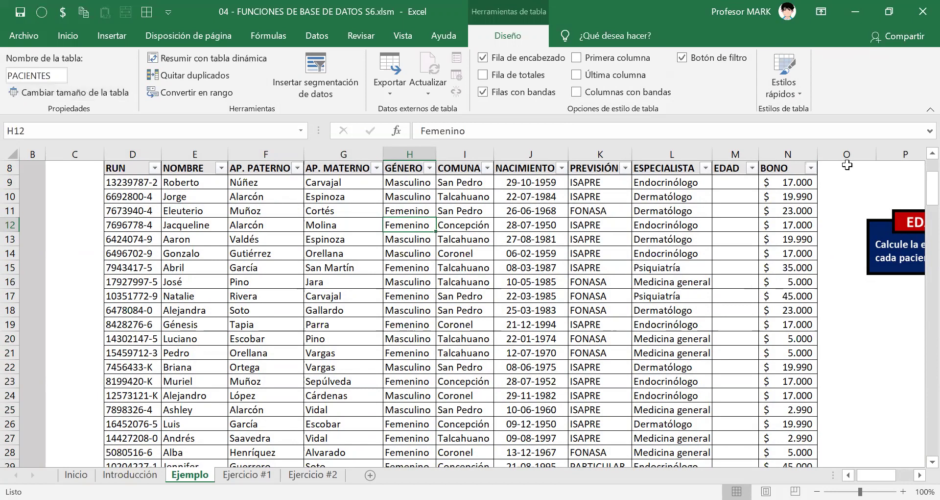
pyautogui.moveTo(896, 245); pyautogui.dragTo(885, 210)
pyautogui.click(736, 183)
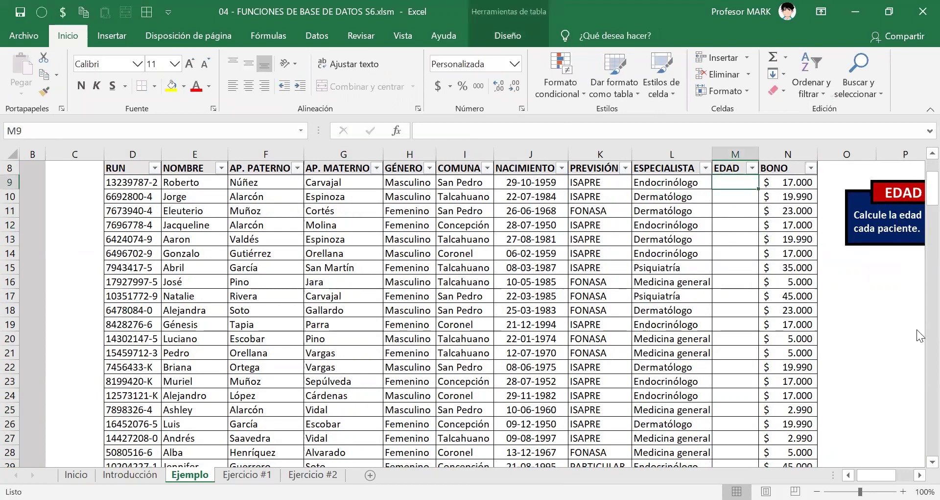
pyautogui.write('=SIFECHA')
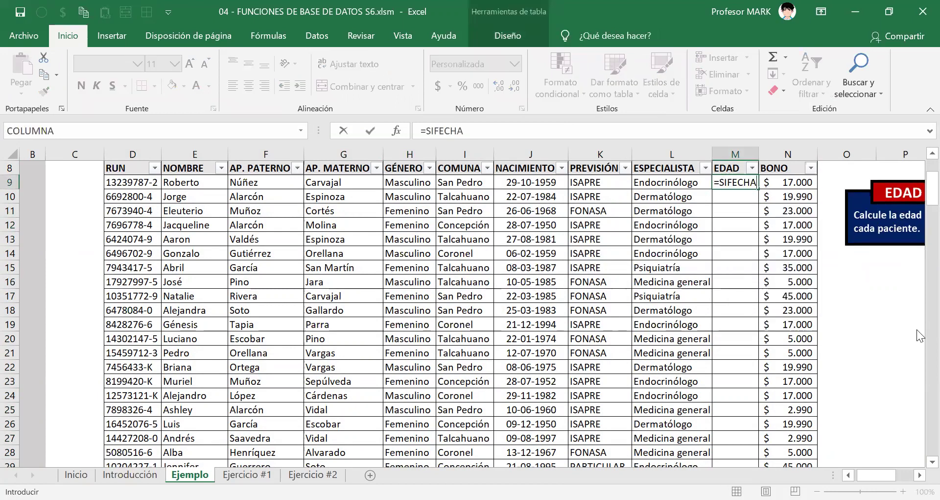
pyautogui.write('(')
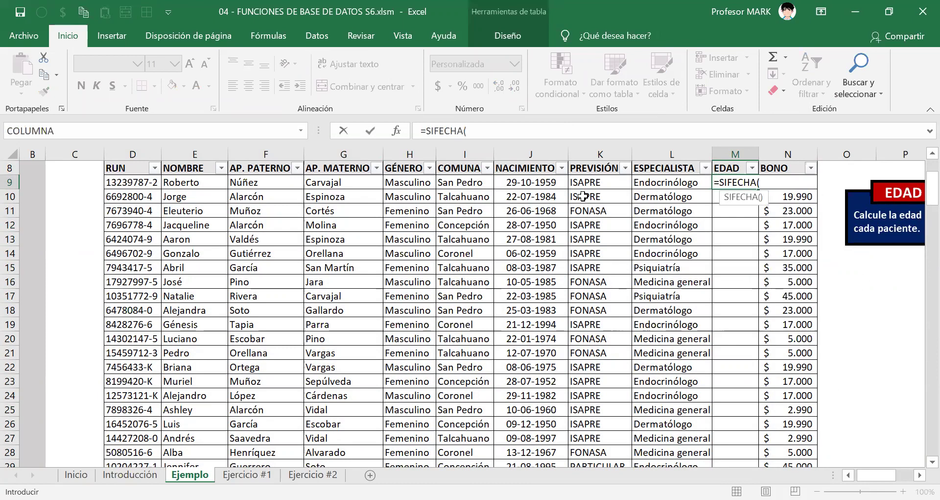
pyautogui.click(520, 181)
pyautogui.write(';')
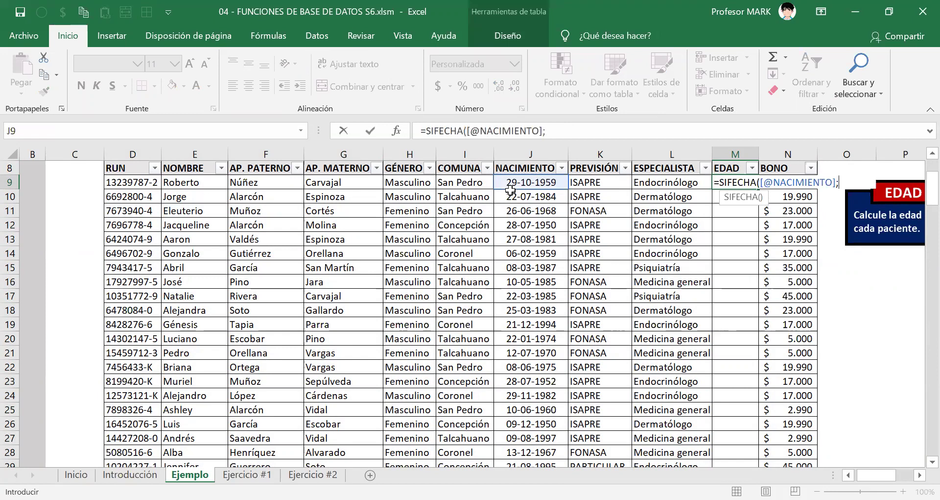
pyautogui.write('HOY();"Y")')
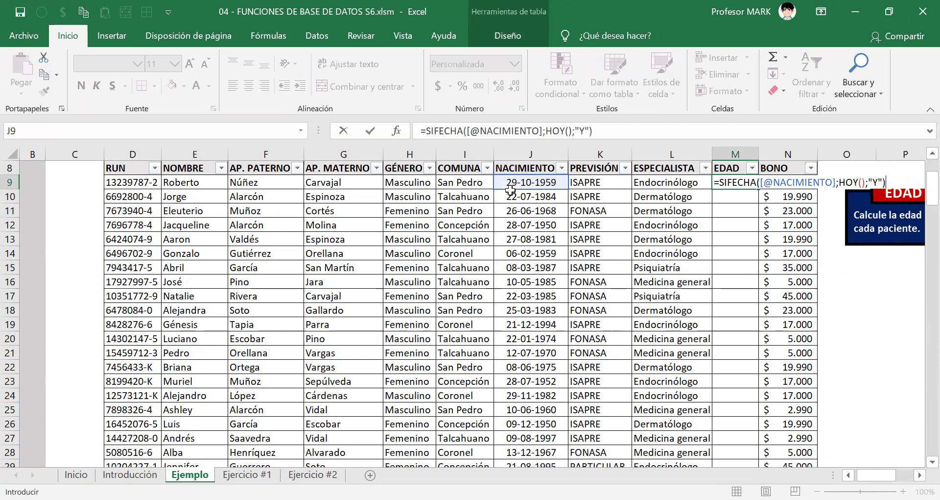
pyautogui.moveTo(718, 182); pyautogui.dragTo(921, 186)
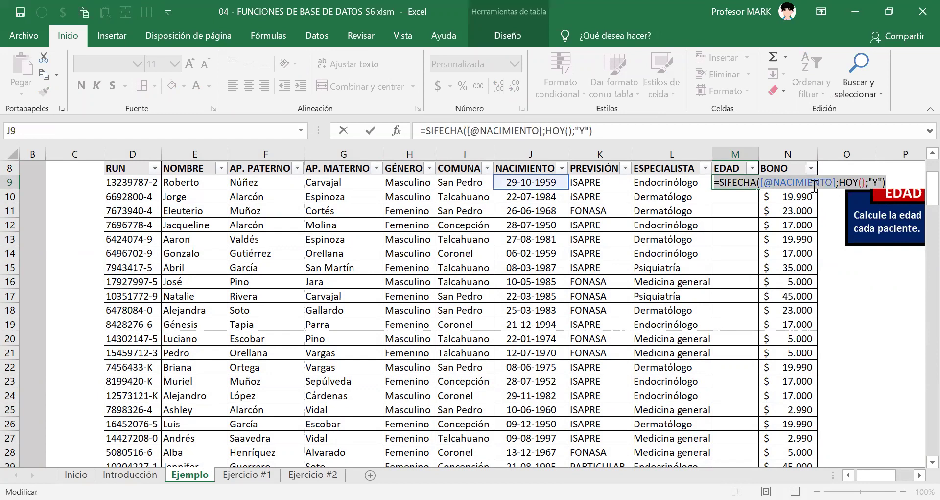
pyautogui.press('Return')
pyautogui.press('Up')
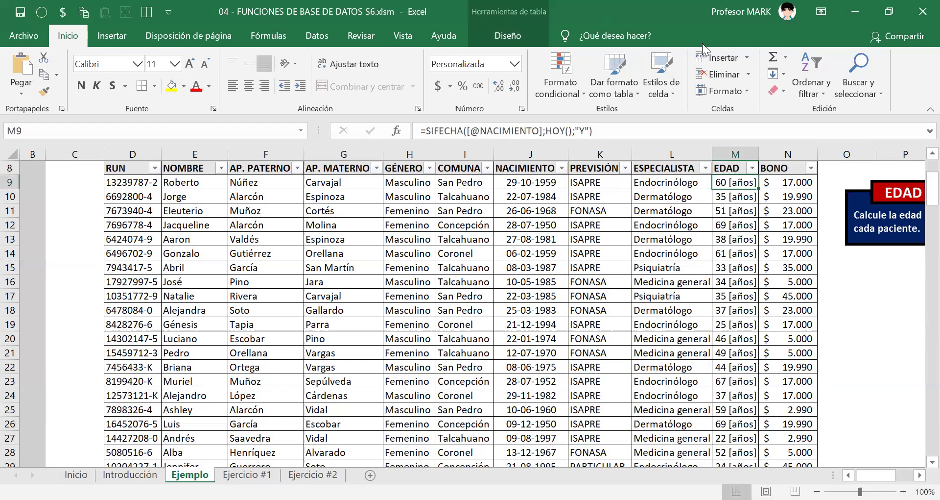
# Check the table's name and read exercise (a) under HÁGALO USTED MISMO.
pyautogui.click(519, 30)
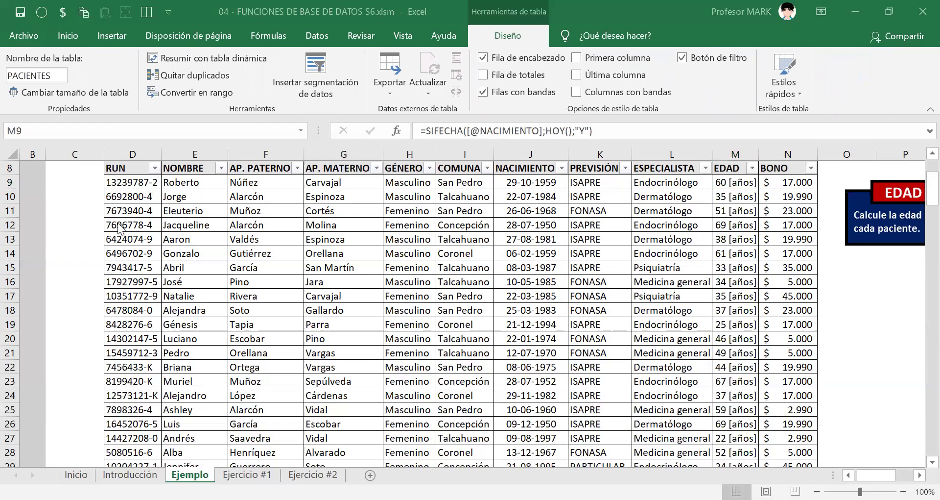
pyautogui.scroll(-8, 158, 258)
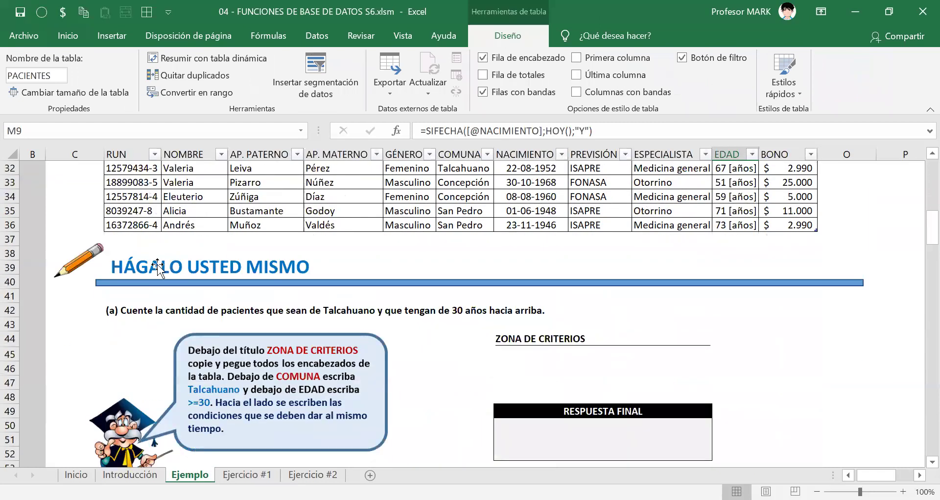
pyautogui.scroll(-1, 355, 267)
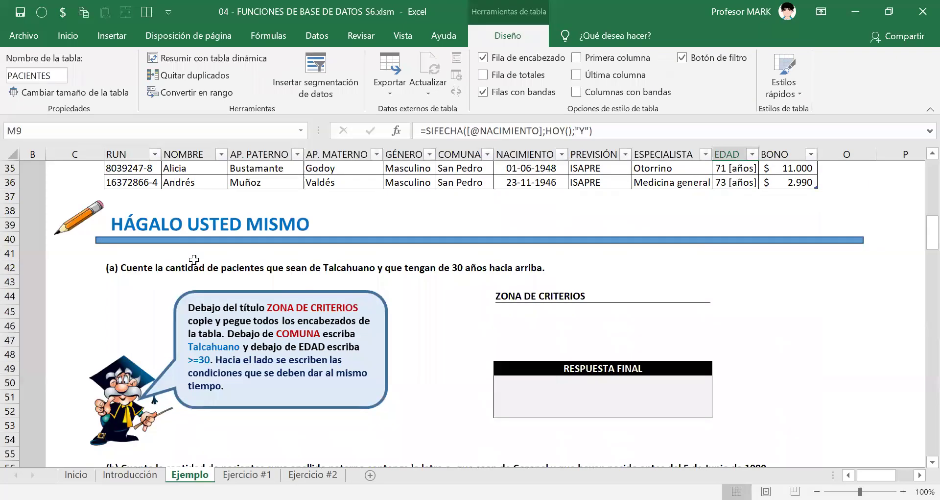
pyautogui.click(187, 274)
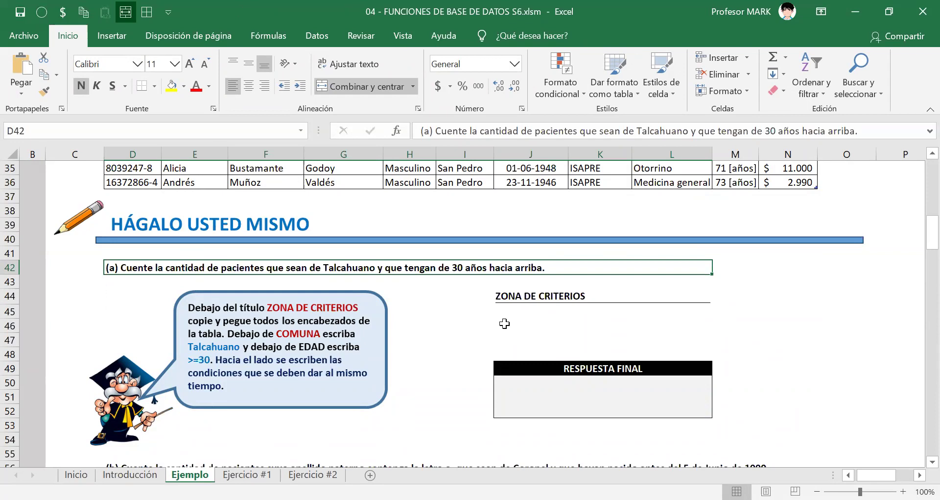
# Filter the COMUNA column to show only Talcahuano and select its filtered cells to count them.
pyautogui.scroll(10, 504, 323)
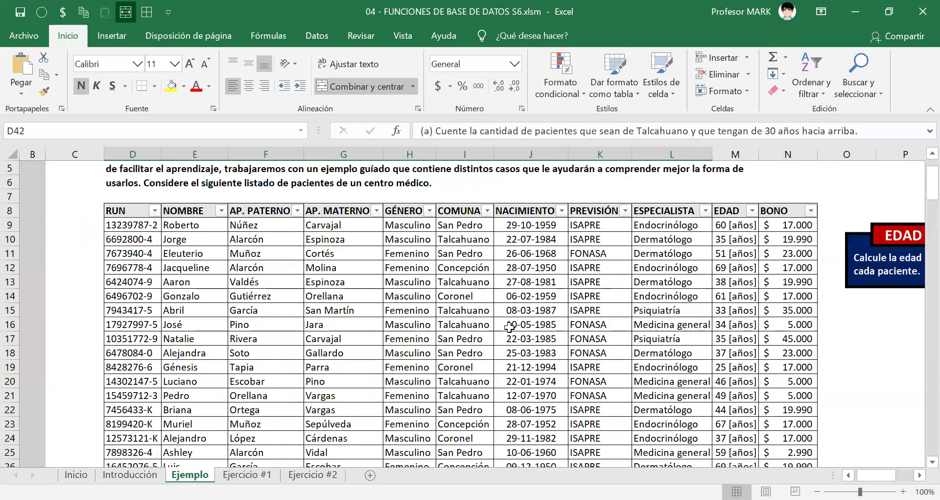
pyautogui.scroll(-1, 510, 327)
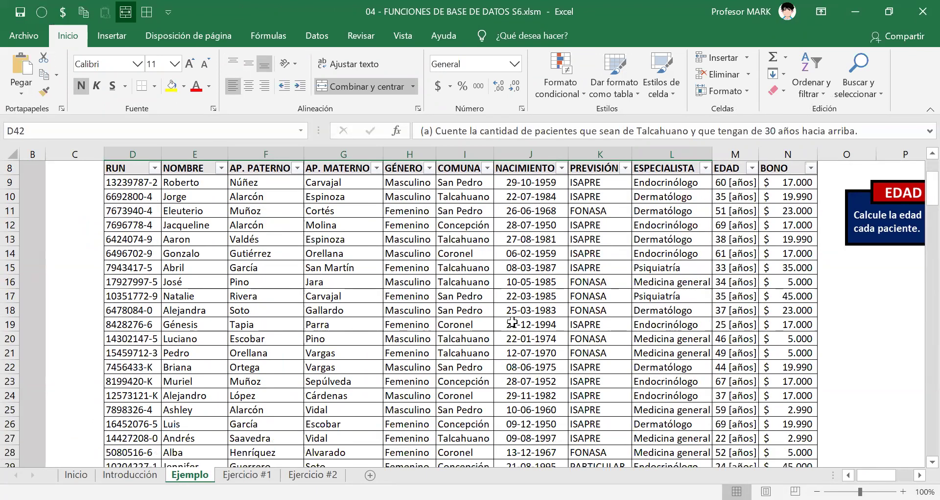
pyautogui.scroll(2, 512, 321)
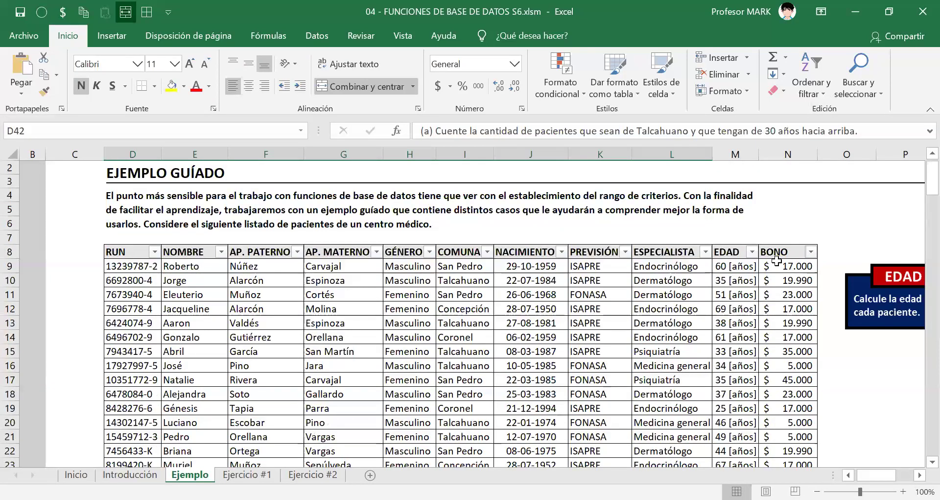
pyautogui.click(489, 250)
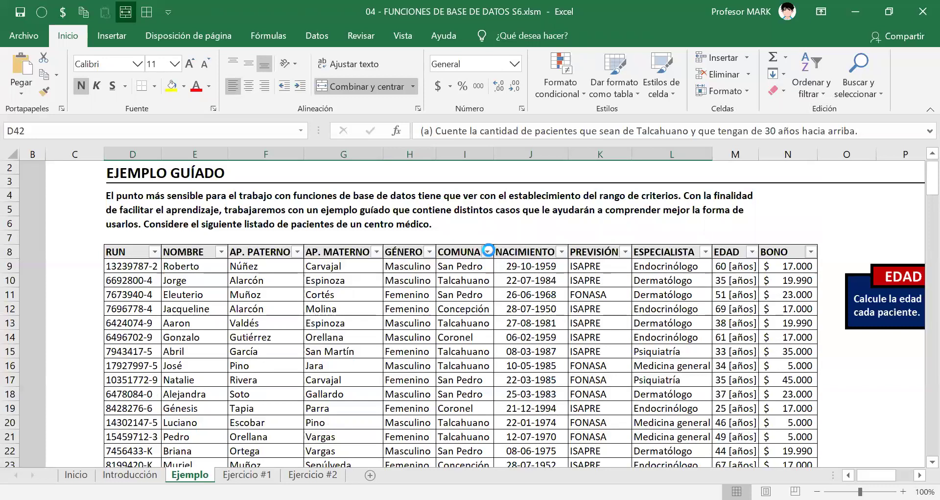
pyautogui.click(353, 340)
pyautogui.click(345, 395)
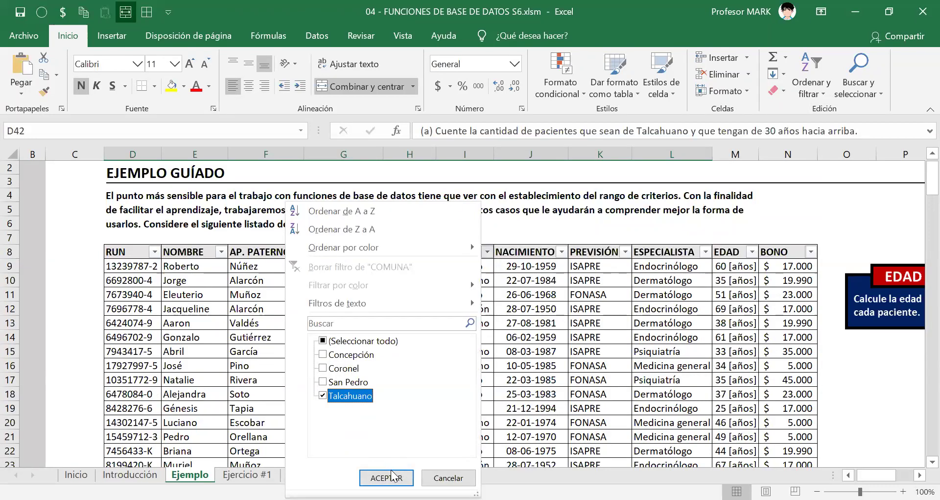
pyautogui.click(386, 477)
pyautogui.moveTo(465, 266); pyautogui.dragTo(477, 368)
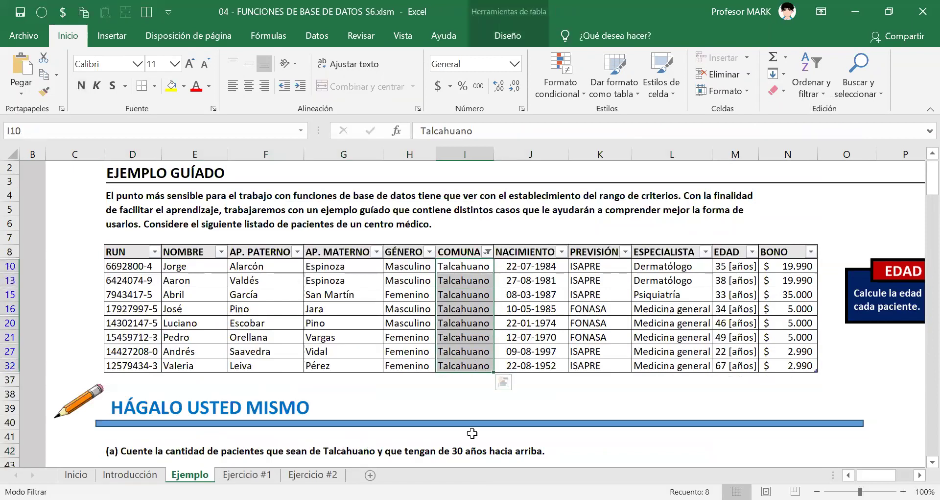
# Exclude 22 [años] with the EDAD filter and select the remaining Talcahuano cells to count them.
pyautogui.click(749, 252)
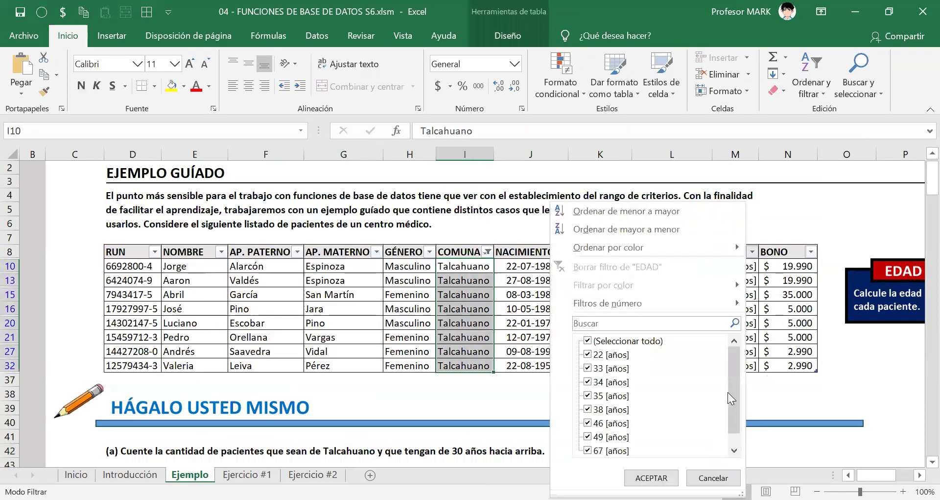
pyautogui.moveTo(731, 374); pyautogui.dragTo(744, 413)
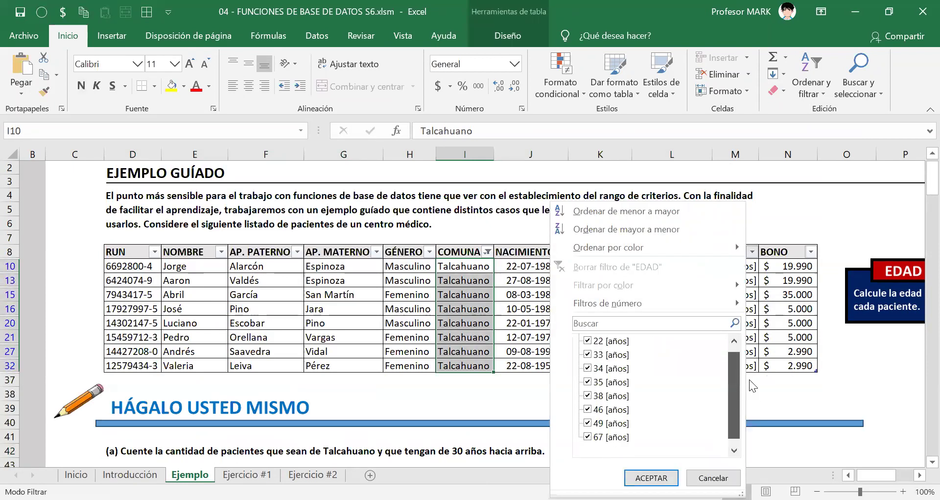
pyautogui.moveTo(750, 379); pyautogui.dragTo(749, 362)
pyautogui.click(588, 354)
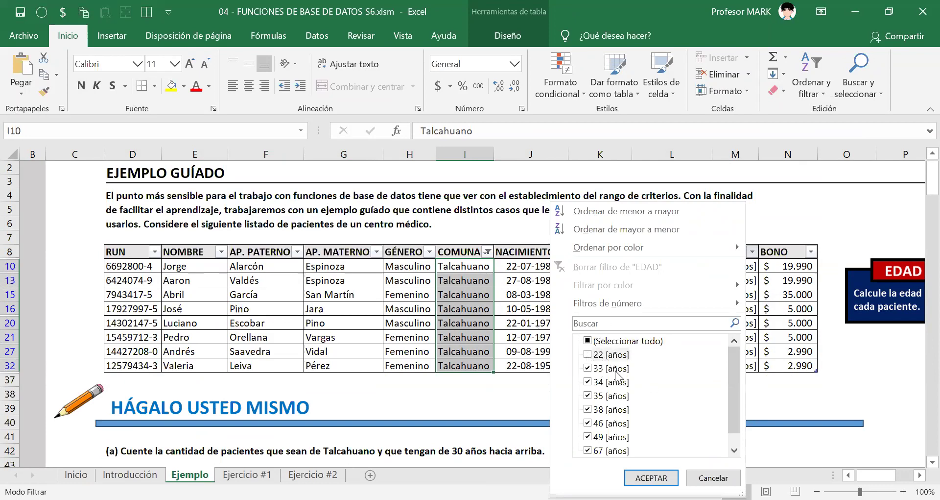
pyautogui.scroll(-1, 618, 375)
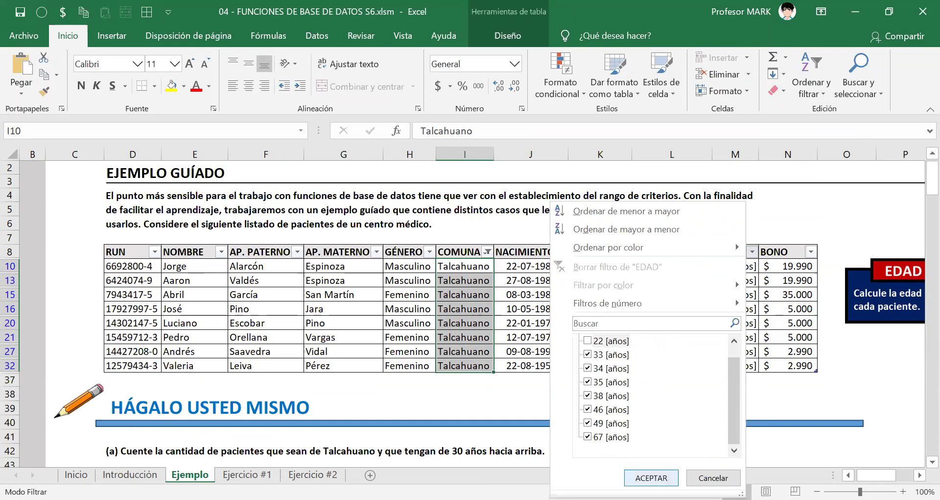
pyautogui.click(652, 478)
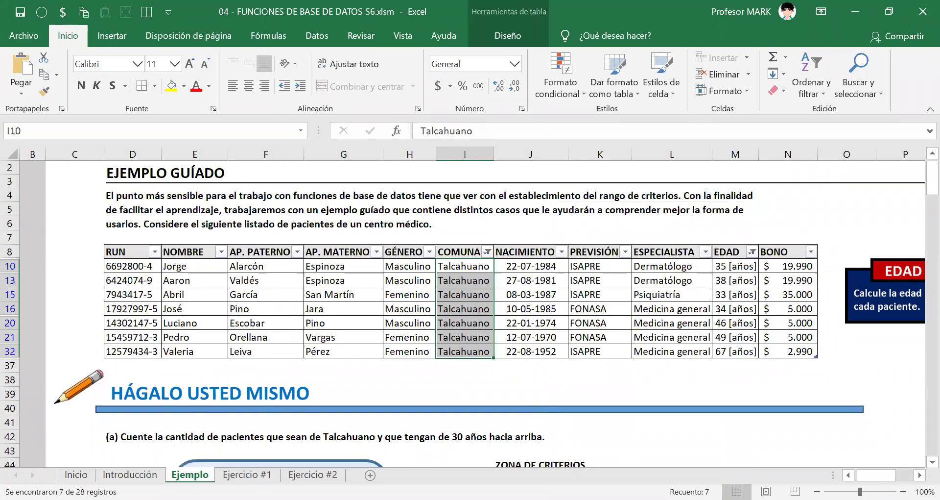
pyautogui.click(420, 281)
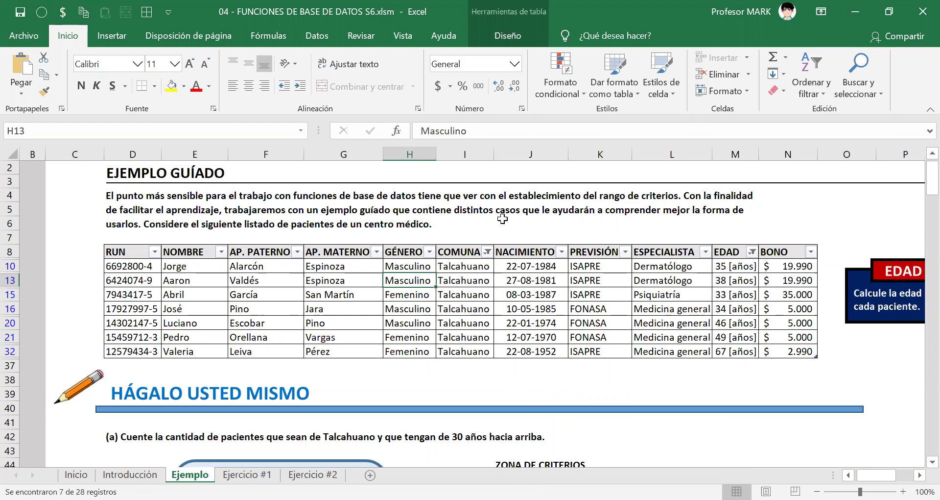
pyautogui.moveTo(463, 266); pyautogui.dragTo(475, 351)
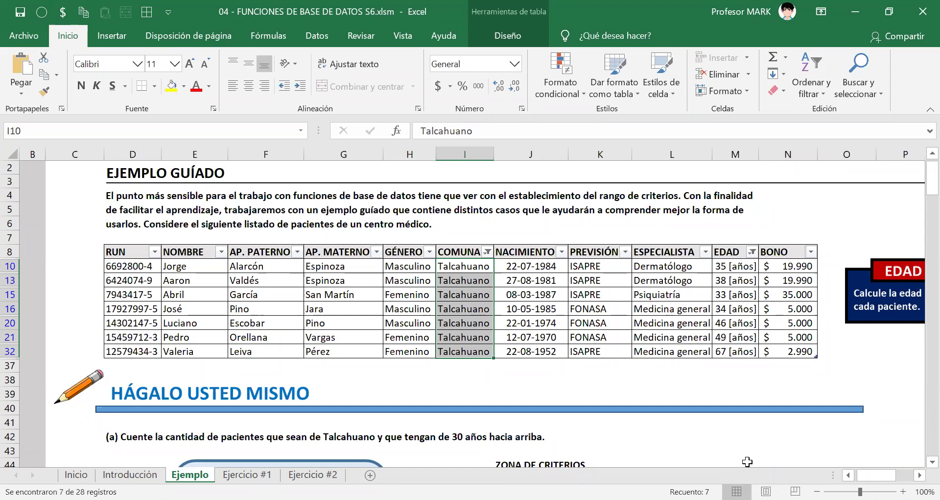
# Clear the COMUNA and EDAD filters from the patient table.
pyautogui.hotkey('ctrl', 'v')
pyautogui.click(458, 292)
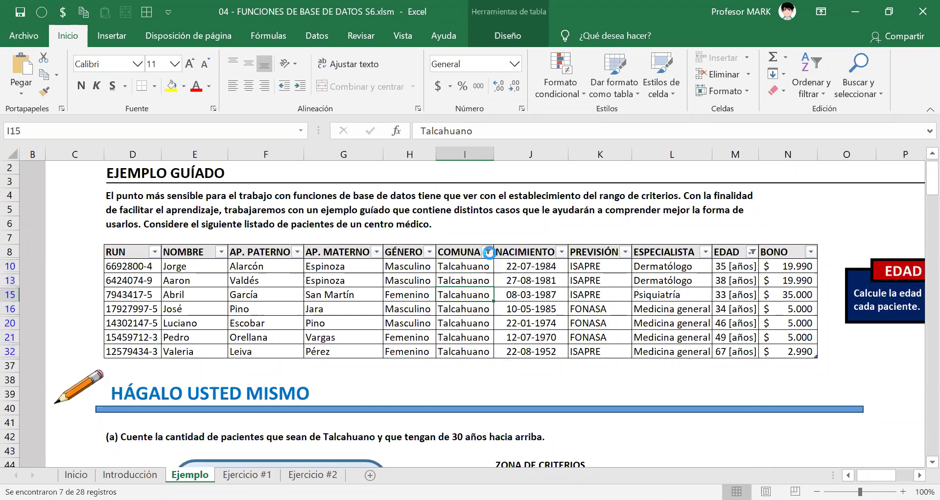
pyautogui.click(487, 251)
pyautogui.click(488, 252)
pyautogui.click(487, 251)
pyautogui.click(374, 268)
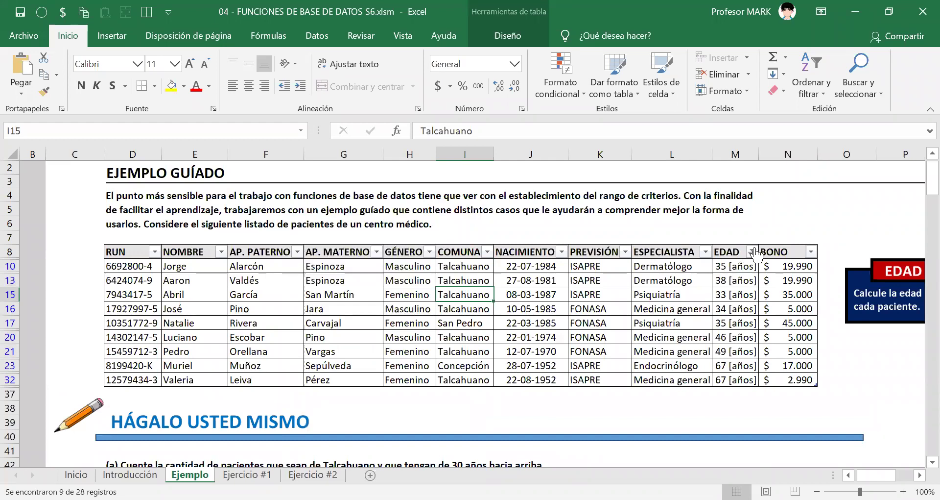
pyautogui.hotkey('ctrl', 'shift', 'l')
pyautogui.hotkey('ctrl', 'shift', 'l')
pyautogui.click(460, 293)
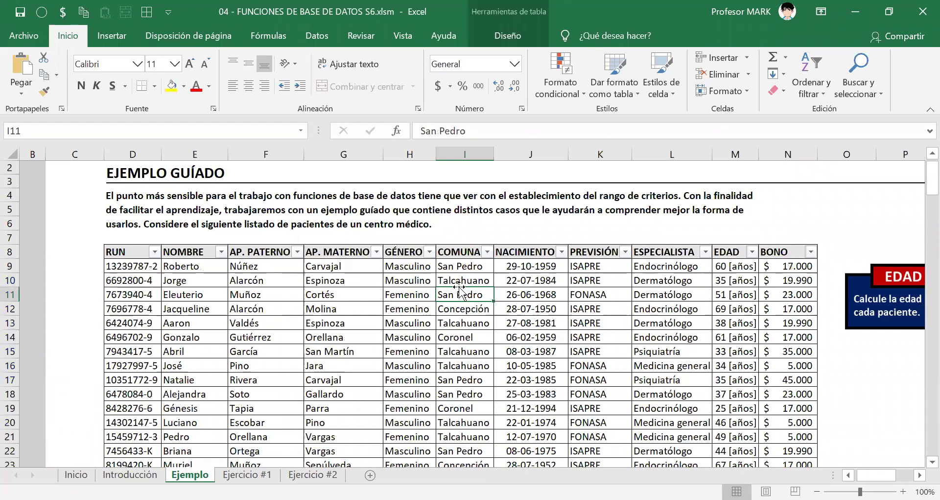
# Read the exercise (a) criteria instructions and copy all the patient table's headers, from RUN to BONO.
pyautogui.click(304, 349)
pyautogui.scroll(-1, 302, 345)
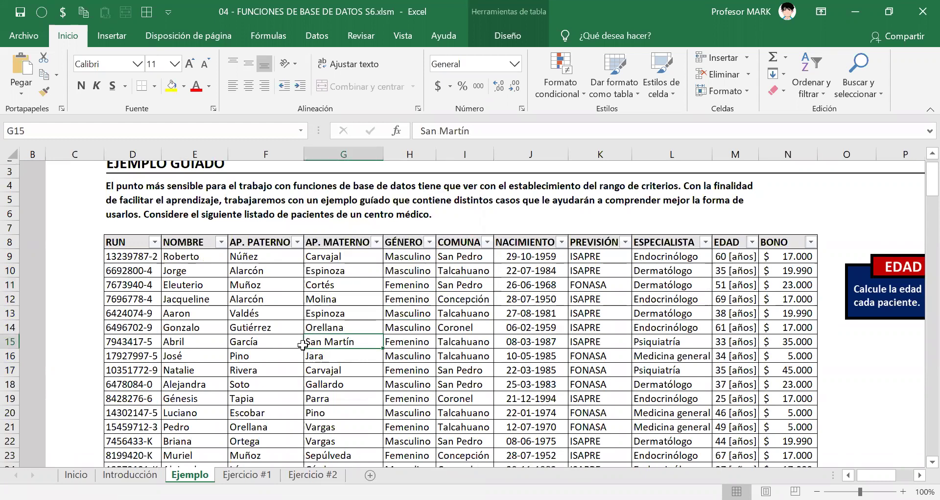
pyautogui.scroll(-11, 303, 345)
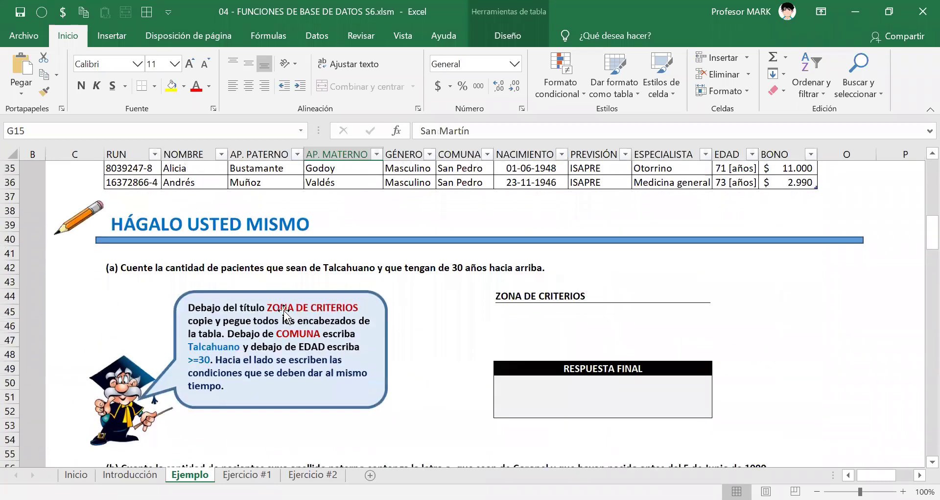
pyautogui.click(515, 312)
pyautogui.click(515, 323)
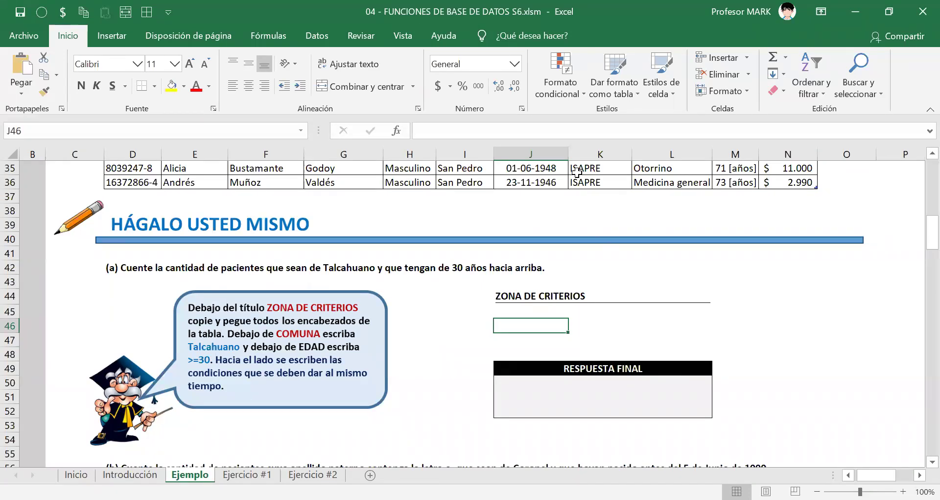
pyautogui.scroll(6, 291, 360)
pyautogui.scroll(5, 246, 374)
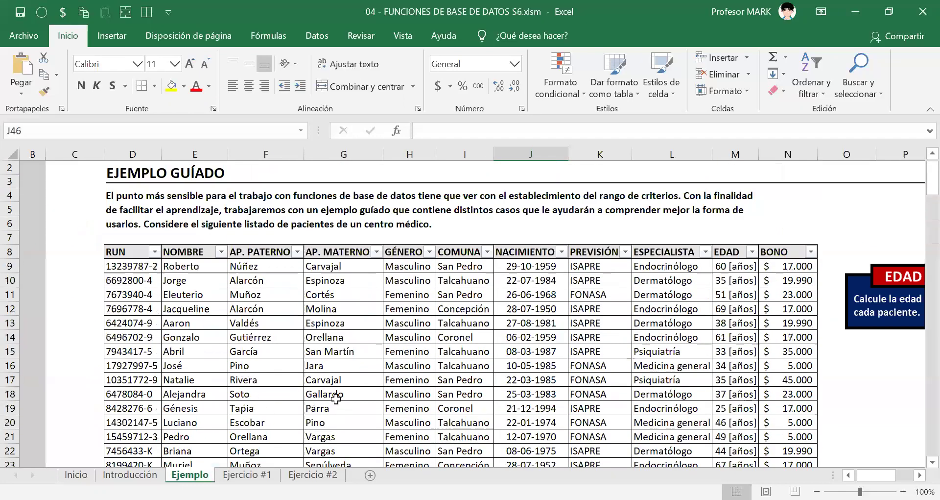
pyautogui.click(124, 251)
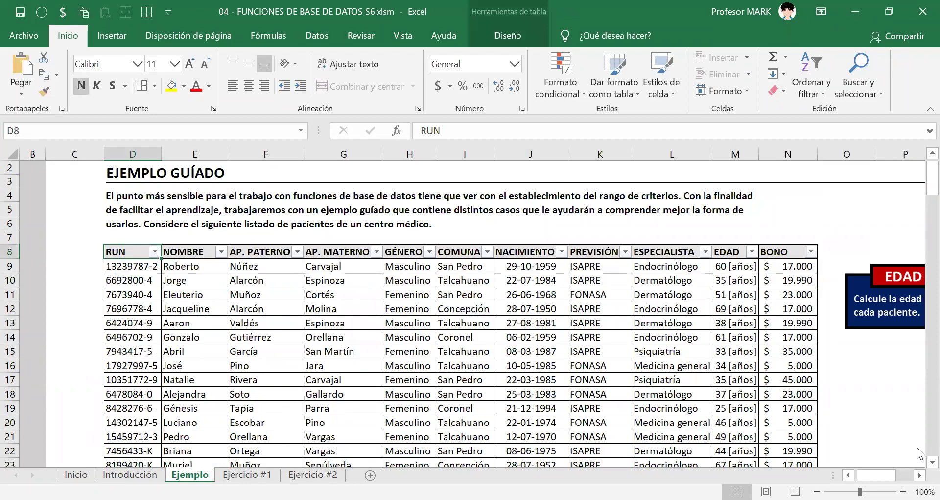
pyautogui.hotkey('ctrl', 'shift', 'Right')
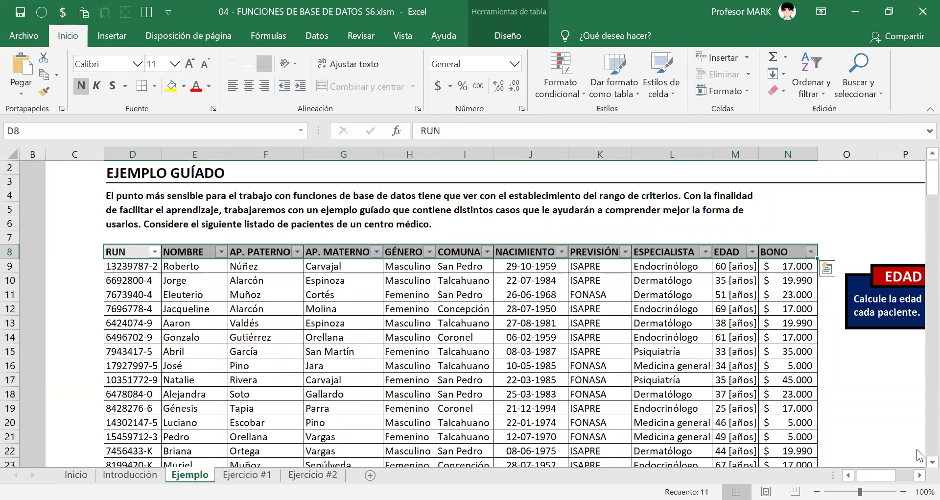
pyautogui.hotkey('ctrl', 'c')
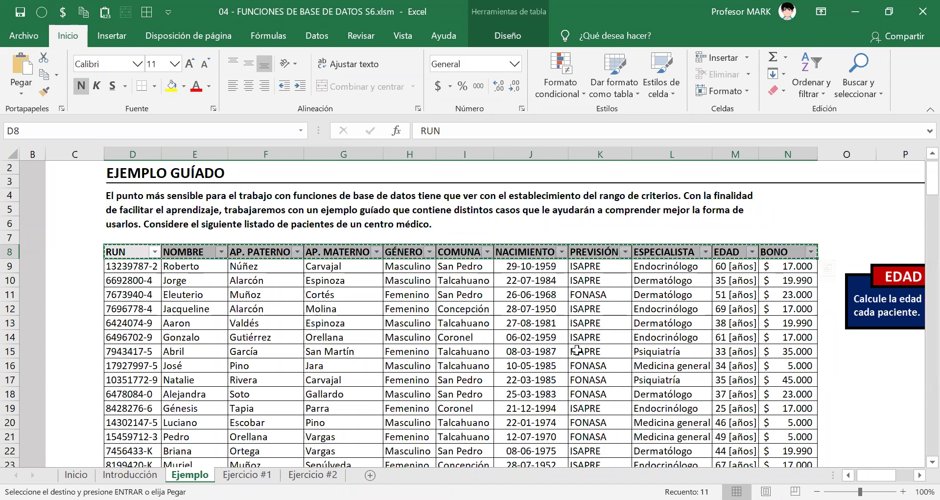
# Paste the copied headers under ZONA DE CRITERIOS of exercise (a), starting at cell J46.
pyautogui.scroll(-10, 574, 325)
pyautogui.scroll(-3, 574, 325)
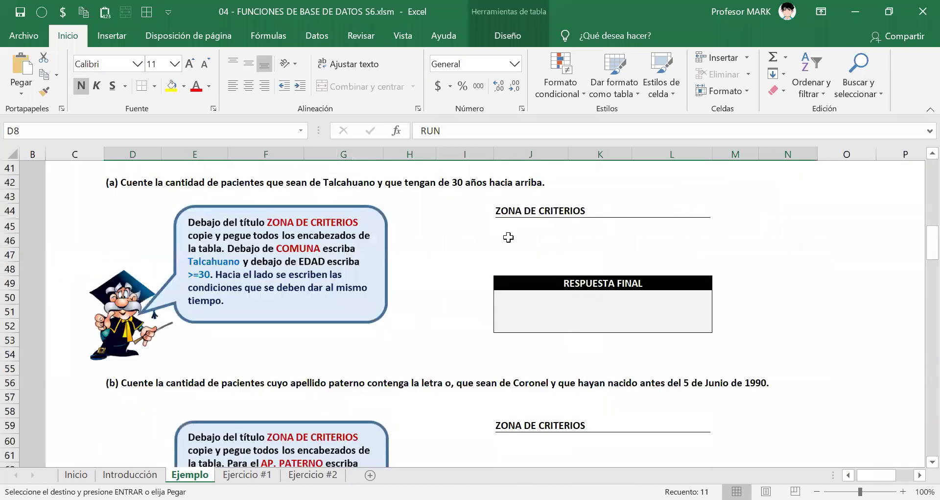
pyautogui.click(510, 235)
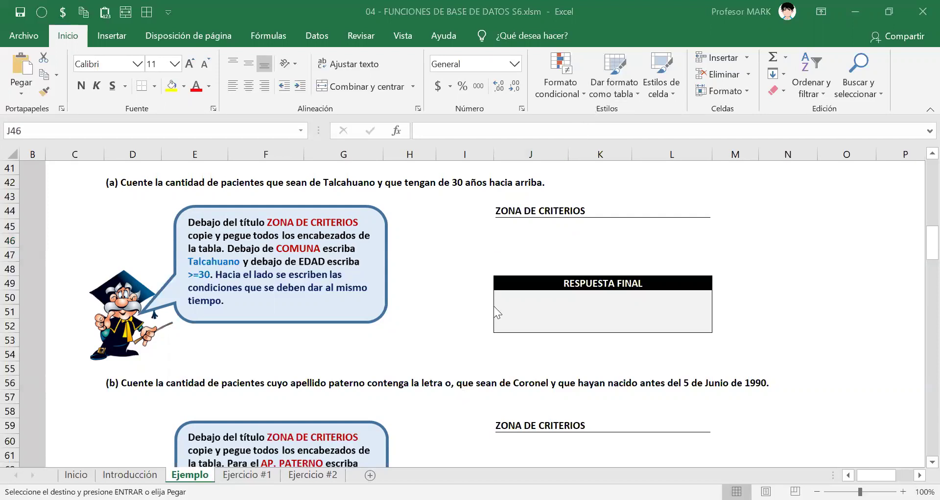
pyautogui.click(511, 230)
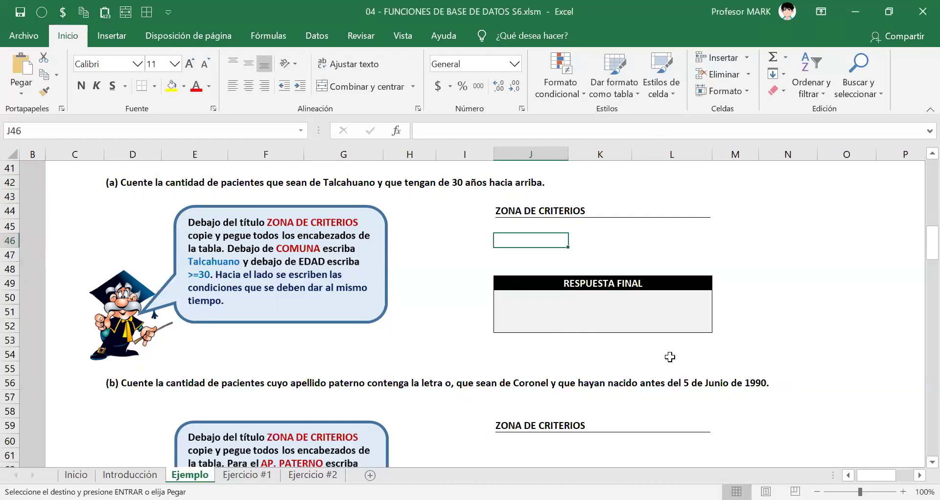
pyautogui.hotkey('ctrl', 'v')
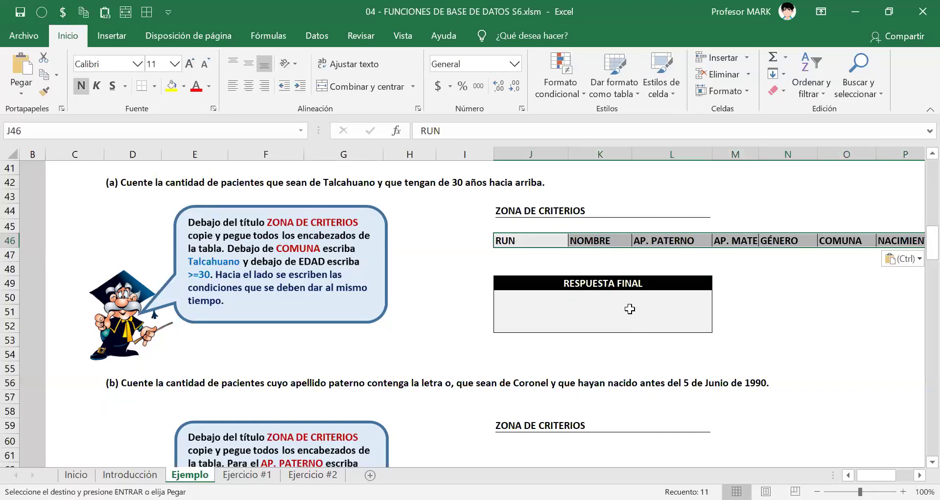
# Apply borders to the pasted headers and the blank row beneath them, covering J46:T47.
pyautogui.click(921, 474)
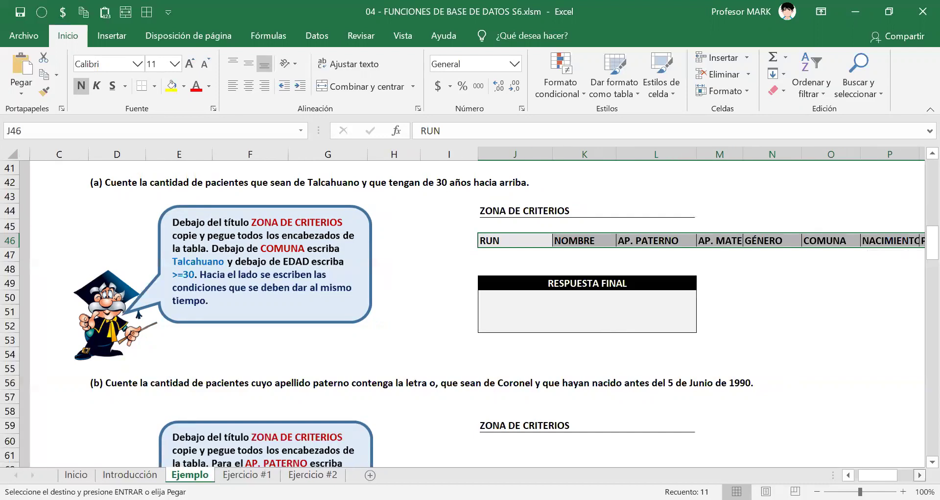
pyautogui.click(920, 474)
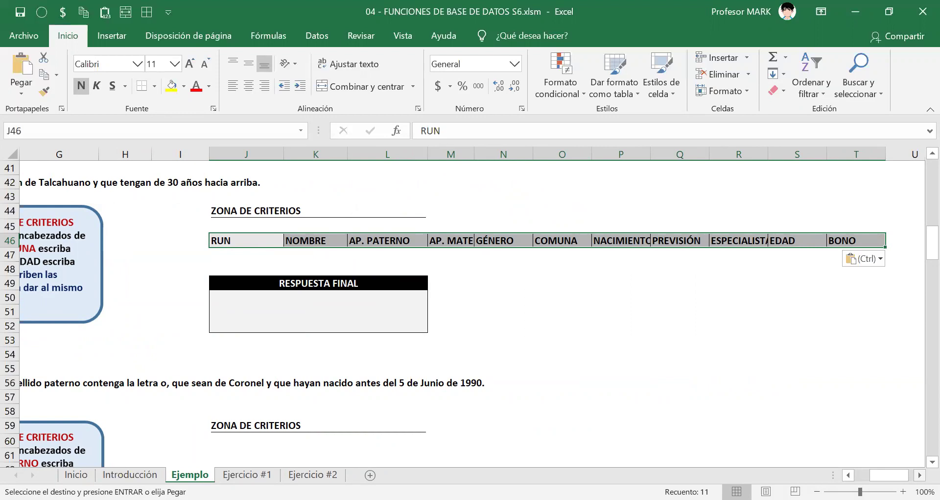
pyautogui.hotkey('shift', 'Down')
pyautogui.press('Return')
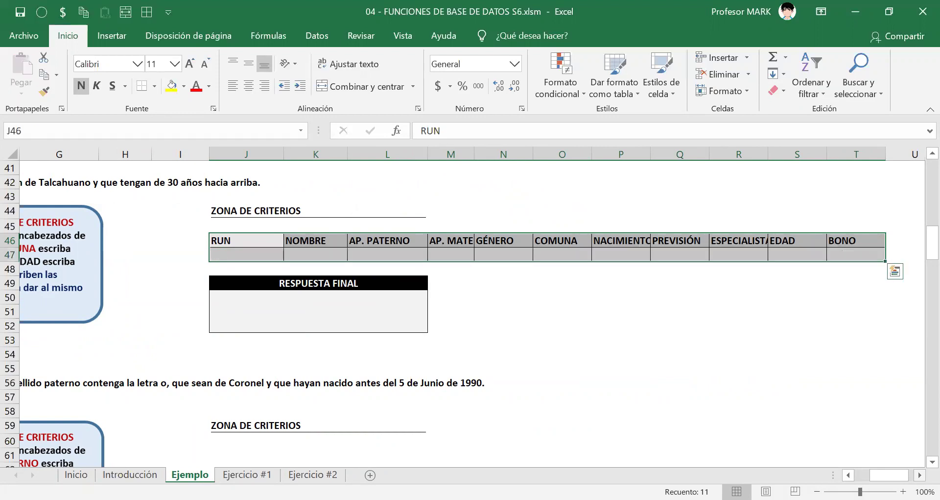
# Fit the column widths of AP. PATERNO, AP. MATERNO, NACIMIENTO and ESPECIALISTA to their headings in the criteria zone.
pyautogui.press('Right')
pyautogui.press('Right')
pyautogui.press('Right')
pyautogui.press('Right')
pyautogui.press('Right')
pyautogui.press('Right')
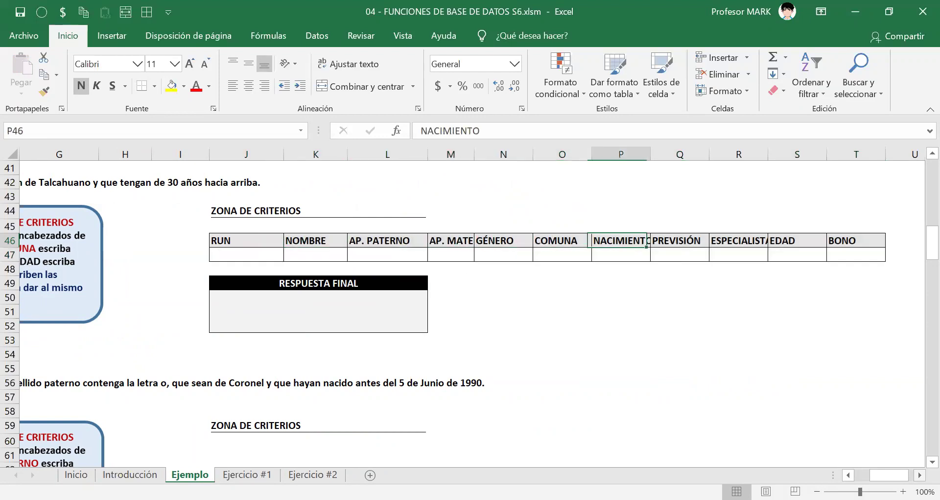
pyautogui.press('Left')
pyautogui.press('Left')
pyautogui.press('Left')
pyautogui.press('Left')
pyautogui.press('Left')
pyautogui.press('Left')
pyautogui.press('Left')
pyautogui.press('Left')
pyautogui.press('Left')
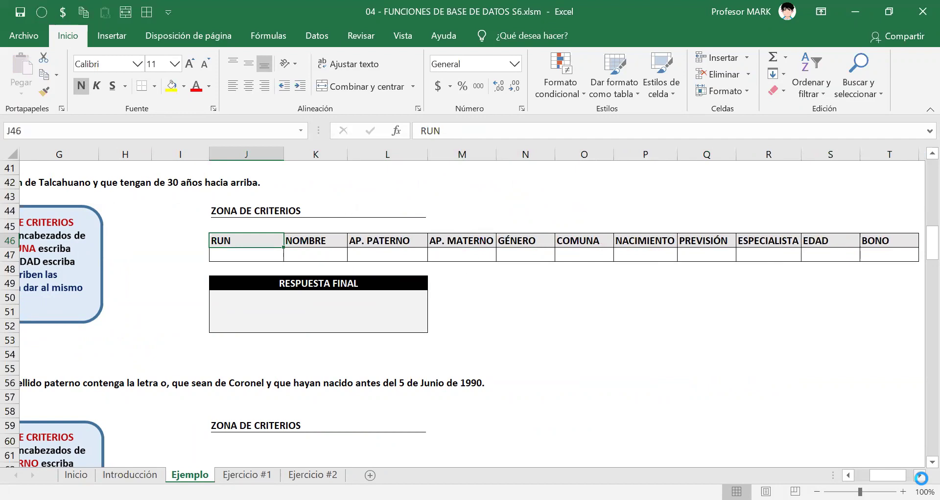
pyautogui.press('Right')
pyautogui.press('Right')
pyautogui.press('Right')
pyautogui.press('Left')
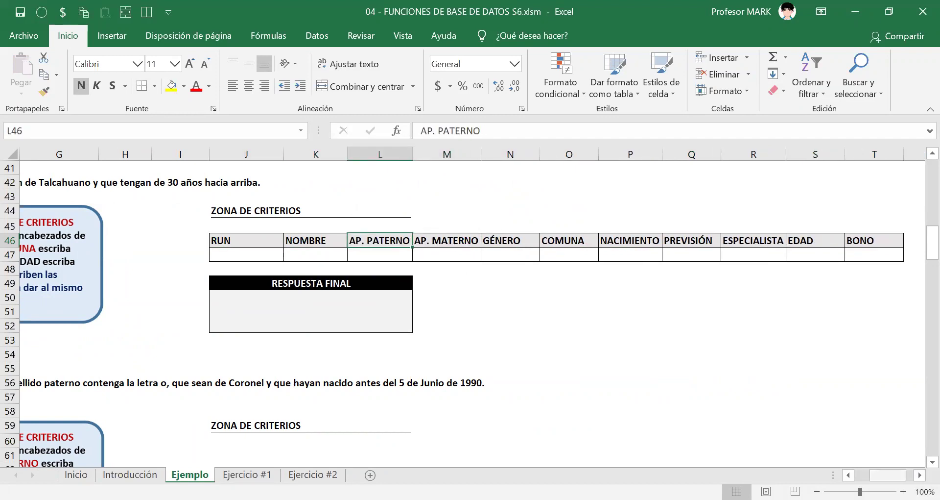
# Recheck the wording of exercise (a) and enter Talcahuano under COMUNA in the criteria zone.
pyautogui.hscroll(-3, 532, 327)
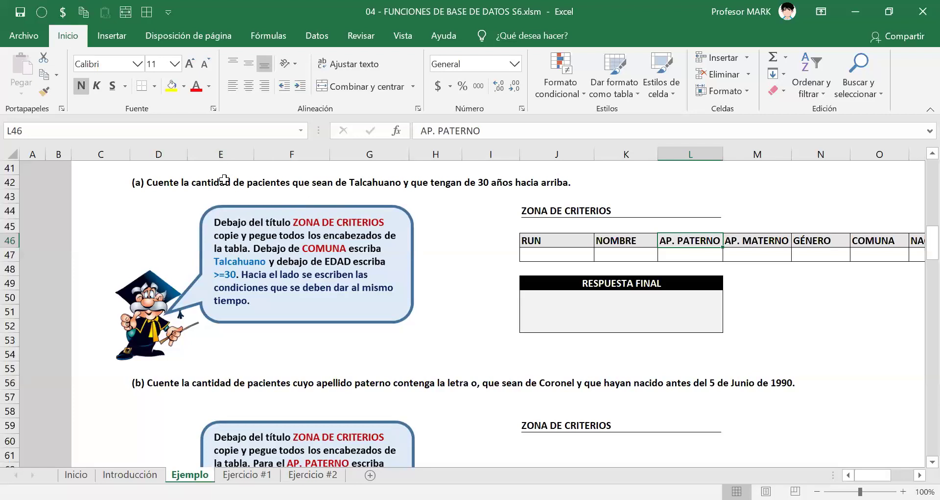
pyautogui.click(368, 182)
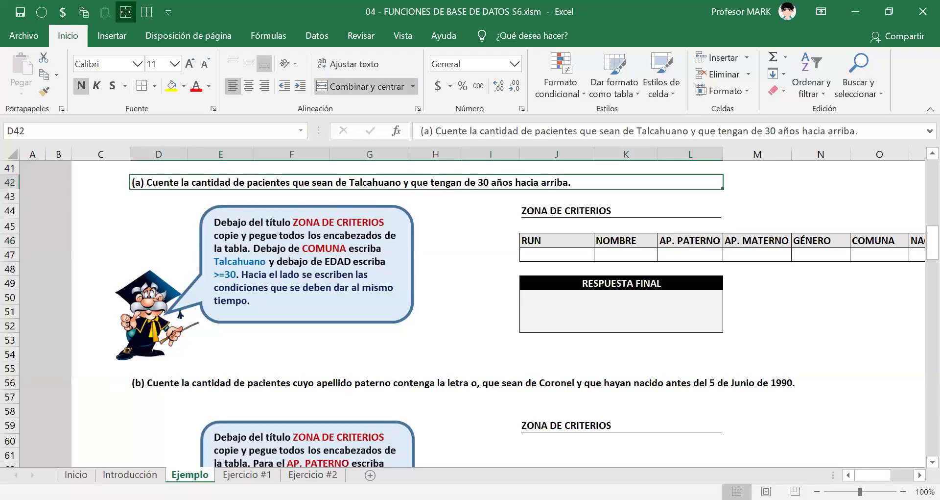
pyautogui.hscroll(3, 468, 299)
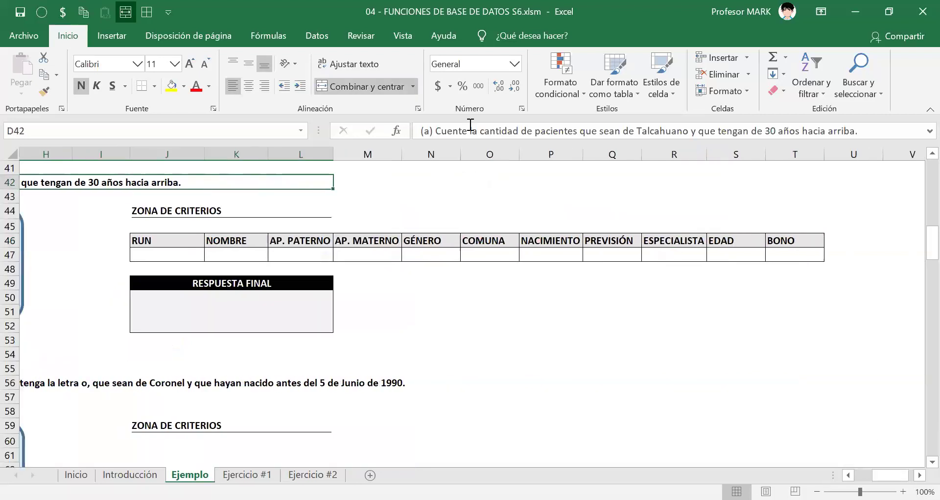
pyautogui.click(490, 241)
pyautogui.click(495, 255)
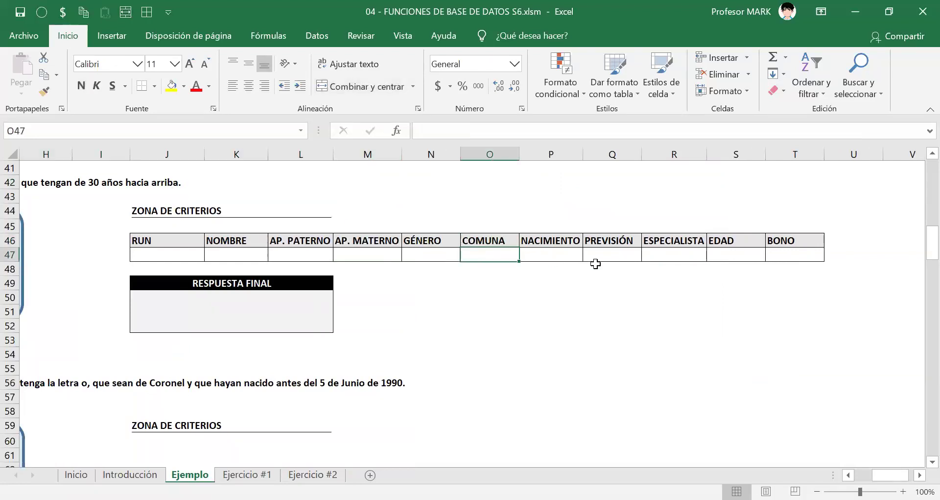
pyautogui.write('Talcahuano')
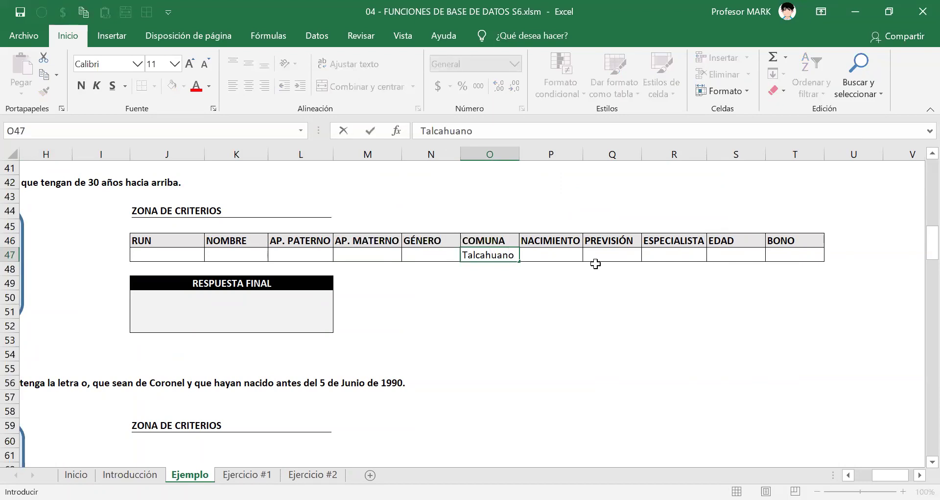
pyautogui.hotkey('ctrl', 'Return')
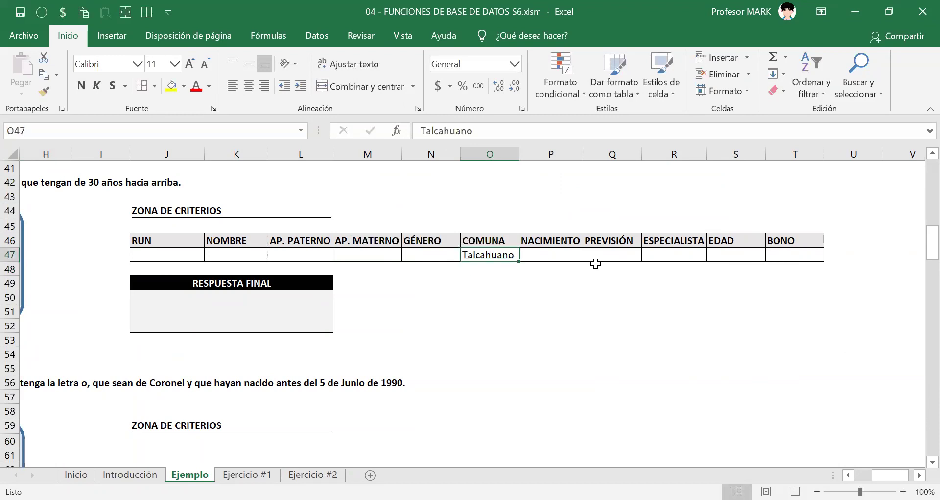
# Enter the condition >=30 under EDAD in the criteria zone, on the same row as Talcahuano.
pyautogui.press('Left')
pyautogui.press('Left')
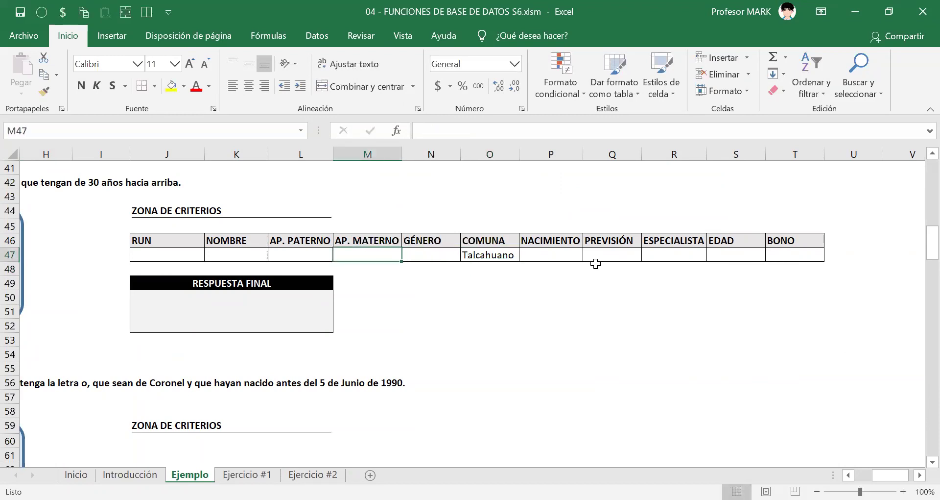
pyautogui.press('Right')
pyautogui.press('Right')
pyautogui.press('Right')
pyautogui.press('Right')
pyautogui.press('Right')
pyautogui.press('Right')
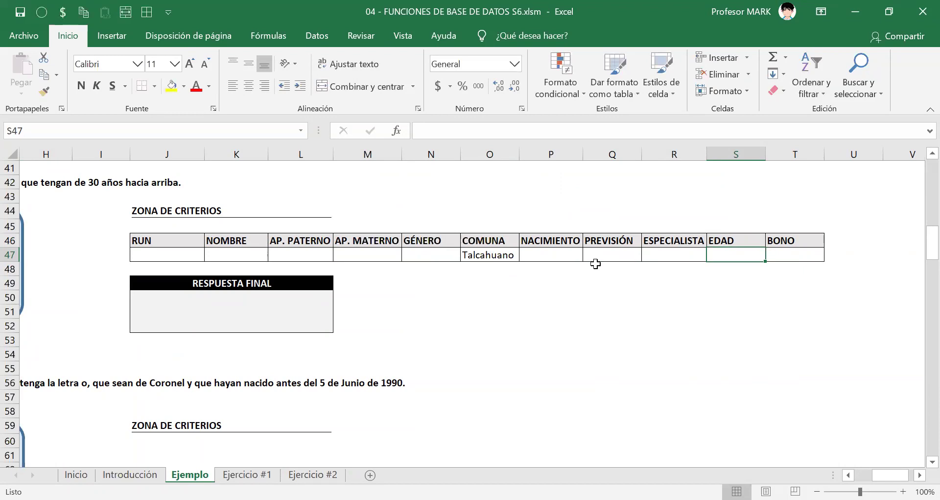
pyautogui.write('>=30')
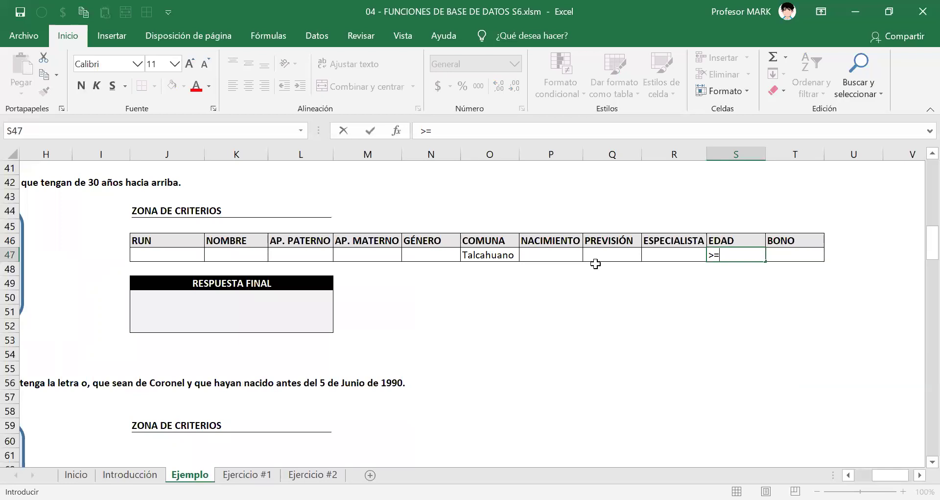
pyautogui.press('Return')
pyautogui.press('Return')
pyautogui.press('Return')
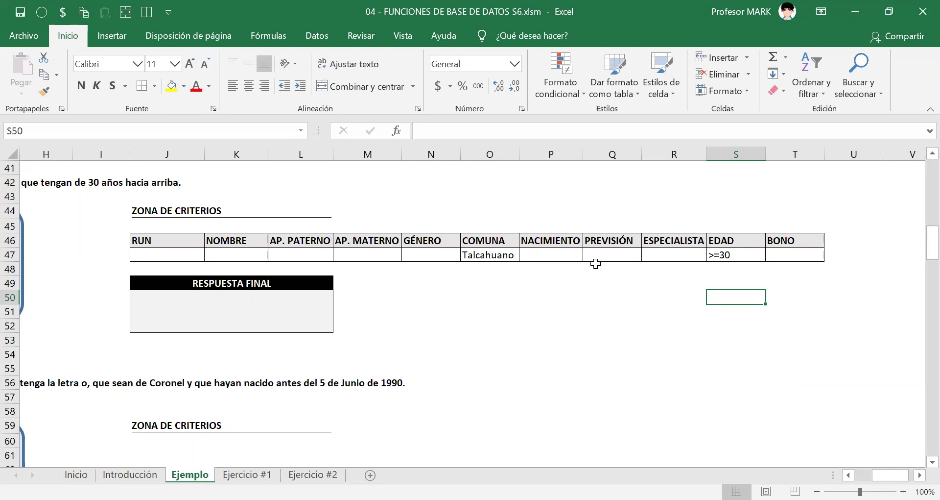
# Review the COMUNA and EDAD criteria pairs against the wording of exercise (a).
pyautogui.moveTo(487, 239); pyautogui.dragTo(499, 257)
pyautogui.moveTo(722, 237); pyautogui.dragTo(725, 256)
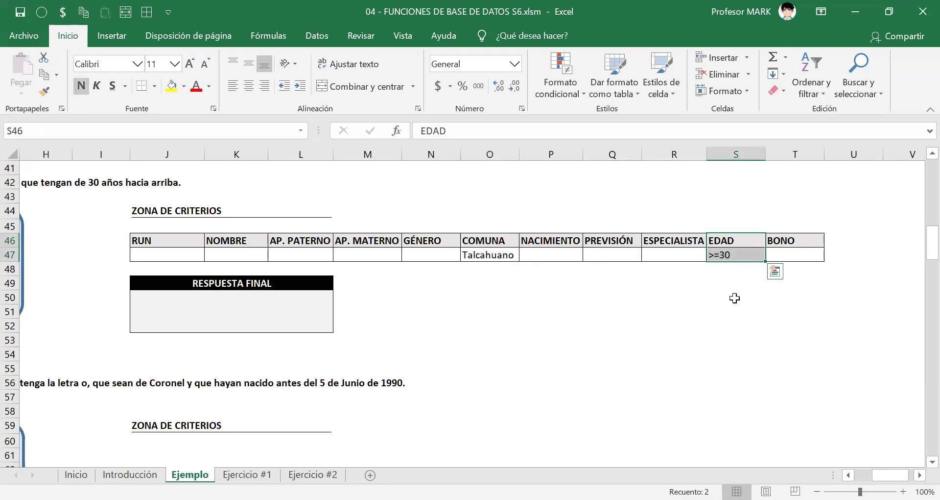
pyautogui.moveTo(891, 475); pyautogui.dragTo(862, 475)
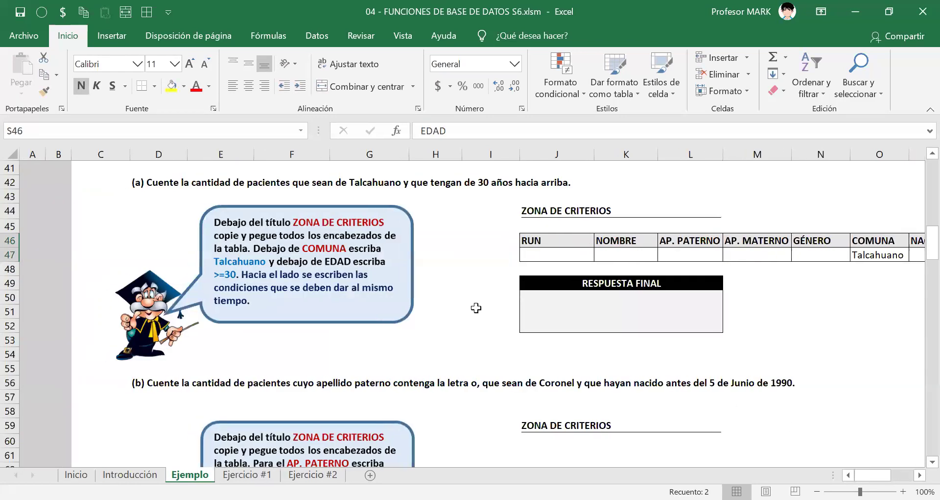
pyautogui.click(149, 177)
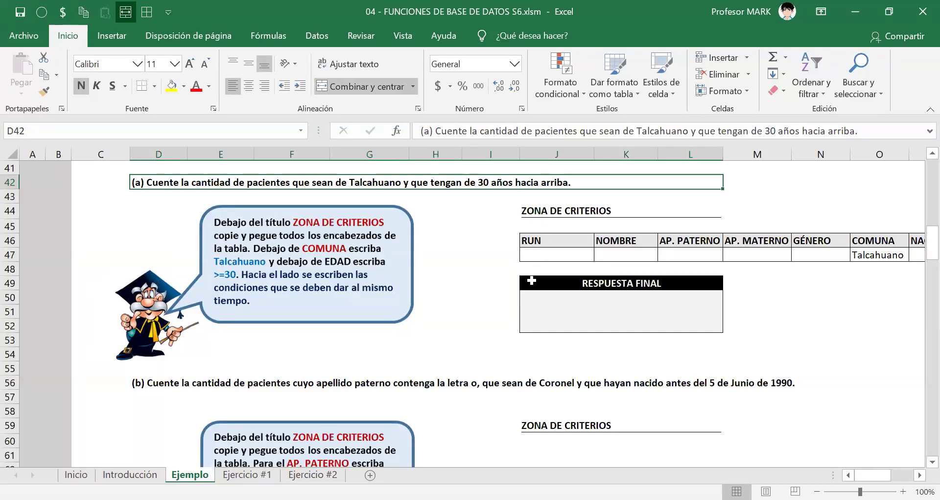
# Start a BDCONTARA formula in the RESPUESTA FINAL cell of exercise (a).
pyautogui.scroll(-1, 622, 294)
pyautogui.click(609, 274)
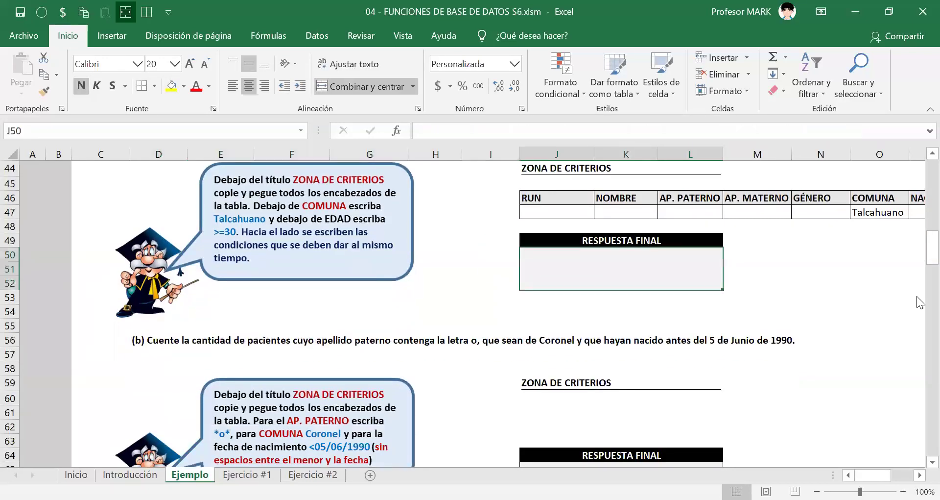
pyautogui.write('=')
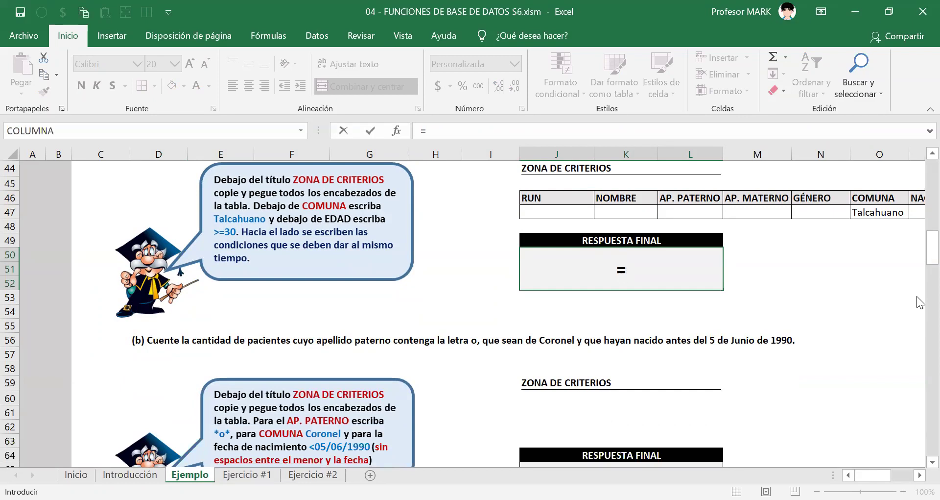
pyautogui.write('bd')
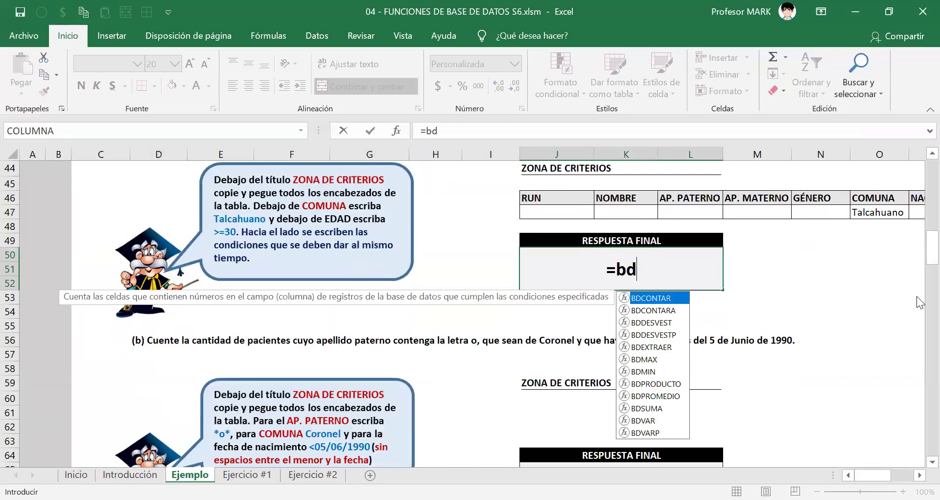
pyautogui.scroll(2, 658, 267)
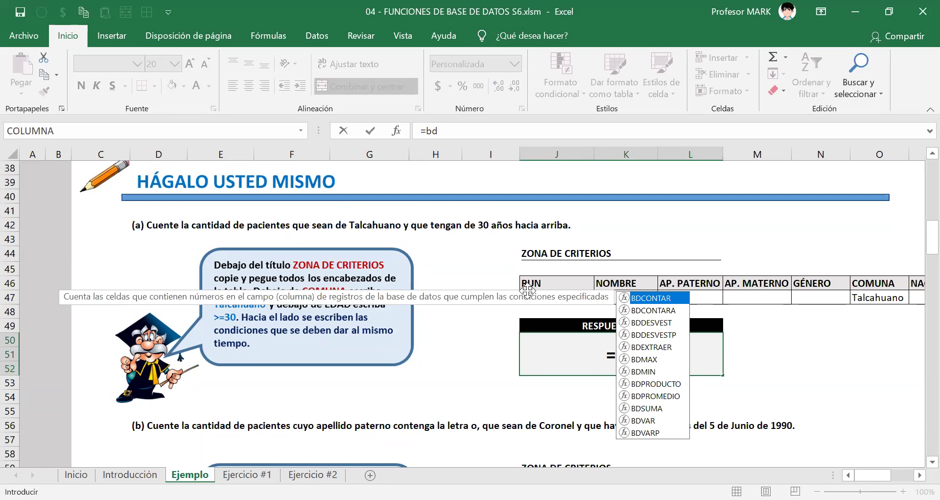
pyautogui.press('Down')
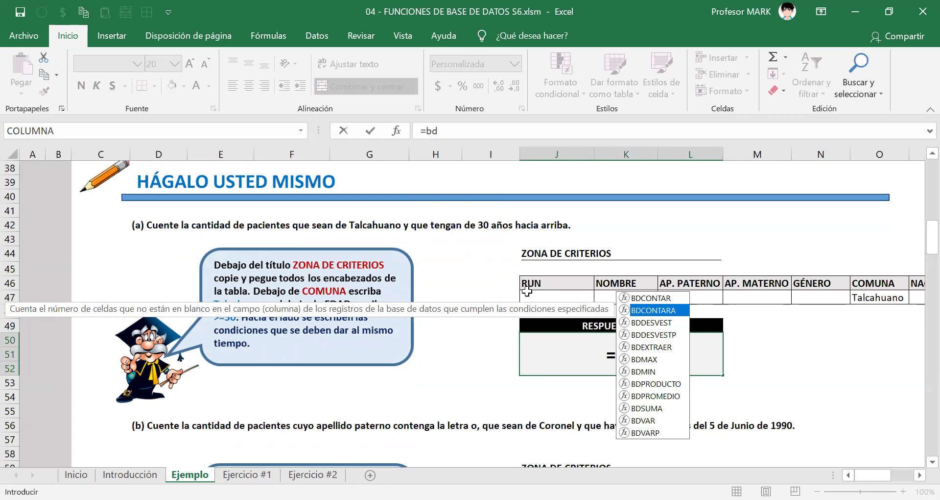
pyautogui.press('Up')
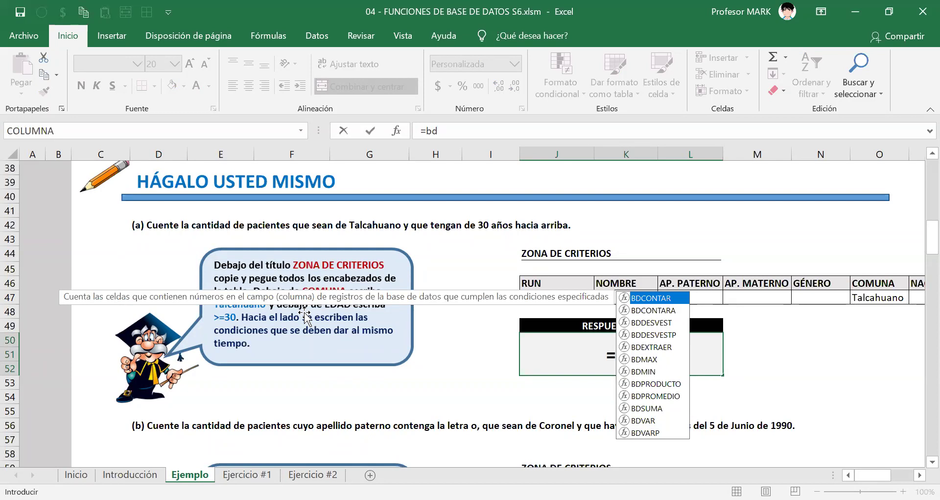
pyautogui.press('Down')
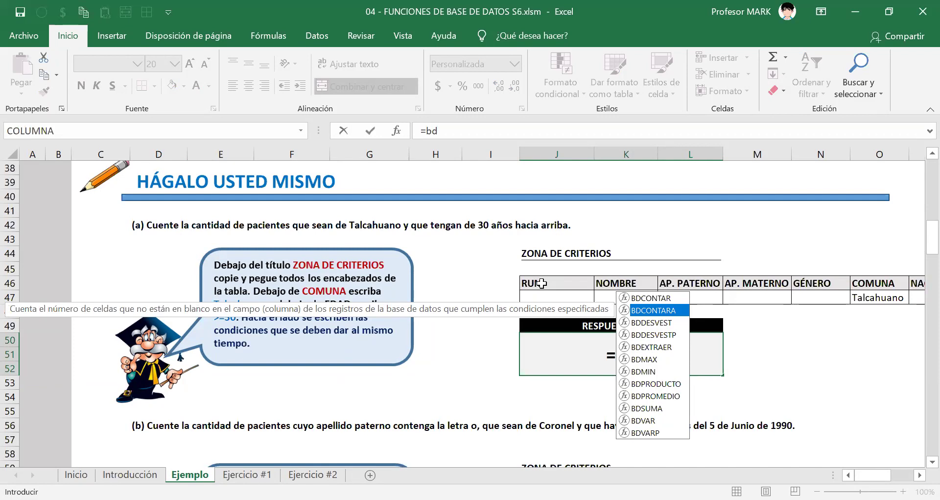
pyautogui.press('Tab')
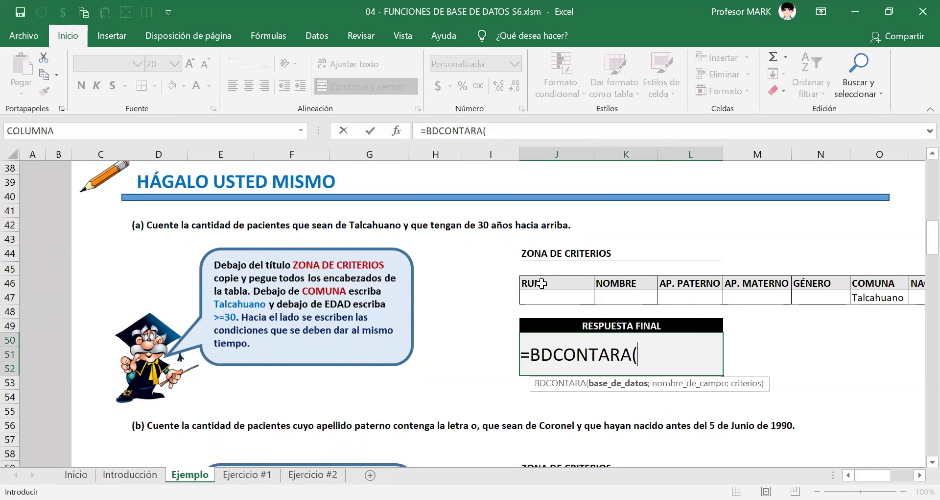
# Enter the PACIENTES table as the base_de_datos argument of the BDCONTARA formula.
pyautogui.scroll(11, 530, 324)
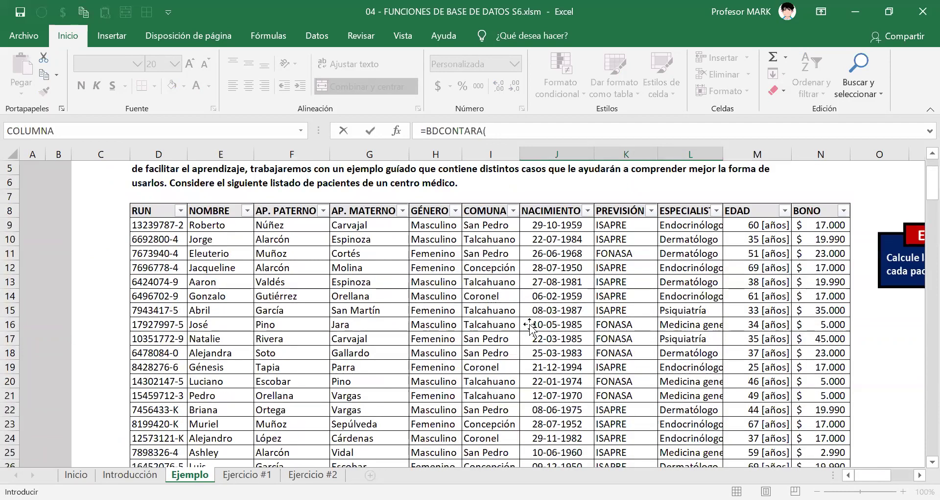
pyautogui.scroll(-6, 530, 324)
pyautogui.scroll(6, 531, 325)
pyautogui.scroll(-3, 320, 269)
pyautogui.scroll(-4, 319, 269)
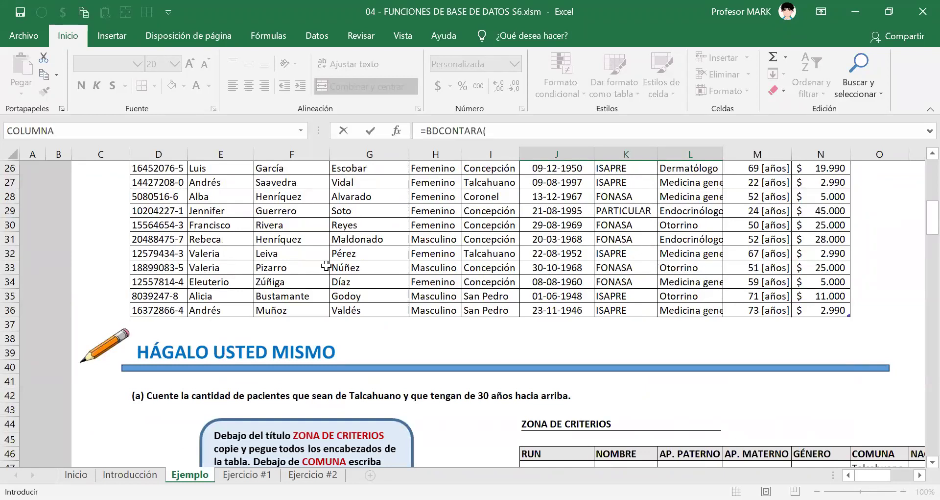
pyautogui.scroll(-1, 326, 266)
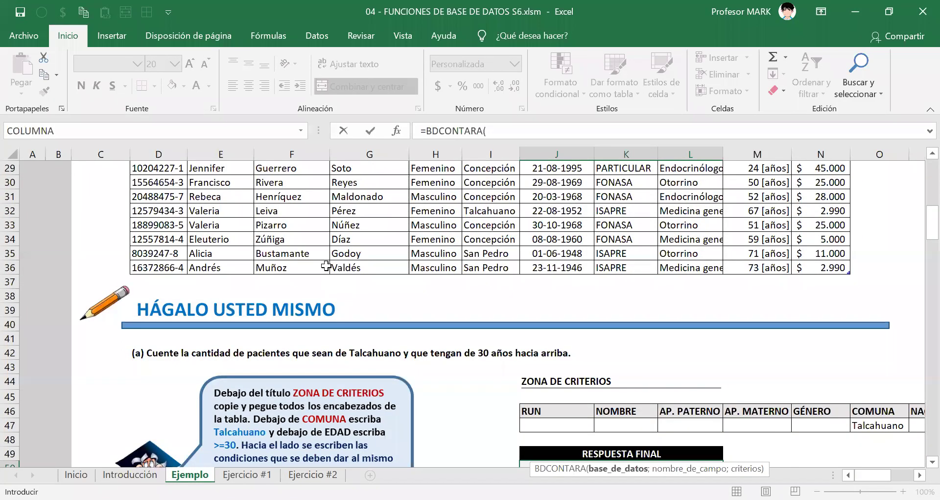
pyautogui.scroll(-4, 326, 266)
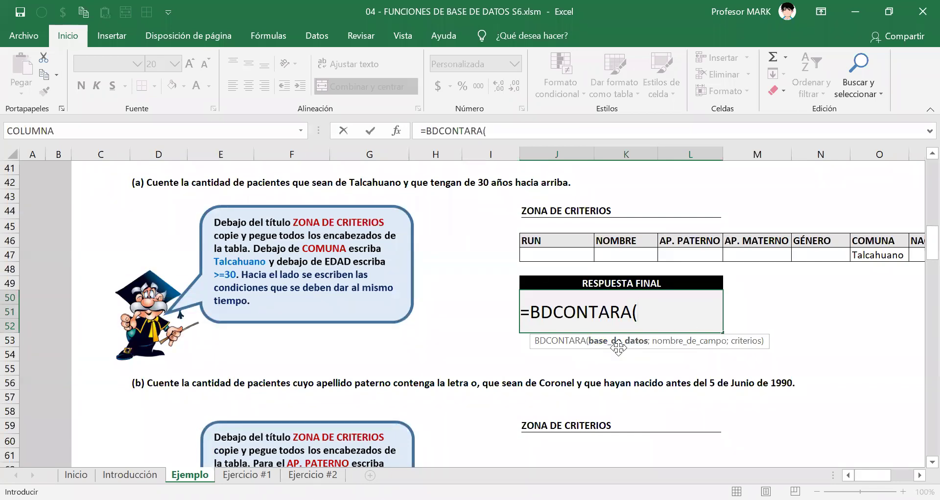
pyautogui.hscroll(3, 836, 441)
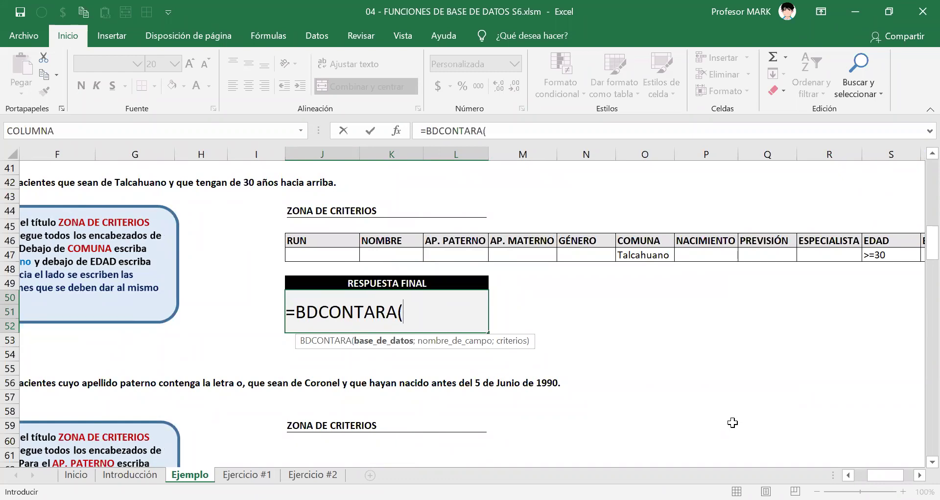
pyautogui.write('pa')
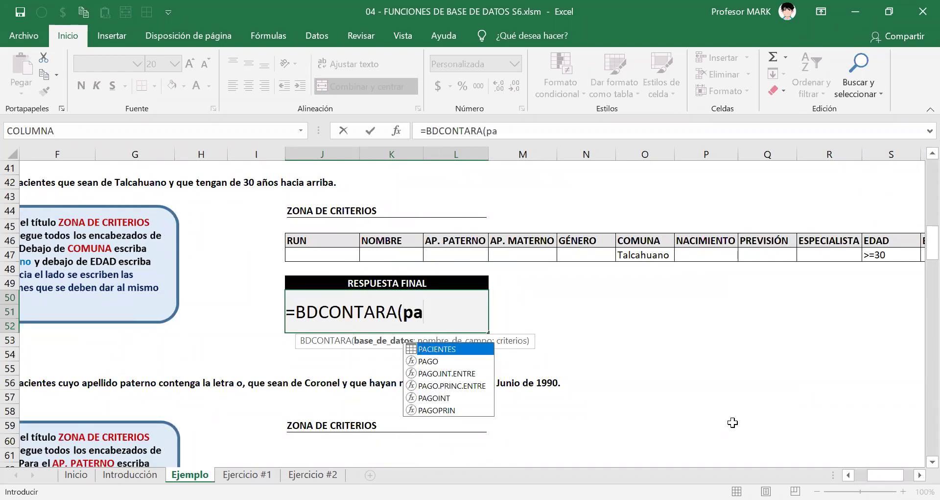
pyautogui.press('Tab')
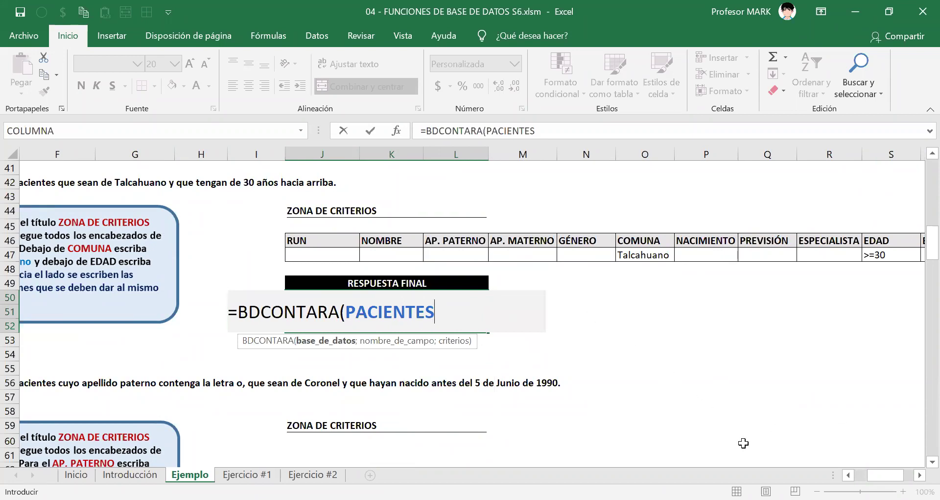
# Examine which part of the patient list the PACIENTES reference in the formula covers, especially the heading row.
pyautogui.moveTo(886, 475); pyautogui.dragTo(873, 475)
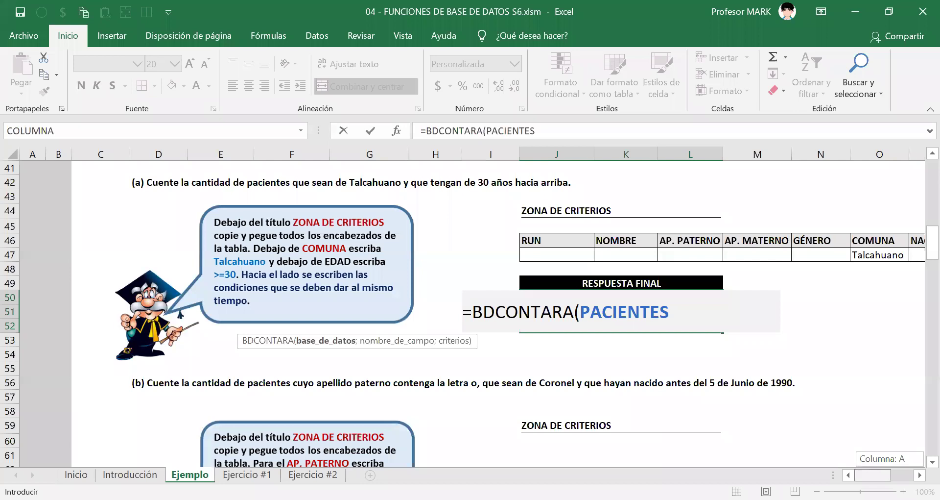
pyautogui.scroll(11, 254, 306)
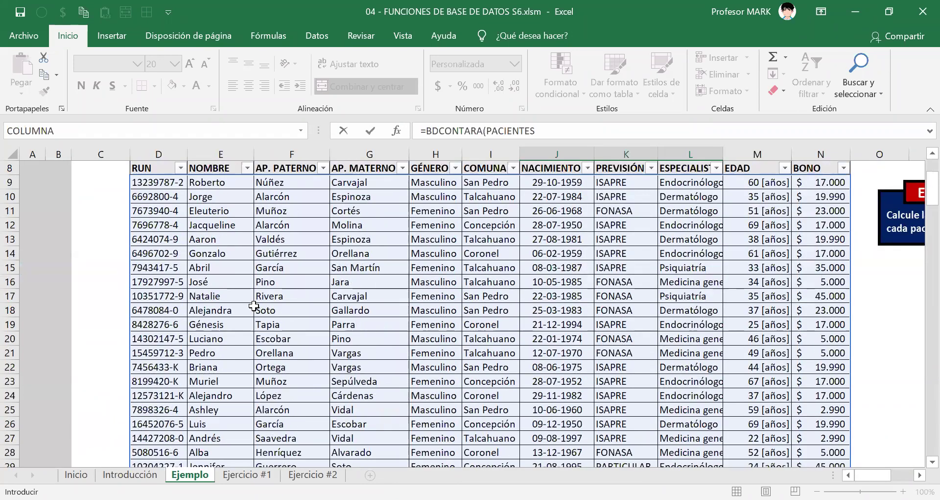
pyautogui.click(529, 133)
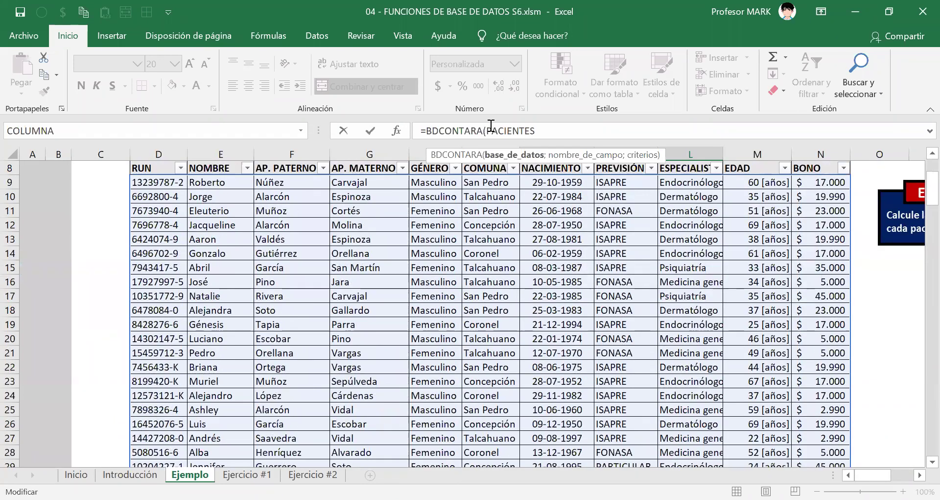
pyautogui.doubleClick(514, 130)
pyautogui.click(554, 130)
pyautogui.scroll(1, 211, 216)
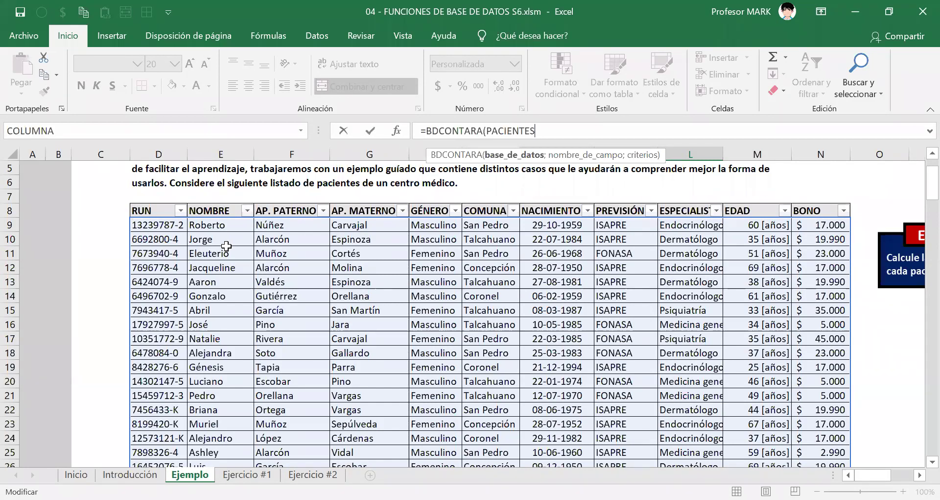
pyautogui.write('[')
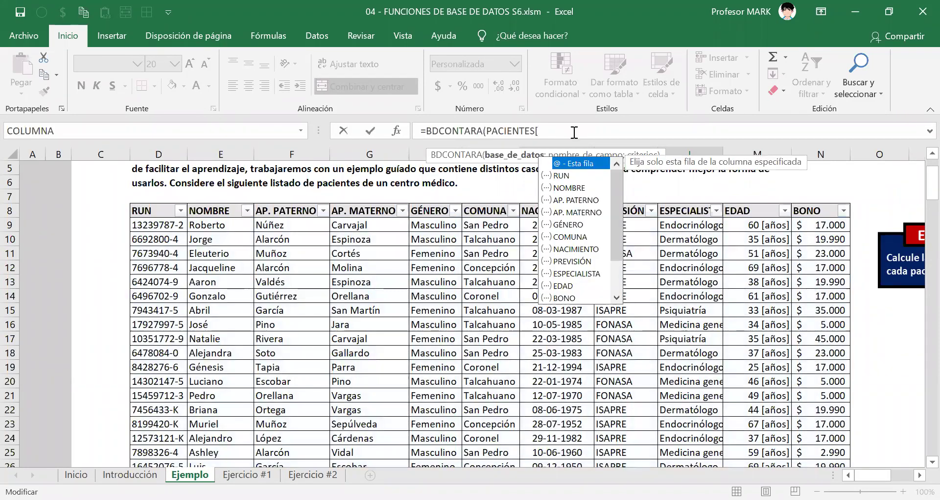
pyautogui.scroll(-4, 400, 270)
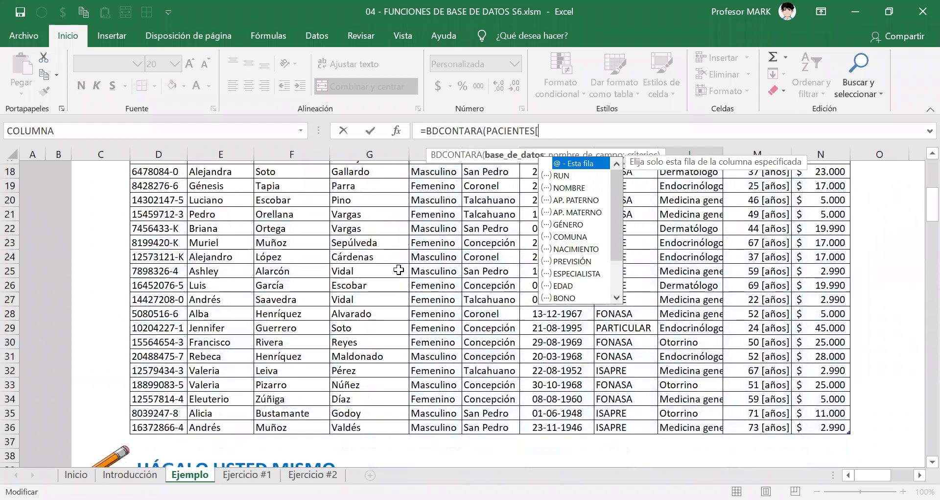
pyautogui.scroll(-8, 400, 270)
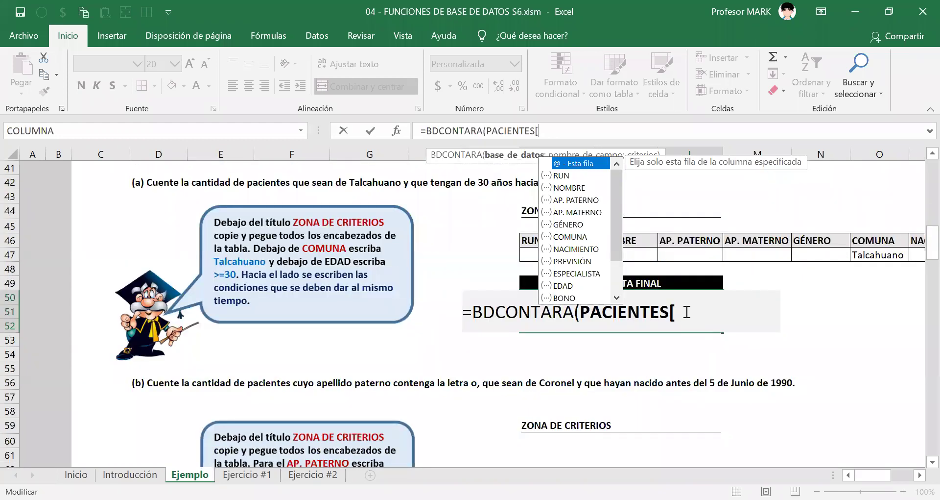
pyautogui.press('Escape')
pyautogui.click(920, 474)
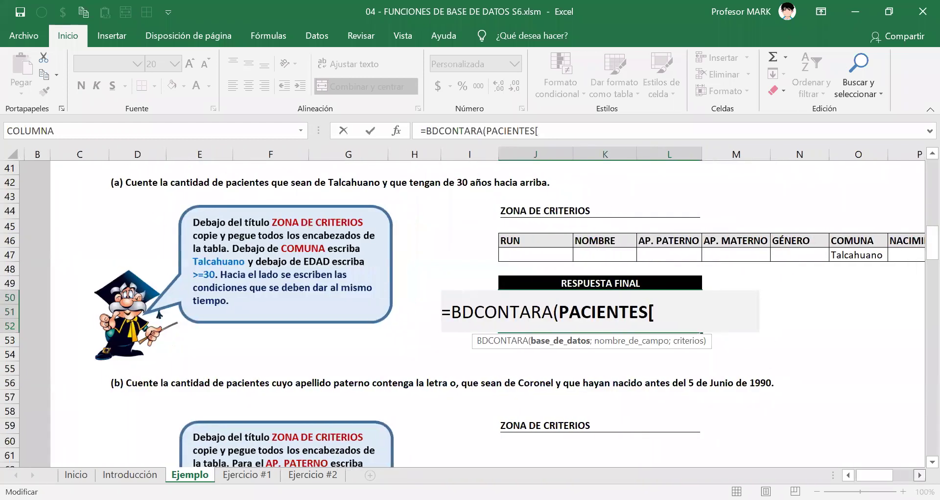
pyautogui.hscroll(3, 478, 314)
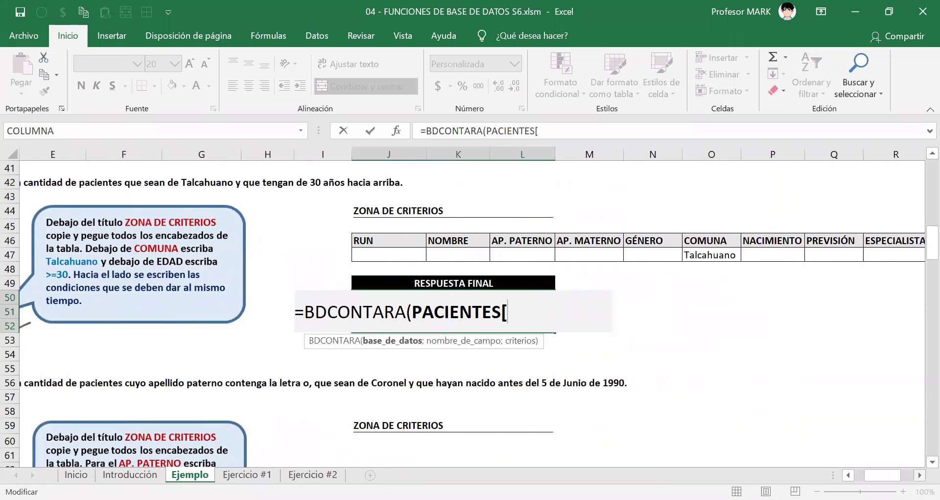
pyautogui.press('BackSpace')
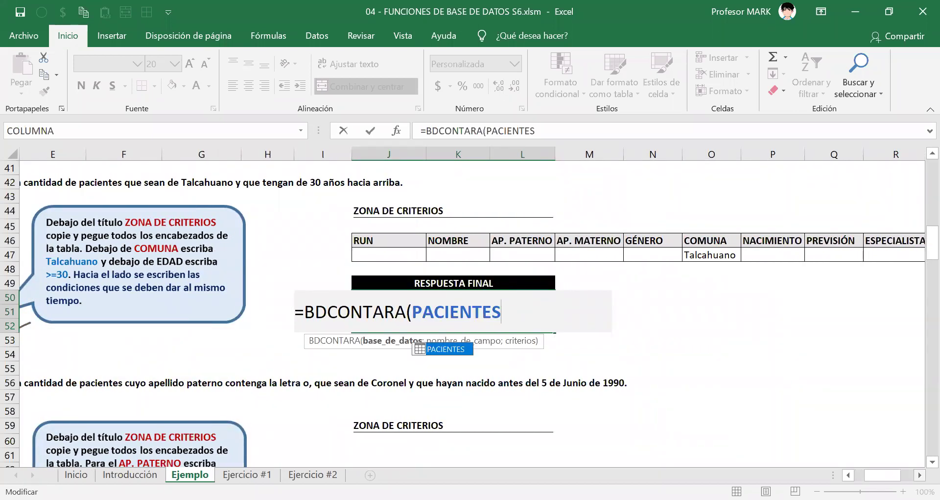
# Extend the database argument to PACIENTES[#Todo] so it covers the headings too, and add the semicolon that opens the nombre_de_campo argument.
pyautogui.write('[')
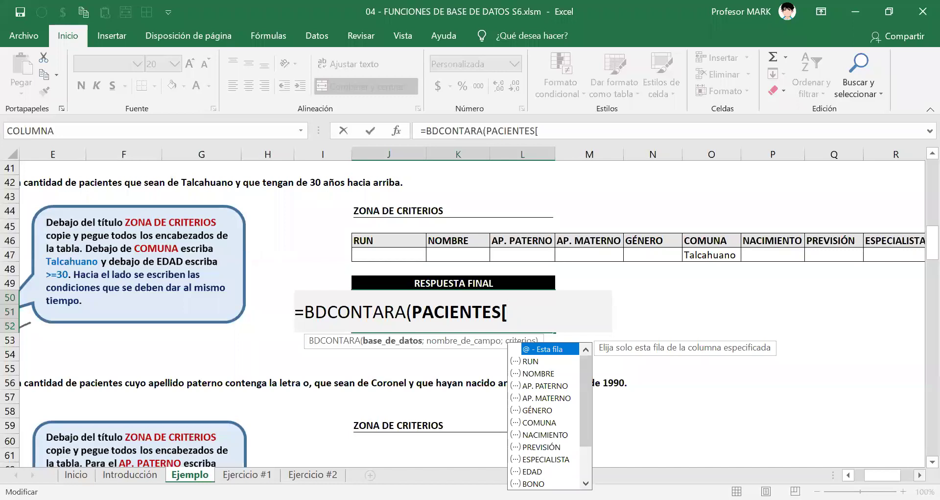
pyautogui.press('Down')
pyautogui.press('Down')
pyautogui.press('Down')
pyautogui.press('Down')
pyautogui.press('Down')
pyautogui.press('Down')
pyautogui.press('Down')
pyautogui.press('Down')
pyautogui.press('Down')
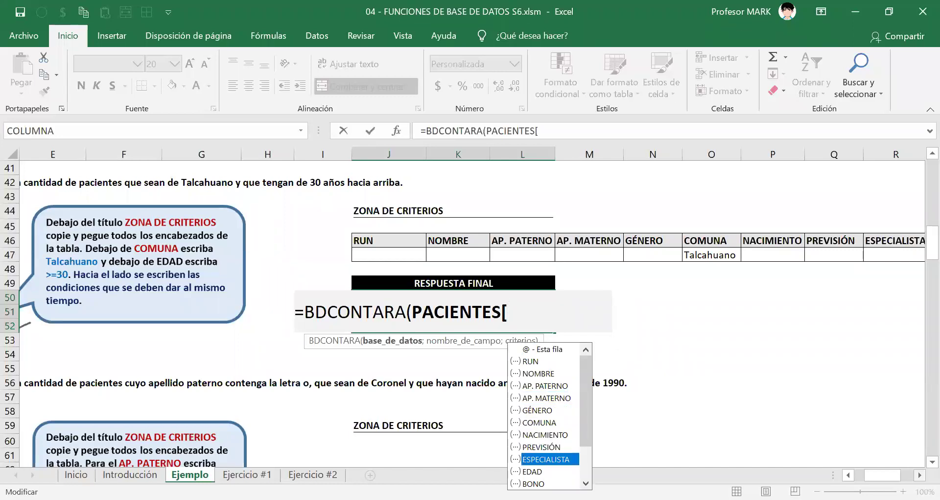
pyautogui.press('Up')
pyautogui.press('Up')
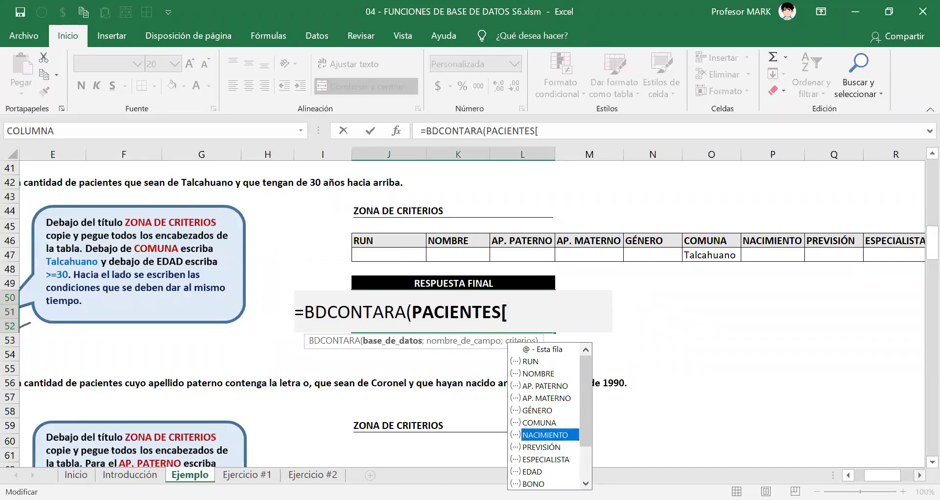
pyautogui.press('Up')
pyautogui.press('Up')
pyautogui.press('Up')
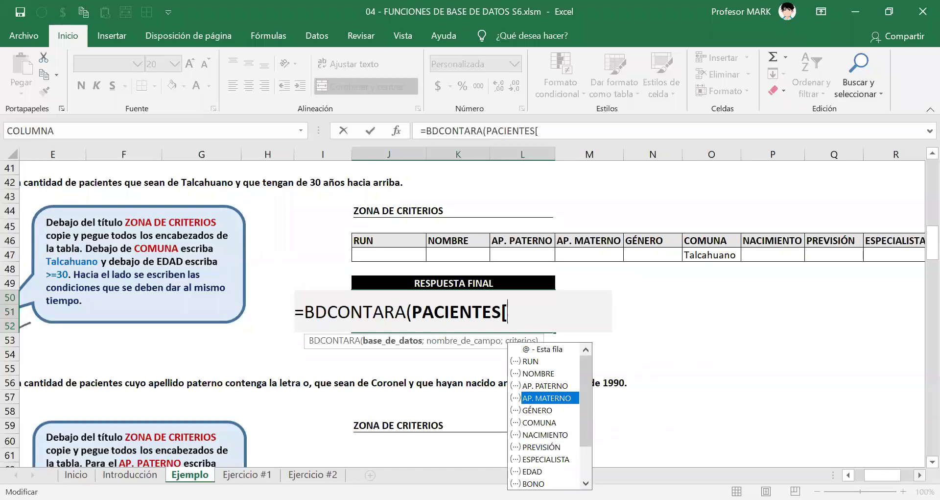
pyautogui.press('Down')
pyautogui.press('Down')
pyautogui.press('Down')
pyautogui.press('Down')
pyautogui.press('Down')
pyautogui.press('Down')
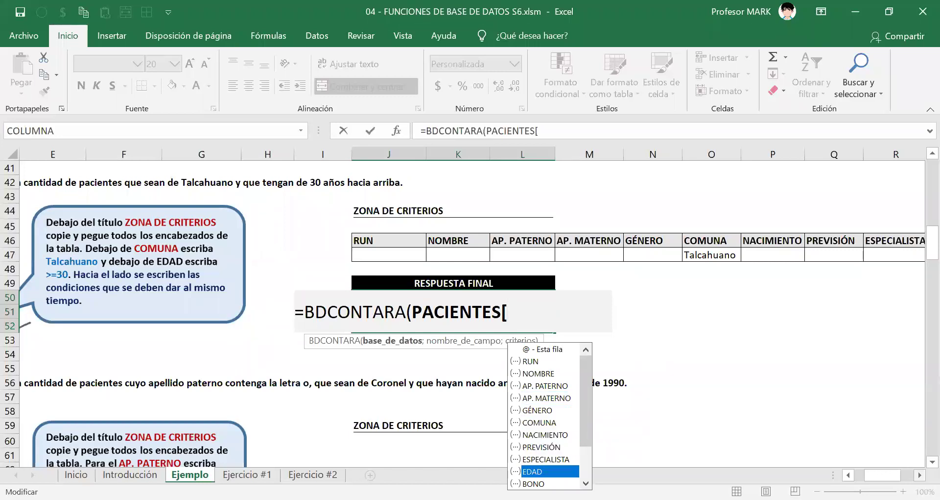
pyautogui.press('Down')
pyautogui.press('Down')
pyautogui.press('Down')
pyautogui.press('Down')
pyautogui.press('Down')
pyautogui.press('Up')
pyautogui.press('Up')
pyautogui.press('Up')
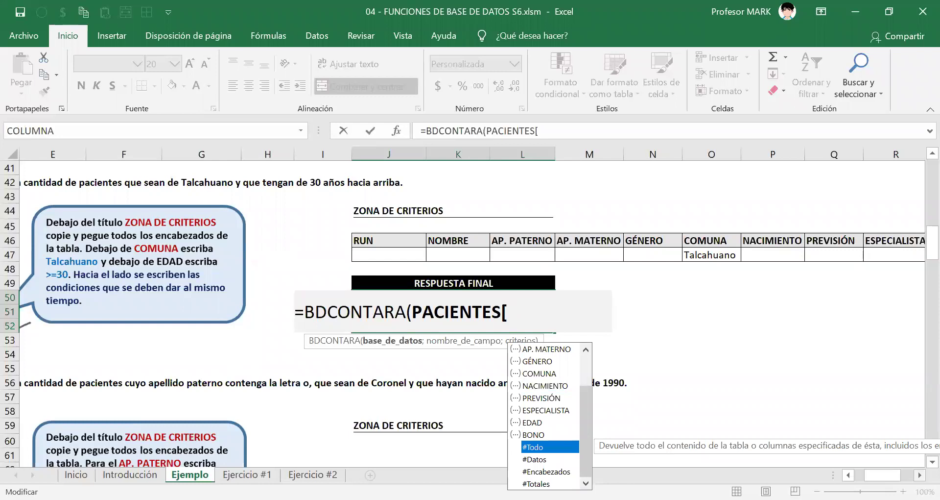
pyautogui.press('Tab')
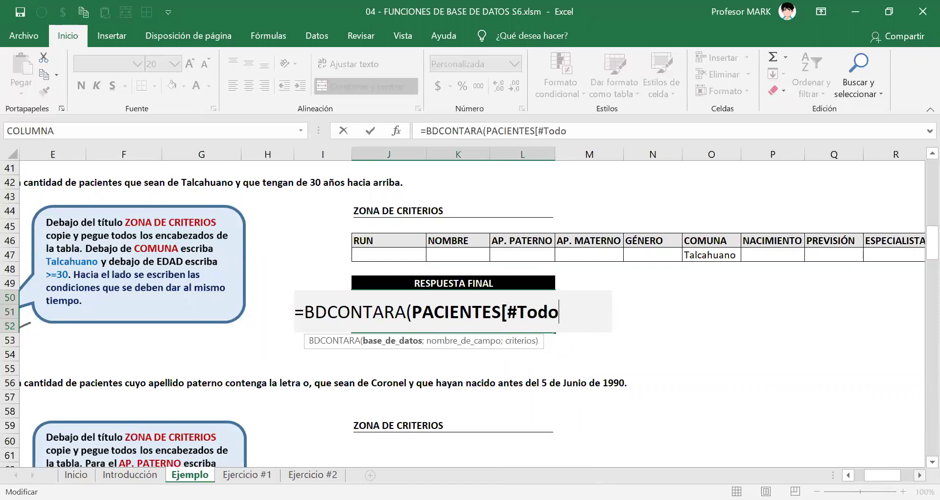
pyautogui.write(']')
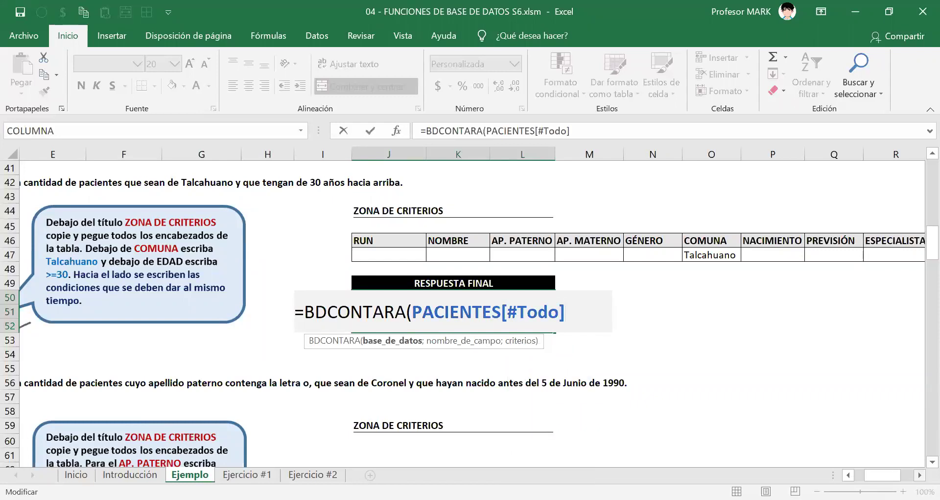
pyautogui.write(';')
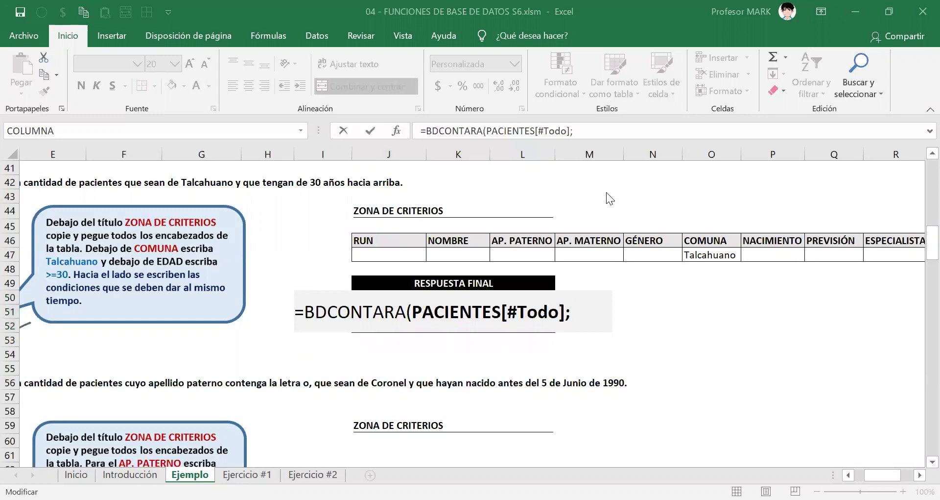
pyautogui.click(574, 310)
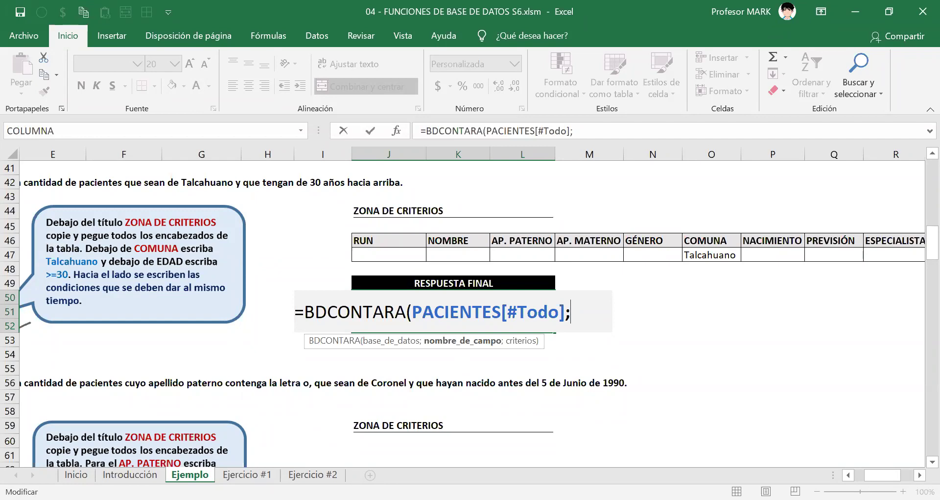
# Try the AP. MATERNO heading cell M46 as the nombre_de_campo argument of the BDCONTARA formula and clear it.
pyautogui.moveTo(328, 310); pyautogui.dragTo(404, 315)
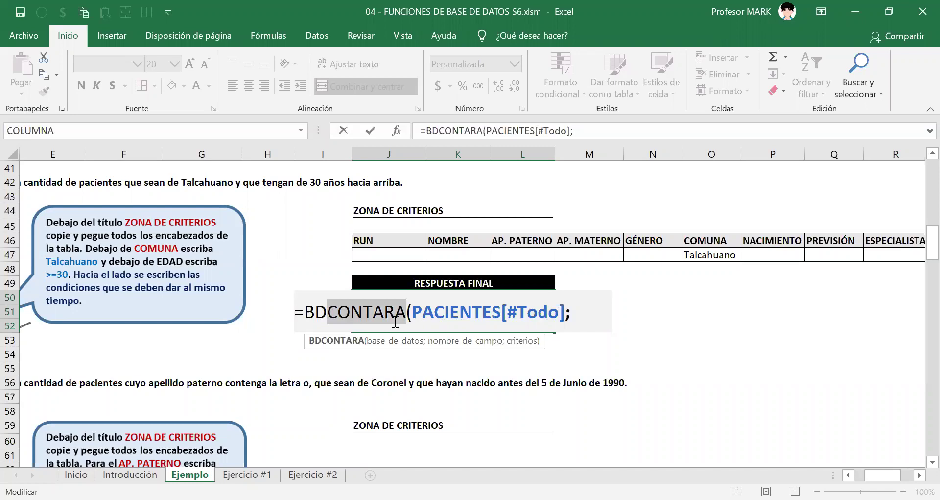
pyautogui.click(583, 314)
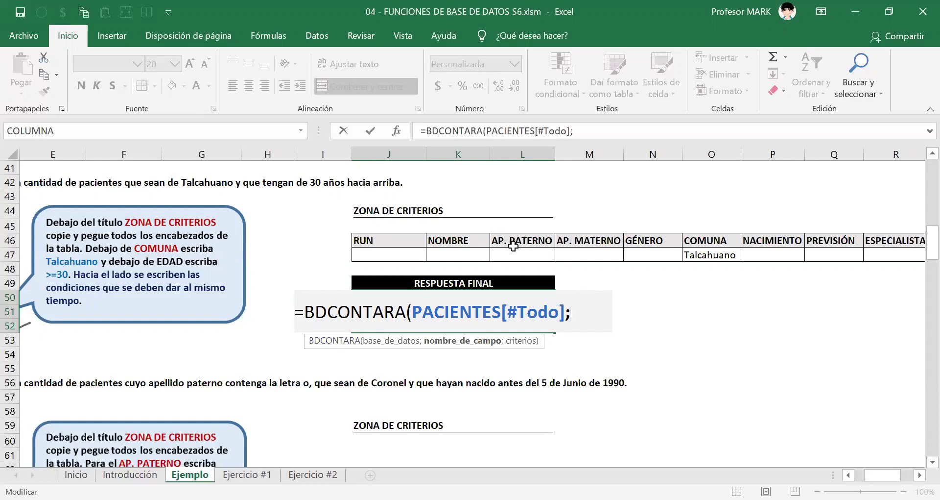
pyautogui.click(579, 240)
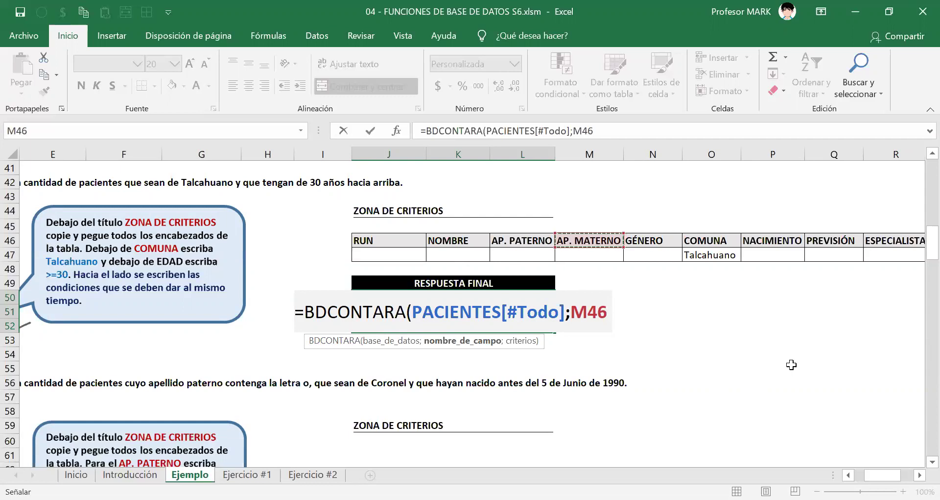
pyautogui.press('BackSpace')
pyautogui.press('BackSpace')
pyautogui.press('BackSpace')
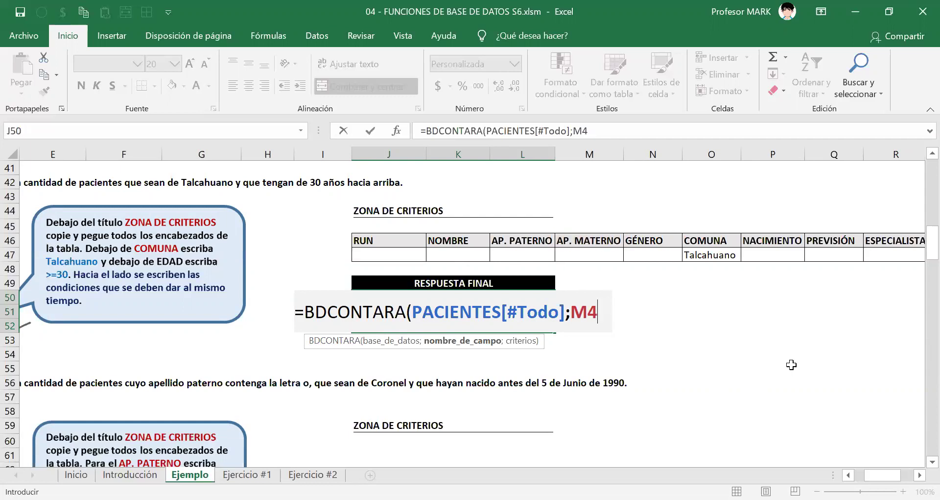
# Enter the field name "AP. MATERNO" as quoted text for the nombre_de_campo argument.
pyautogui.write('"ap')
pyautogui.press('BackSpace')
pyautogui.press('BackSpace')
pyautogui.write('AP.')
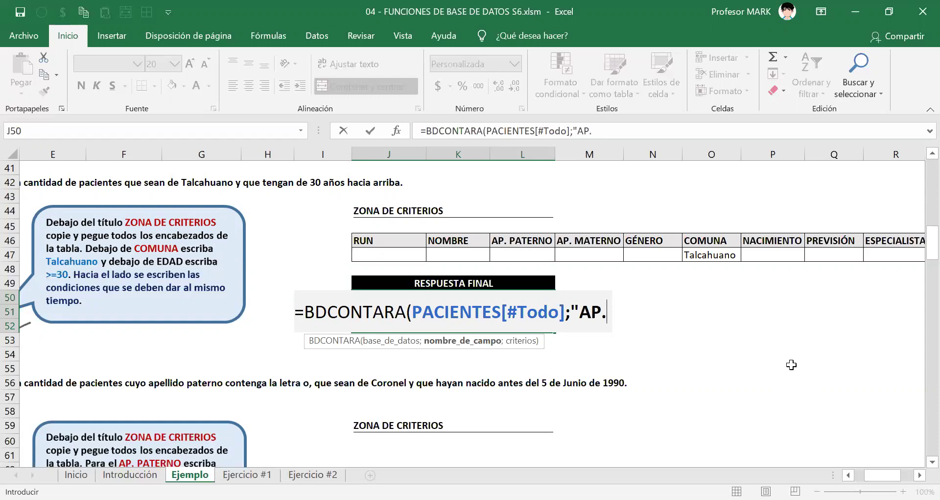
pyautogui.write(' MATERNO"')
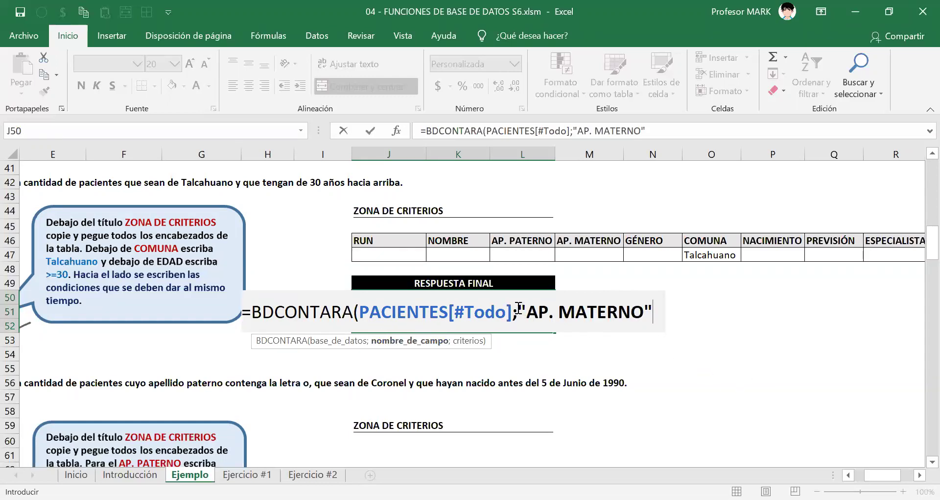
# Rewrite the quoted field name in mixed upper and lower case as "ap. mateRNO".
pyautogui.moveTo(521, 310); pyautogui.dragTo(647, 314)
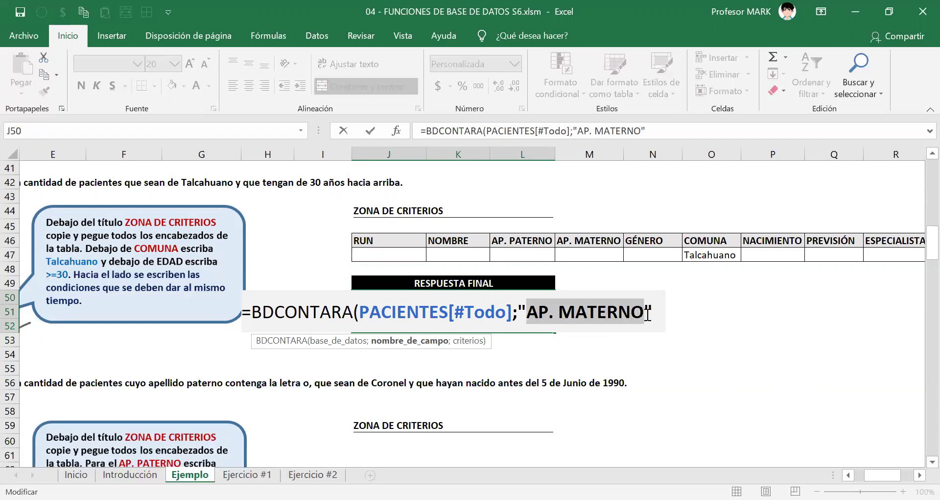
pyautogui.press('BackSpace')
pyautogui.press('BackSpace')
pyautogui.press('BackSpace')
pyautogui.write('ap. mat')
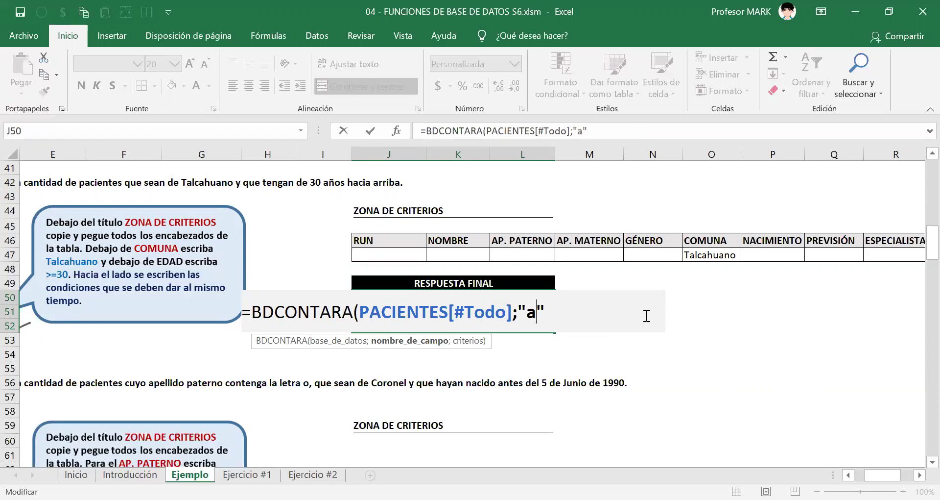
pyautogui.write('erno')
pyautogui.press('BackSpace')
pyautogui.press('BackSpace')
pyautogui.press('BackSpace')
pyautogui.write('RNO')
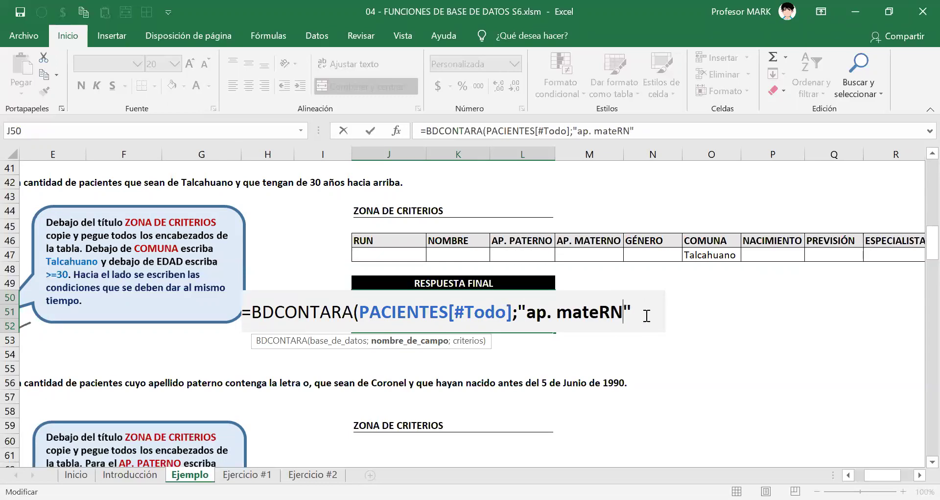
# Replace the quoted field name with a reference to the AP. MATERNO heading cell M46, and add the semicolon that opens the criterios argument.
pyautogui.press('Right')
pyautogui.press('BackSpace')
pyautogui.press('BackSpace')
pyautogui.press('BackSpace')
pyautogui.press('BackSpace')
pyautogui.press('BackSpace')
pyautogui.press('BackSpace')
pyautogui.press('BackSpace')
pyautogui.press('BackSpace')
pyautogui.press('BackSpace')
pyautogui.press('BackSpace')
pyautogui.press('BackSpace')
pyautogui.press('BackSpace')
pyautogui.press('BackSpace')
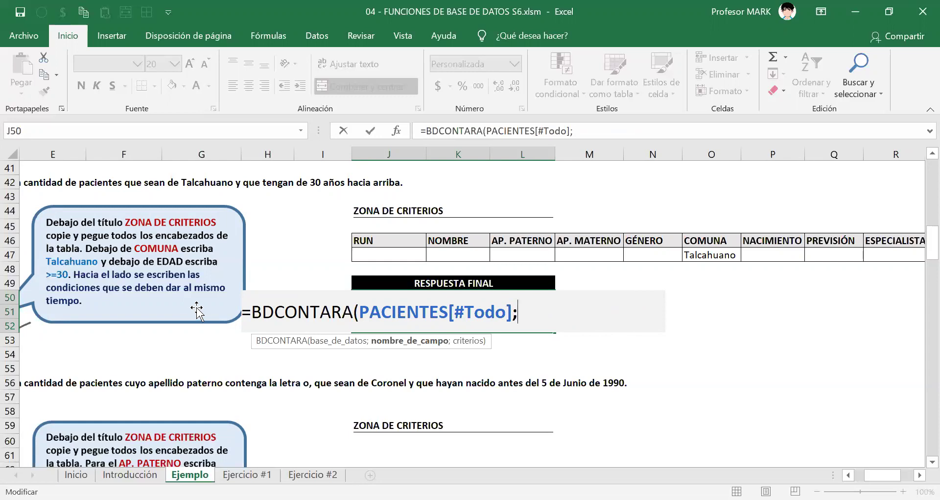
pyautogui.click(583, 240)
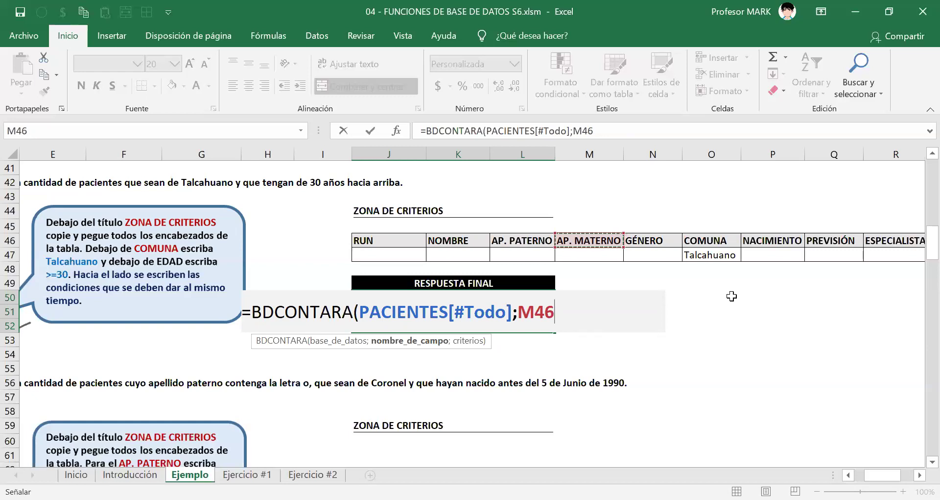
pyautogui.write(';')
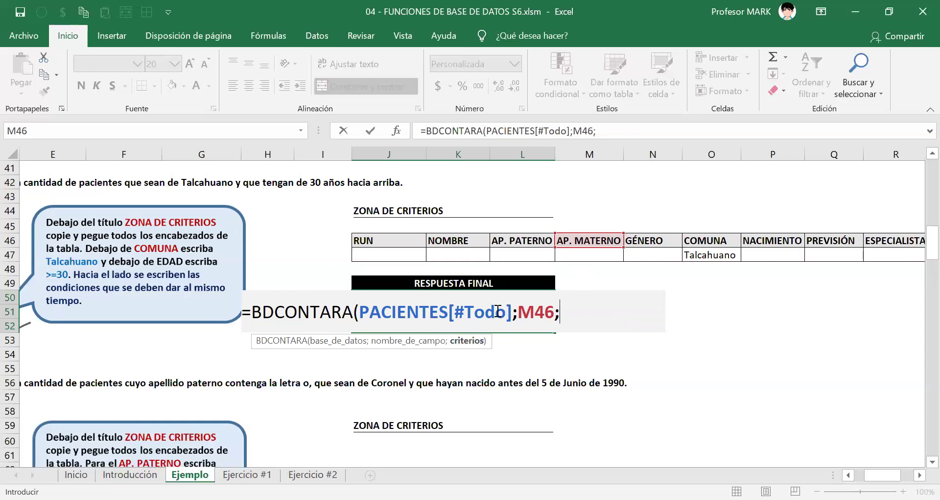
# Enter the criteria zone J46:T47 as the criterios argument, close the parenthesis and confirm the BDCONTARA formula.
pyautogui.hscroll(2, 471, 313)
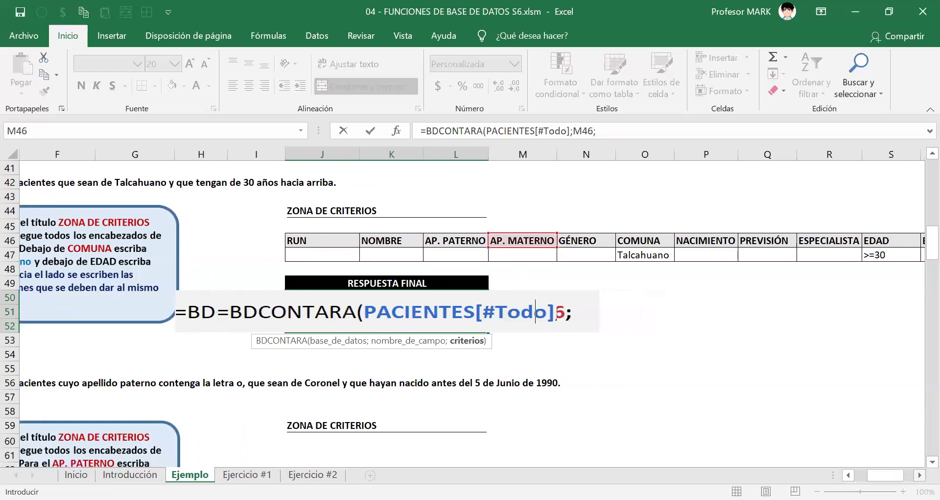
pyautogui.hscroll(1, 470, 314)
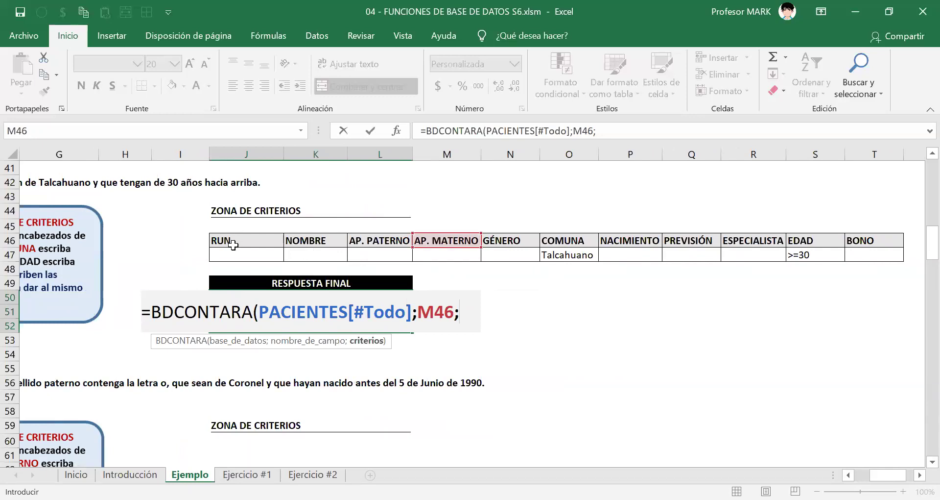
pyautogui.click(225, 242)
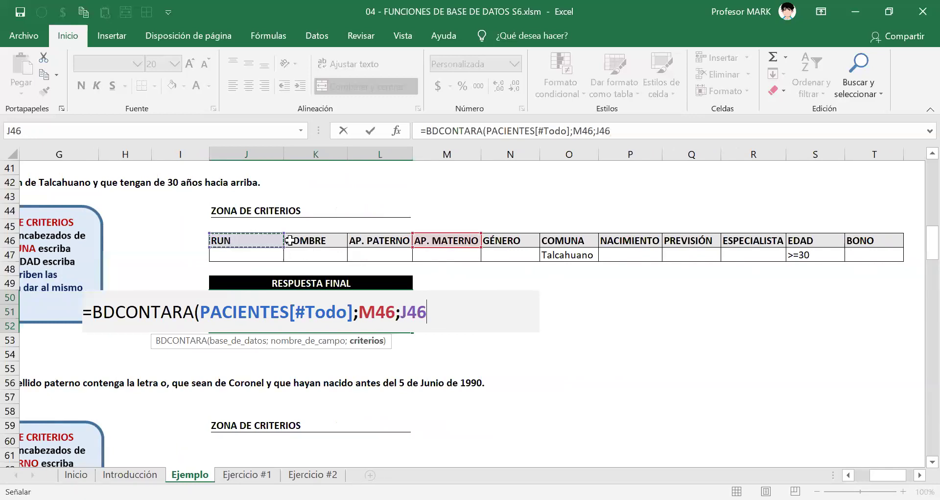
pyautogui.moveTo(290, 240); pyautogui.dragTo(875, 251)
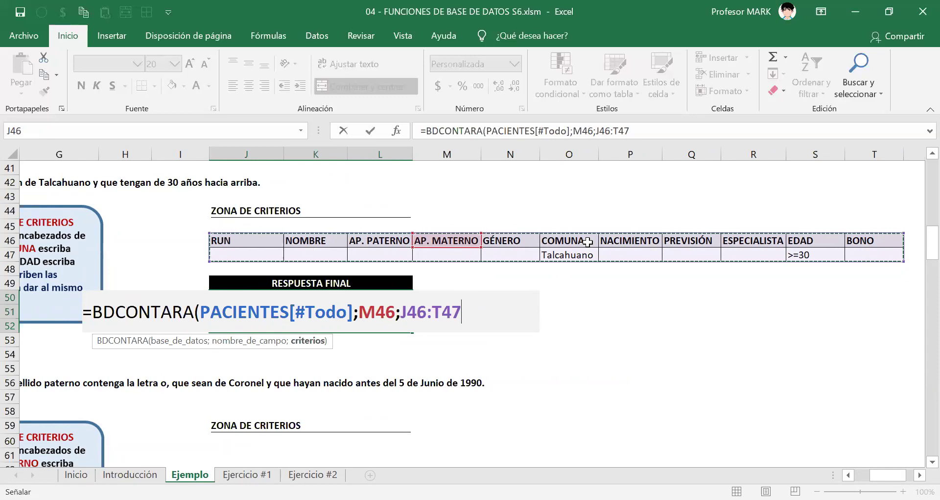
pyautogui.write(')')
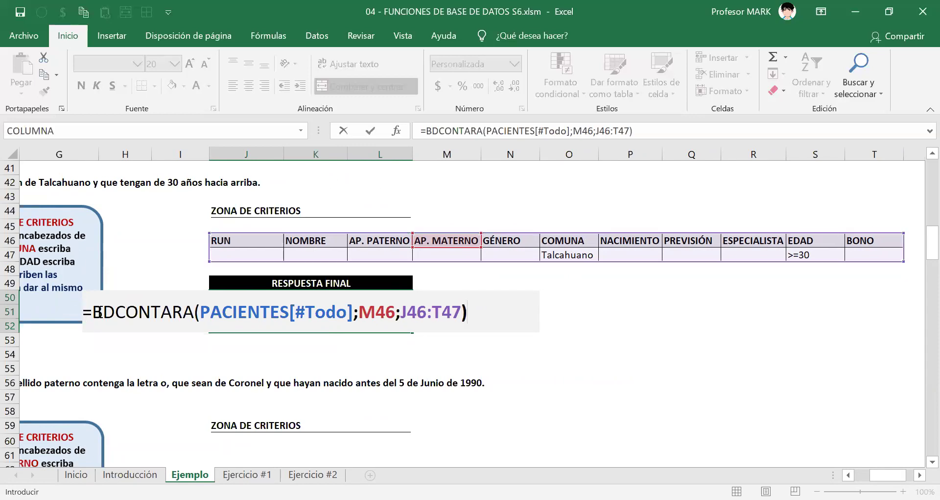
pyautogui.hotkey('ctrl', 'Return')
# Review the arguments and highlighted ranges of the BDCONTARA formula in the RESPUESTA FINAL cell, leaving the formula as it is.
pyautogui.hotkey('shift', 'Left')
pyautogui.hotkey('shift', 'Left')
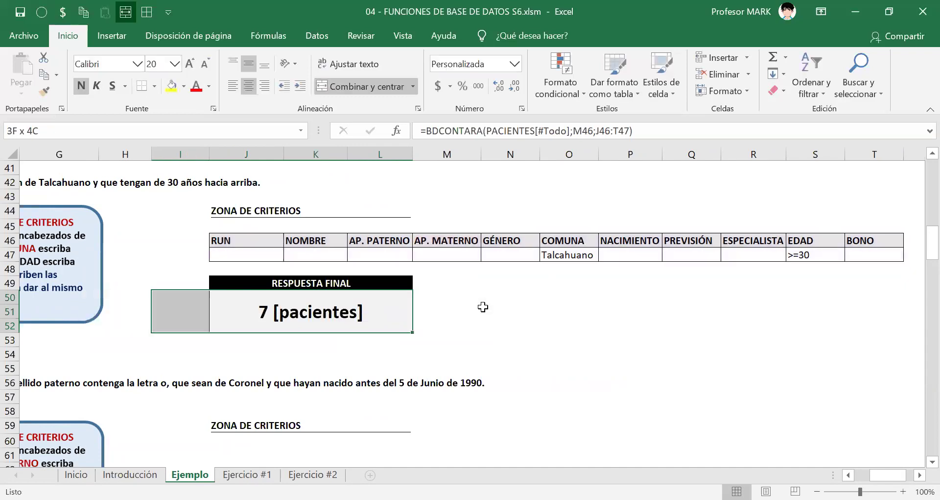
pyautogui.press('Right')
pyautogui.press('Right')
pyautogui.press('Left')
pyautogui.press('Left')
pyautogui.press('F2')
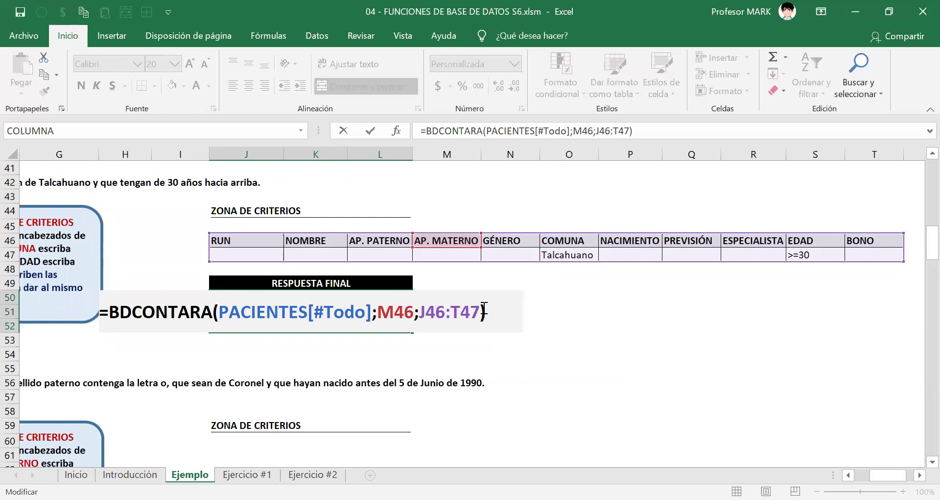
pyautogui.hotkey('shift', 'Home')
pyautogui.press('Return')
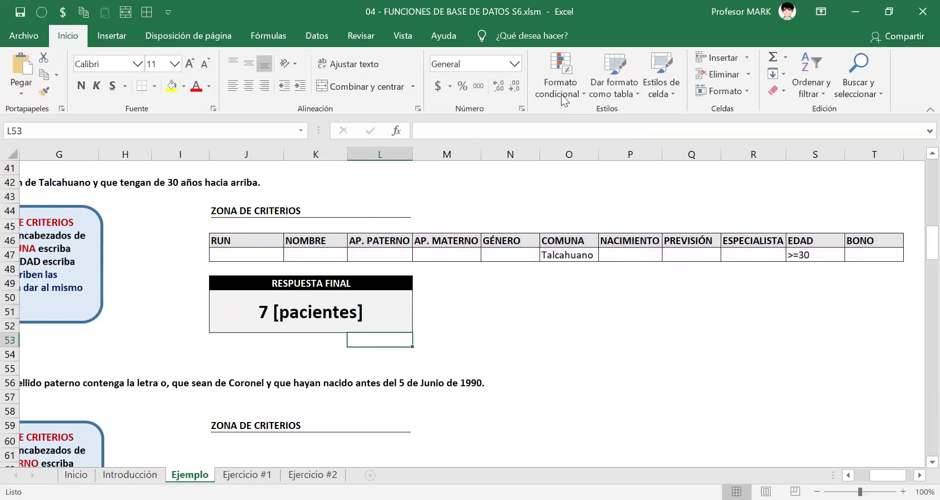
pyautogui.hotkey('alt', 'Tab')
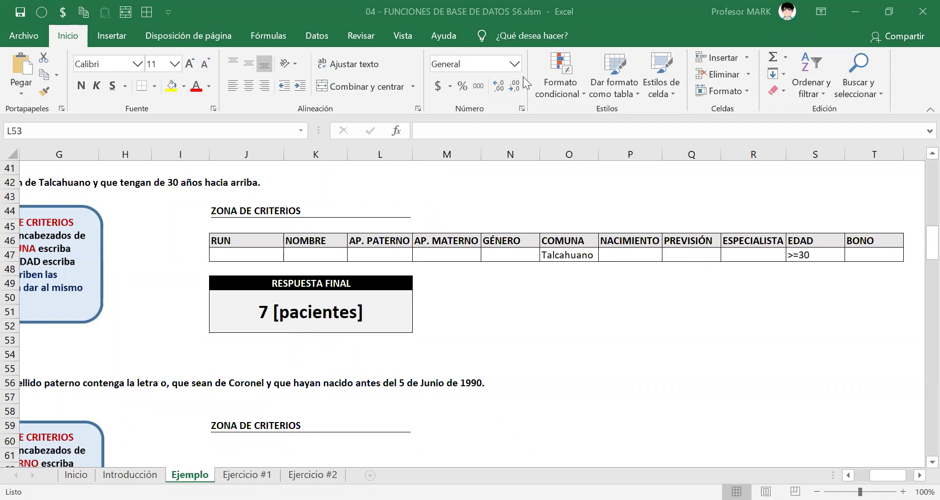
pyautogui.click(256, 317)
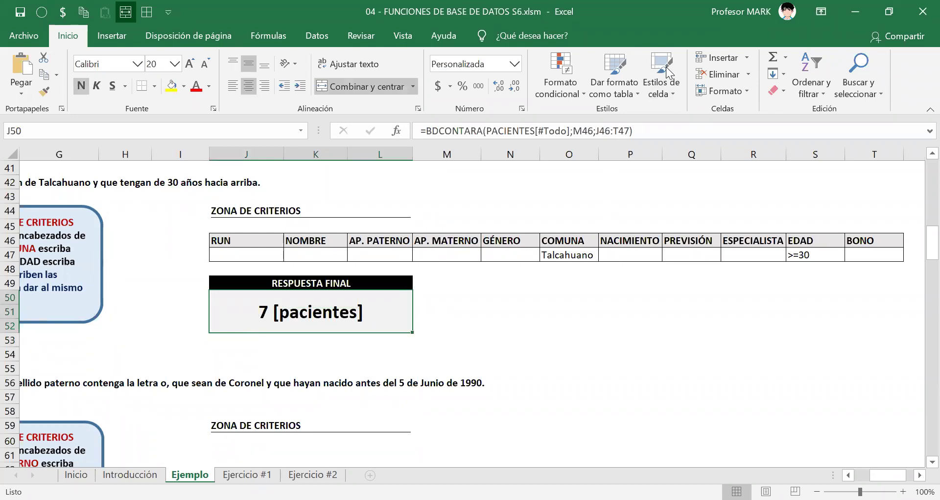
pyautogui.scroll(2, 521, 243)
pyautogui.click(370, 401)
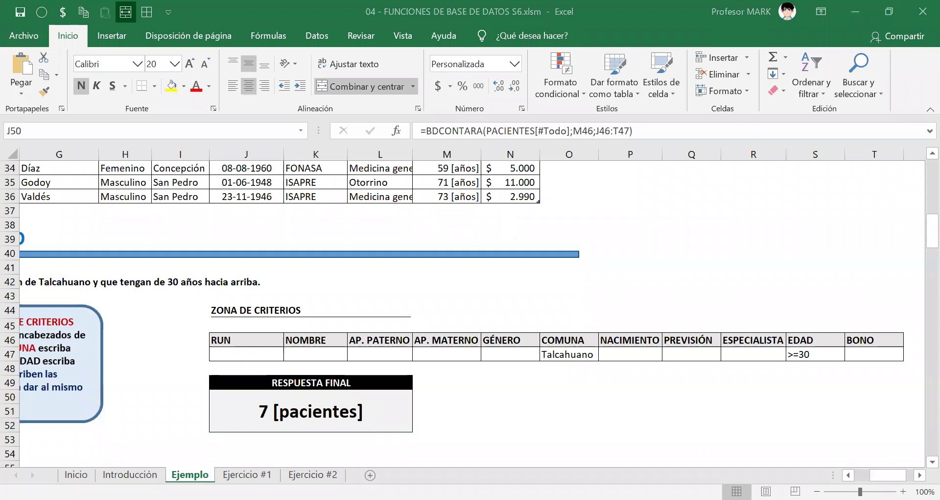
pyautogui.doubleClick(332, 411)
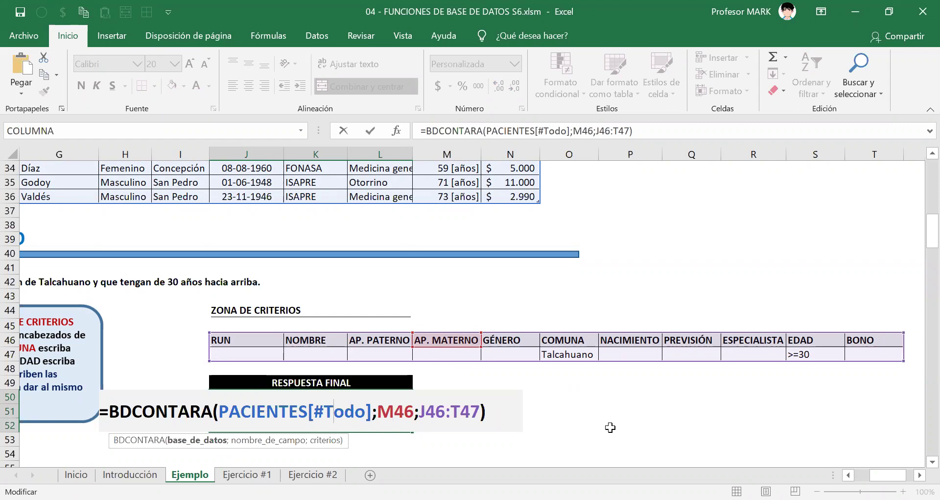
pyautogui.press('Escape')
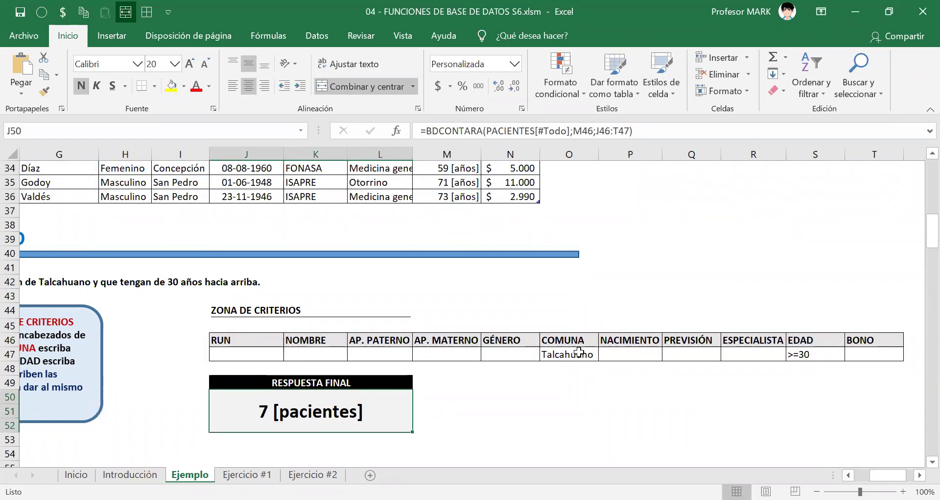
# Filter the COMUNA column of the patient table to only Talcahuano.
pyautogui.moveTo(887, 474); pyautogui.dragTo(873, 475)
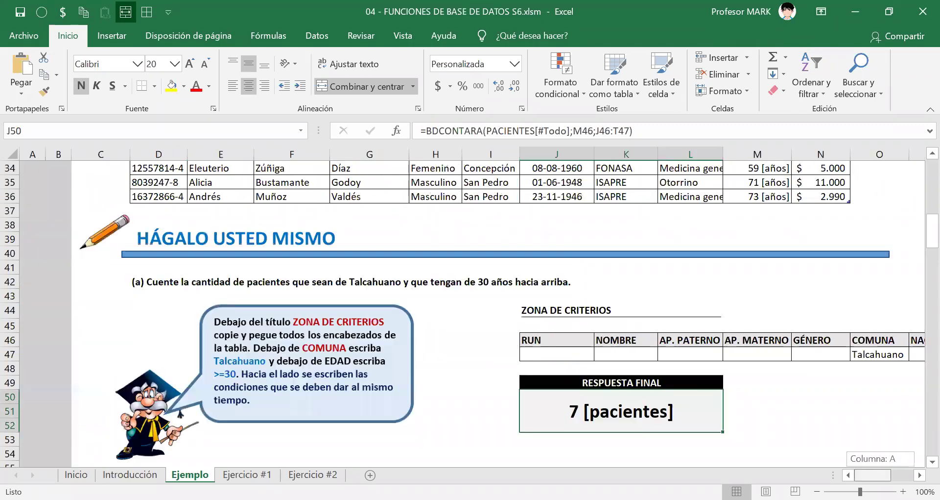
pyautogui.scroll(6, 388, 237)
pyautogui.scroll(3, 388, 237)
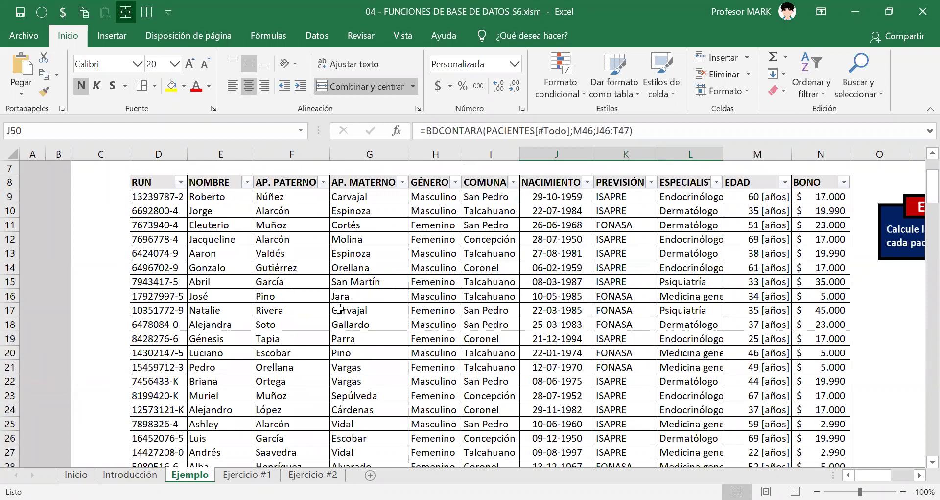
pyautogui.scroll(2, 339, 308)
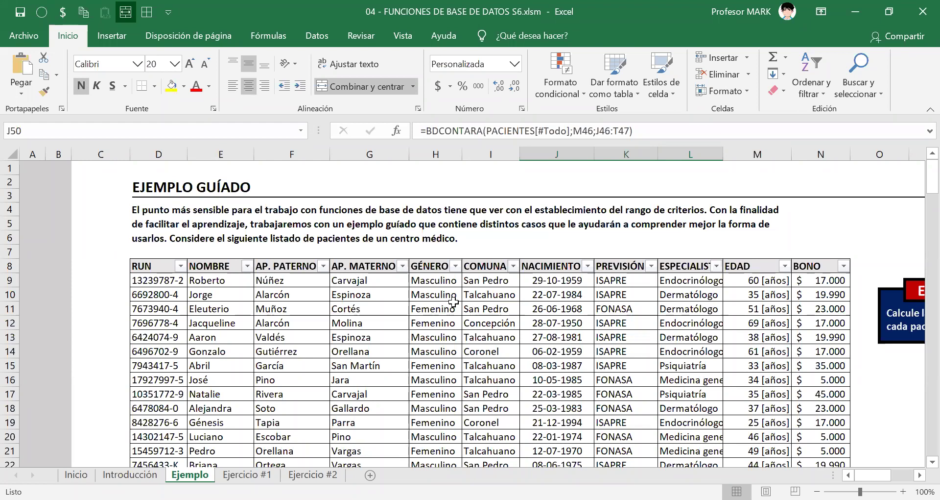
pyautogui.scroll(-1, 453, 302)
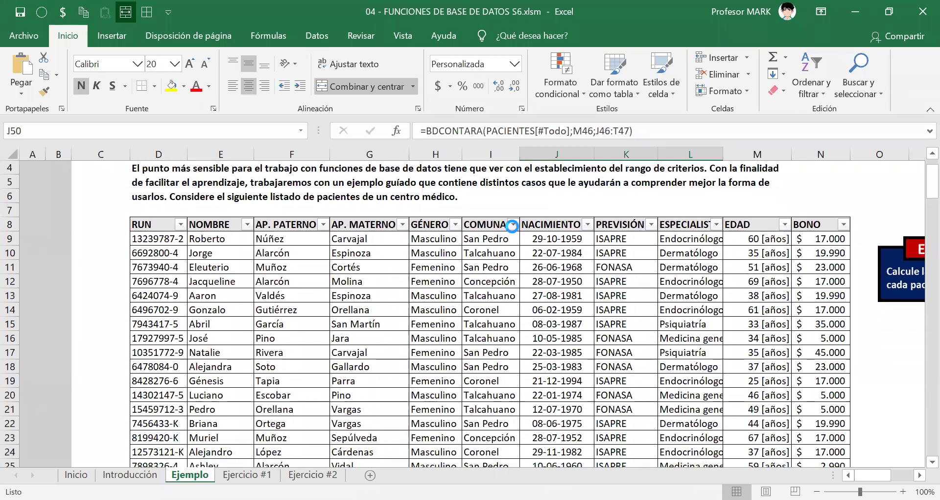
pyautogui.click(512, 225)
pyautogui.click(387, 340)
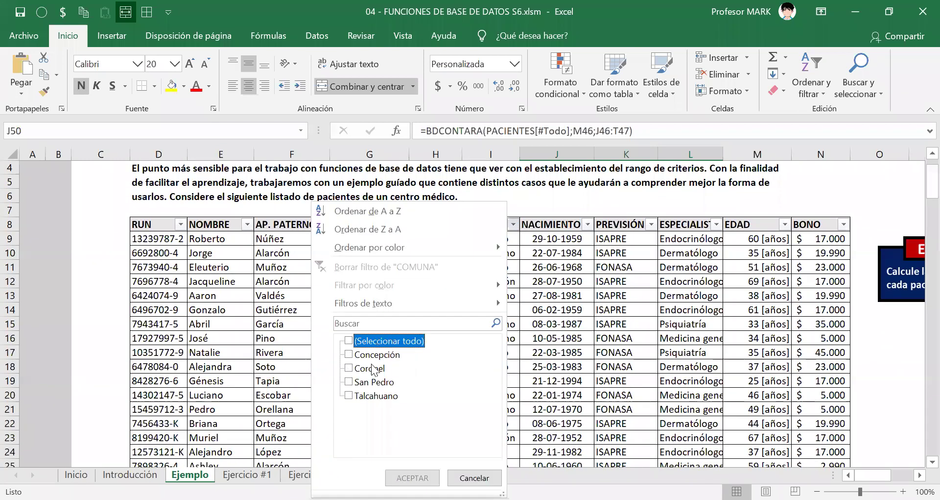
pyautogui.click(349, 396)
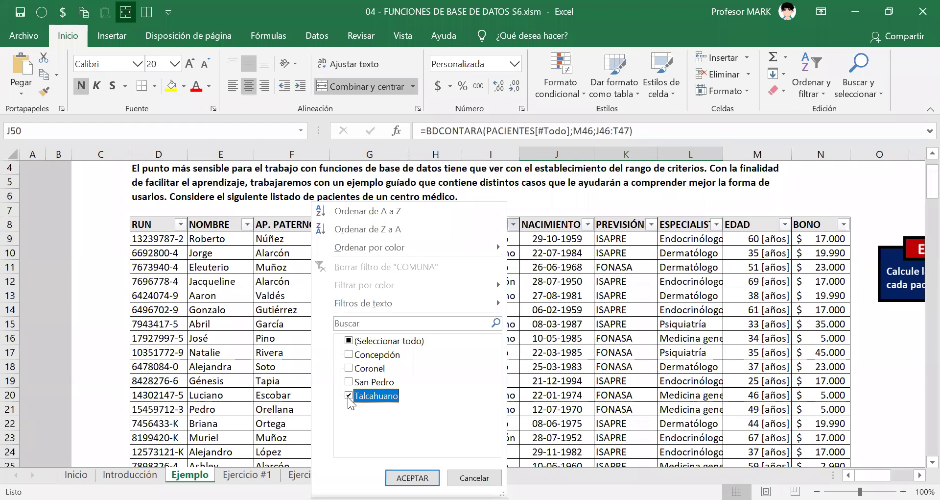
pyautogui.click(355, 341)
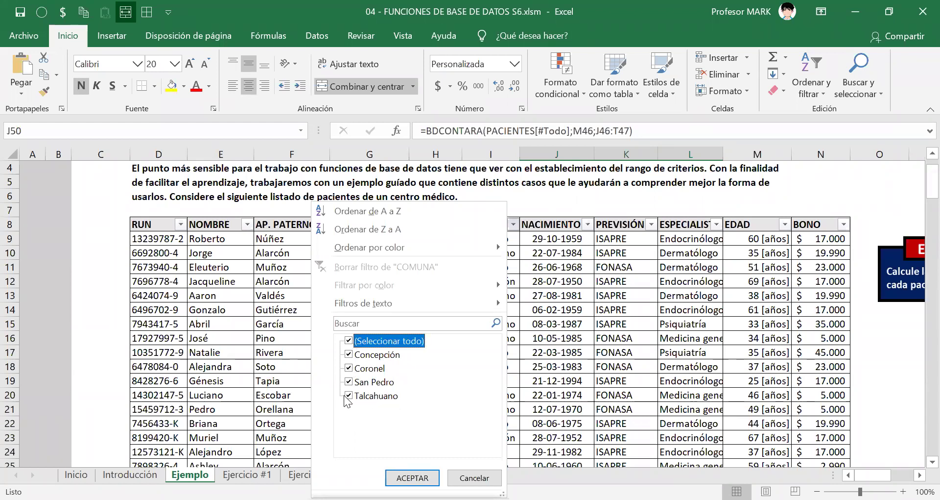
pyautogui.click(349, 341)
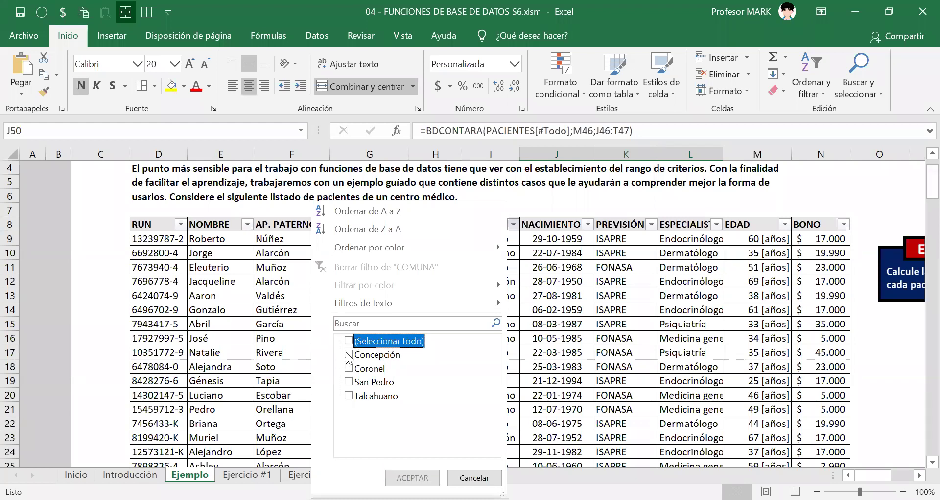
pyautogui.click(363, 396)
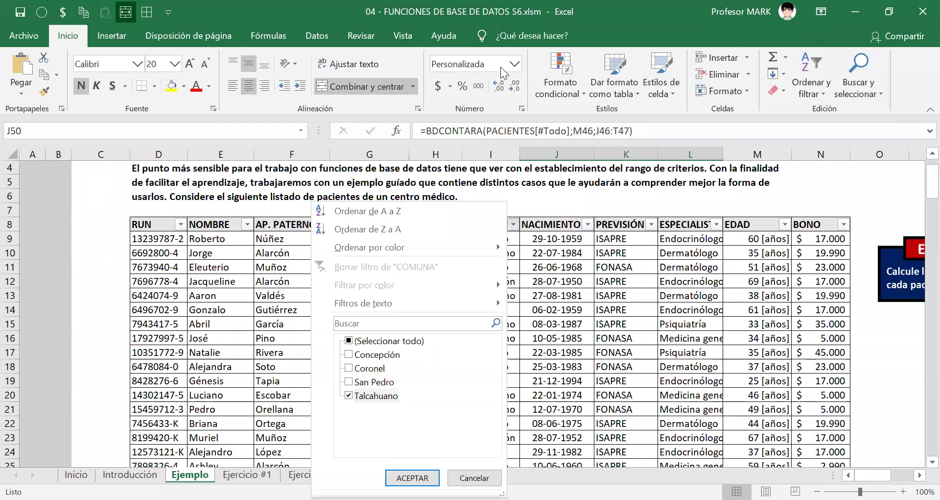
pyautogui.click(412, 478)
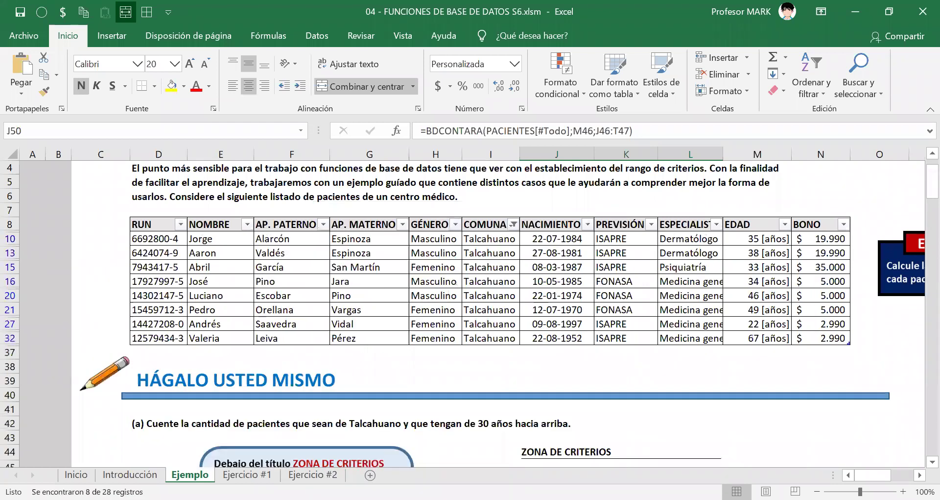
# Filter the EDAD column of the Talcahuano patients to ages greater than or equal to 30.
pyautogui.moveTo(177, 239); pyautogui.dragTo(559, 338)
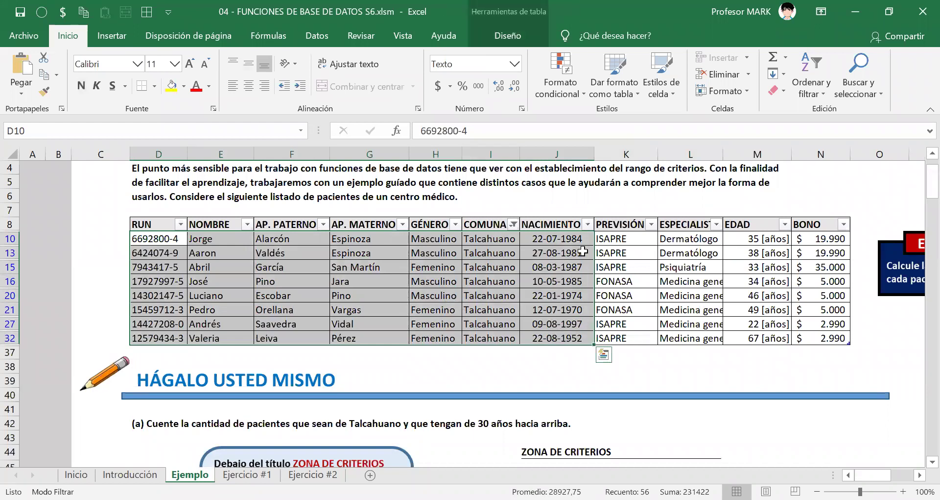
pyautogui.click(590, 268)
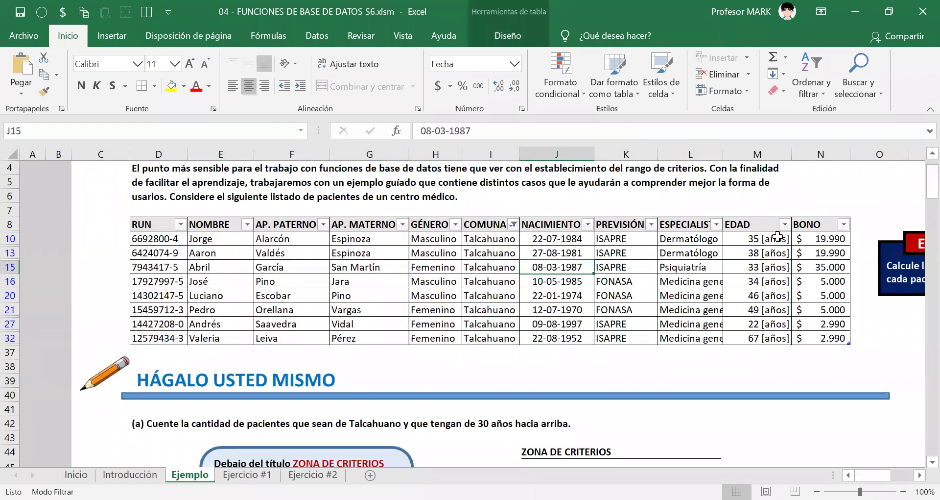
pyautogui.click(782, 224)
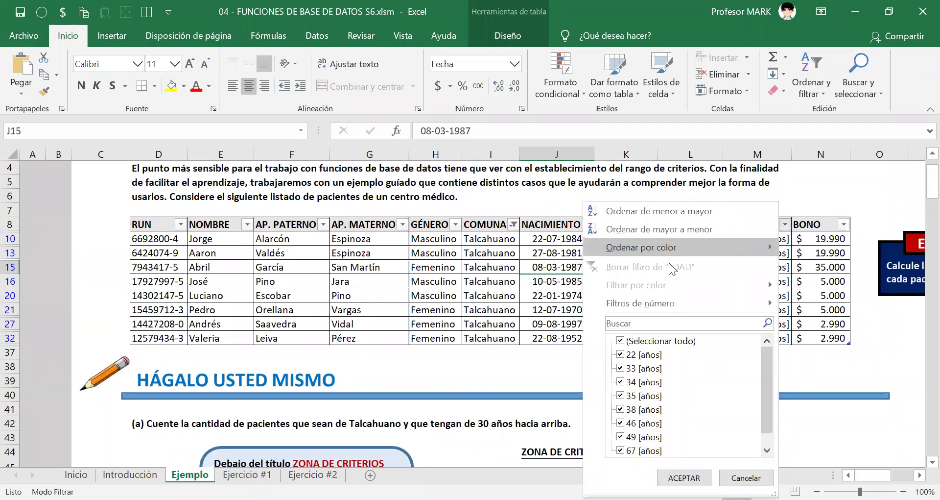
pyautogui.moveTo(754, 303)
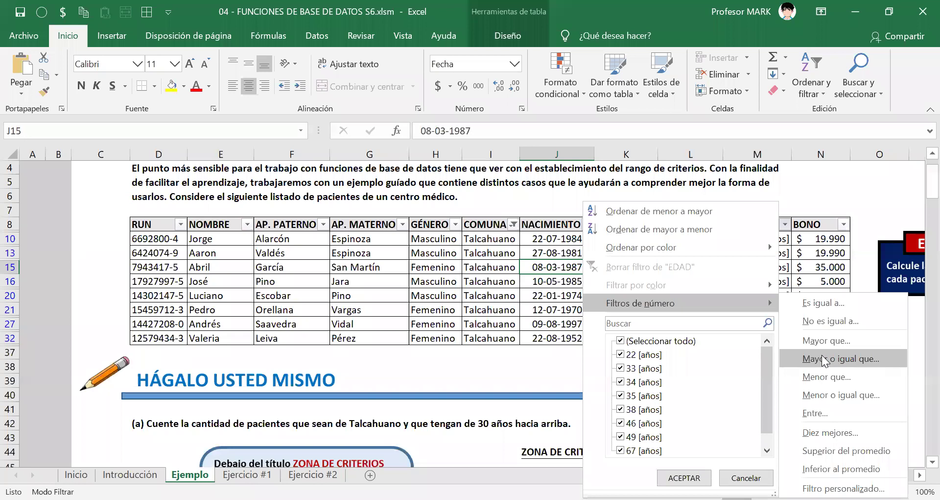
pyautogui.click(851, 361)
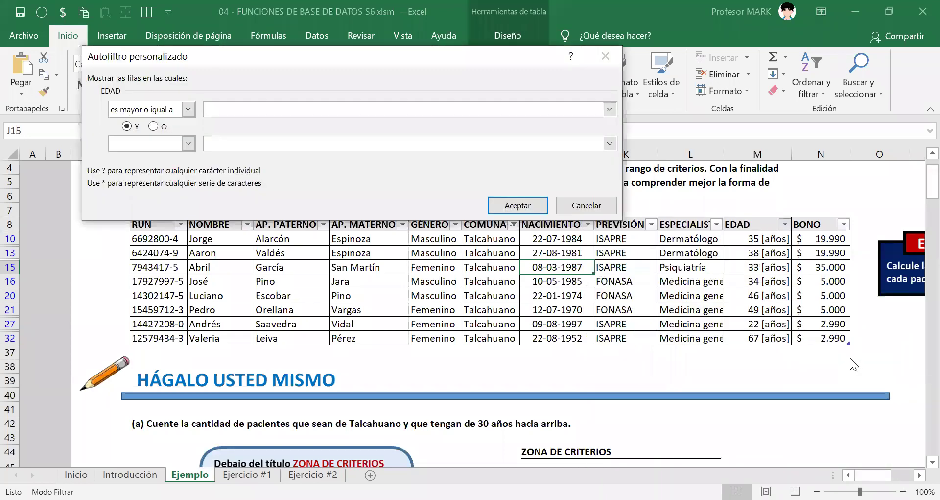
pyautogui.write('30')
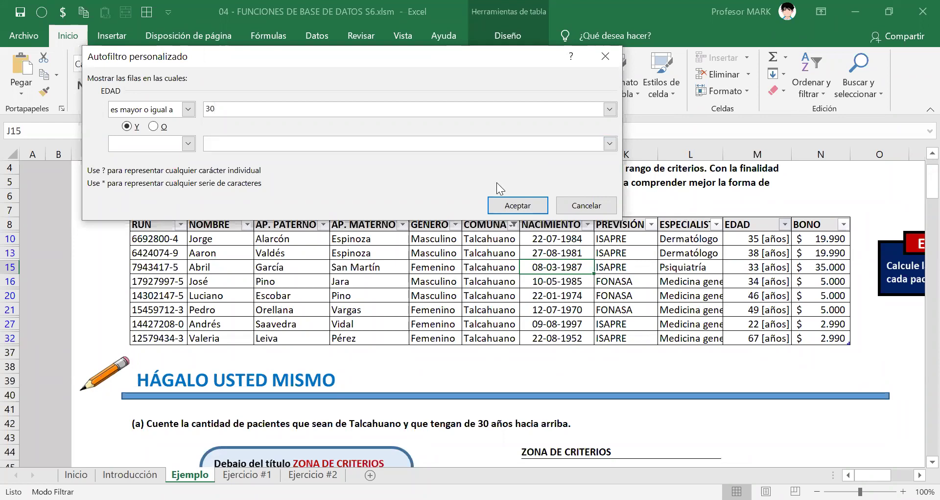
pyautogui.click(518, 206)
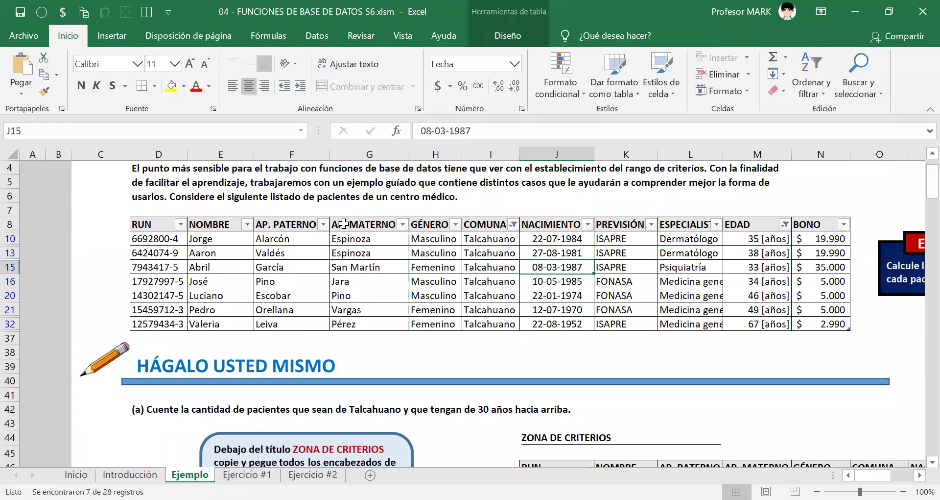
# Check the count of the filtered entries in each of the RUN, NOMBRE, AP. PATERNO and AP. MATERNO columns.
pyautogui.moveTo(353, 240); pyautogui.dragTo(340, 316)
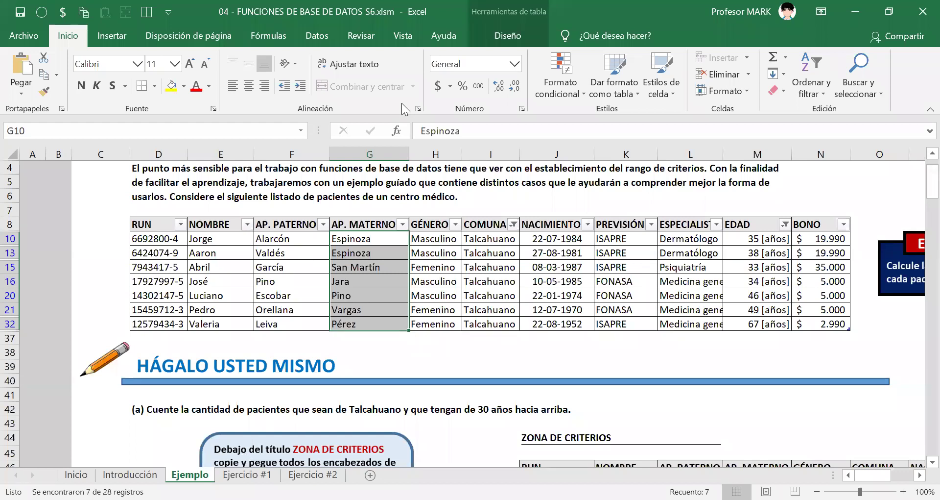
pyautogui.hotkey('alt', 'Tab')
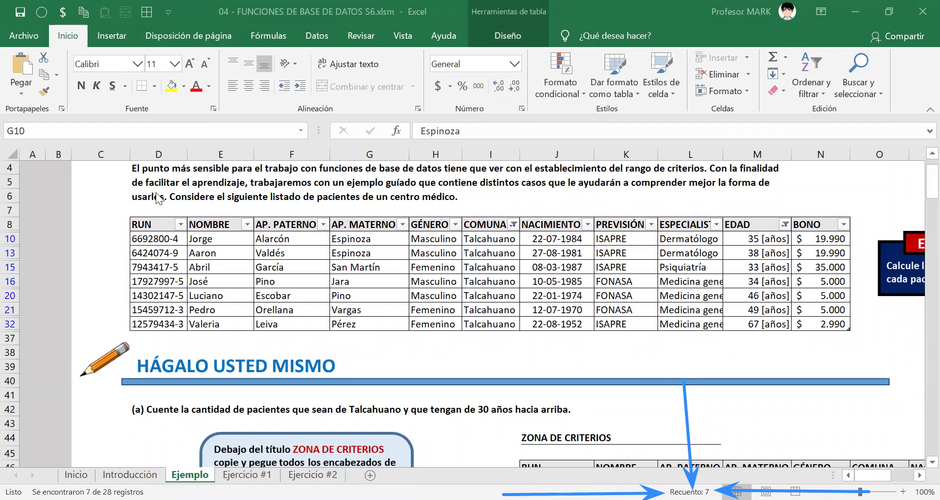
pyautogui.click(140, 238)
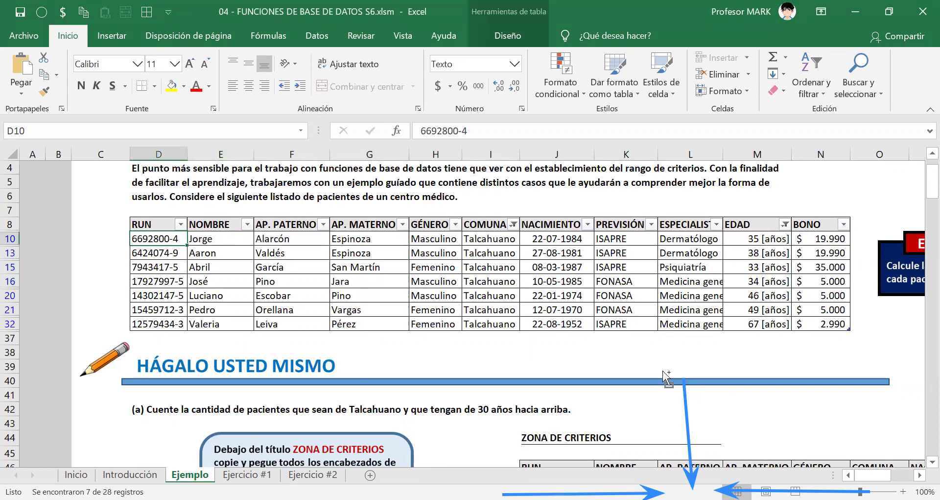
pyautogui.hotkey('ctrl', 'shift', 'Down')
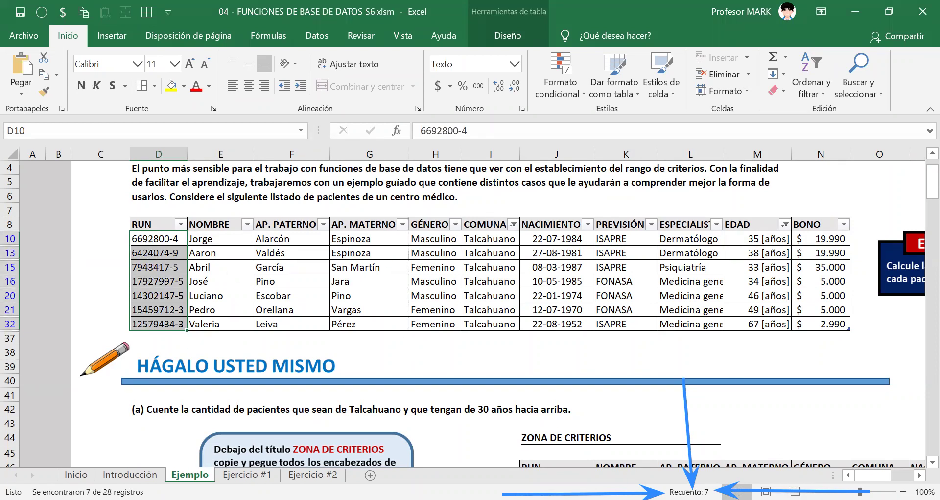
pyautogui.moveTo(216, 239); pyautogui.dragTo(218, 266)
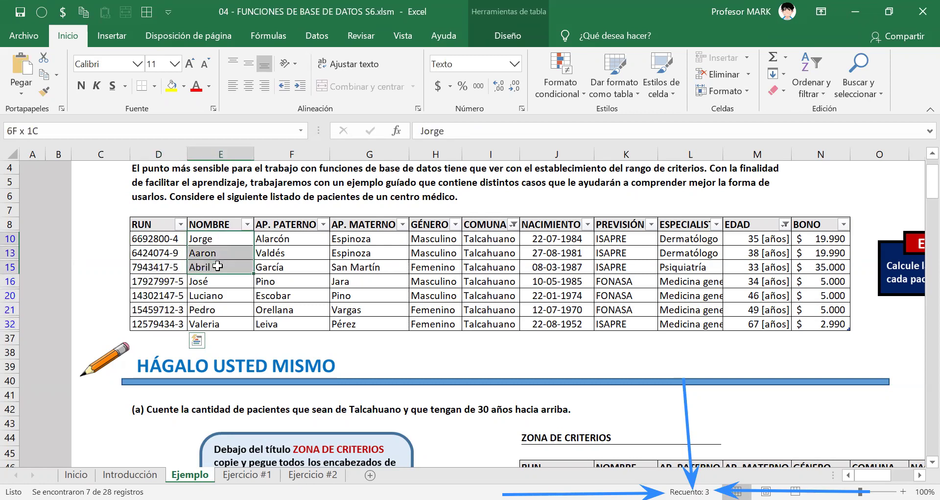
pyautogui.moveTo(218, 266); pyautogui.dragTo(202, 323)
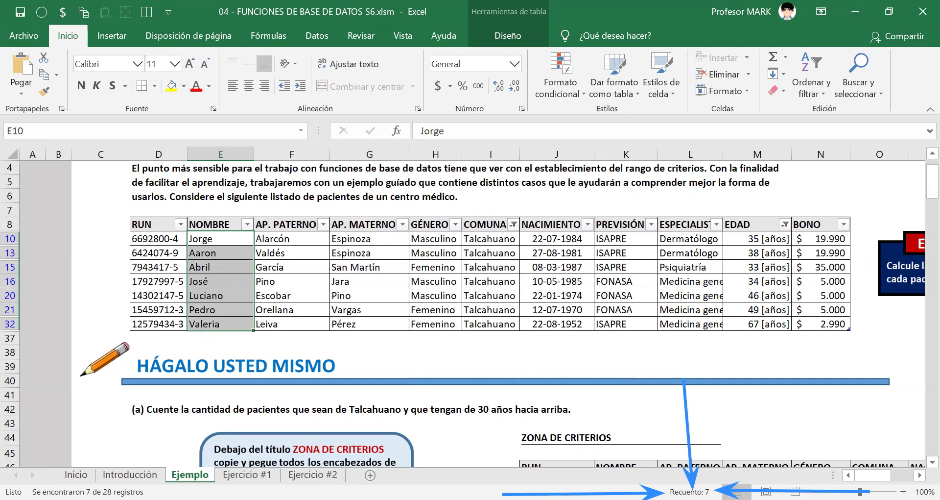
pyautogui.moveTo(288, 238); pyautogui.dragTo(300, 323)
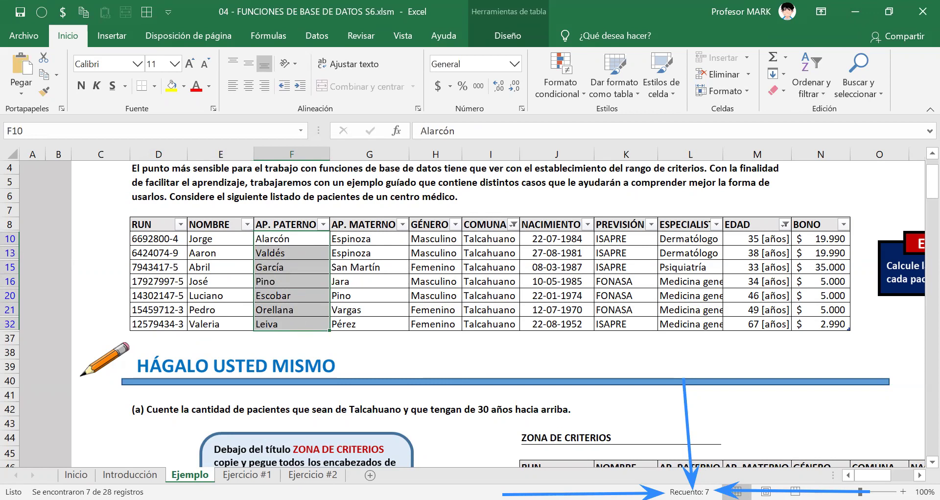
pyautogui.moveTo(365, 238); pyautogui.dragTo(361, 317)
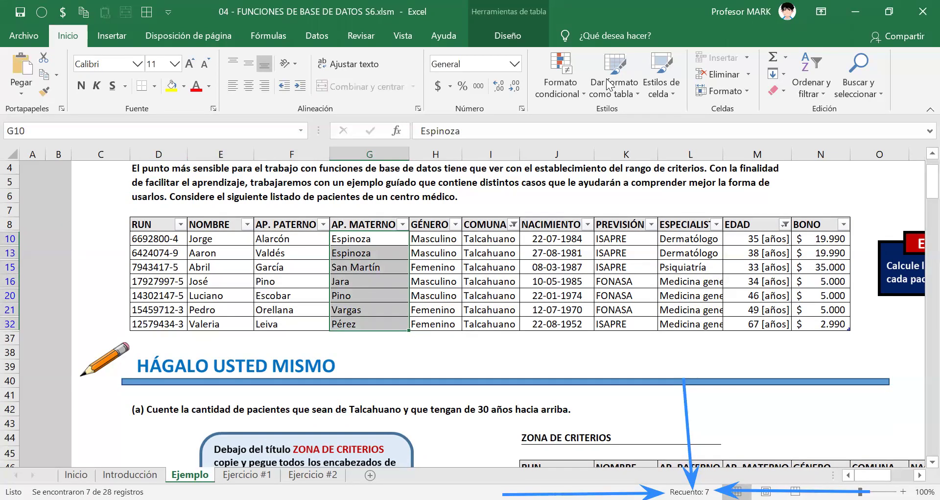
pyautogui.moveTo(97, 176)
pyautogui.mouseDown()
pyautogui.moveTo(132, 214)
pyautogui.moveTo(158, 224)
pyautogui.mouseUp()
pyautogui.moveTo(259, 185); pyautogui.dragTo(224, 219)
pyautogui.moveTo(274, 180); pyautogui.dragTo(291, 218)
pyautogui.moveTo(382, 372); pyautogui.dragTo(375, 223)
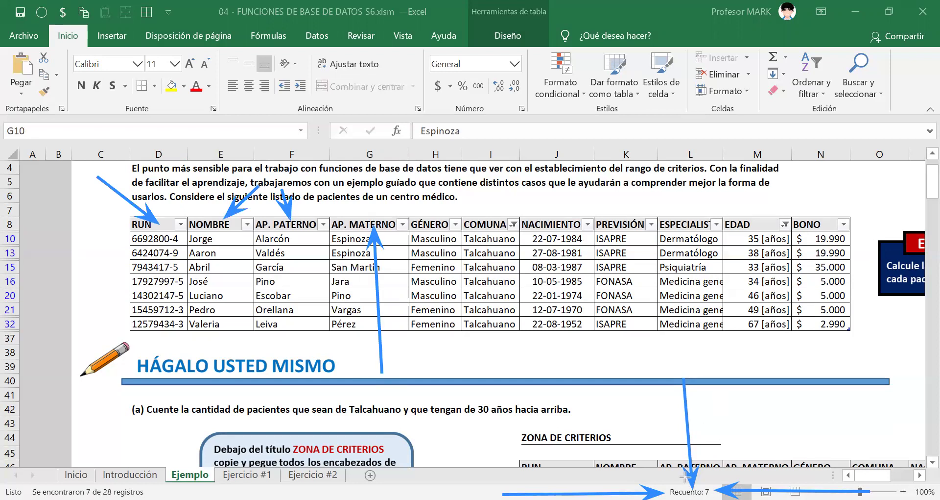
pyautogui.moveTo(686, 474); pyautogui.dragTo(693, 484)
# Check the count of the filtered entries in the GÉNERO, COMUNA, PREVISIÓN and specialist columns, one column at a time.
pyautogui.moveTo(434, 237); pyautogui.dragTo(436, 327)
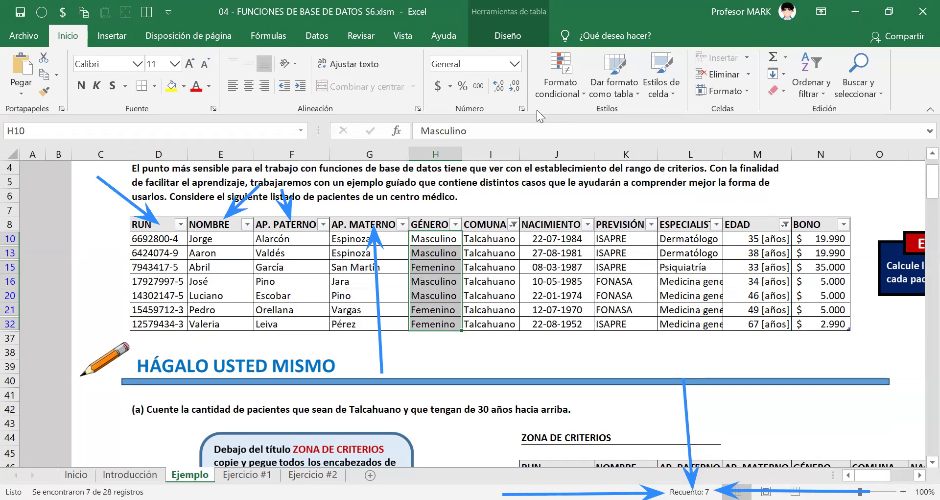
pyautogui.moveTo(459, 142); pyautogui.dragTo(433, 216)
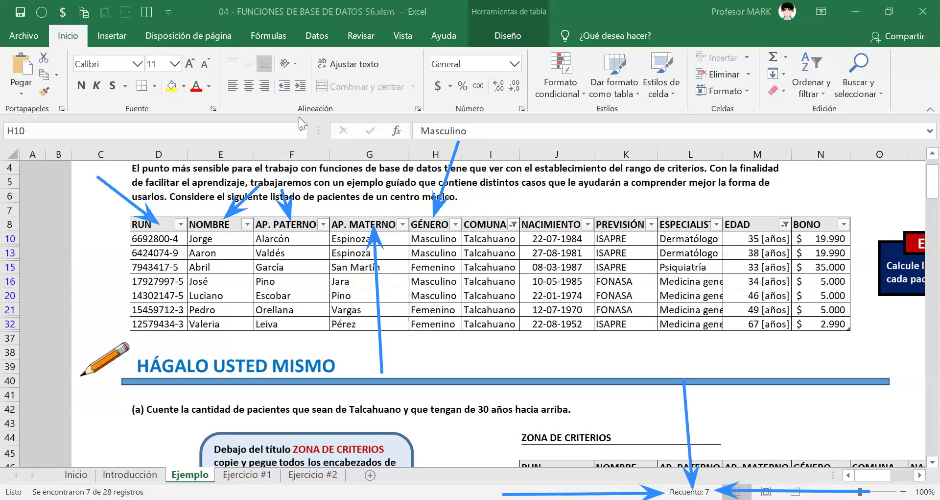
pyautogui.moveTo(492, 240); pyautogui.dragTo(482, 324)
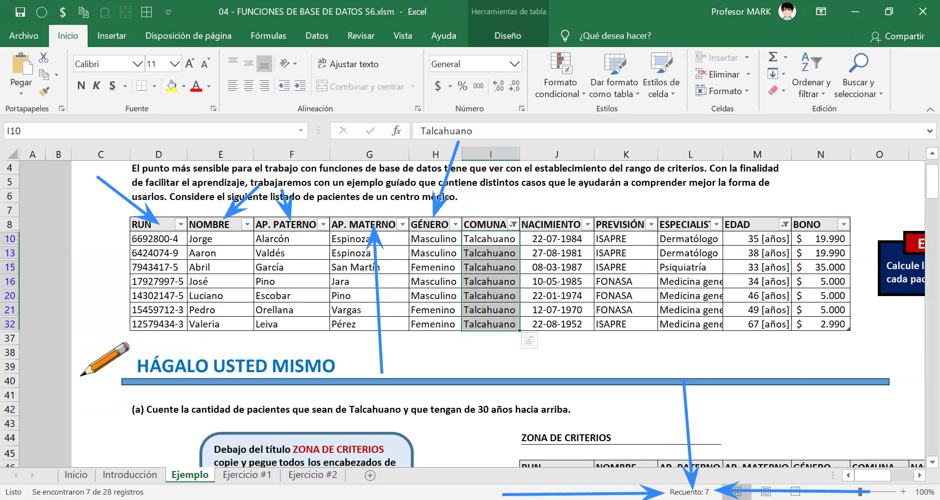
pyautogui.moveTo(612, 239); pyautogui.dragTo(622, 323)
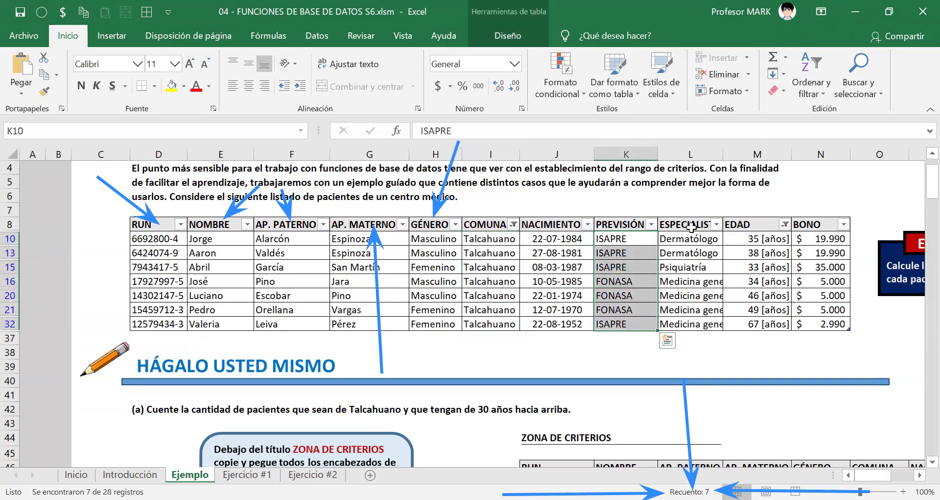
pyautogui.moveTo(687, 237); pyautogui.dragTo(686, 327)
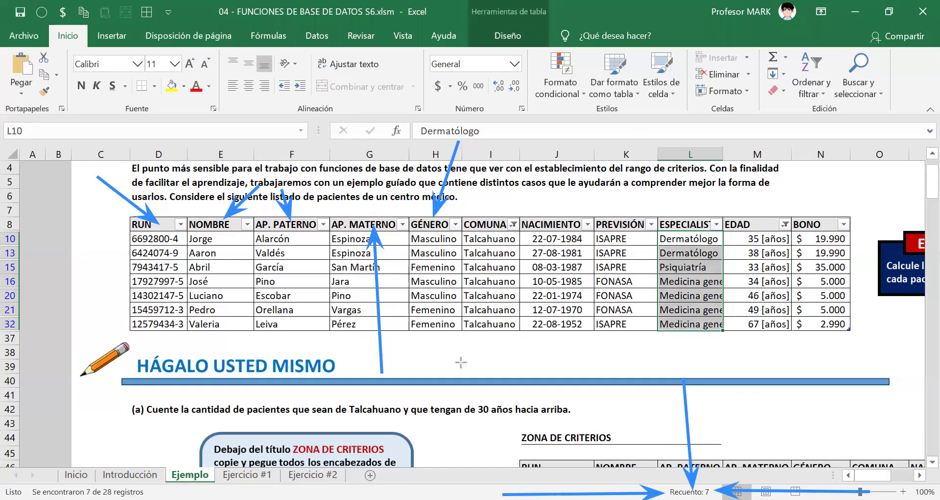
pyautogui.moveTo(503, 467); pyautogui.dragTo(483, 267)
pyautogui.moveTo(619, 430); pyautogui.dragTo(617, 262)
pyautogui.moveTo(719, 172); pyautogui.dragTo(682, 282)
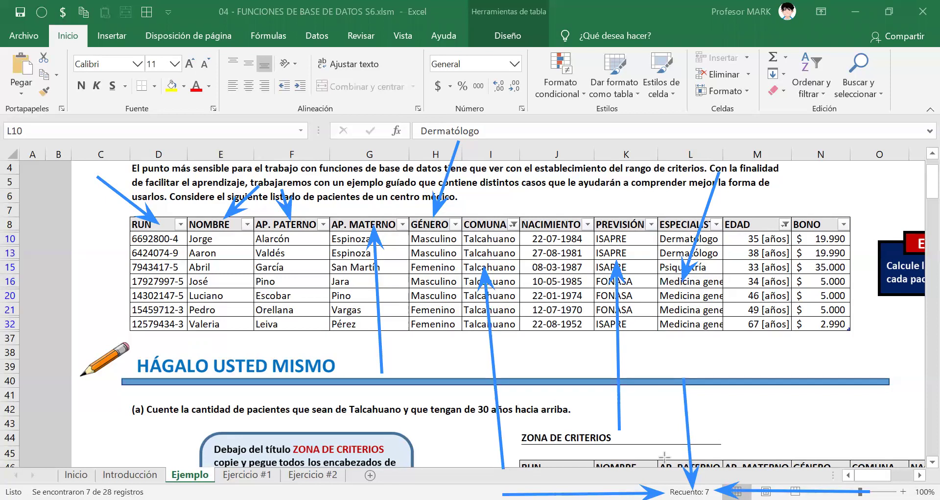
pyautogui.press('e')
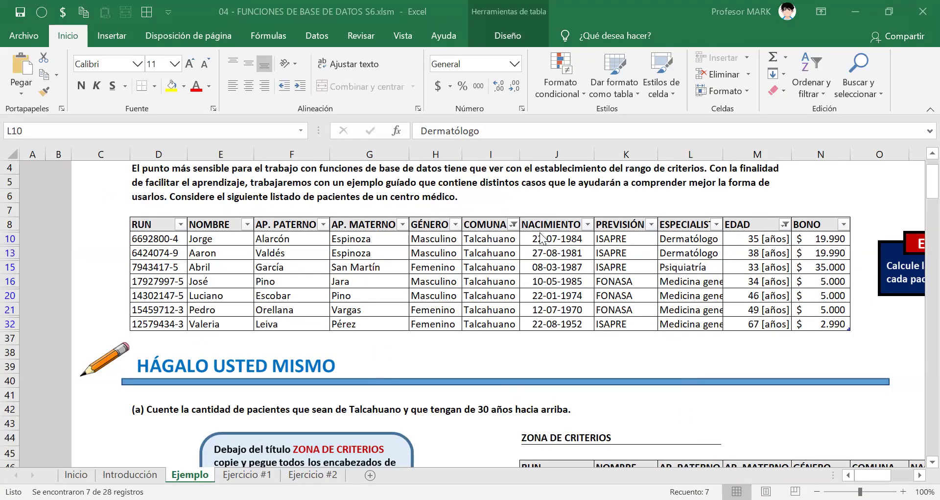
# Check the count of the filtered entries in the date and numeric columns NACIMIENTO, EDAD and BONO.
pyautogui.moveTo(542, 240); pyautogui.dragTo(559, 324)
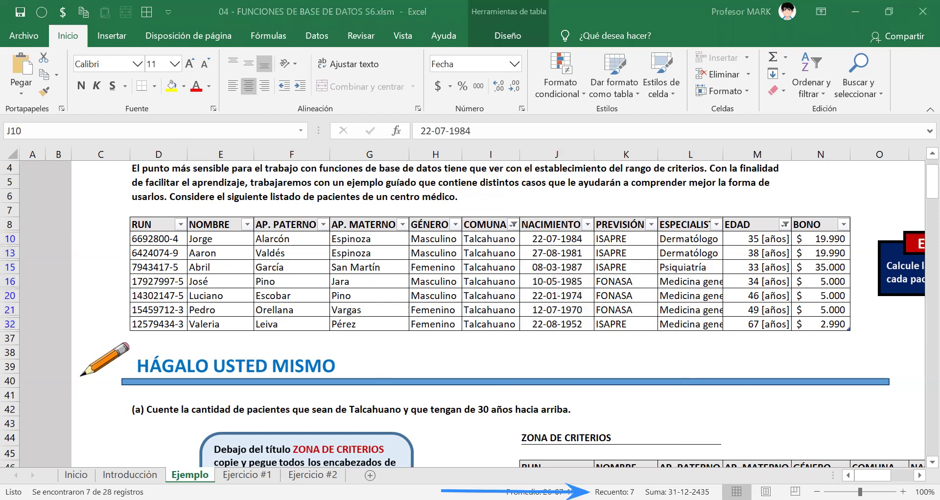
pyautogui.moveTo(835, 490); pyautogui.dragTo(642, 490)
pyautogui.moveTo(616, 363); pyautogui.dragTo(617, 485)
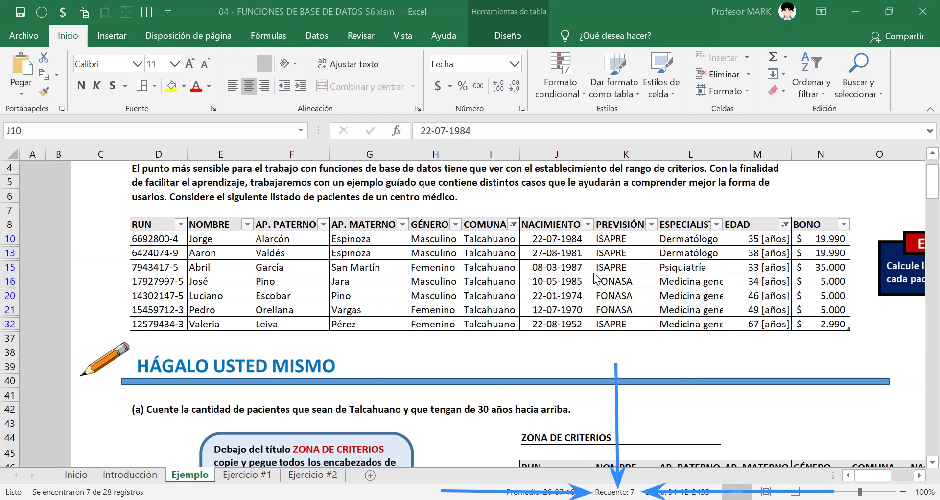
pyautogui.press('Escape')
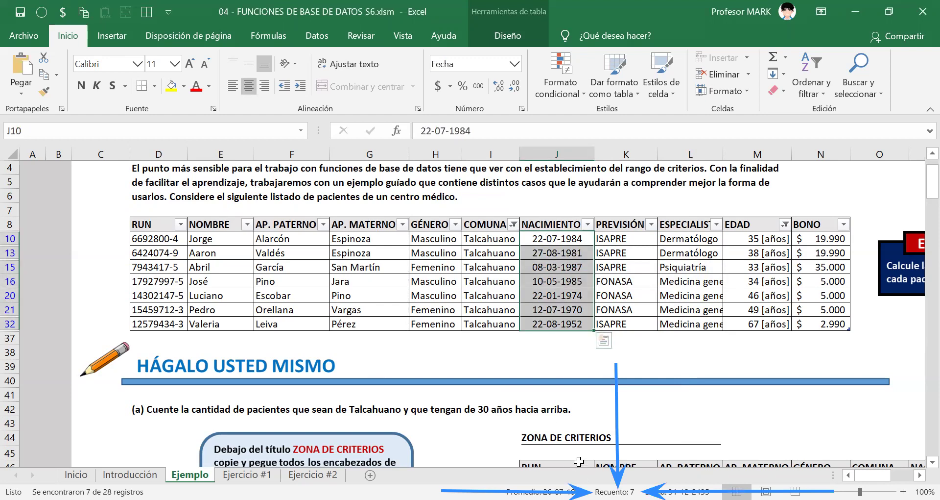
pyautogui.moveTo(774, 238); pyautogui.dragTo(760, 327)
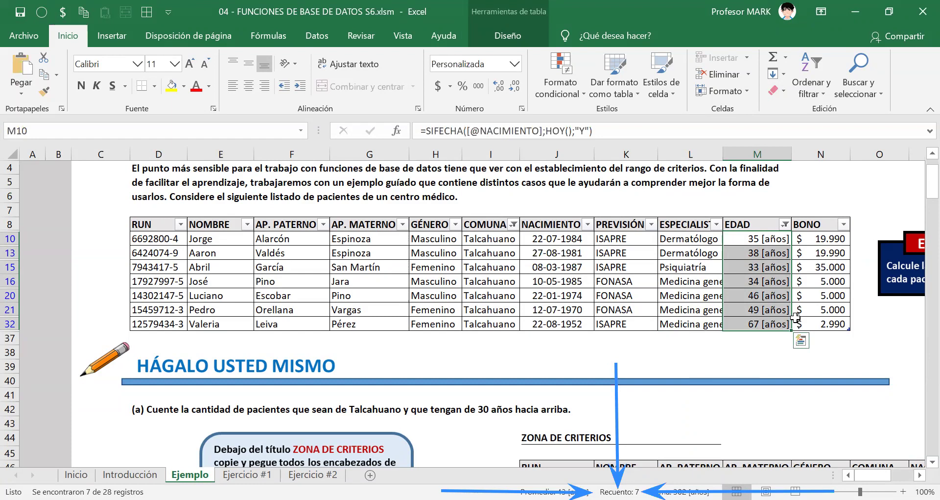
pyautogui.moveTo(833, 237); pyautogui.dragTo(835, 330)
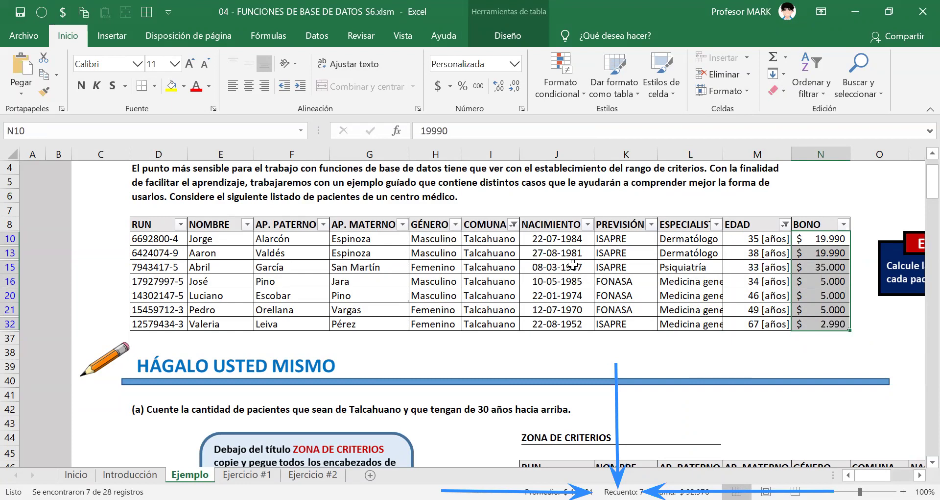
# Compare the filtered COMUNA and EDAD entries with the criteria, and recheck the counts of the RUN, NOMBRE and surname columns.
pyautogui.moveTo(482, 238); pyautogui.dragTo(486, 324)
pyautogui.moveTo(758, 238); pyautogui.dragTo(755, 296)
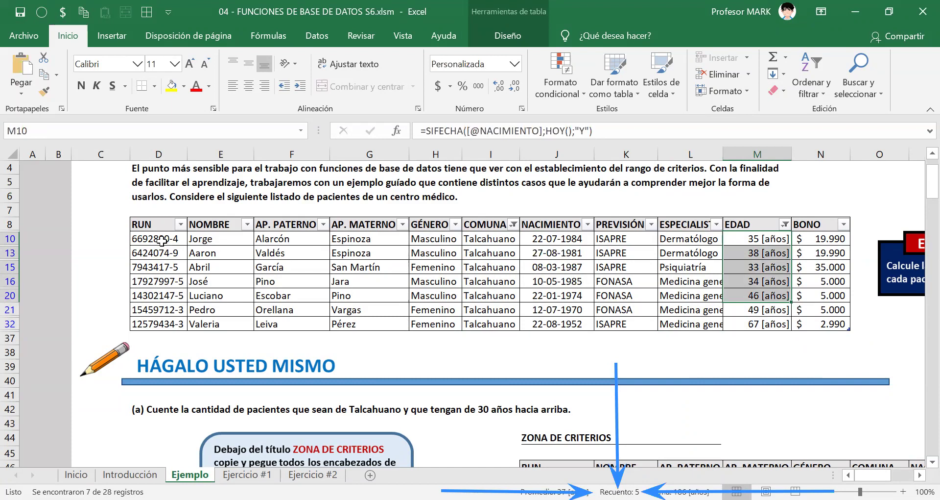
pyautogui.moveTo(157, 239); pyautogui.dragTo(838, 325)
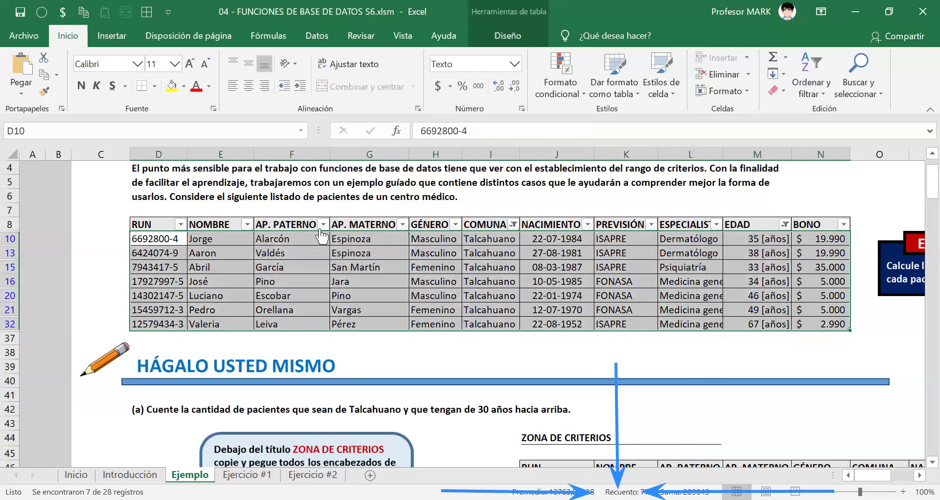
pyautogui.moveTo(177, 236); pyautogui.dragTo(177, 324)
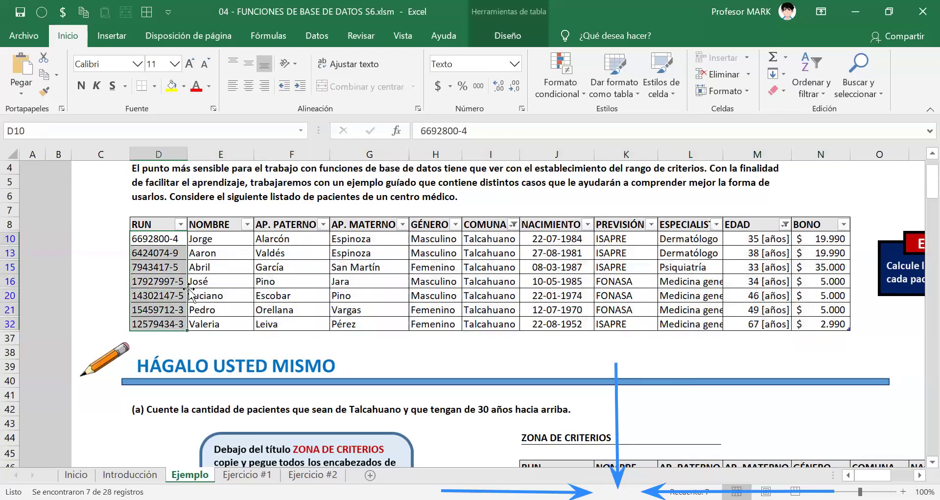
pyautogui.moveTo(203, 240); pyautogui.dragTo(201, 327)
pyautogui.moveTo(277, 238); pyautogui.dragTo(293, 325)
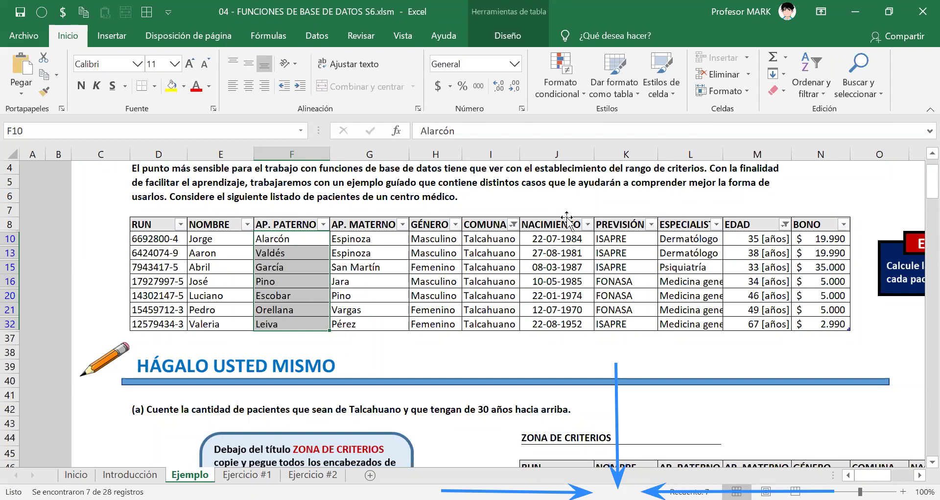
pyautogui.moveTo(358, 239); pyautogui.dragTo(351, 324)
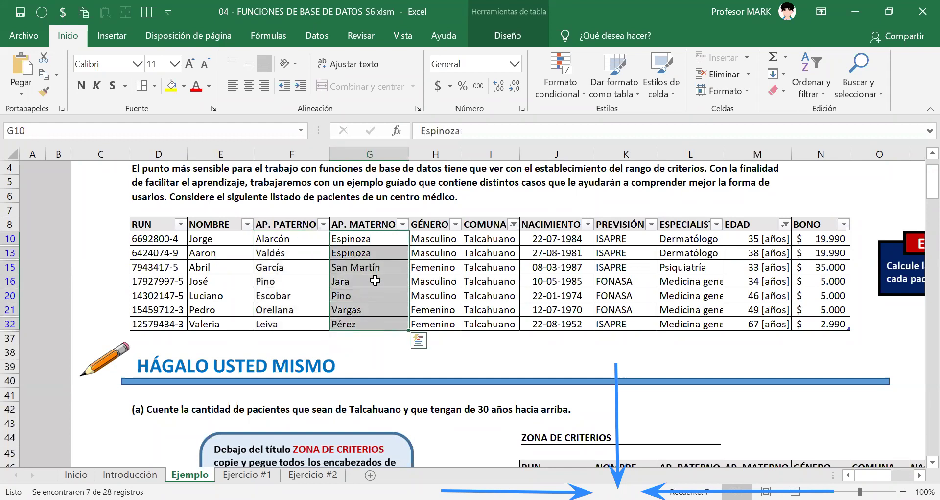
# Clear the COMUNA and EDAD filters so the patient table lists every record again.
pyautogui.click(370, 281)
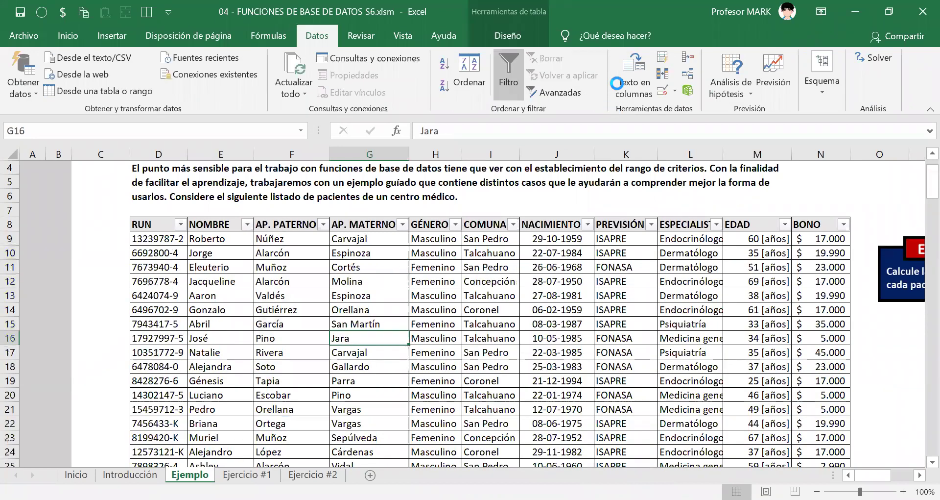
pyautogui.scroll(-5, 494, 320)
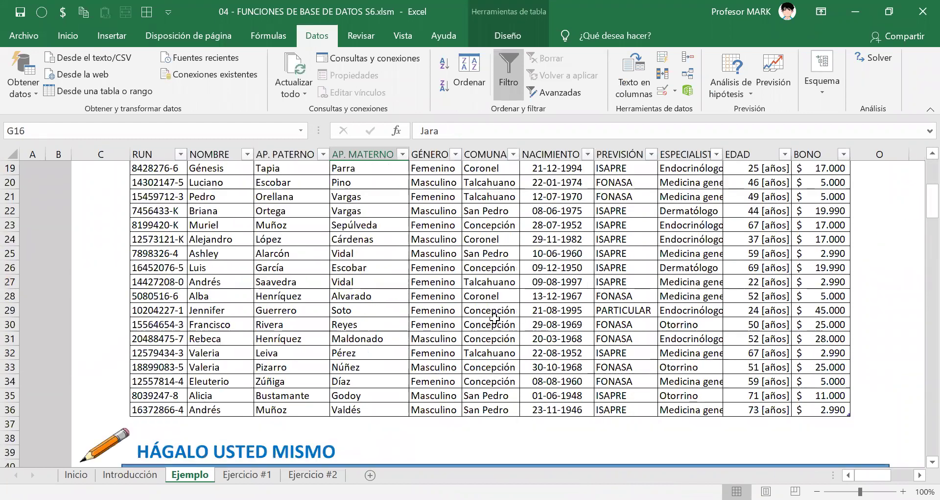
# Replace the field argument of the BDCONTARA formula in exercise (a)'s RESPUESTA FINAL cell with the RUN header, J46.
pyautogui.scroll(-18, 495, 319)
pyautogui.scroll(9, 487, 318)
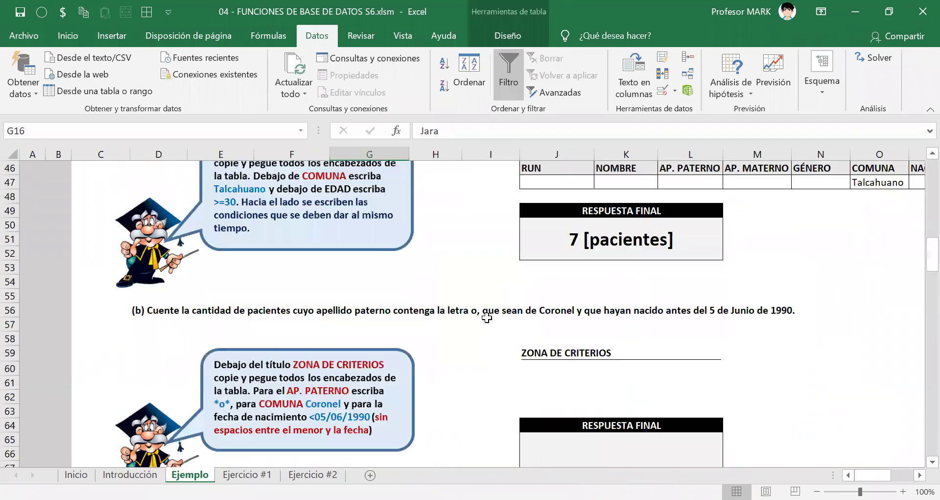
pyautogui.scroll(3, 487, 317)
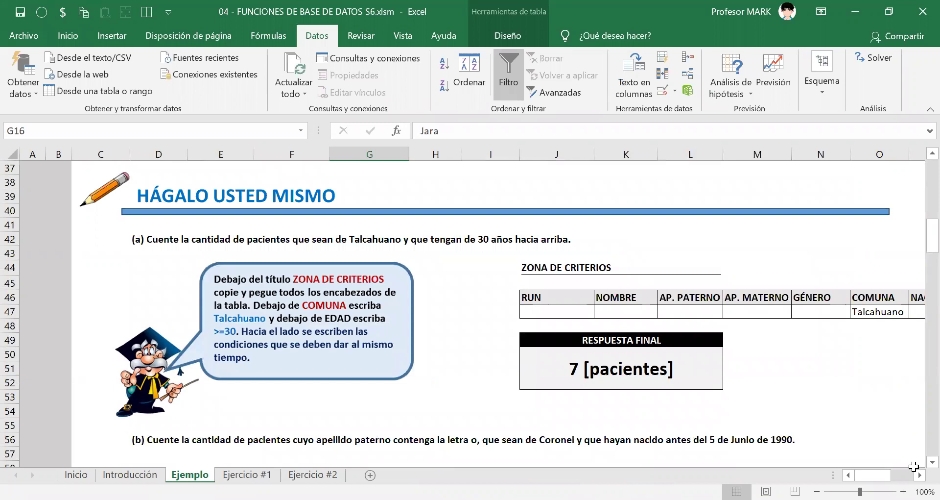
pyautogui.hscroll(4, 914, 466)
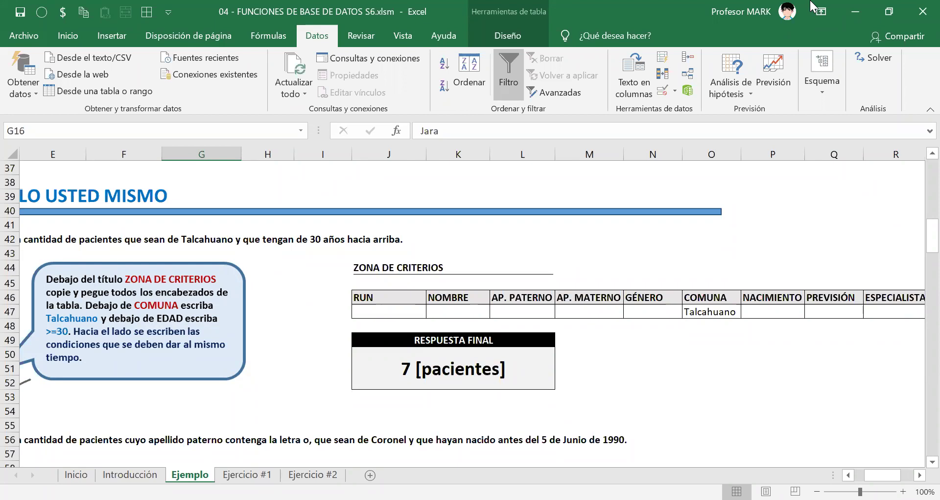
pyautogui.click(400, 367)
pyautogui.doubleClick(400, 365)
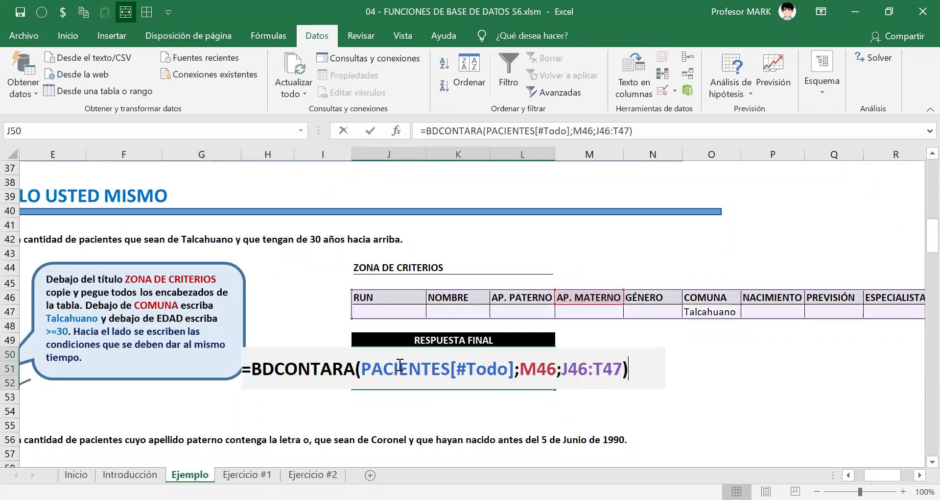
pyautogui.doubleClick(533, 367)
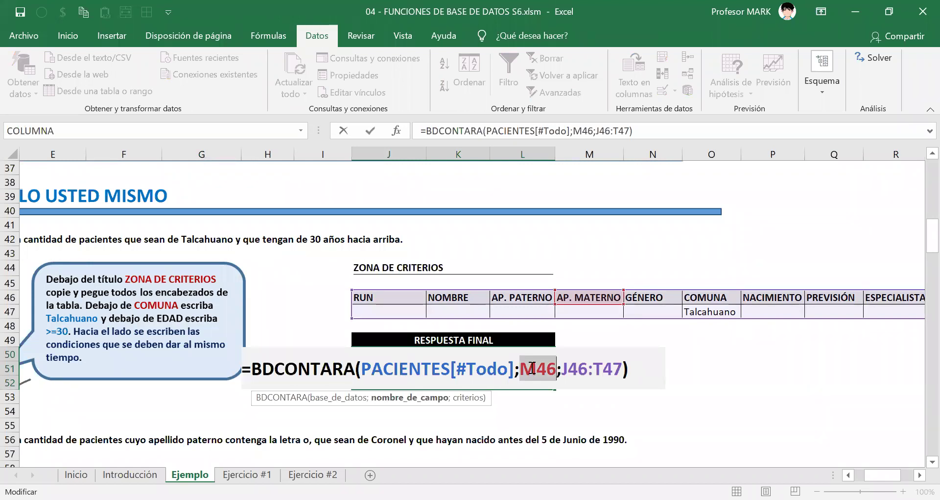
pyautogui.click(532, 370)
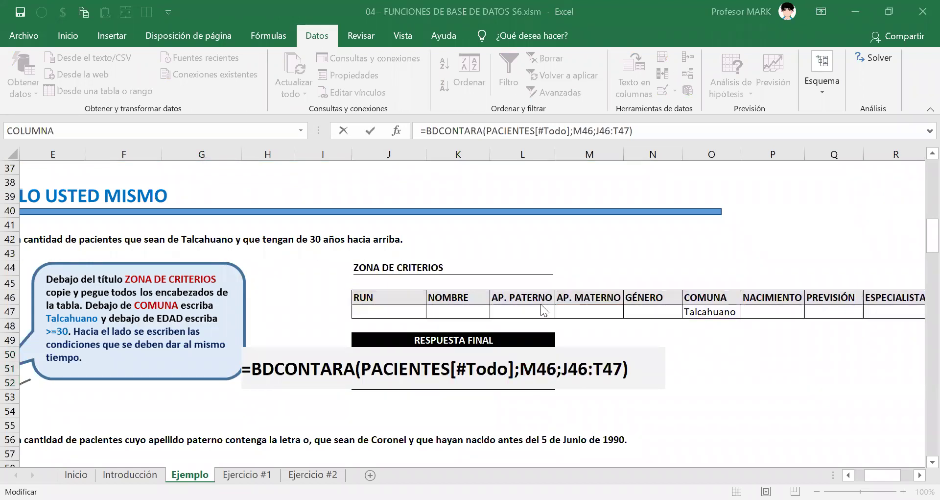
pyautogui.doubleClick(532, 369)
pyautogui.press('BackSpace')
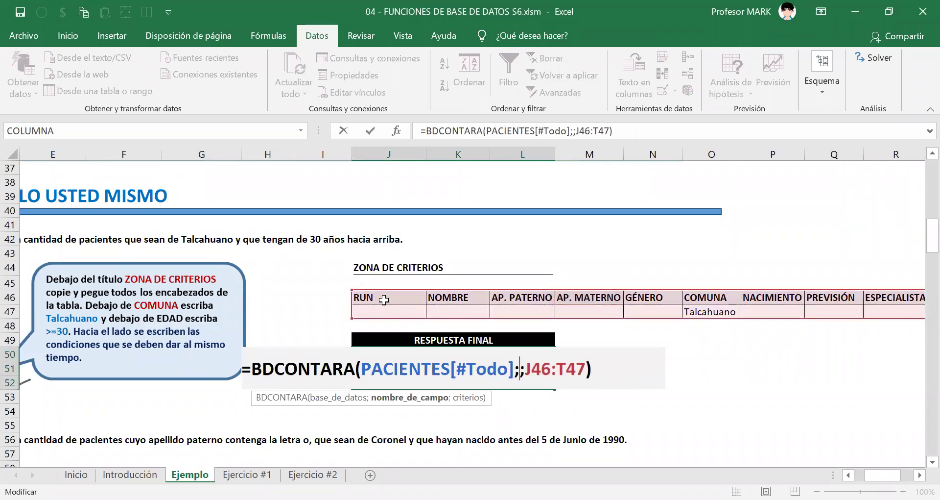
pyautogui.click(383, 296)
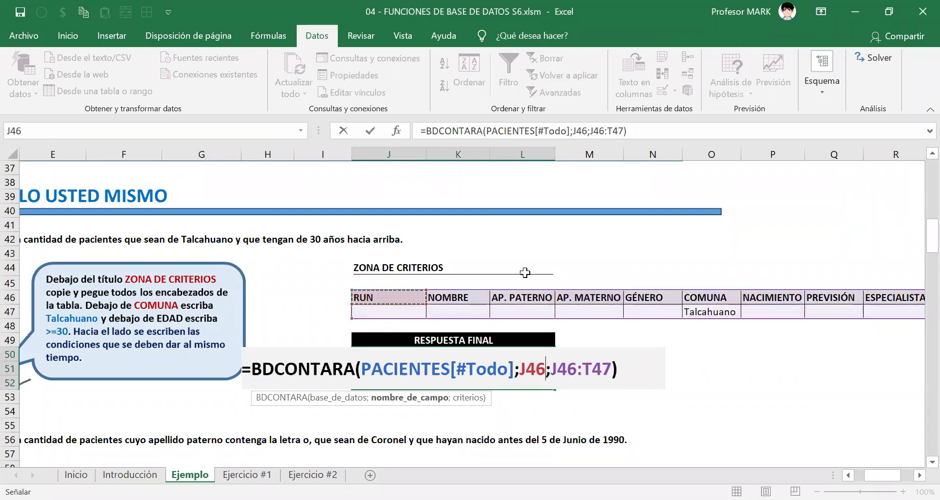
pyautogui.hotkey('ctrl', 'Return')
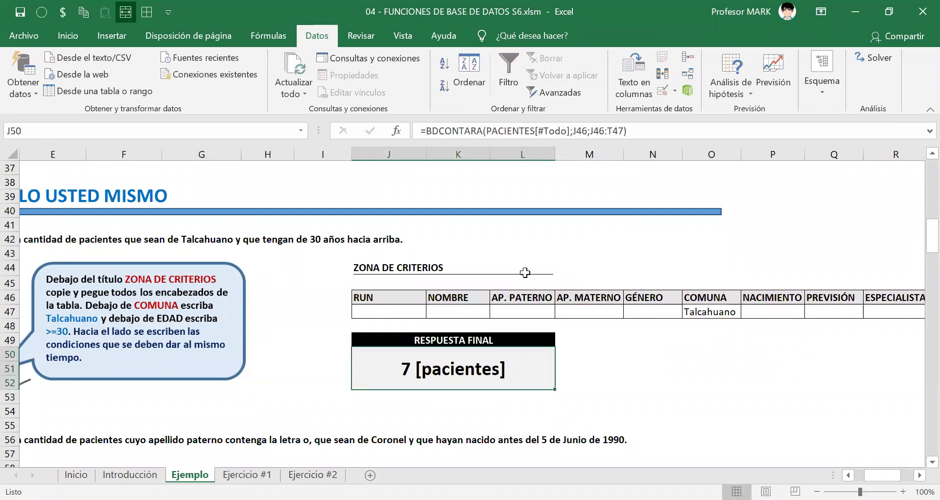
# Change the field argument of exercise (a)'s BDCONTARA formula to the NACIMIENTO header, P46.
pyautogui.press('F2')
pyautogui.press('Left')
pyautogui.press('Left')
pyautogui.press('Left')
pyautogui.press('Left')
pyautogui.press('Left')
pyautogui.press('Left')
pyautogui.press('Left')
pyautogui.press('BackSpace')
pyautogui.press('BackSpace')
pyautogui.press('BackSpace')
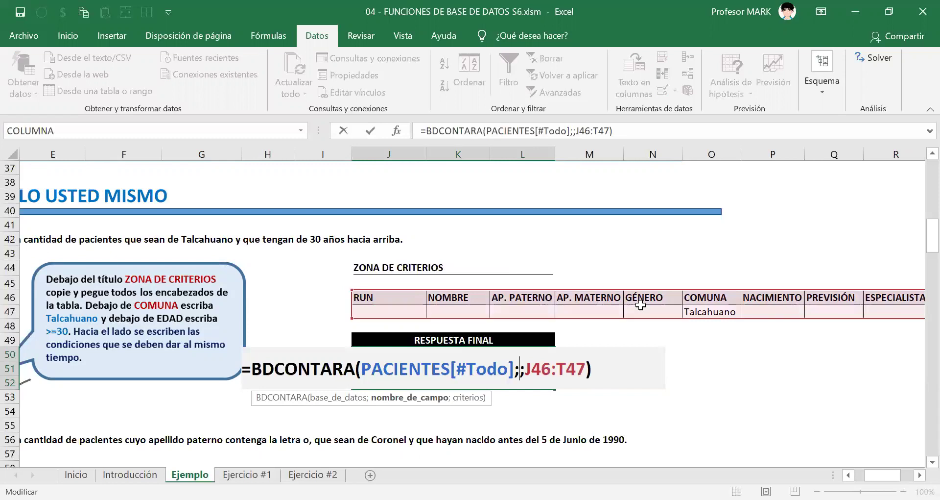
pyautogui.click(796, 296)
pyautogui.press('Return')
# Change the field argument of exercise (a)'s BDCONTARA formula to the COMUNA header, O46.
pyautogui.click(453, 367)
pyautogui.doubleClick(542, 371)
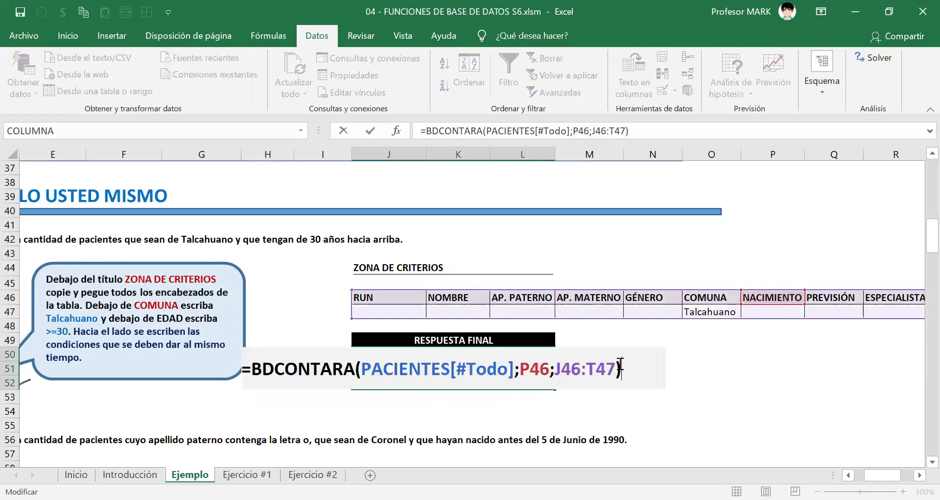
pyautogui.doubleClick(541, 370)
pyautogui.press('Delete')
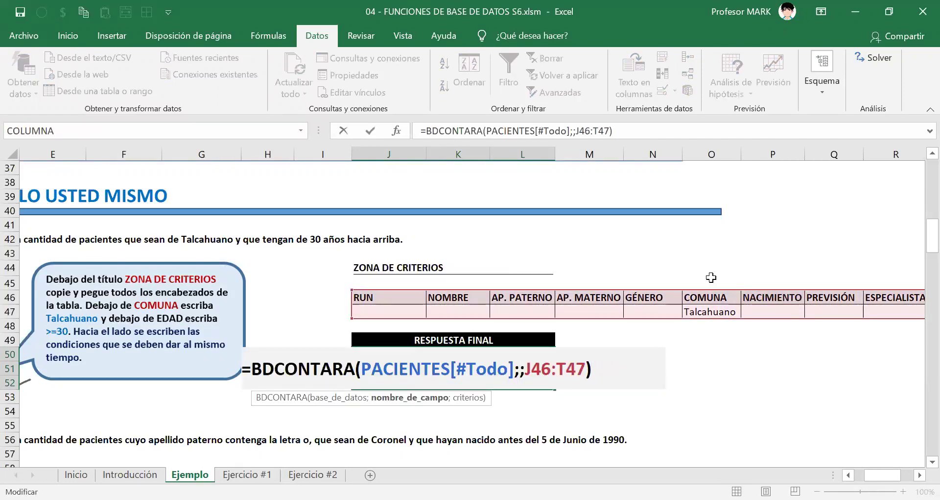
pyautogui.click(698, 297)
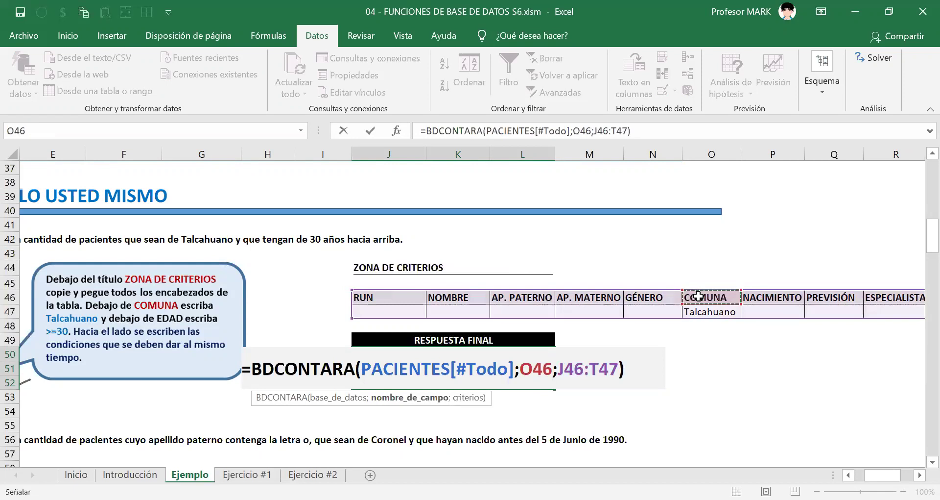
pyautogui.press('Return')
pyautogui.press('Up')
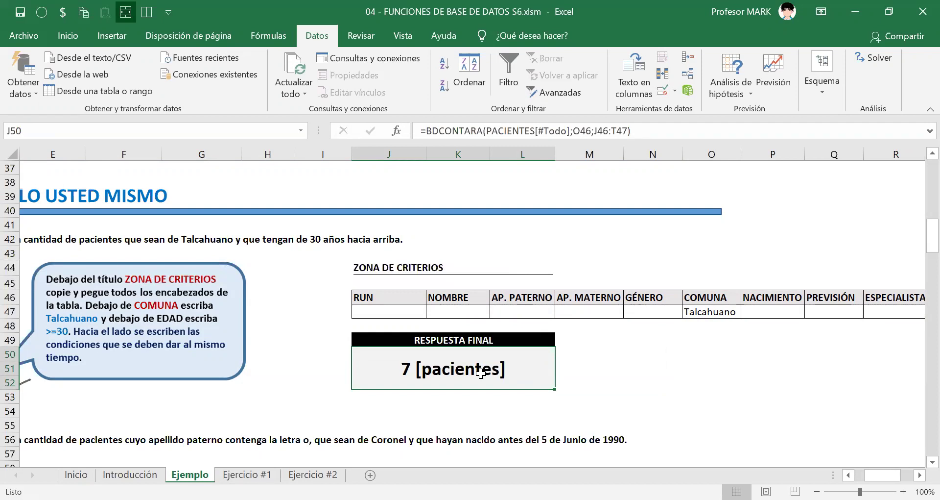
# Change the function in exercise (a)'s answer formula from BDCONTARA to BDCONTAR, keeping its arguments.
pyautogui.doubleClick(452, 371)
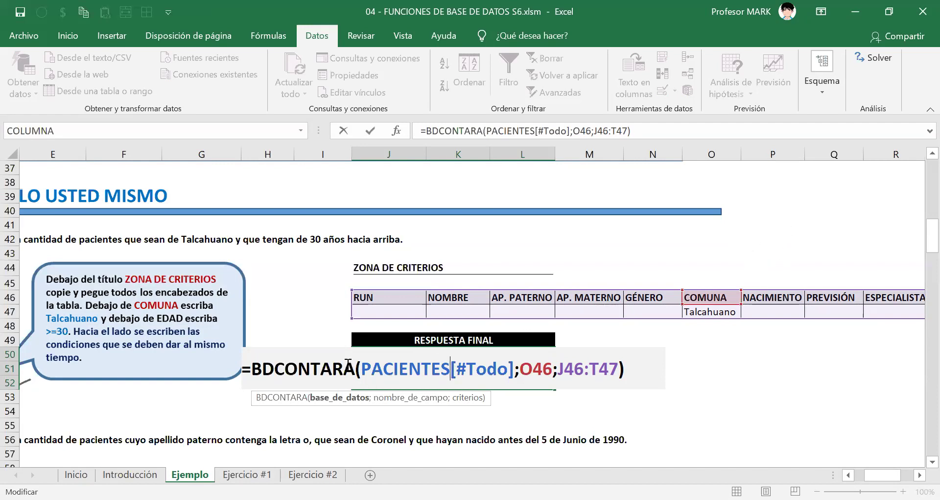
pyautogui.moveTo(344, 366); pyautogui.dragTo(355, 366)
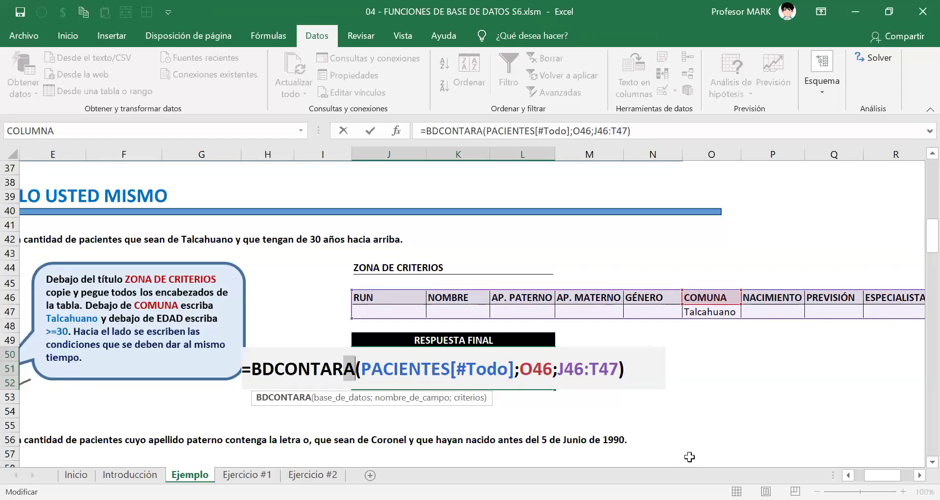
pyautogui.press('BackSpace')
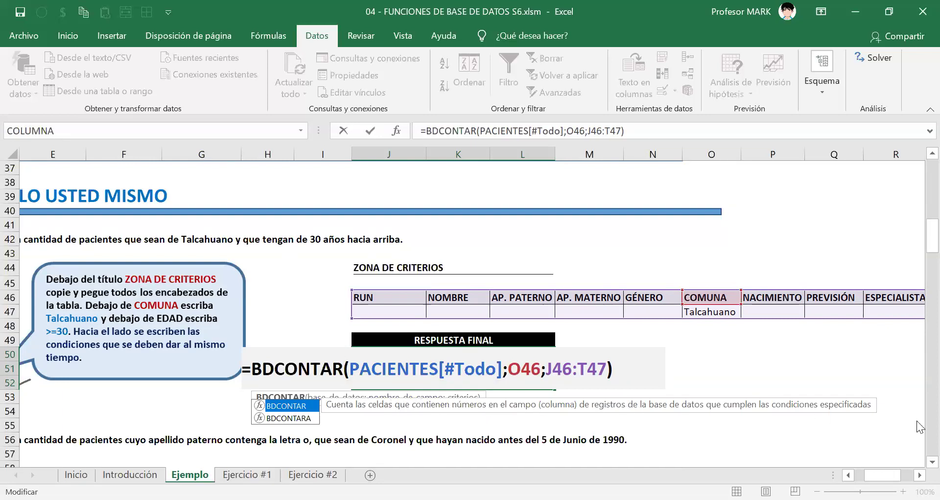
pyautogui.press('Return')
pyautogui.press('Up')
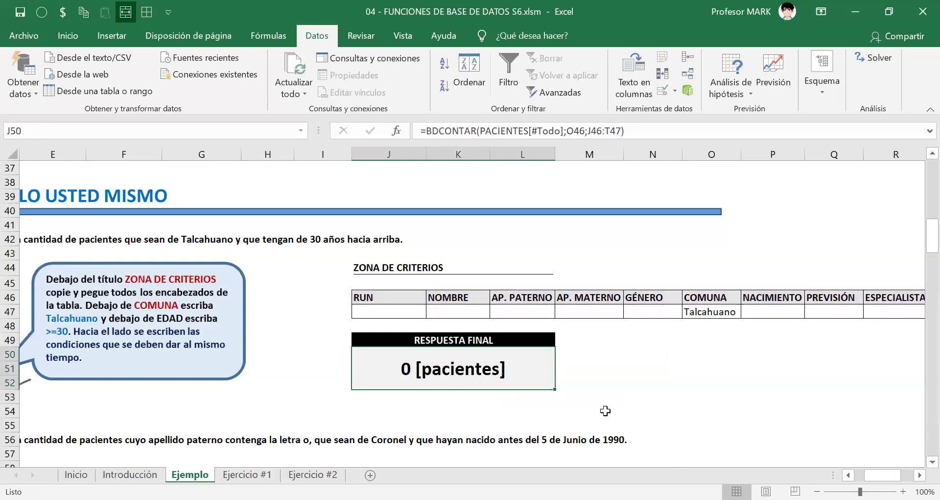
# Examine the function name and the COMUNA field argument of the BDCONTAR formula in exercise (a)'s answer cell.
pyautogui.doubleClick(390, 360)
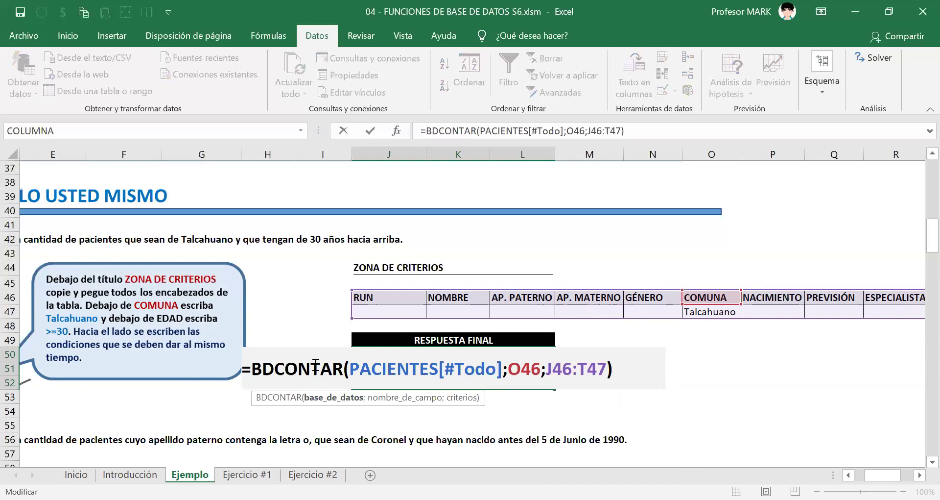
pyautogui.click(339, 378)
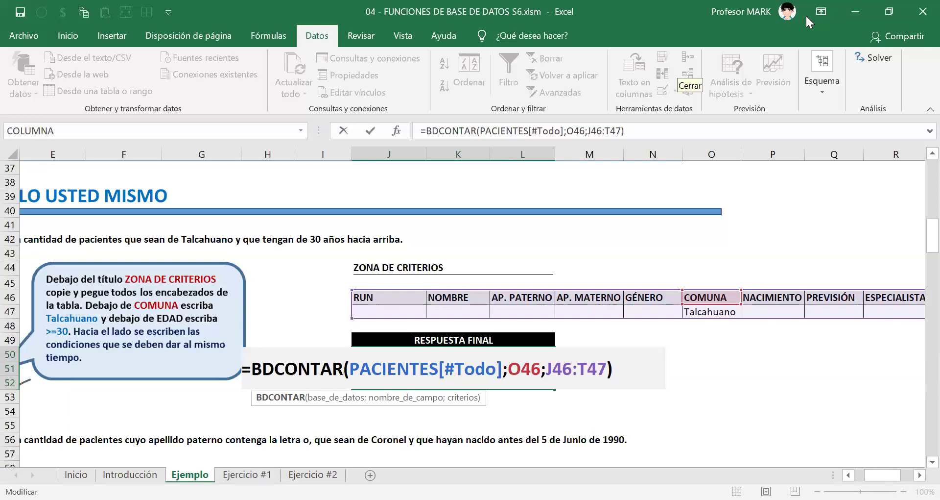
pyautogui.click(678, 66)
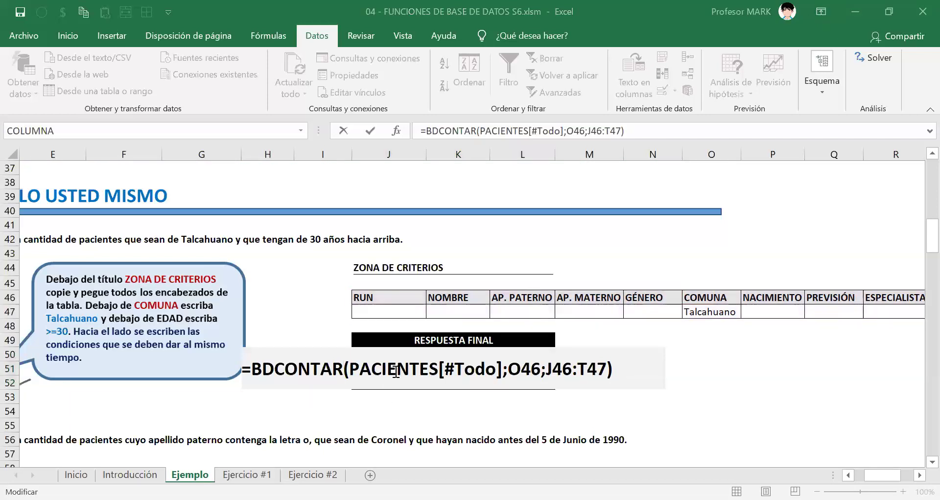
pyautogui.click(532, 371)
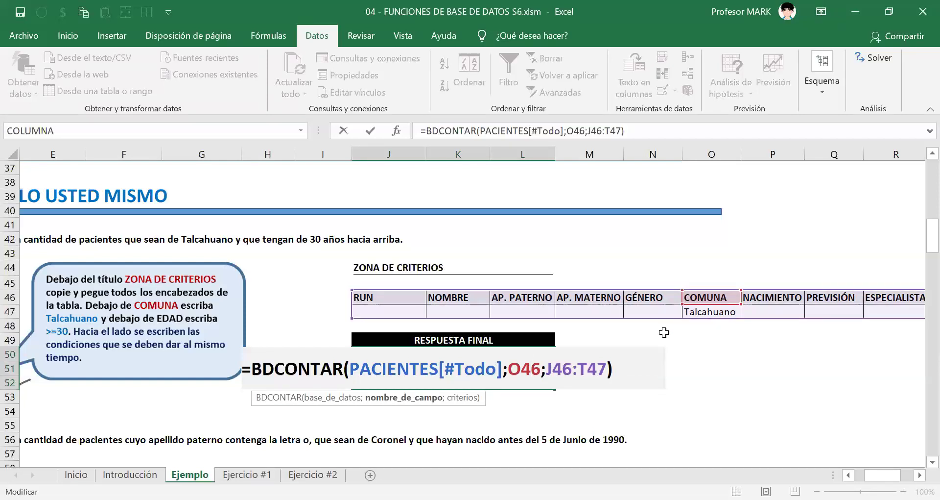
pyautogui.hotkey('ctrl', 'Return')
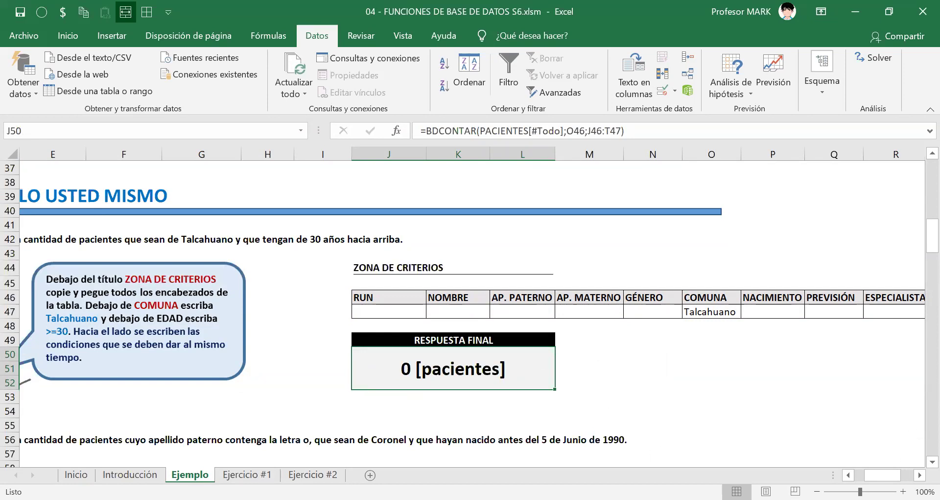
# Set the field argument of exercise (a)'s BDCONTAR formula to the NACIMIENTO header, P46.
pyautogui.moveTo(883, 475); pyautogui.dragTo(889, 474)
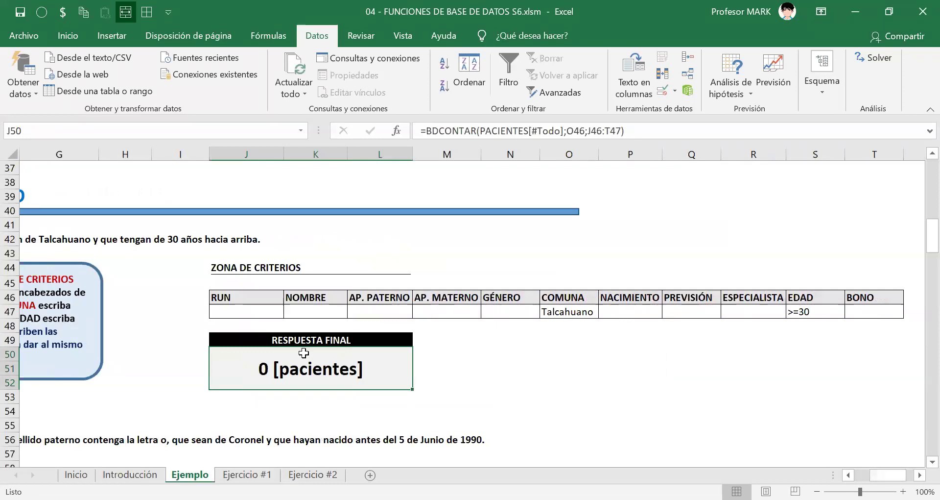
pyautogui.doubleClick(292, 371)
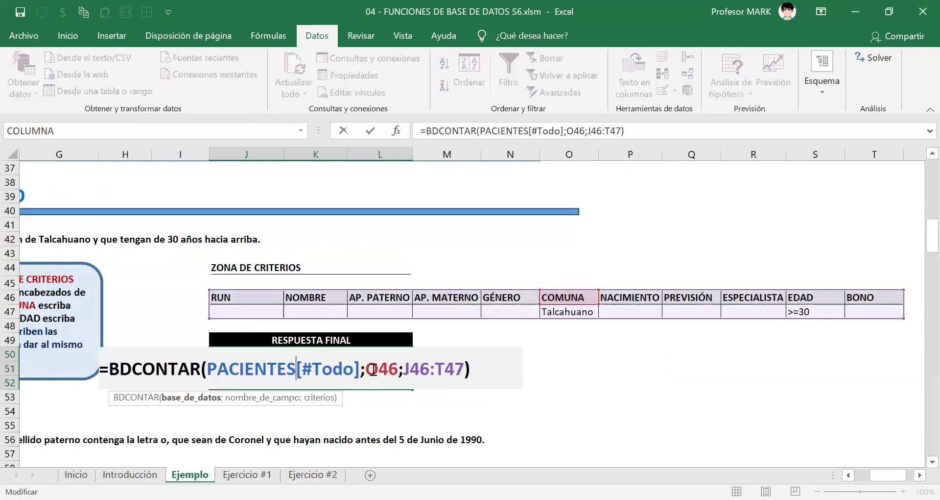
pyautogui.doubleClick(382, 368)
pyautogui.press('Delete')
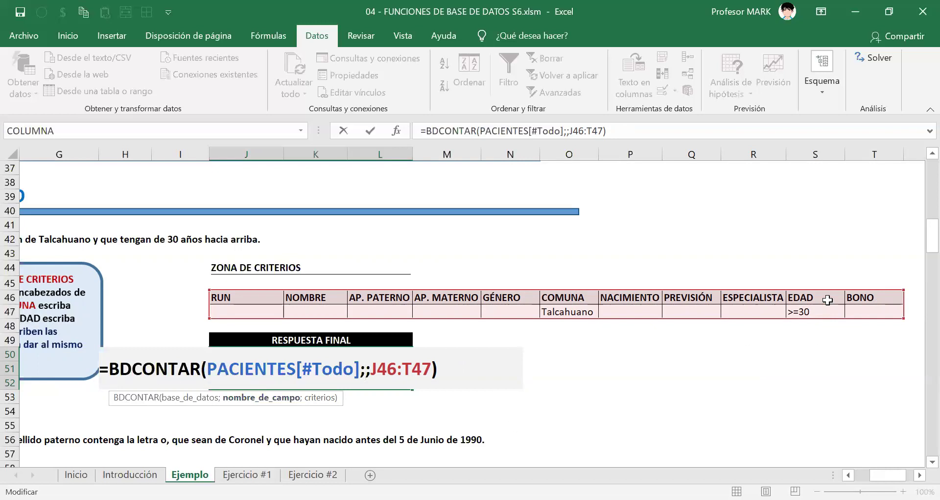
pyautogui.click(623, 295)
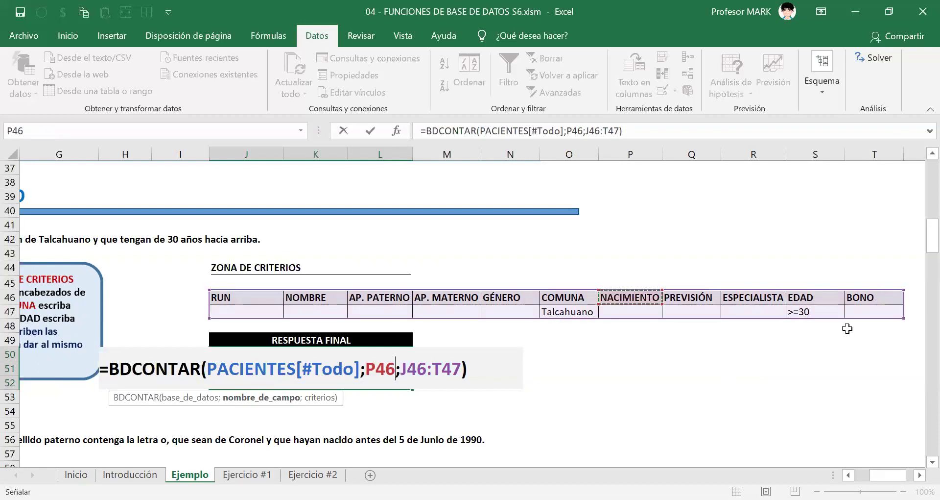
pyautogui.press('Return')
# Replace the field argument of exercise (a)'s BDCONTAR formula with the EDAD header, S46.
pyautogui.doubleClick(271, 352)
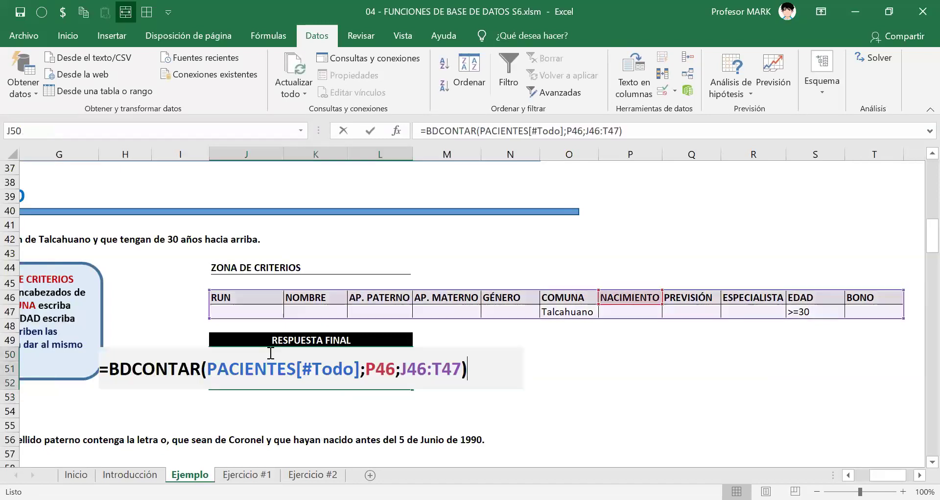
pyautogui.doubleClick(380, 369)
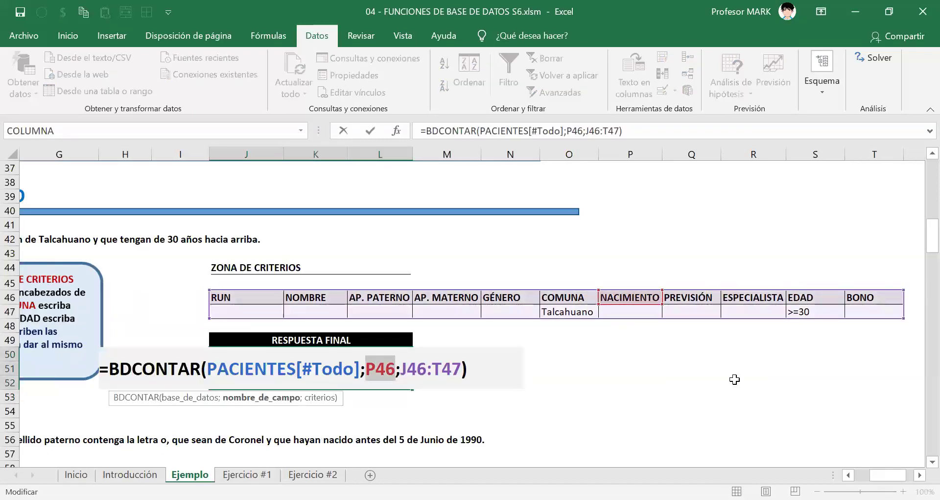
pyautogui.press('BackSpace')
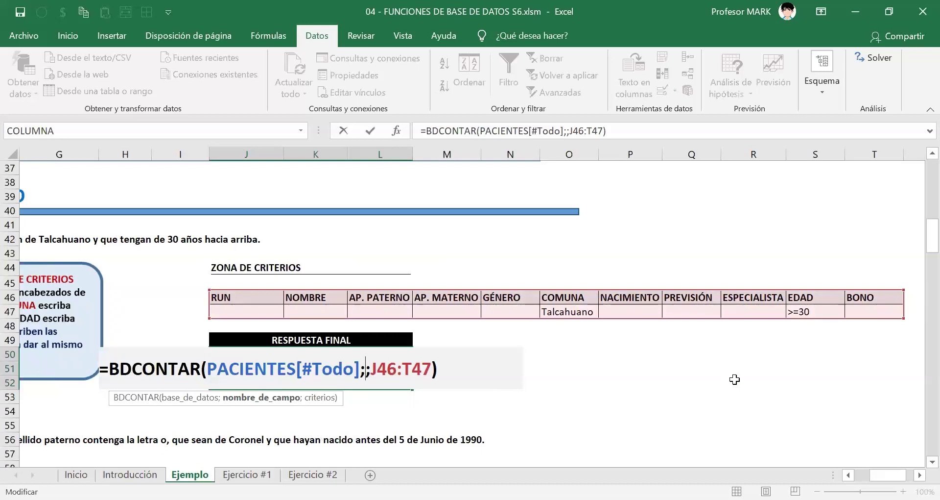
pyautogui.click(801, 298)
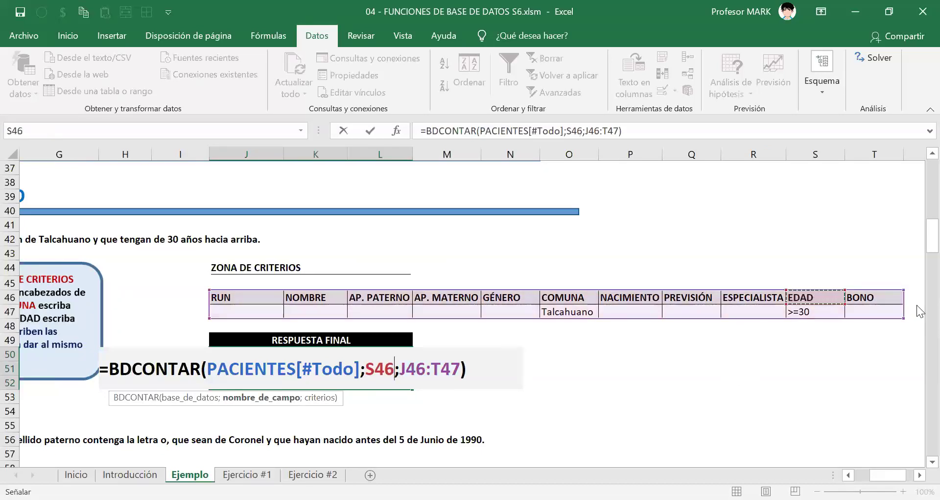
pyautogui.press('Return')
pyautogui.press('Up')
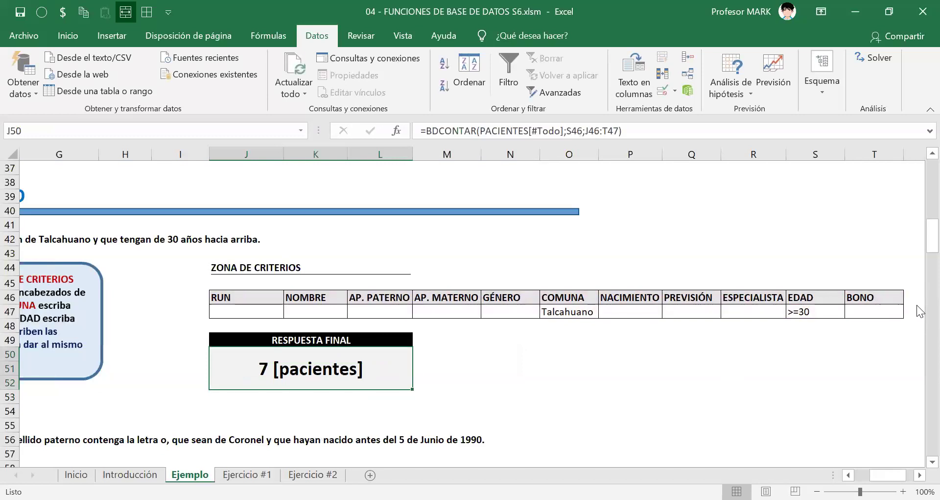
# Replace the field argument of exercise (a)'s BDCONTAR formula with the BONO header, T46.
pyautogui.doubleClick(271, 375)
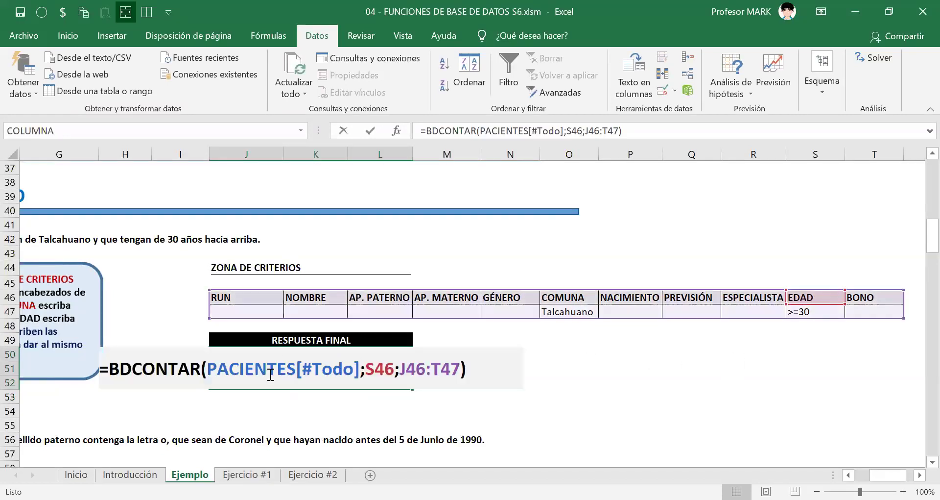
pyautogui.doubleClick(379, 368)
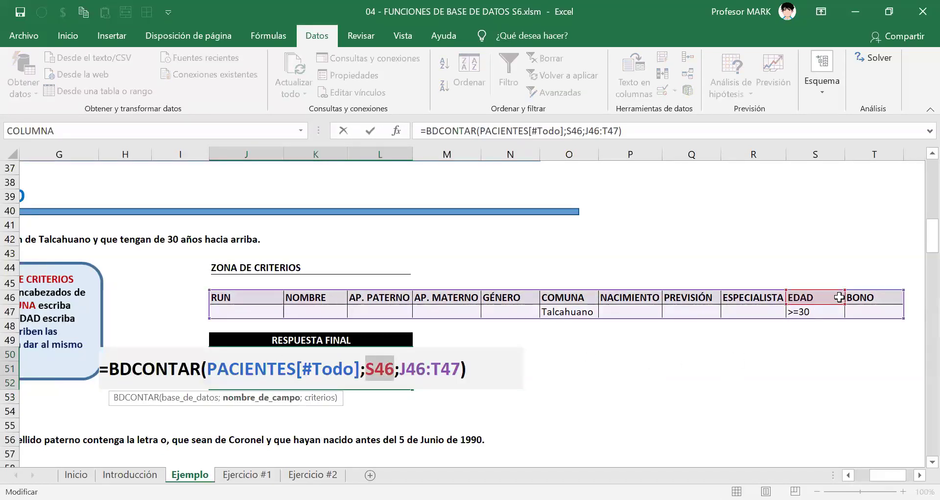
pyautogui.click(881, 293)
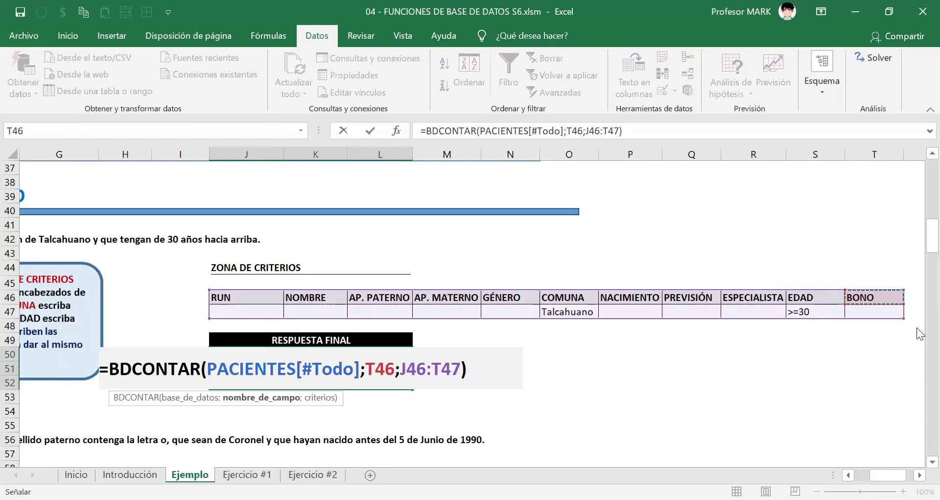
pyautogui.press('Return')
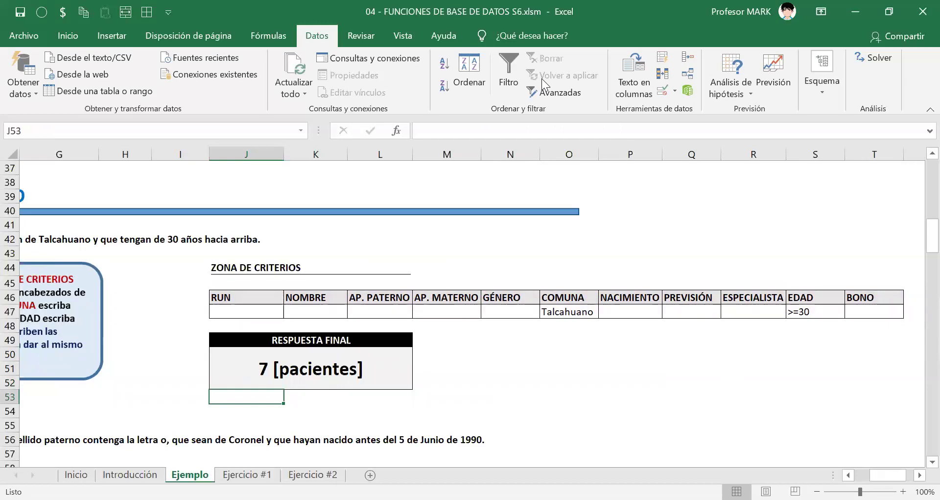
# Mark the NACIMIENTO, EDAD and BONO columns with blue annotation arrows and frame the criteria zone's whole header row in red.
pyautogui.hotkey('ctrl', 'shift', 'd')
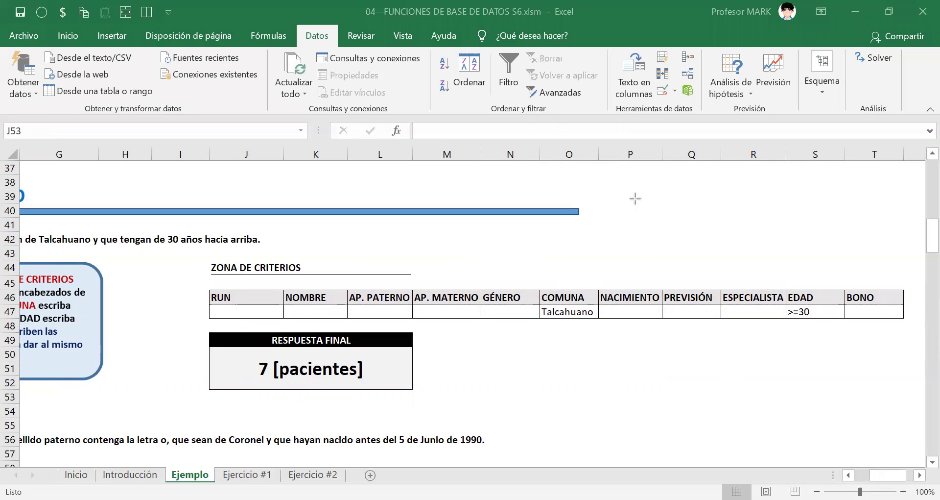
pyautogui.moveTo(631, 191); pyautogui.dragTo(633, 291)
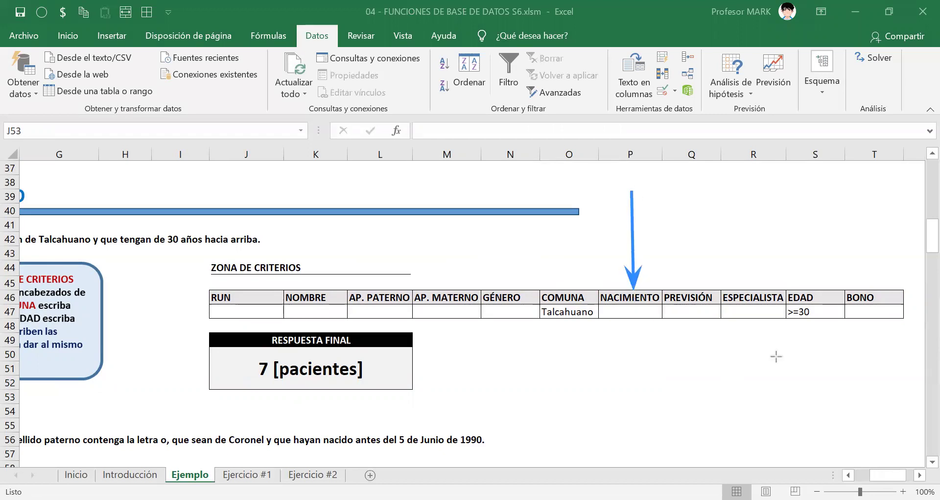
pyautogui.moveTo(813, 407); pyautogui.dragTo(813, 308)
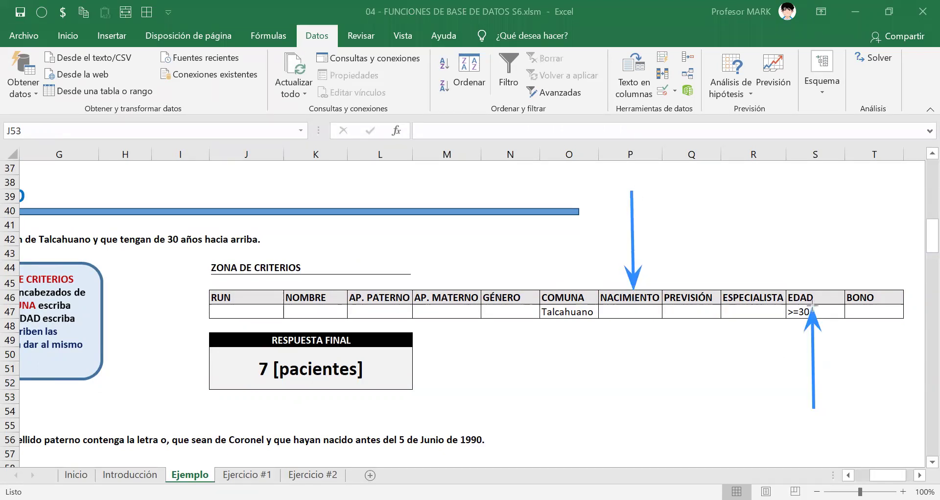
pyautogui.moveTo(859, 179)
pyautogui.mouseDown()
pyautogui.moveTo(874, 306)
pyautogui.moveTo(887, 306)
pyautogui.mouseUp()
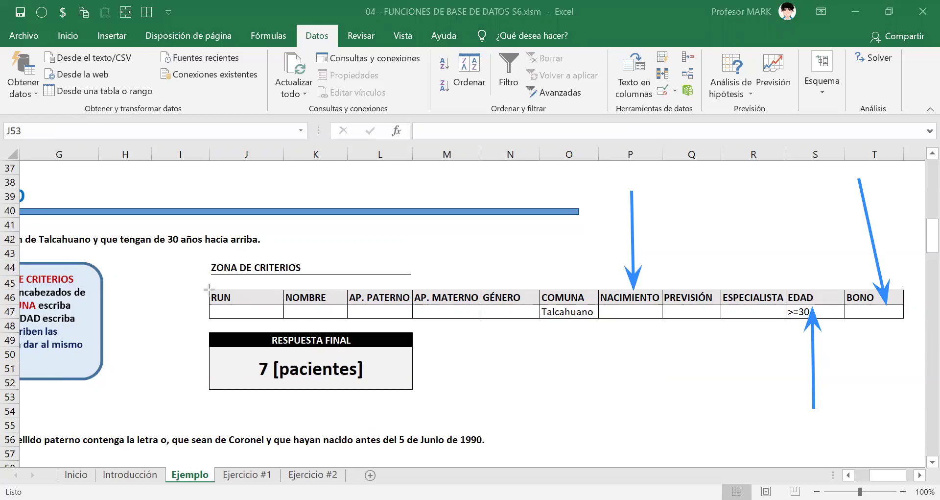
pyautogui.moveTo(207, 288)
pyautogui.mouseDown()
pyautogui.moveTo(902, 314)
pyautogui.moveTo(899, 304)
pyautogui.mouseUp()
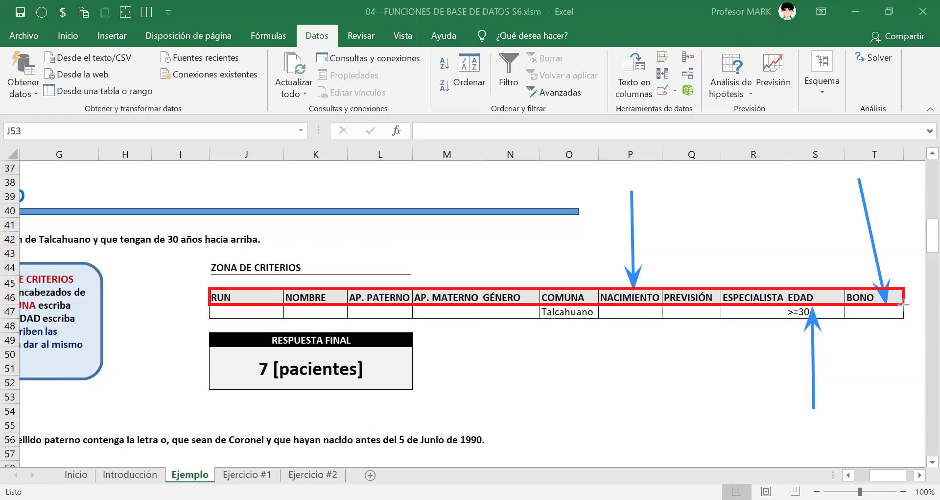
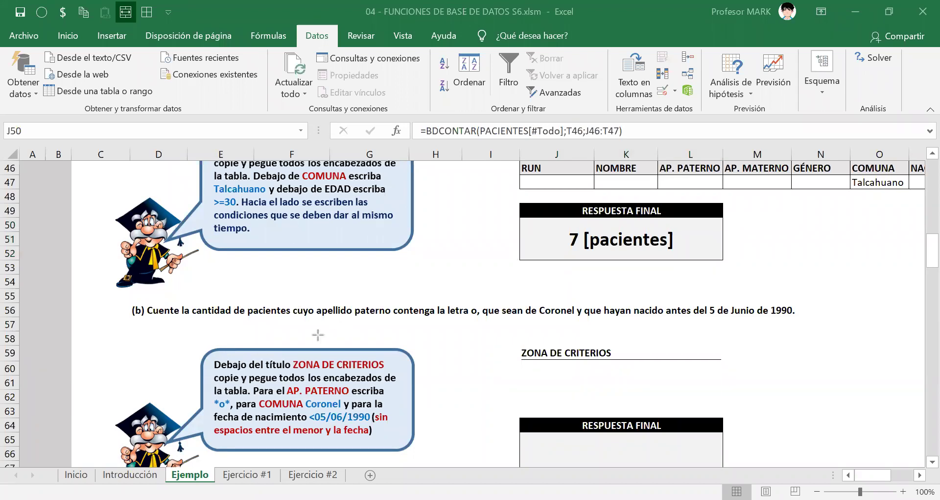
# Frame "apellido paterno contenga la letra o" in exercise (b)'s statement in red and annotate it above with "*o*".
pyautogui.moveTo(312, 300); pyautogui.dragTo(481, 321)
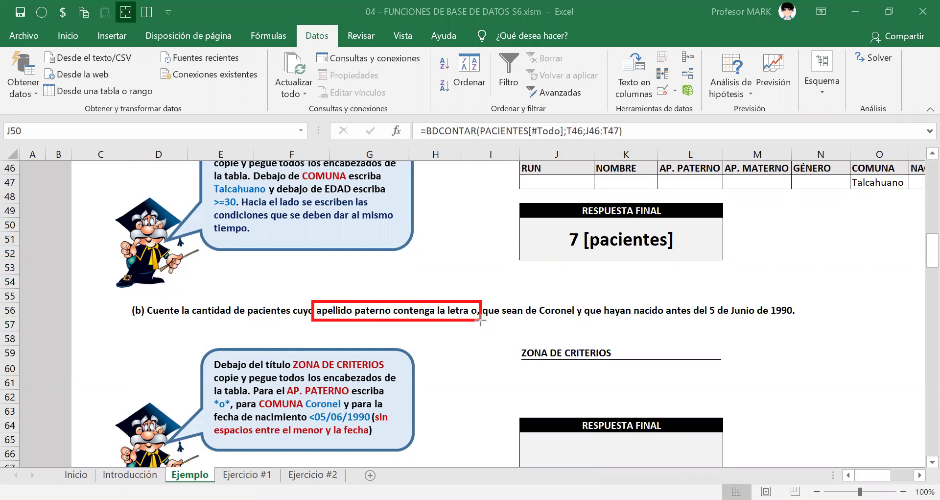
pyautogui.click(338, 274)
pyautogui.write('*o')
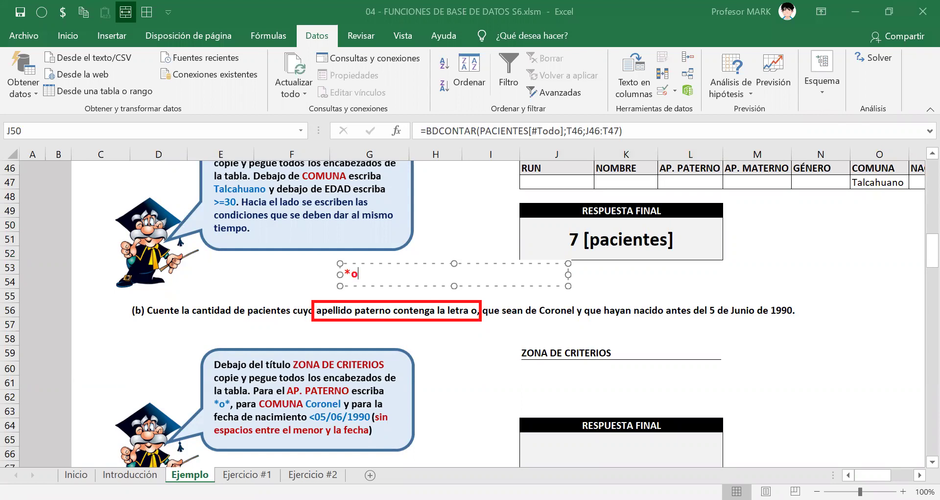
pyautogui.write('*')
pyautogui.click(616, 408)
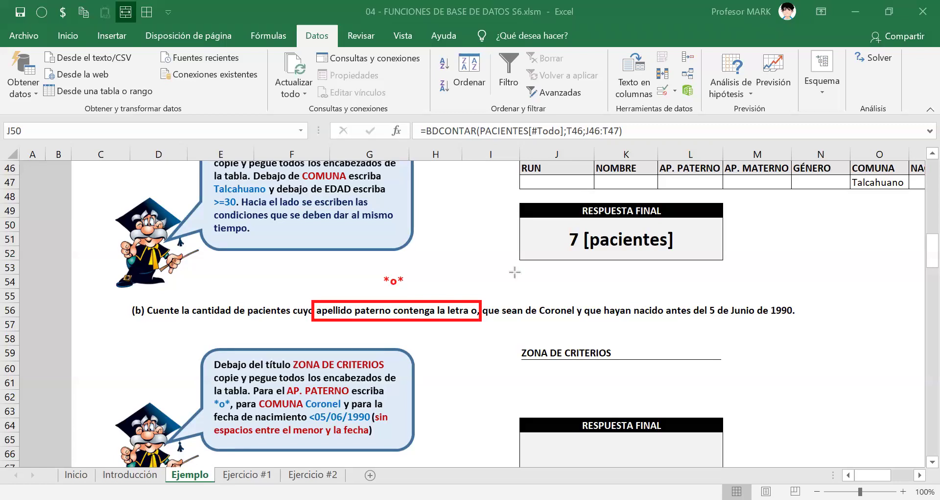
# Frame "sean de Coronel" in exercise (b)'s statement in red and label it above with the annotation "comuna".
pyautogui.moveTo(499, 297)
pyautogui.mouseDown()
pyautogui.moveTo(599, 327)
pyautogui.moveTo(579, 325)
pyautogui.mouseUp()
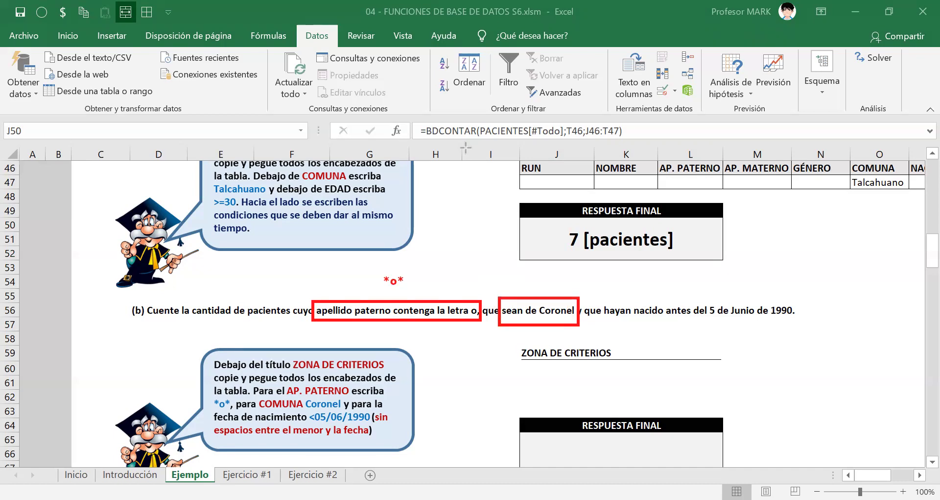
pyautogui.moveTo(517, 272); pyautogui.dragTo(745, 294)
pyautogui.write('procedencia')
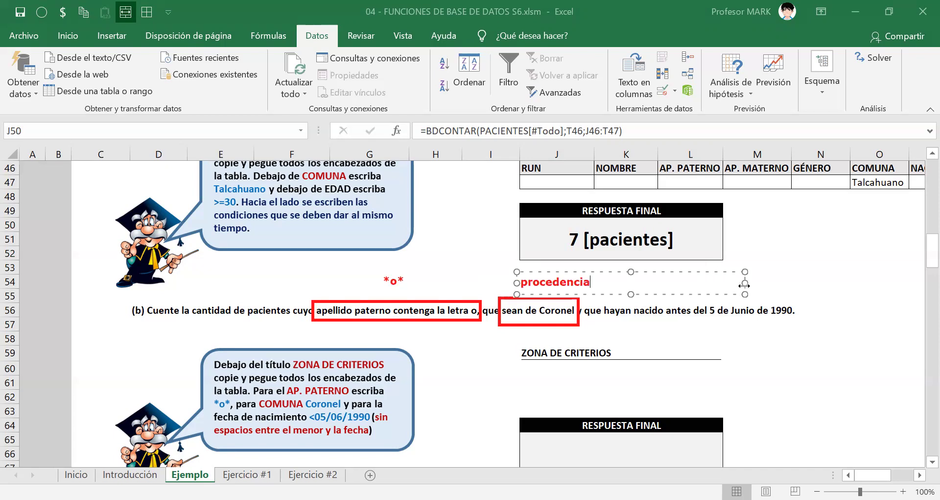
pyautogui.moveTo(745, 285); pyautogui.dragTo(579, 283)
pyautogui.doubleClick(538, 284)
pyautogui.write('comuna')
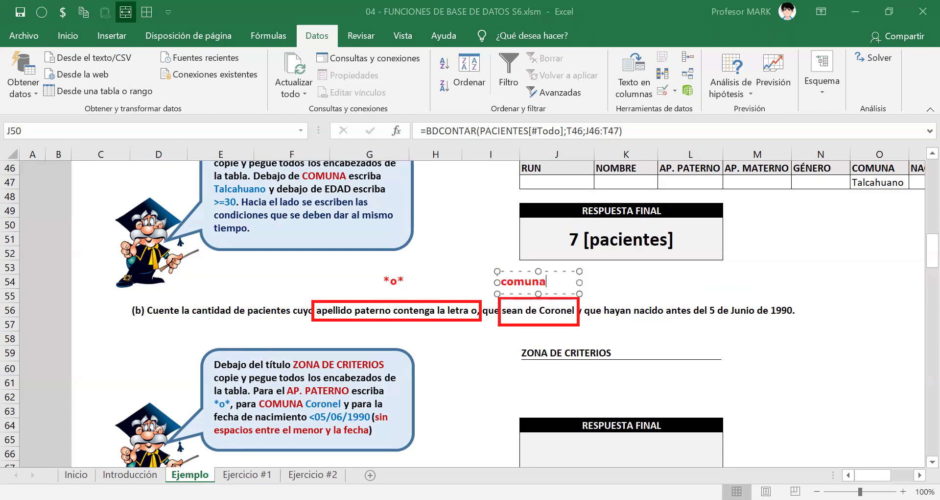
pyautogui.click(514, 350)
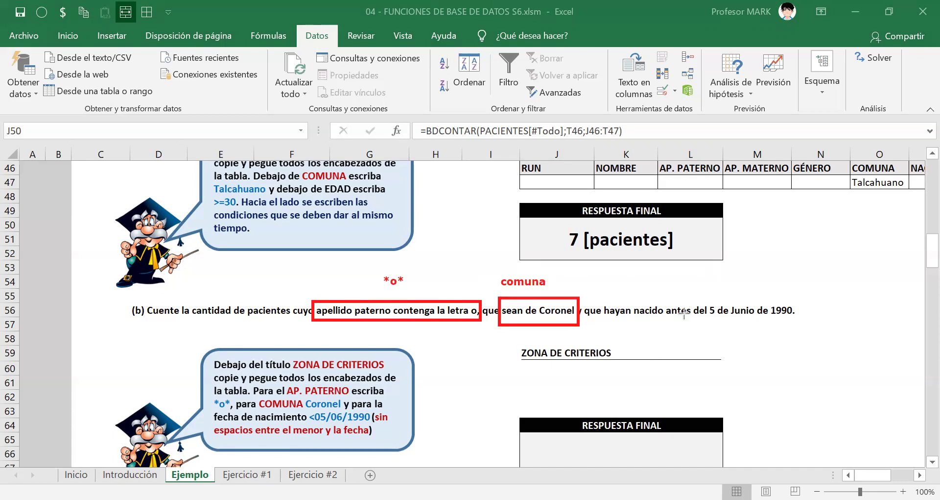
# Frame "antes del 5 de Junio de 1990" in red, point an arrow at "antes" and annotate it "nacimiento anterior al 05/06/1990".
pyautogui.moveTo(661, 296); pyautogui.dragTo(800, 324)
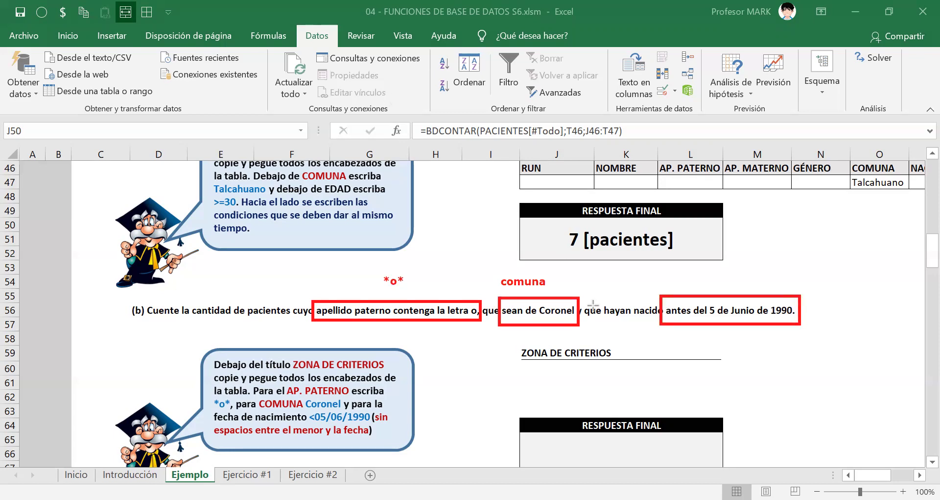
pyautogui.moveTo(687, 406); pyautogui.dragTo(689, 346)
pyautogui.moveTo(678, 306); pyautogui.dragTo(685, 315)
pyautogui.moveTo(677, 270); pyautogui.dragTo(906, 293)
pyautogui.write('nacim')
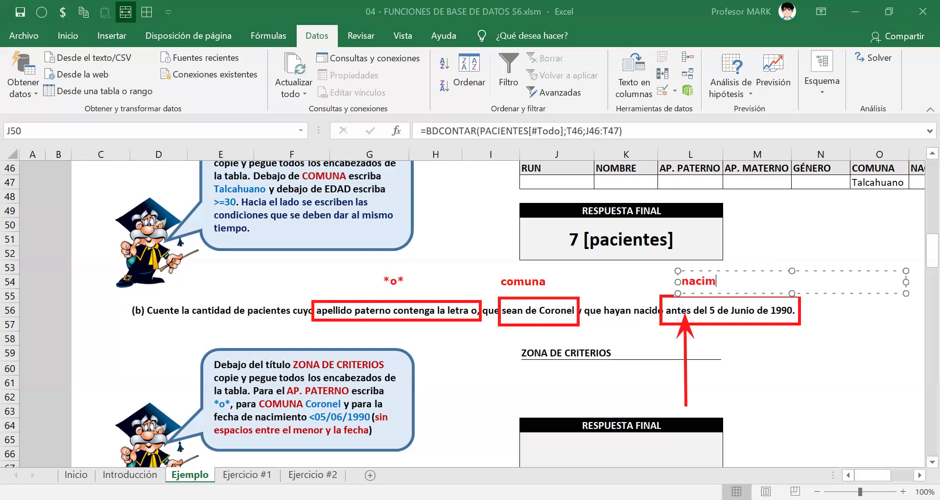
pyautogui.write('iento anterior')
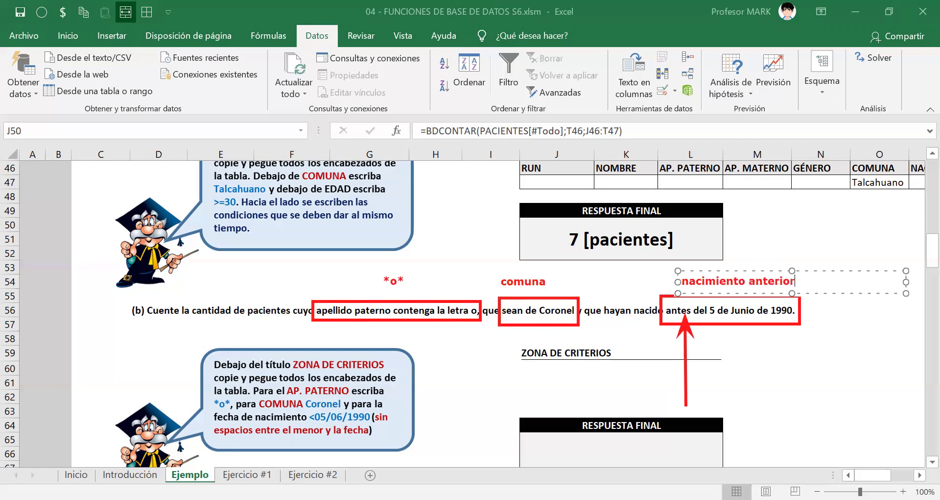
pyautogui.write(' al 05/06/1990')
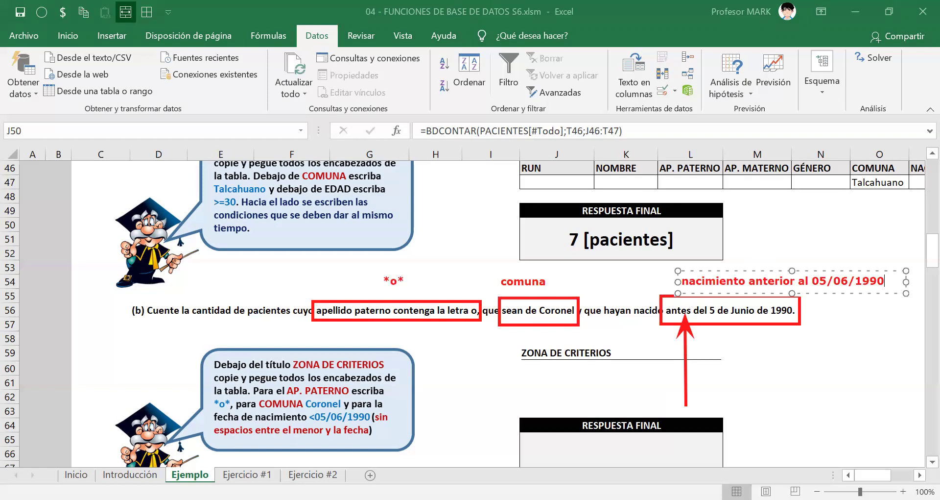
# Replace "anterior al" in the birth date annotation with "<" so it reads "nacimiento < 05/06/1990".
pyautogui.doubleClick(765, 287)
pyautogui.moveTo(748, 280); pyautogui.dragTo(814, 276)
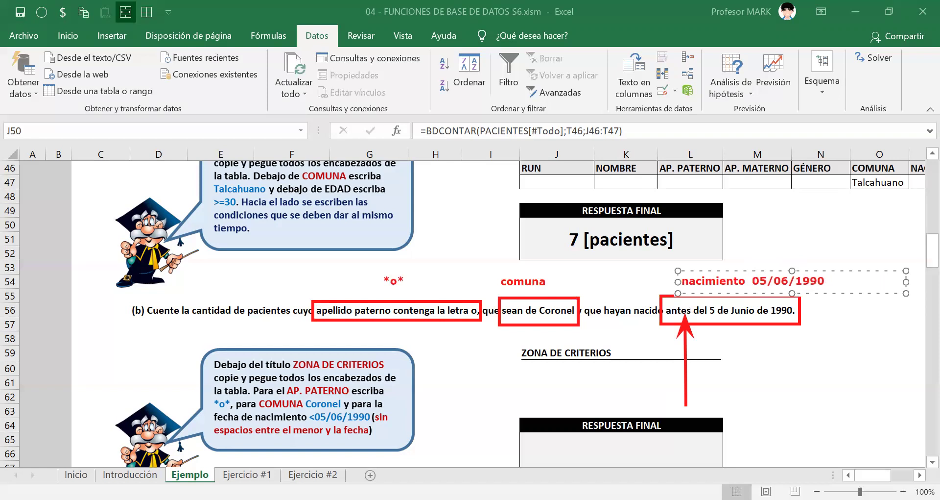
pyautogui.write('<')
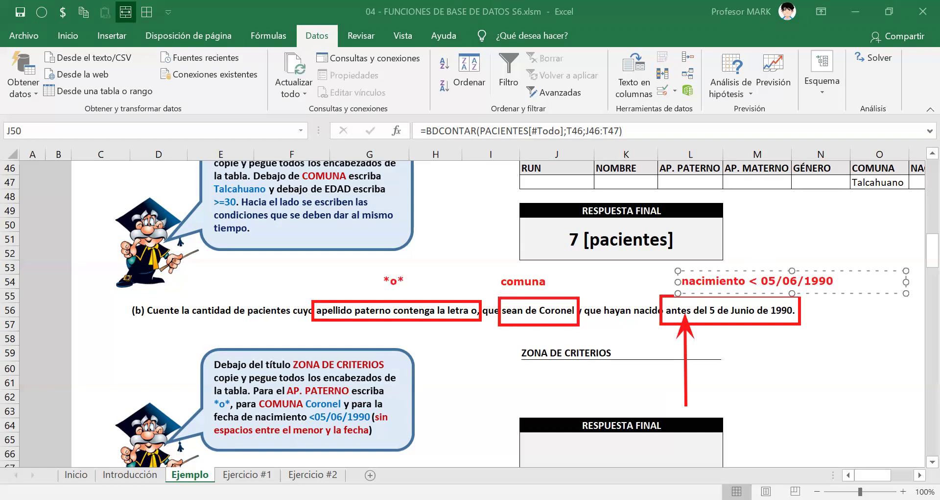
# Rewrite the birth-date annotation above question (b) as "nacimiento <=04/06/1990" and clear all annotations from the sheet.
pyautogui.press('BackSpace')
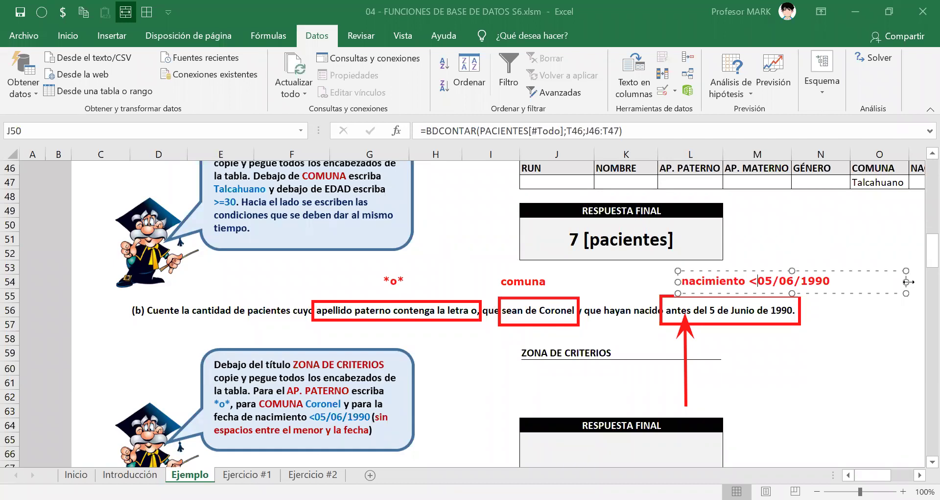
pyautogui.moveTo(908, 281); pyautogui.dragTo(818, 279)
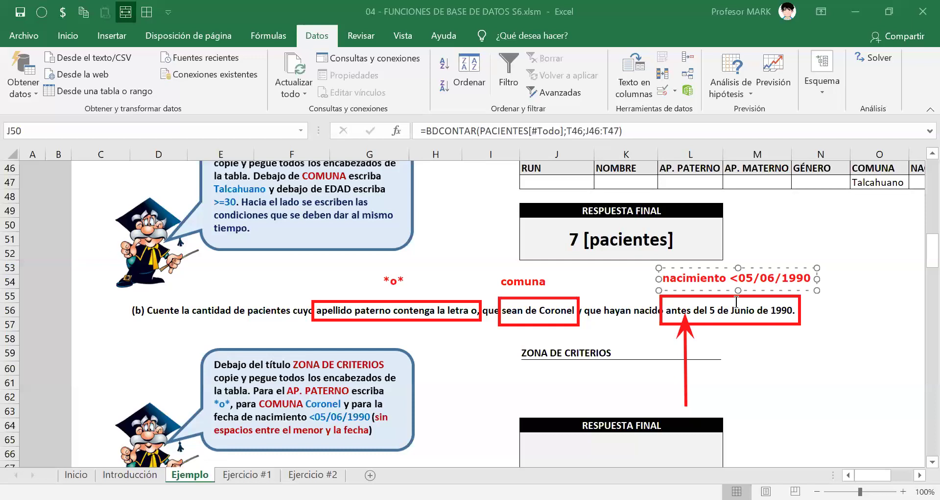
pyautogui.moveTo(730, 278); pyautogui.dragTo(754, 283)
pyautogui.write('<= ')
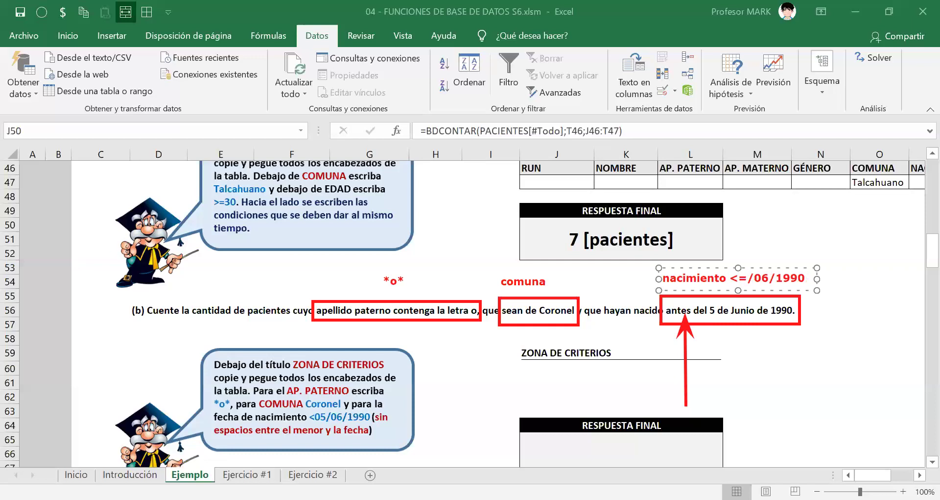
pyautogui.write('04')
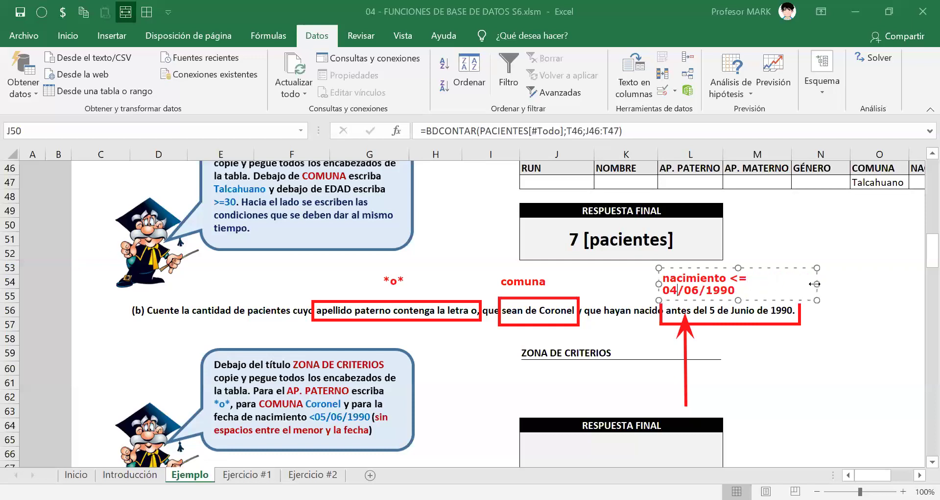
pyautogui.click(819, 250)
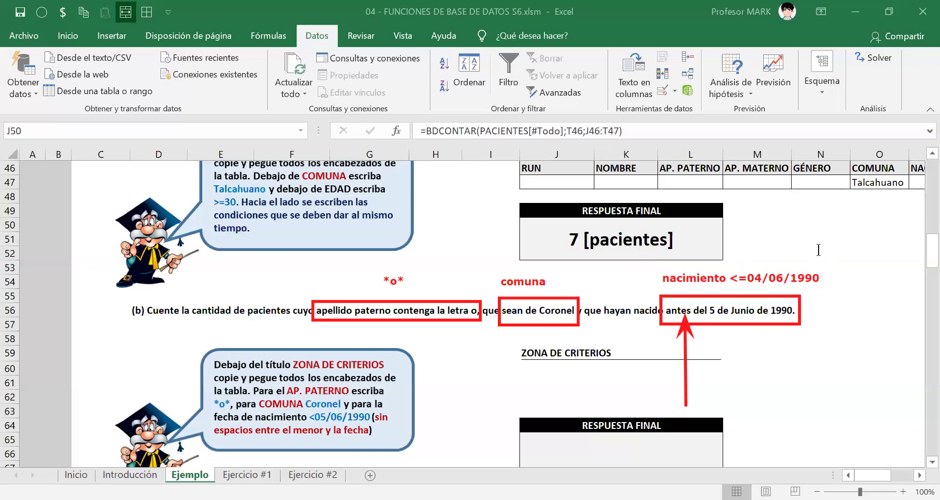
pyautogui.click(692, 118)
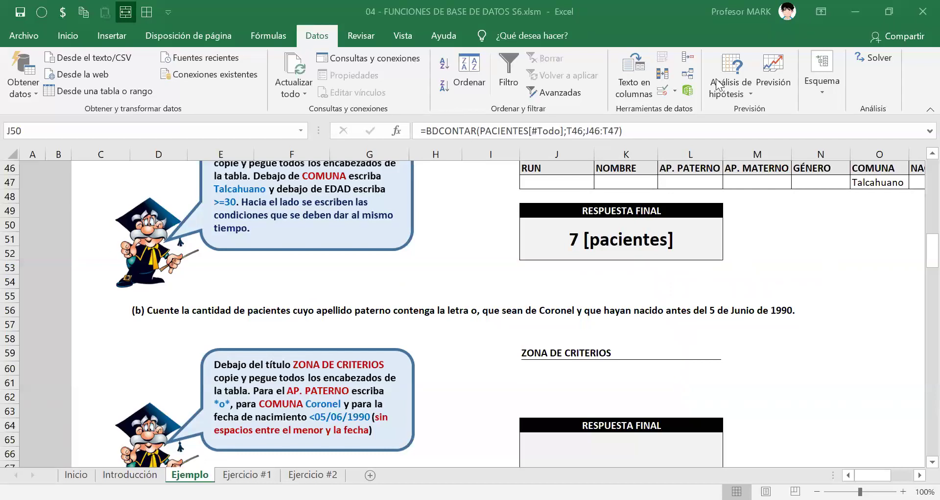
pyautogui.click(158, 310)
pyautogui.scroll(5, 157, 322)
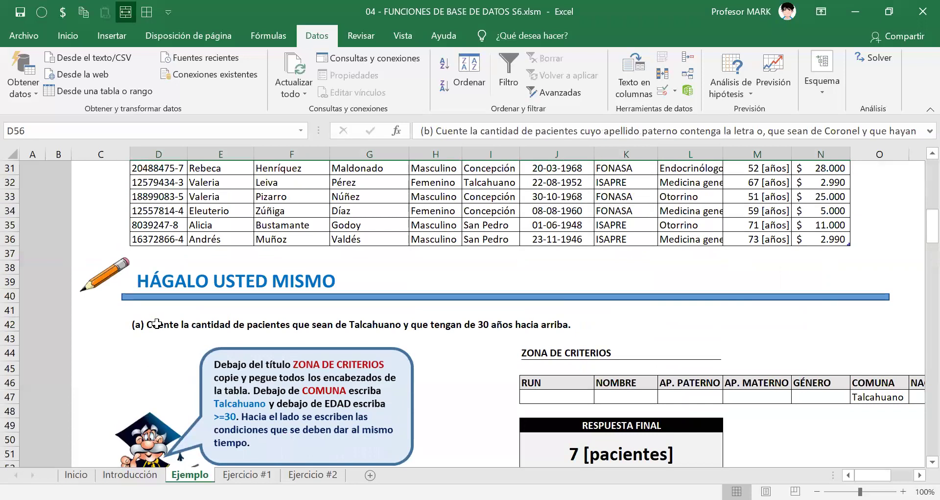
pyautogui.scroll(-2, 157, 322)
pyautogui.scroll(12, 324, 348)
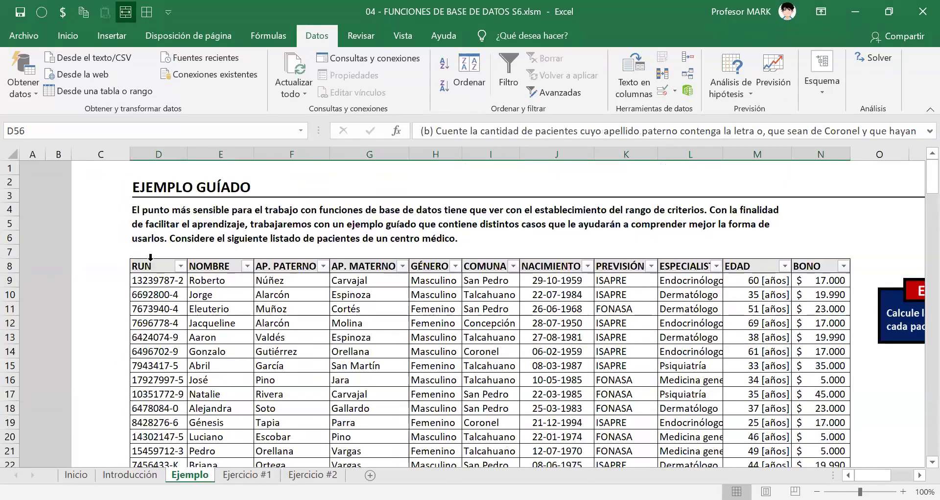
pyautogui.moveTo(152, 265); pyautogui.dragTo(844, 265)
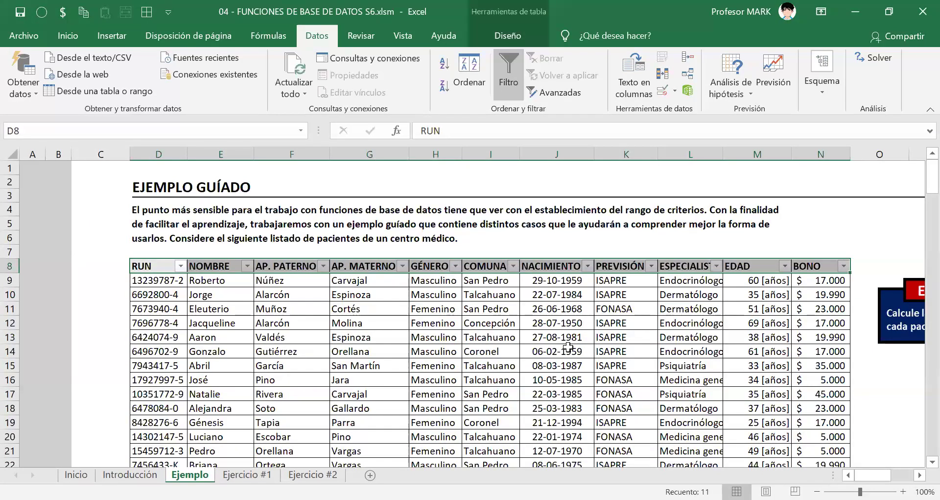
pyautogui.scroll(-13, 568, 347)
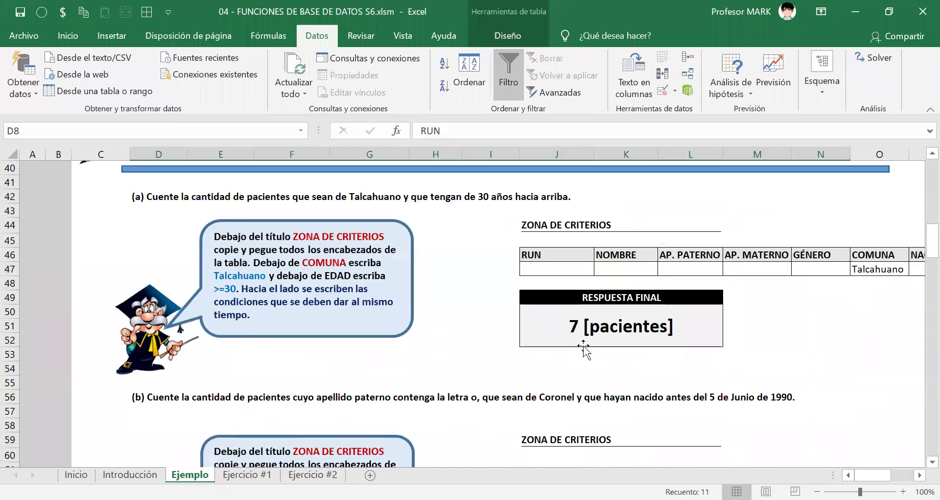
# Copy the header cells J46:T46, RUN to BONO, from the criteria zone of question (a).
pyautogui.hscroll(4, 877, 420)
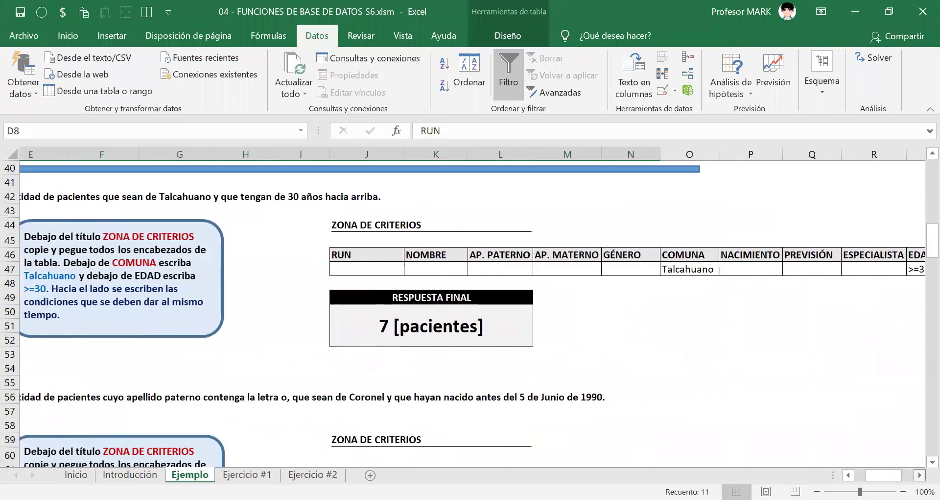
pyautogui.hscroll(3, 568, 313)
pyautogui.click(189, 254)
pyautogui.moveTo(217, 254); pyautogui.dragTo(778, 254)
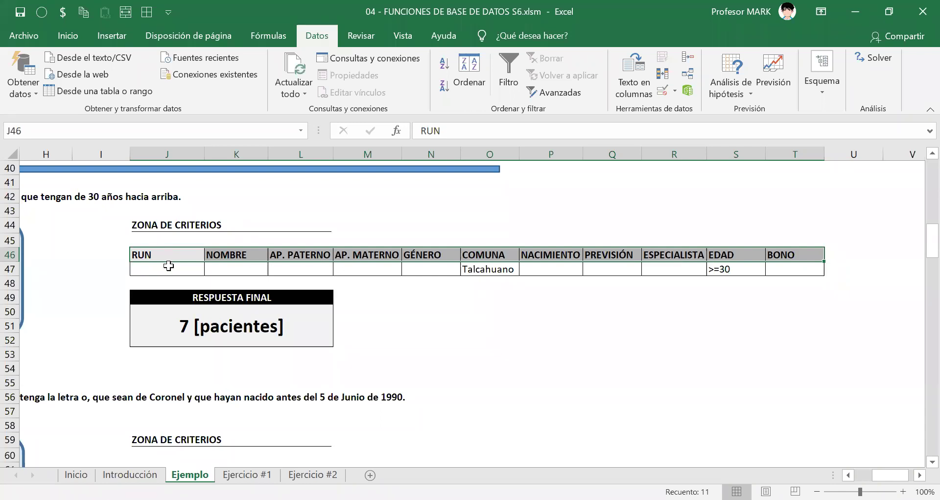
pyautogui.hotkey('ctrl', 'c')
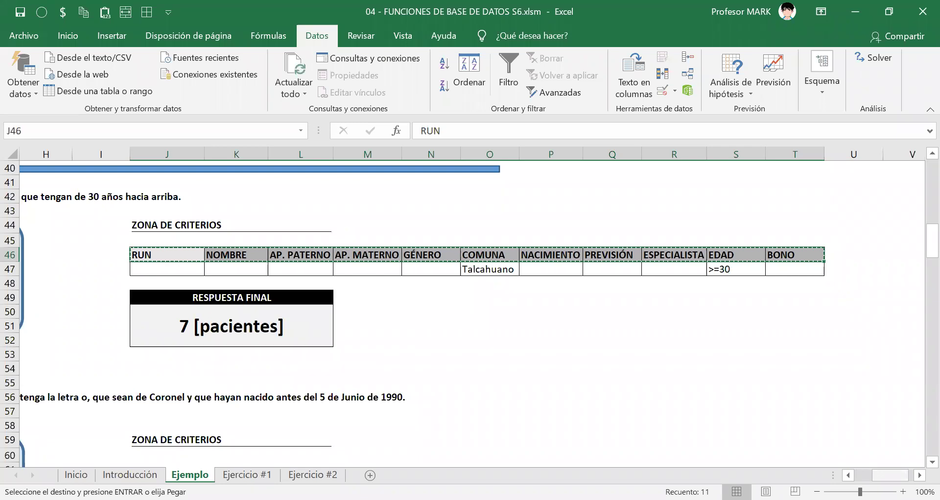
# Paste the copied headers at J61 under question (b)'s ZONA DE CRITERIOS and add borders to J61:T62.
pyautogui.hscroll(-5, 563, 353)
pyautogui.scroll(-3, 563, 353)
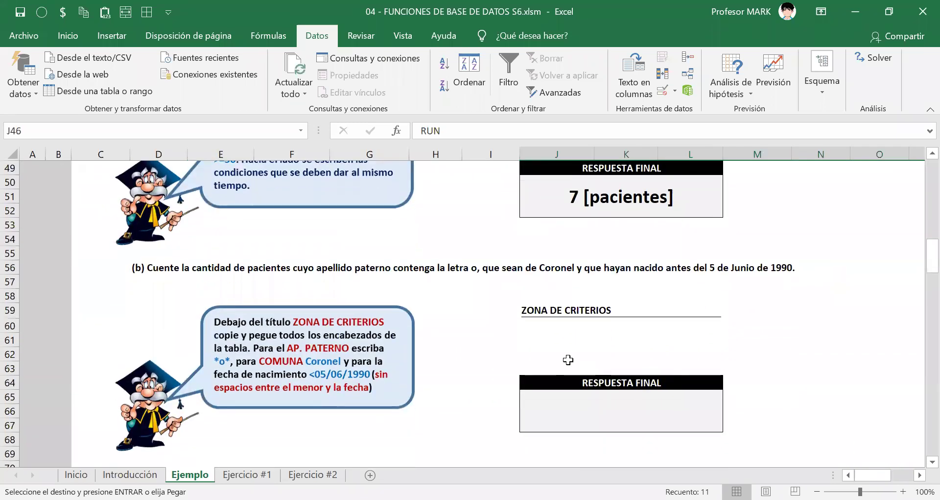
pyautogui.click(538, 331)
pyautogui.click(539, 341)
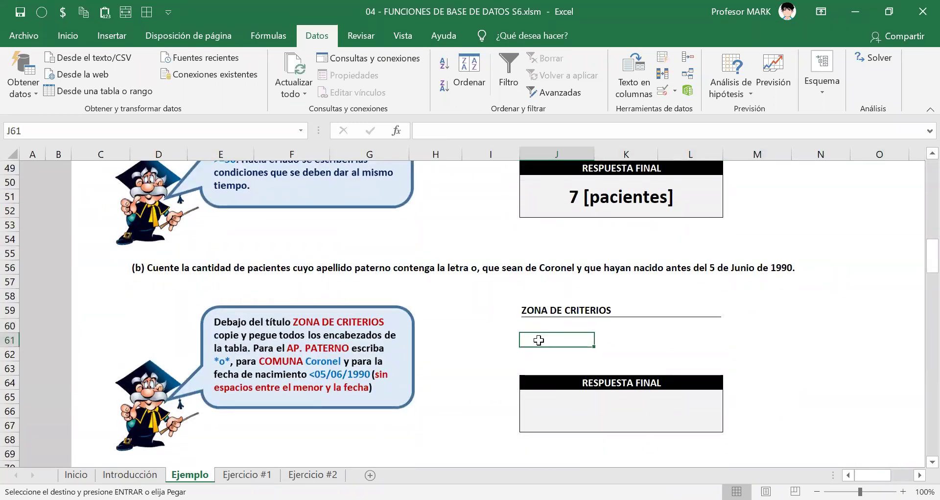
pyautogui.hotkey('ctrl', 'v')
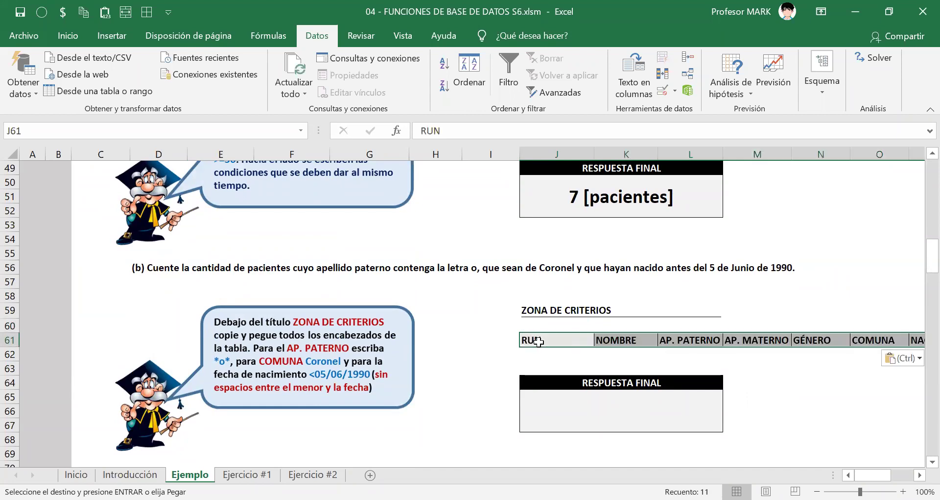
pyautogui.press('Escape')
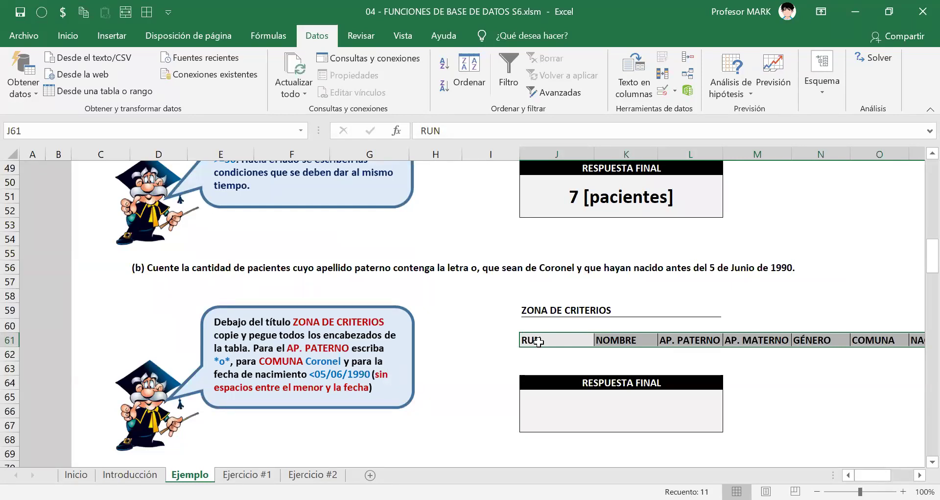
pyautogui.hscroll(3, 539, 340)
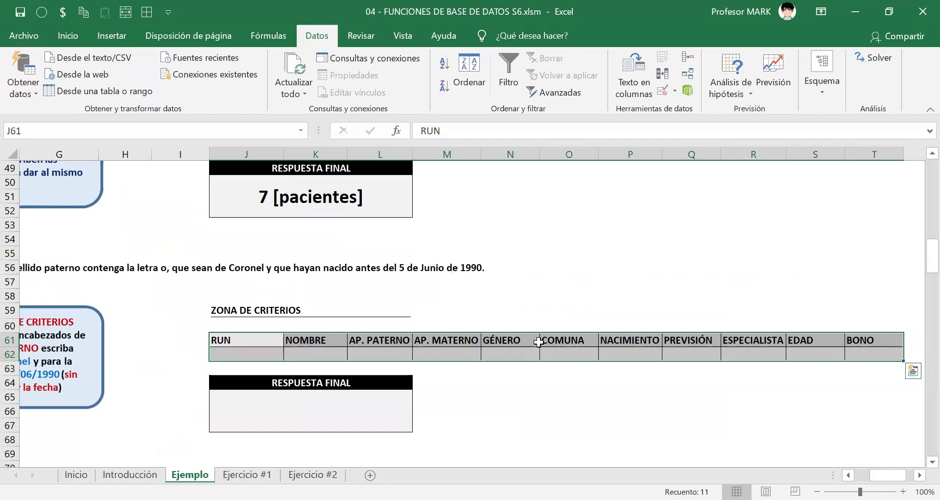
# Look over the pasted criteria headers in row 61 and the instructions beside question (b).
pyautogui.press('Right')
pyautogui.press('Right')
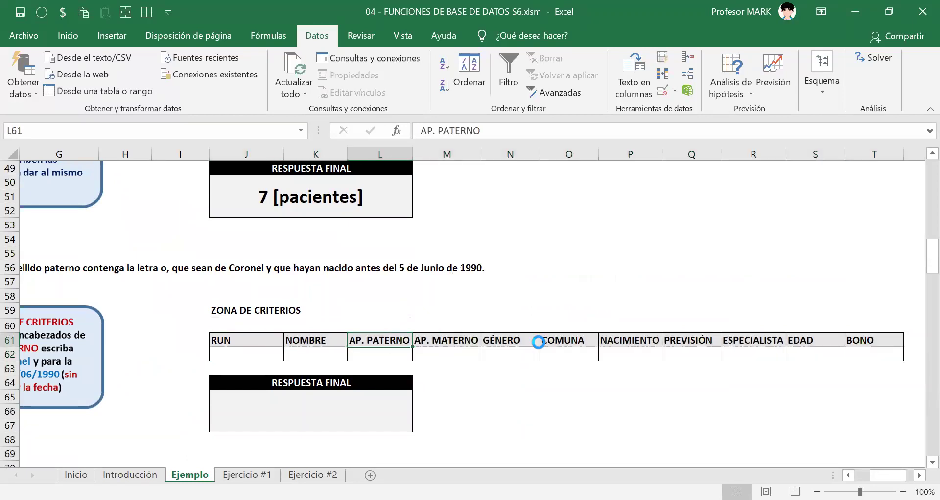
pyautogui.press('Right')
pyautogui.press('Right')
pyautogui.press('Right')
pyautogui.press('Right')
pyautogui.press('Right')
pyautogui.press('Right')
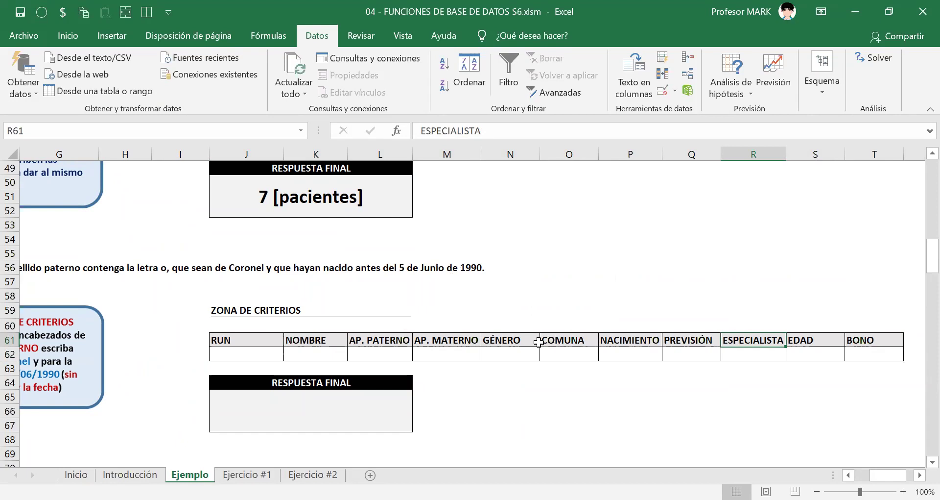
pyautogui.press('Left')
pyautogui.press('Left')
pyautogui.press('Left')
pyautogui.press('Left')
pyautogui.press('Left')
pyautogui.press('Left')
pyautogui.press('Left')
pyautogui.press('Left')
pyautogui.press('Left')
pyautogui.press('Left')
pyautogui.press('Left')
pyautogui.press('Left')
pyautogui.press('Left')
pyautogui.press('Left')
pyautogui.press('Left')
pyautogui.press('Left')
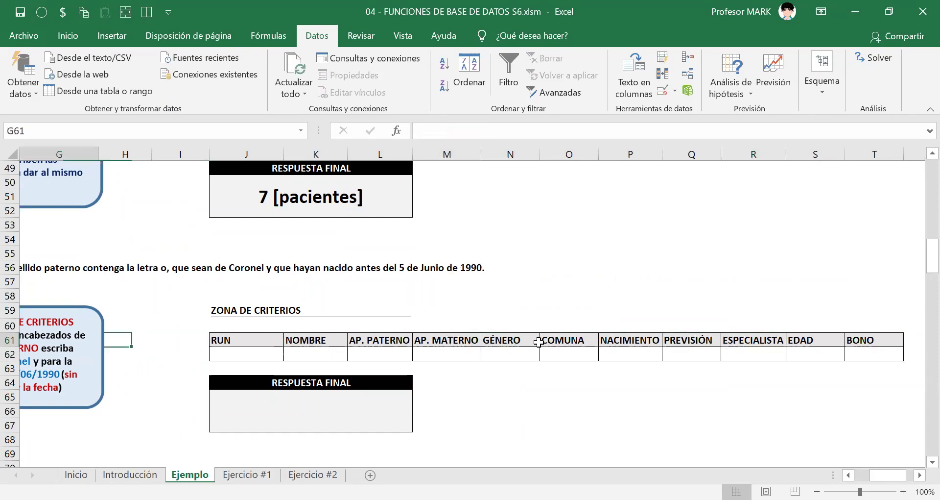
pyautogui.press('Right')
pyautogui.press('Right')
pyautogui.press('Right')
pyautogui.press('Right')
pyautogui.press('Up')
pyautogui.press('Up')
pyautogui.press('Up')
pyautogui.press('Up')
pyautogui.press('Up')
pyautogui.press('Down')
pyautogui.press('Down')
pyautogui.press('Down')
pyautogui.press('Down')
pyautogui.press('Down')
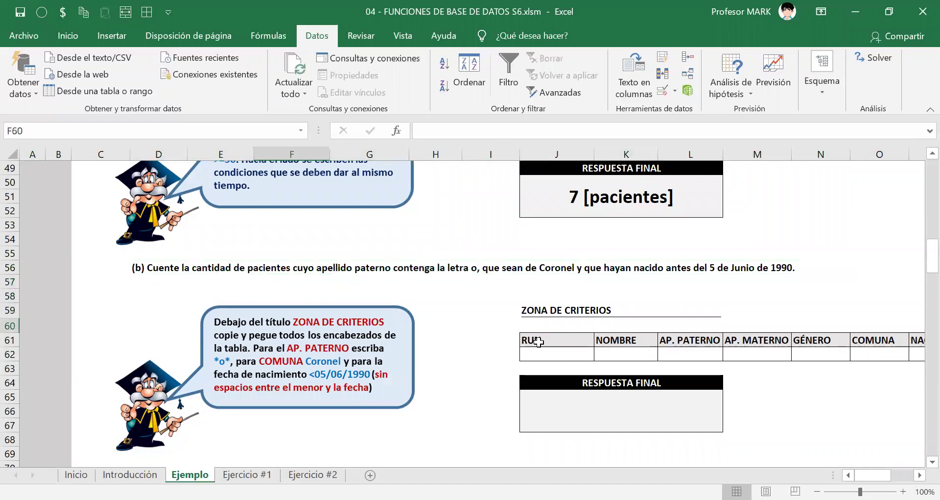
# Enter *o* as the criterion under AP. PATERNO in cell L62.
pyautogui.press('Right')
pyautogui.press('Right')
pyautogui.press('Right')
pyautogui.press('Right')
pyautogui.press('Right')
pyautogui.press('Right')
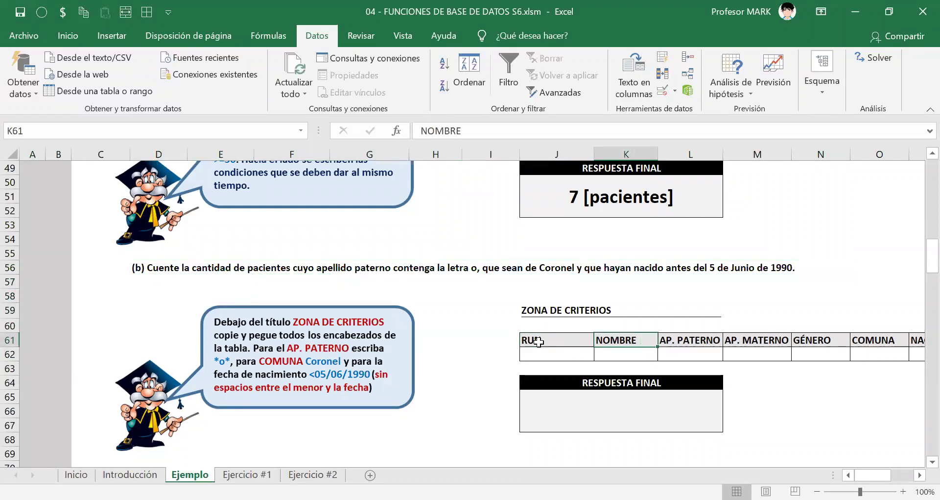
pyautogui.press('Down')
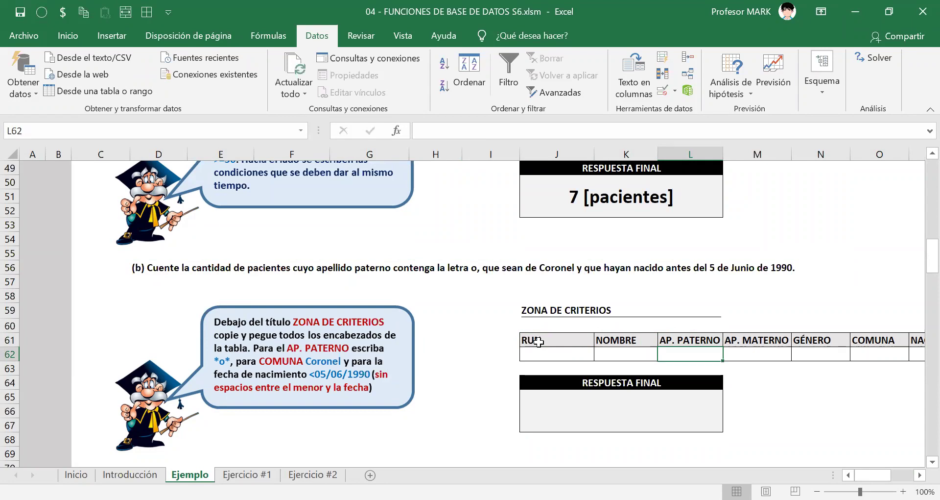
pyautogui.write('*o*')
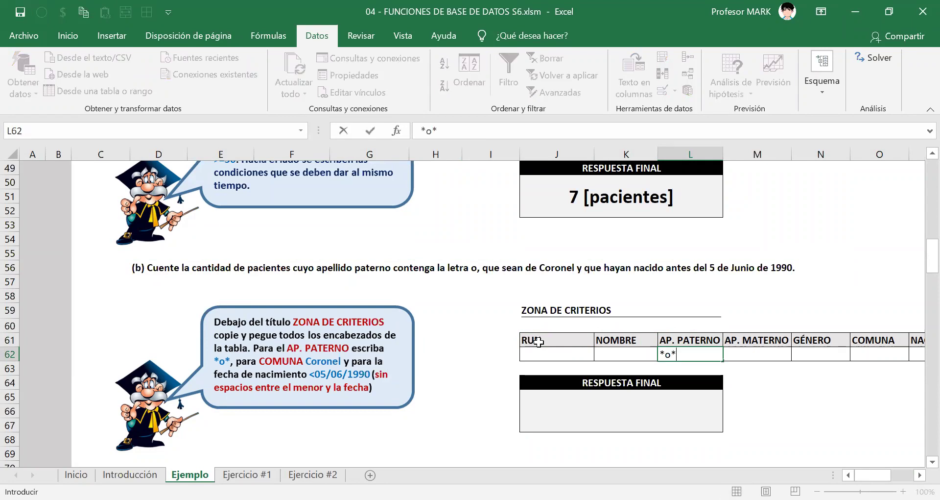
pyautogui.press('Return')
pyautogui.press('Up')
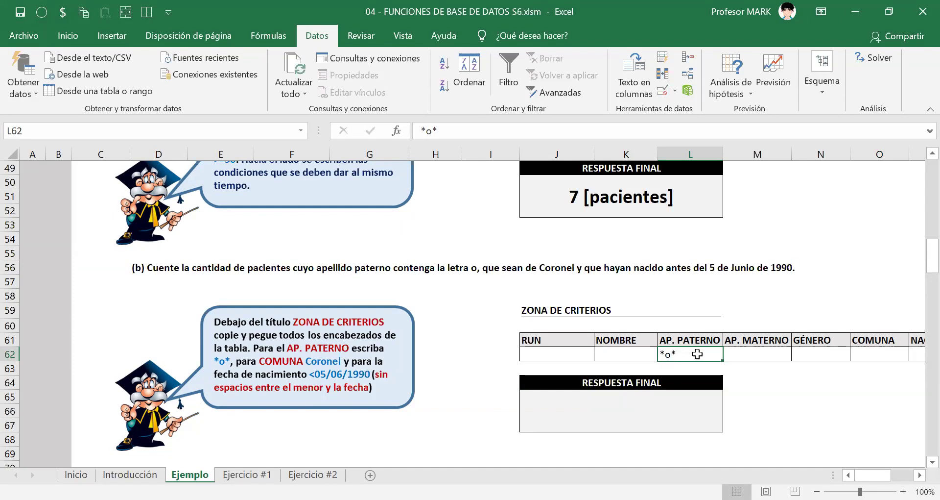
# Change the AP. PATERNO criterion in L62 to o*, the pattern for surnames starting with o.
pyautogui.doubleClick(668, 352)
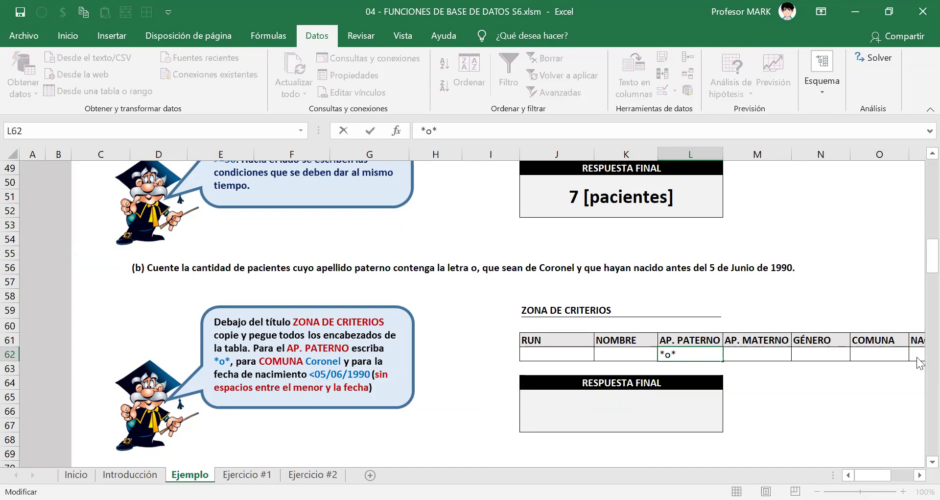
pyautogui.press('BackSpace')
pyautogui.press('Return')
pyautogui.press('Up')
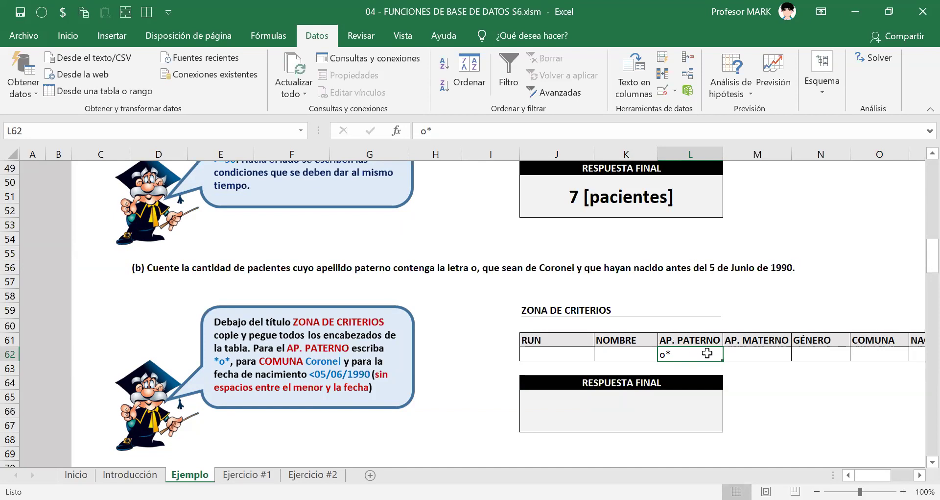
# Change the AP. PATERNO criterion in L62 to *o, the pattern for surnames ending in o.
pyautogui.write('*o*')
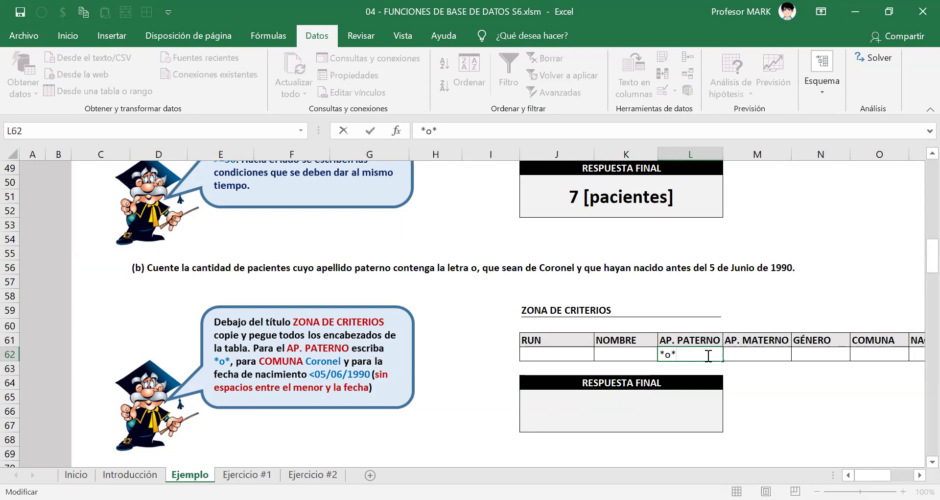
pyautogui.press('BackSpace')
pyautogui.press('Return')
pyautogui.click(708, 355)
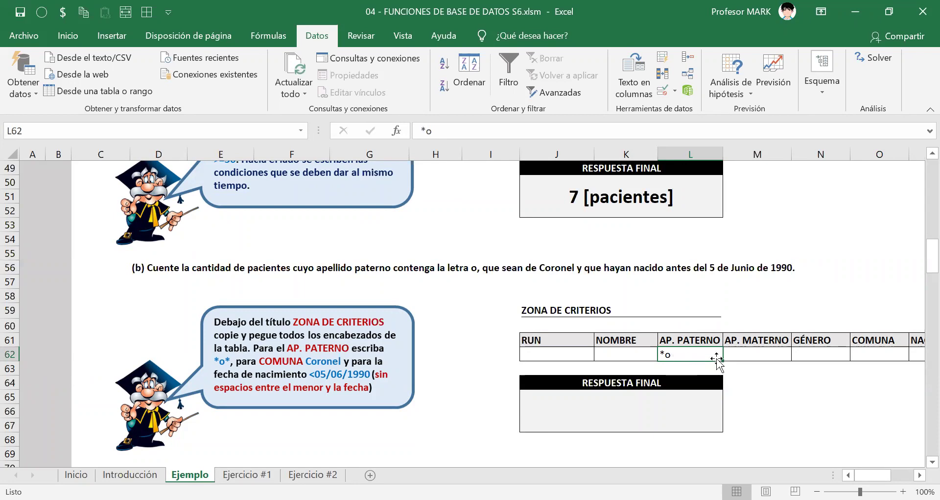
# Set the AP. PATERNO criterion in L62 back to *o* so it matches surnames containing o.
pyautogui.press('F2')
pyautogui.write('*')
pyautogui.hotkey('ctrl', 'Return')
# Enter Coronel as the criterion under COMUNA in cell O62.
pyautogui.press('Right')
pyautogui.press('Right')
pyautogui.press('Right')
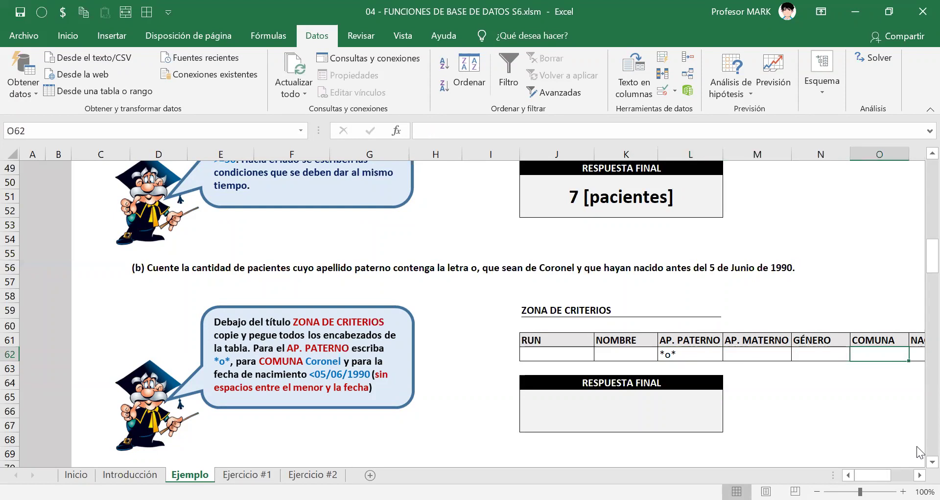
pyautogui.write('Coronel')
pyautogui.hotkey('ctrl', 'Return')
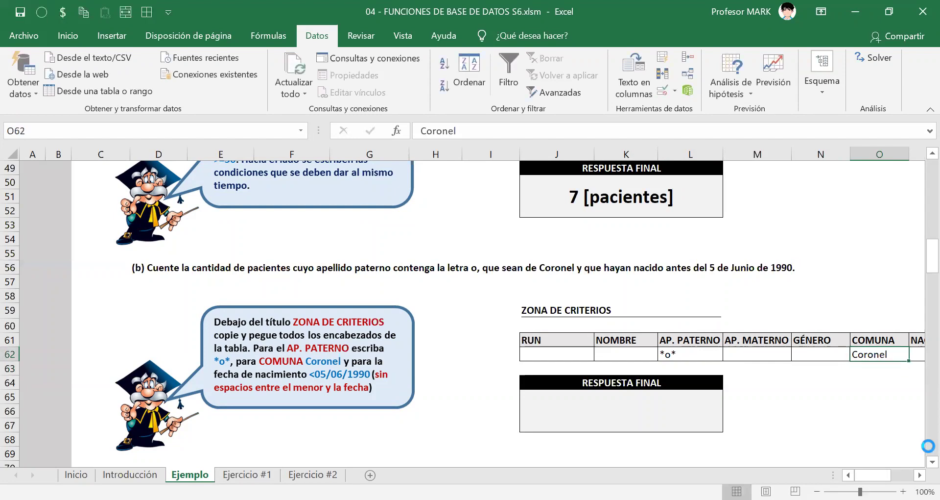
# Enter <05/06/1990 as the criterion under NACIMIENTO in cell P62, without spaces.
pyautogui.press('Right')
pyautogui.press('Right')
pyautogui.press('Right')
pyautogui.press('Right')
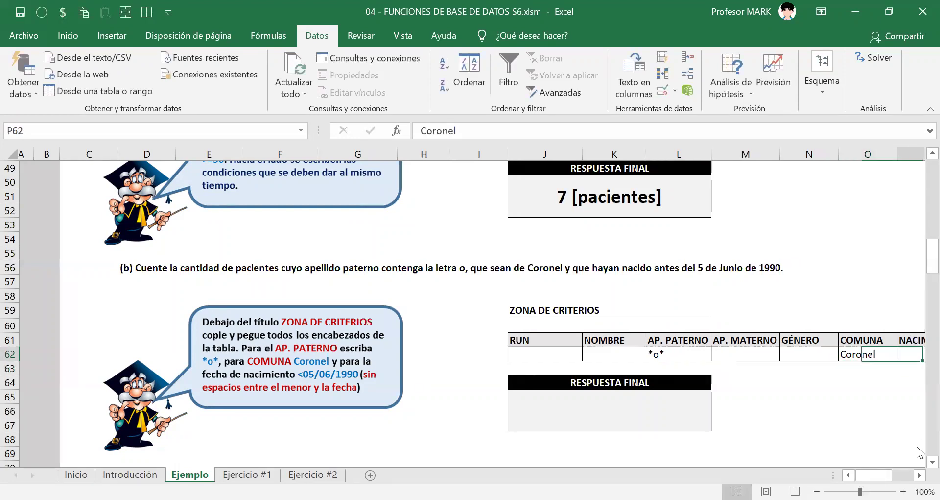
pyautogui.press('Right')
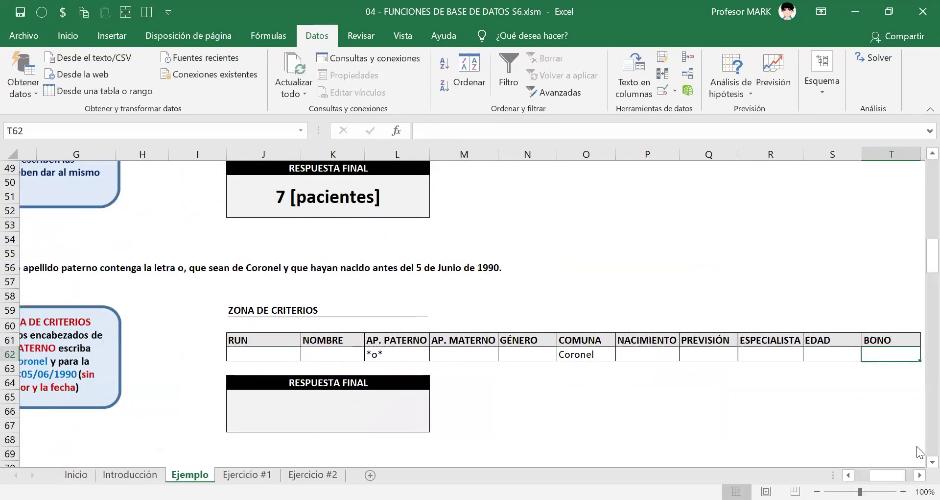
pyautogui.press('Left')
pyautogui.press('Left')
pyautogui.press('Left')
pyautogui.press('Left')
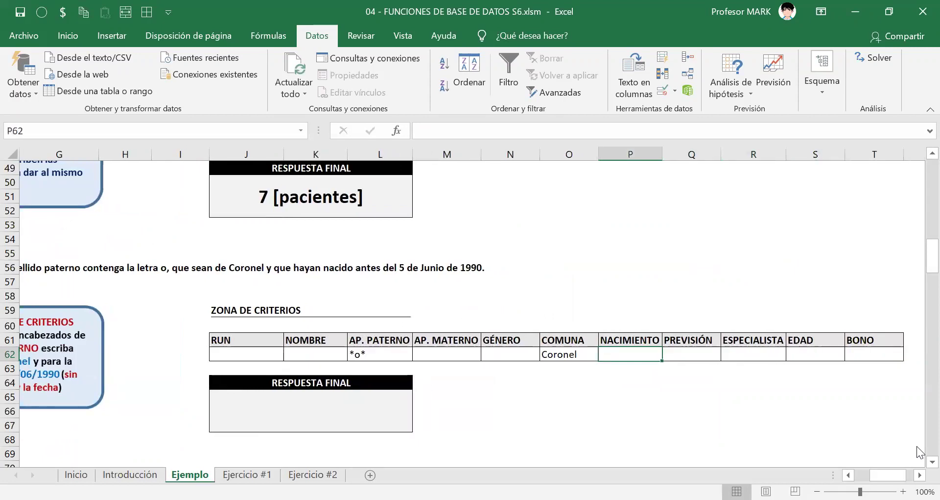
pyautogui.write('<')
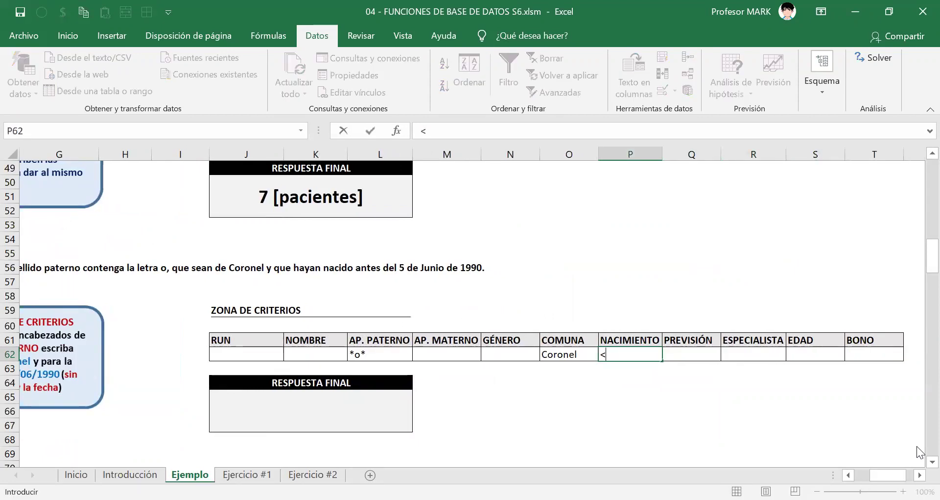
pyautogui.write('05/06/1990')
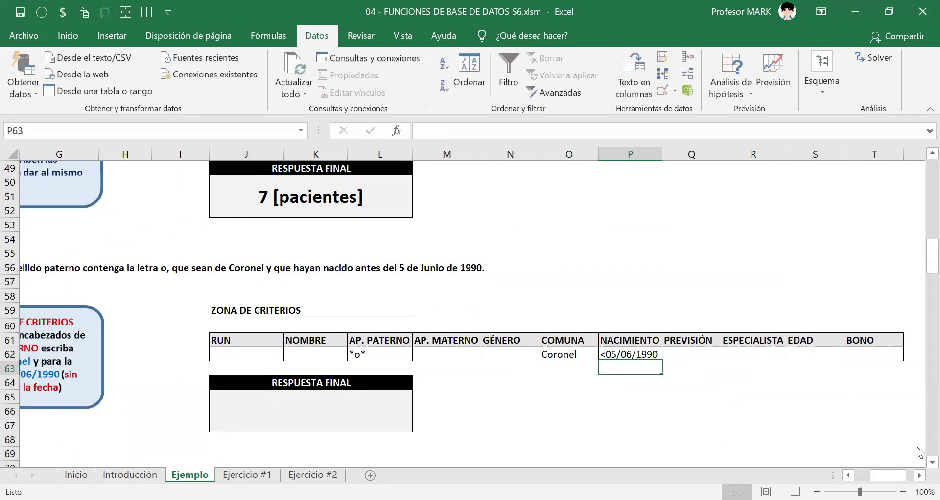
pyautogui.press('Return')
pyautogui.press('Up')
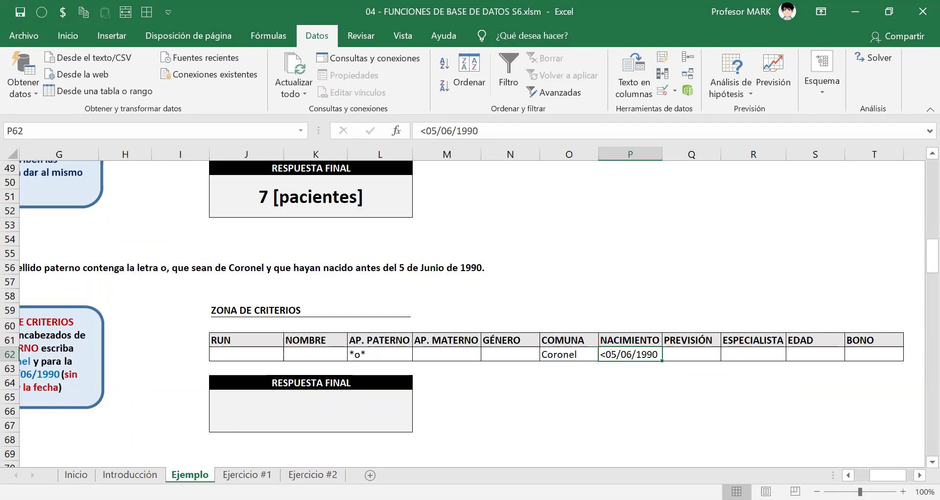
pyautogui.click(848, 474)
pyautogui.click(848, 474)
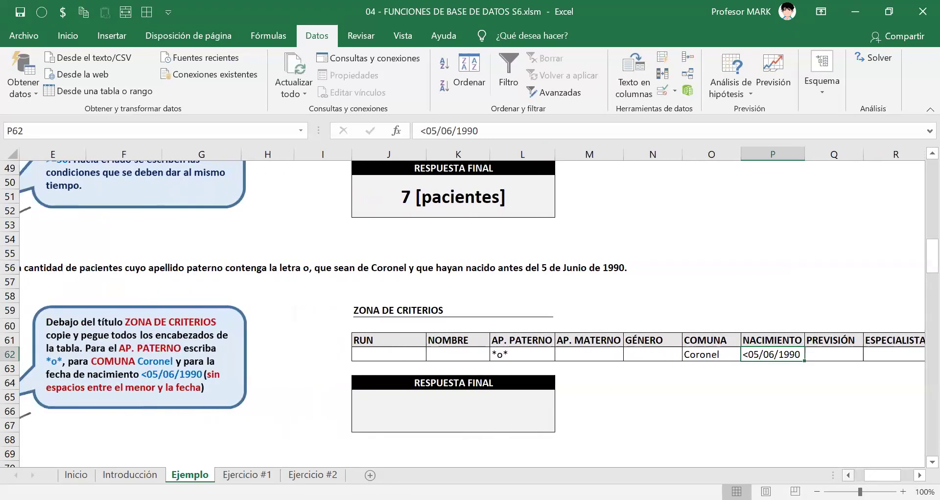
pyautogui.click(532, 93)
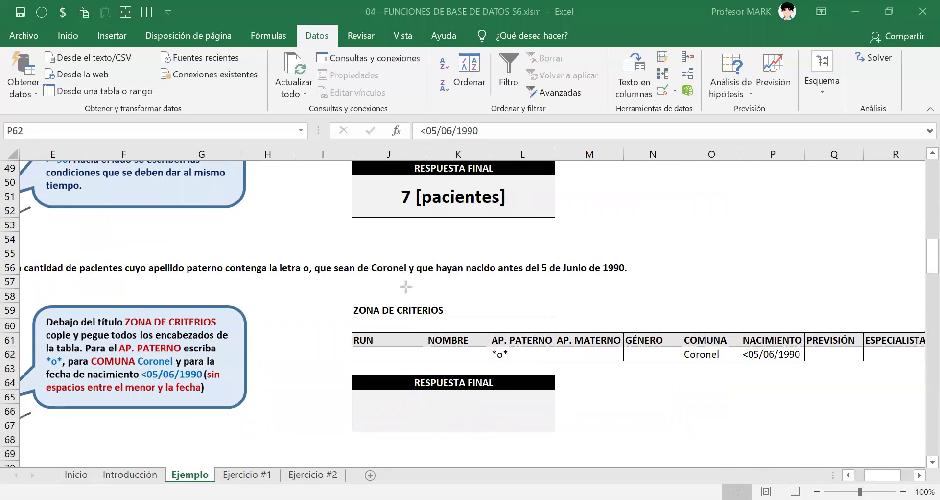
pyautogui.moveTo(404, 260); pyautogui.dragTo(419, 277)
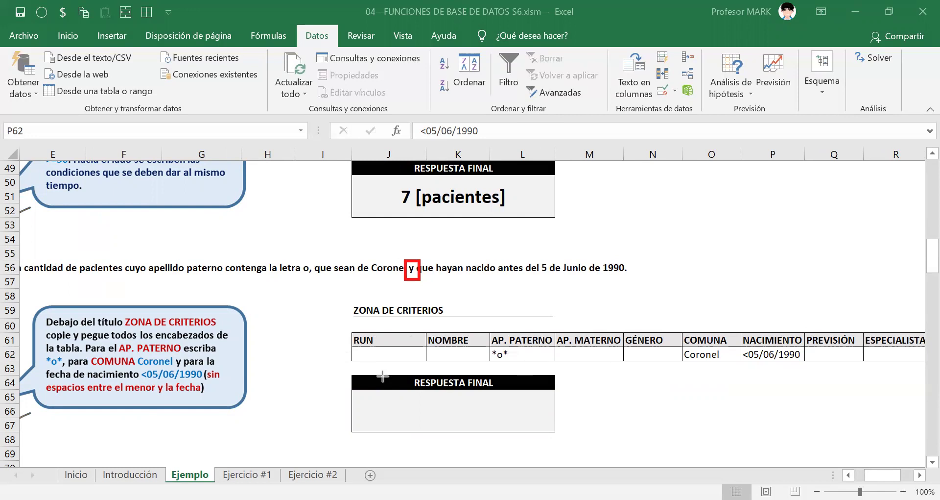
pyautogui.moveTo(296, 352); pyautogui.dragTo(906, 352)
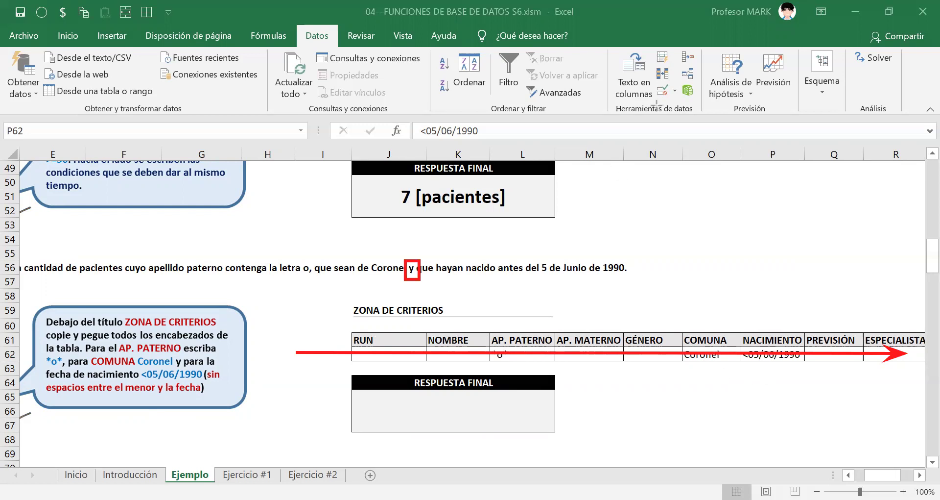
pyautogui.press('e')
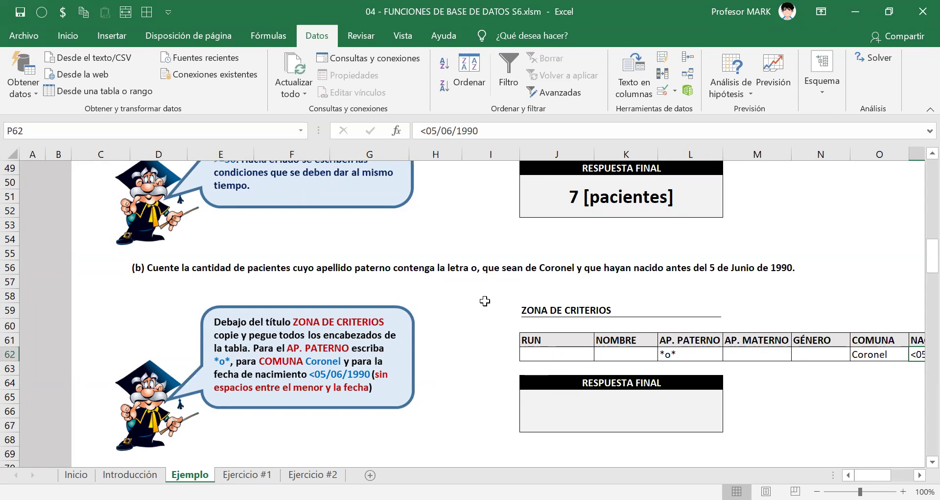
pyautogui.click(165, 267)
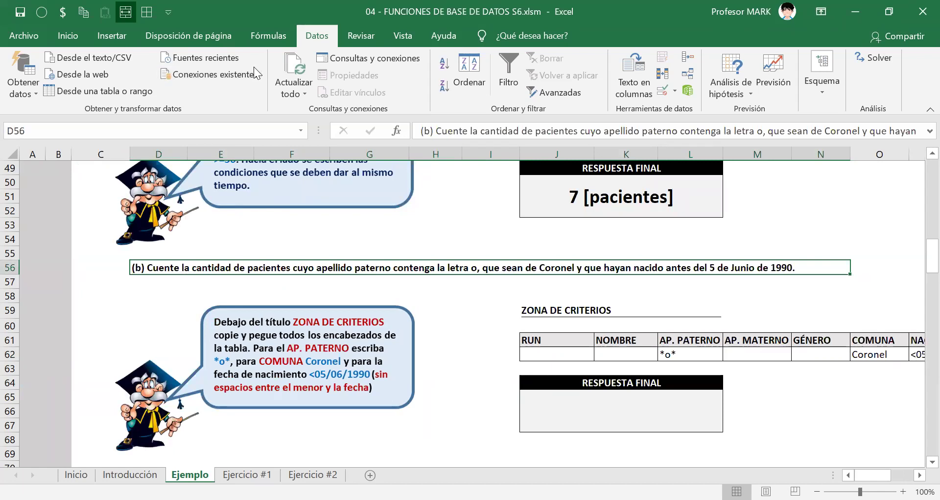
pyautogui.moveTo(150, 362); pyautogui.dragTo(164, 272)
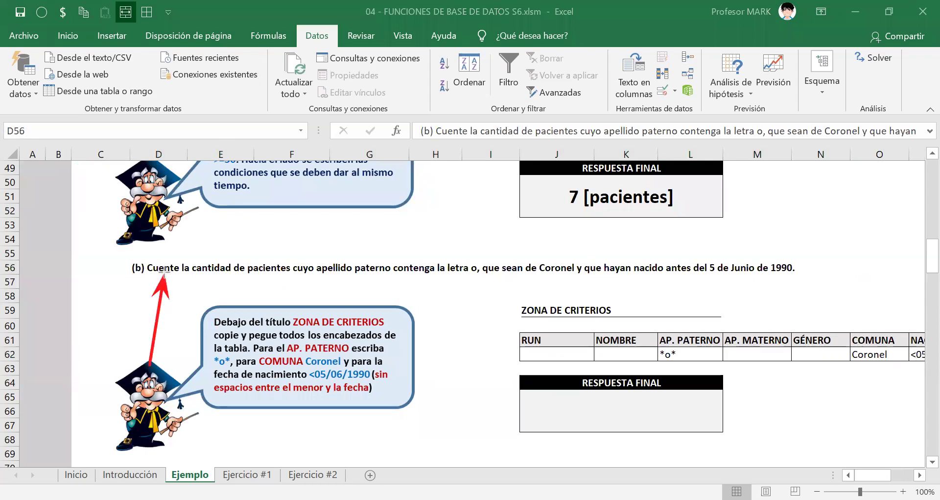
pyautogui.moveTo(212, 194)
pyautogui.mouseDown()
pyautogui.moveTo(169, 262)
pyautogui.moveTo(174, 255)
pyautogui.mouseUp()
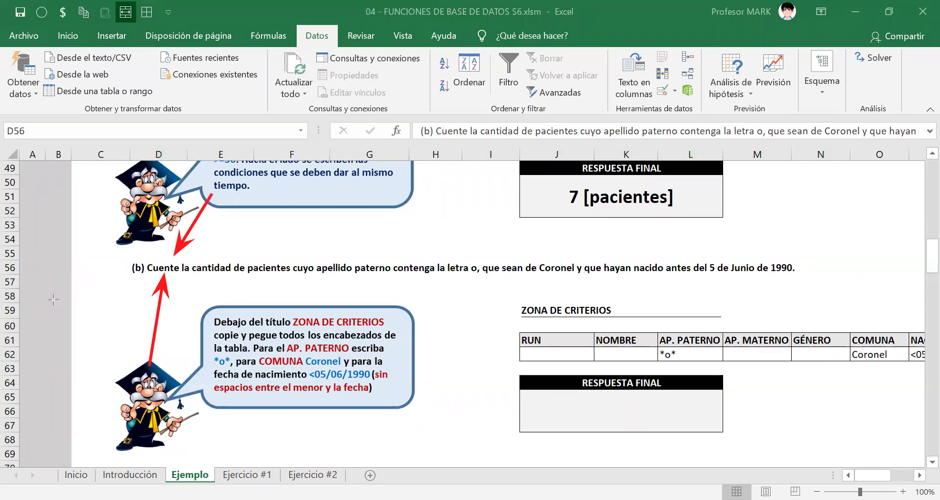
pyautogui.moveTo(44, 304)
pyautogui.mouseDown()
pyautogui.moveTo(152, 262)
pyautogui.moveTo(141, 261)
pyautogui.mouseUp()
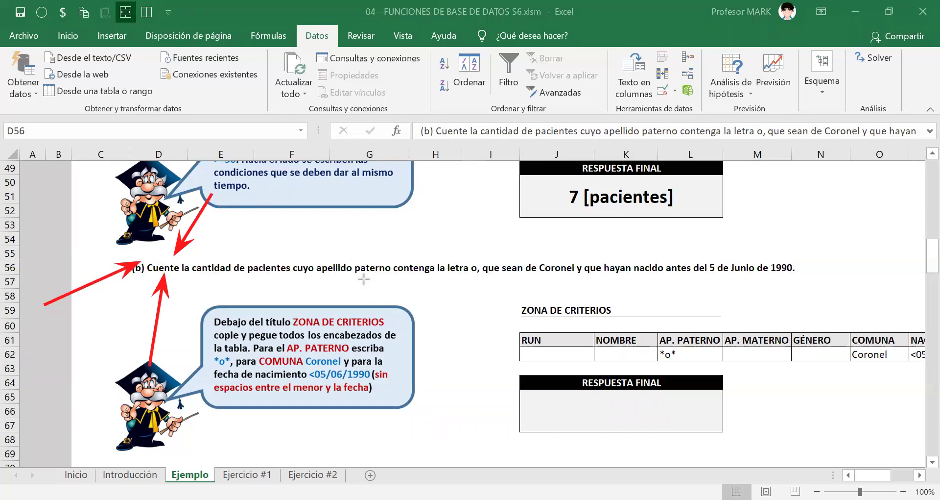
pyautogui.moveTo(502, 273); pyautogui.dragTo(182, 268)
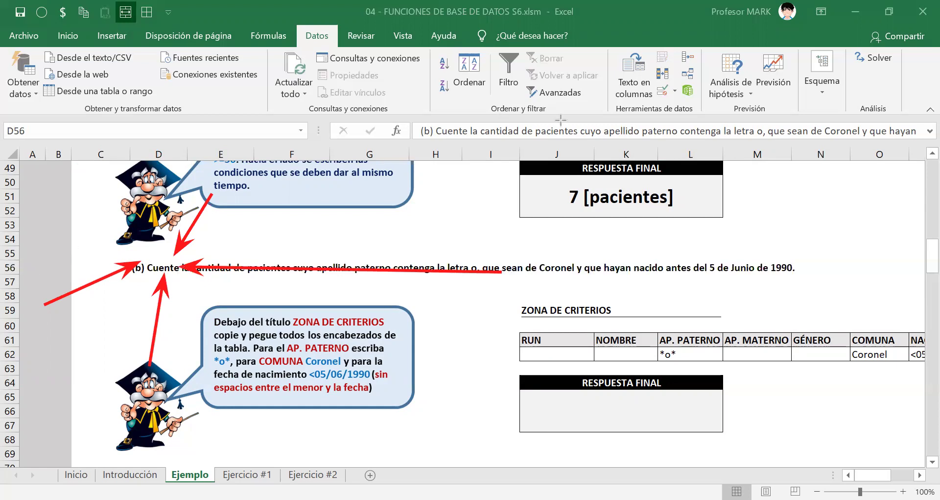
pyautogui.press('e')
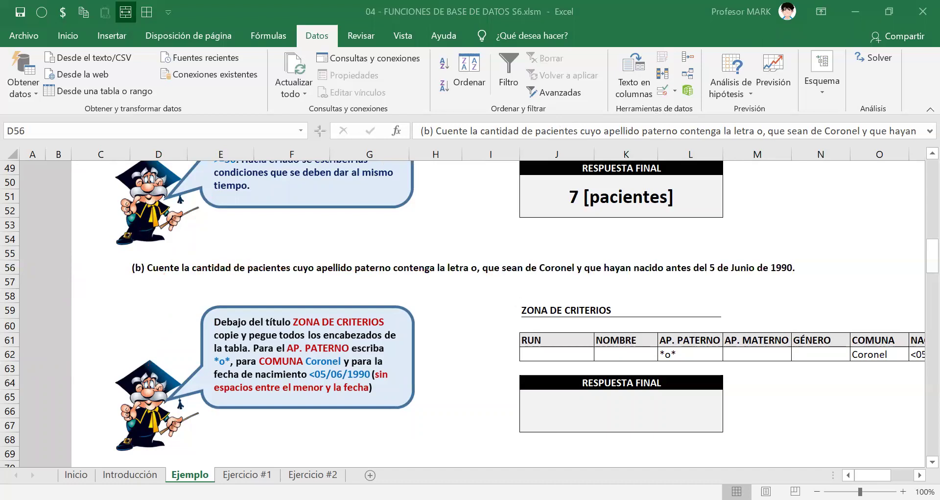
# Start a BDCONTARA formula in the RESPUESTA FINAL cell J65 of question (b).
pyautogui.click(587, 402)
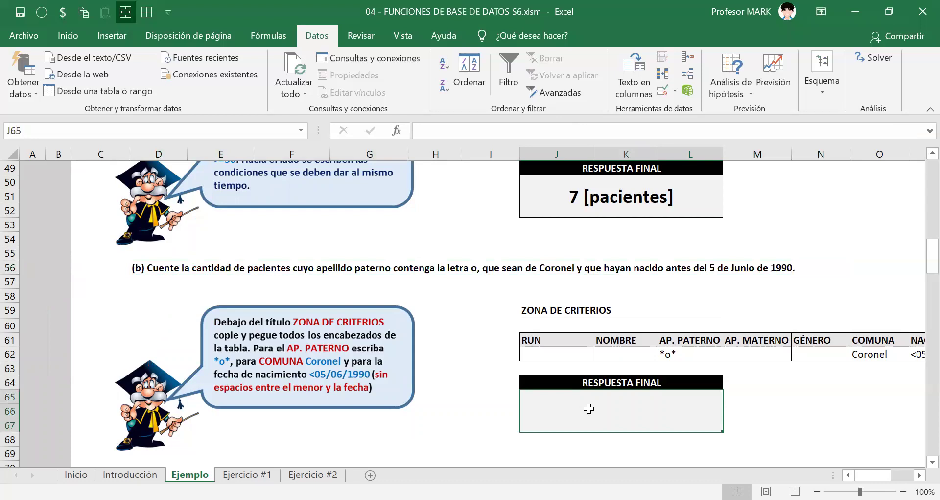
pyautogui.write('=')
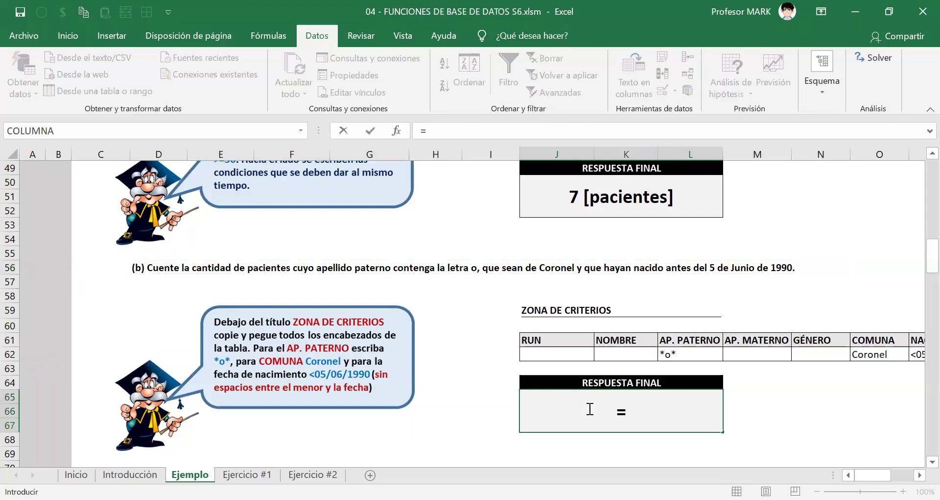
pyautogui.write('bd')
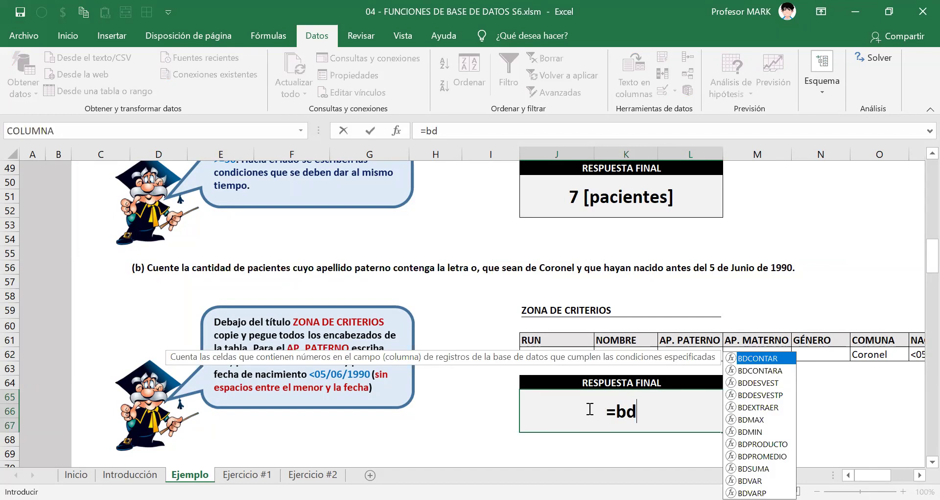
pyautogui.press('Down')
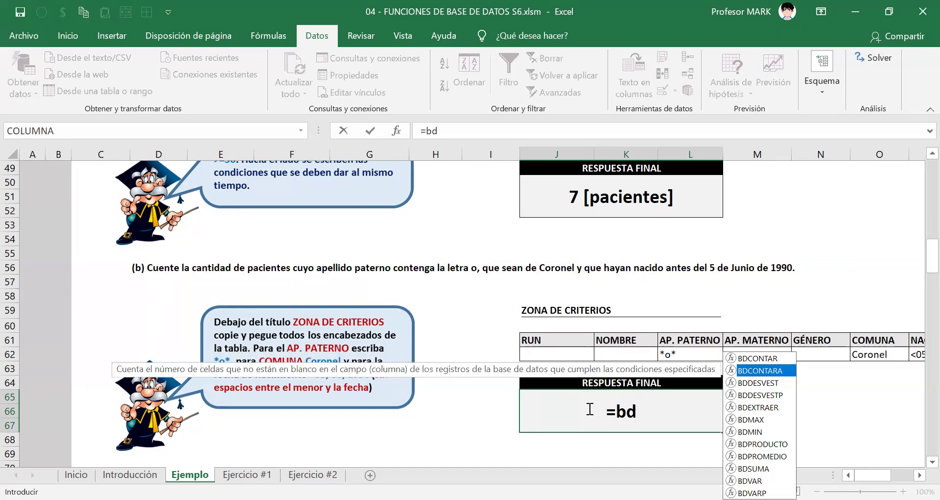
pyautogui.press('Tab')
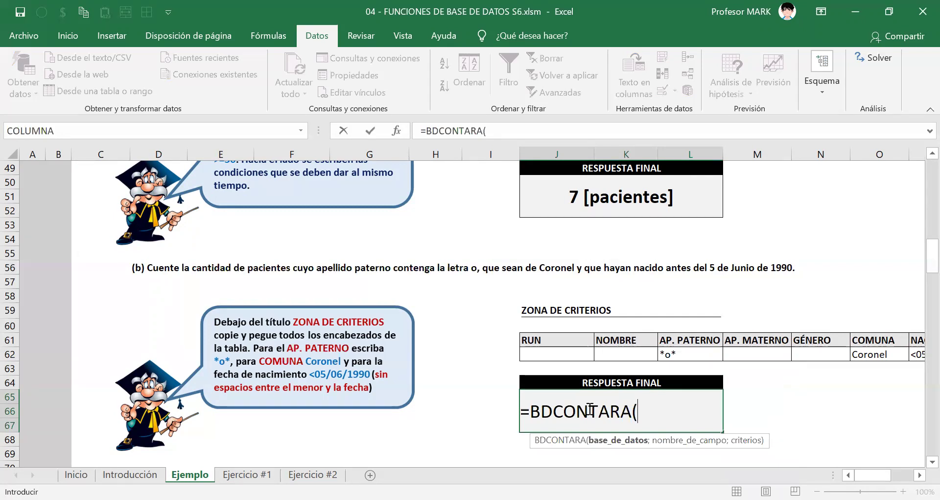
# Enter the PACIENTES table as the formula's base_de_datos argument and check which table cells it covers.
pyautogui.write('paci')
pyautogui.press('Tab')
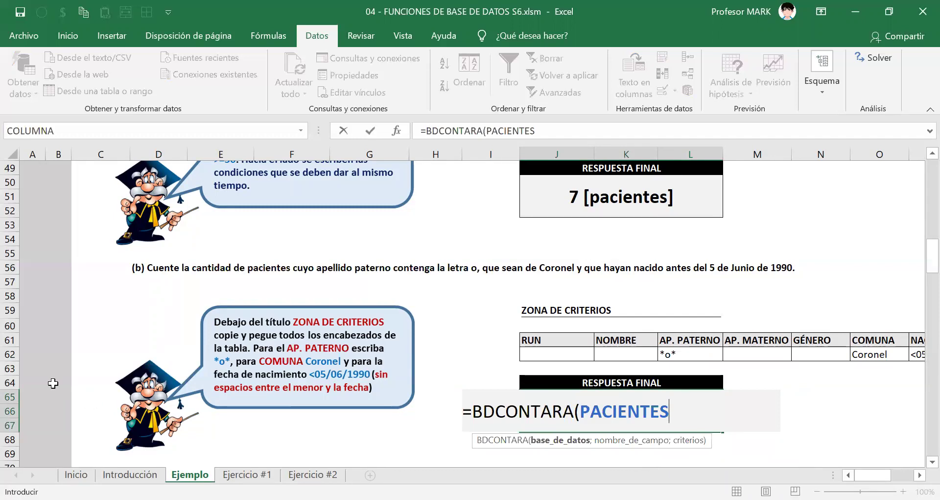
pyautogui.scroll(14, 70, 357)
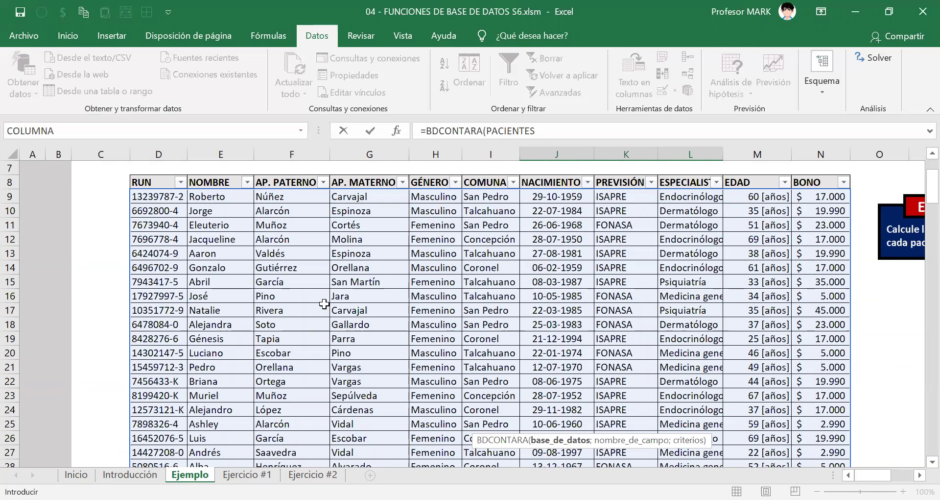
pyautogui.scroll(-11, 351, 250)
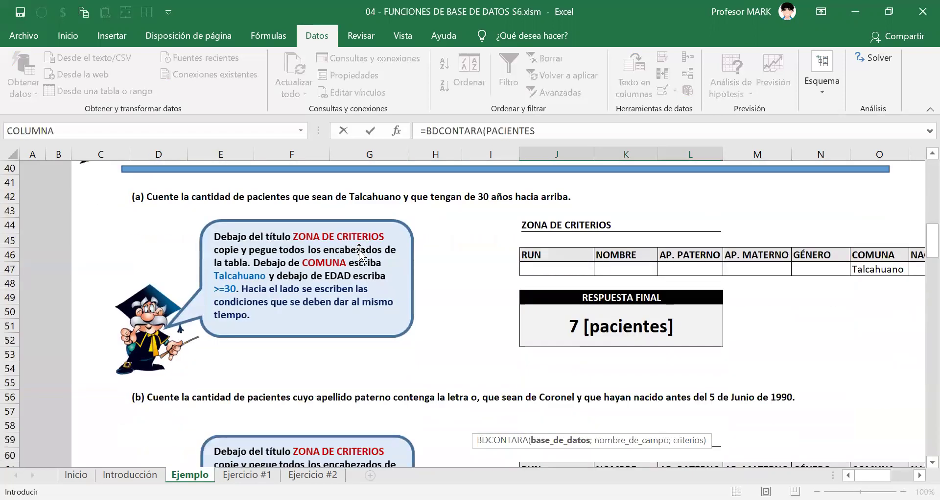
pyautogui.scroll(-2, 359, 253)
pyautogui.scroll(-2, 359, 249)
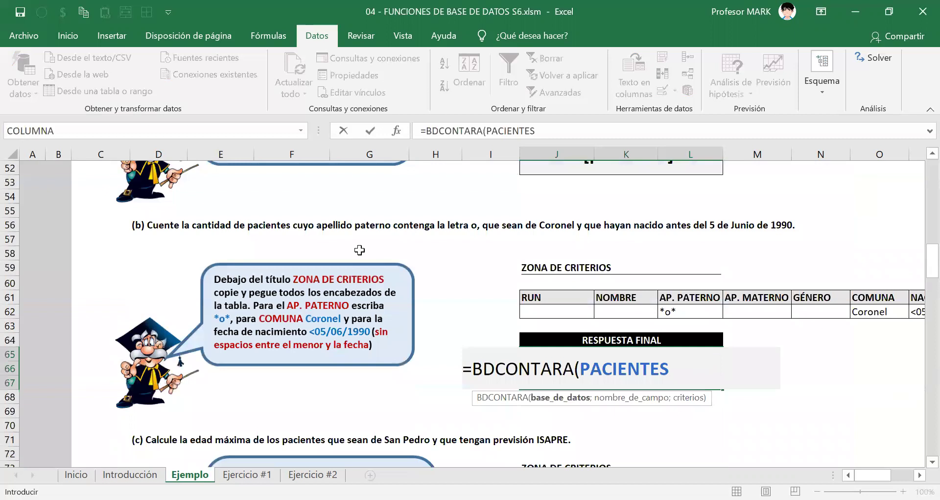
# Extend the table reference to PACIENTES[#Todo], check that the header row is covered, and add a semicolon before the nombre_de_campo argument.
pyautogui.write('[#')
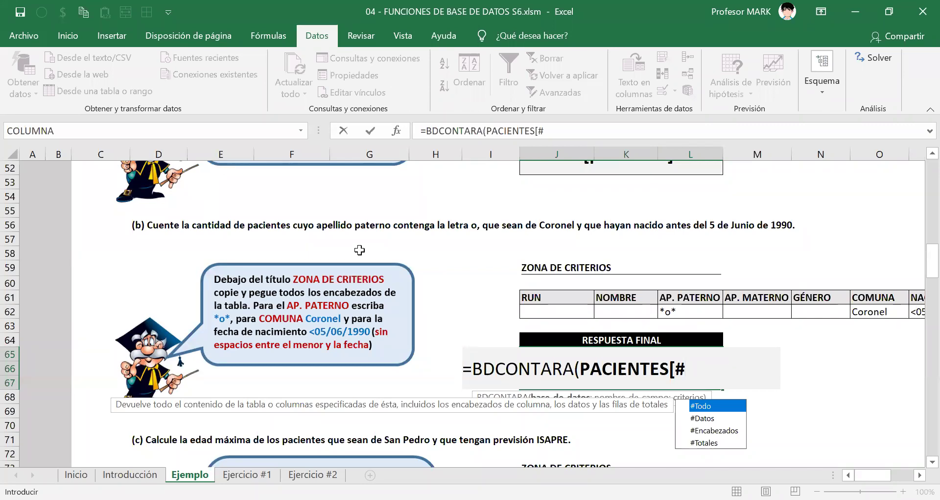
pyautogui.press('Tab')
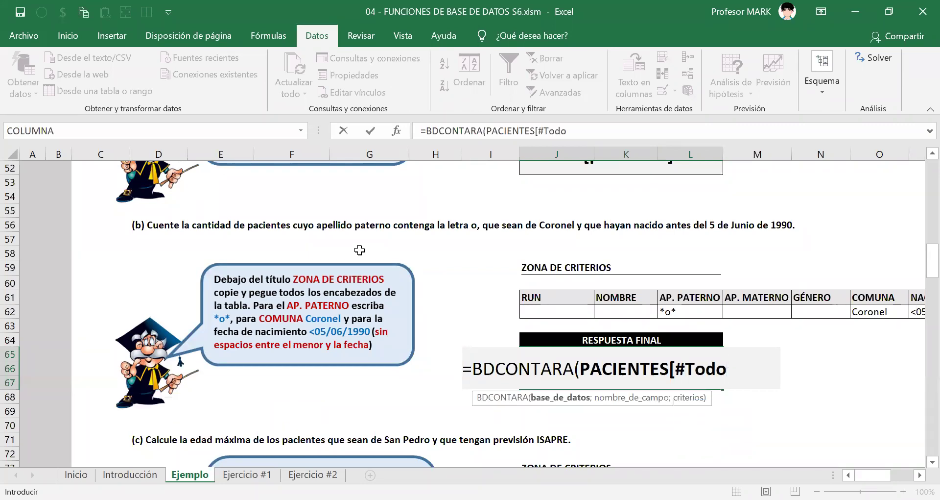
pyautogui.write(']')
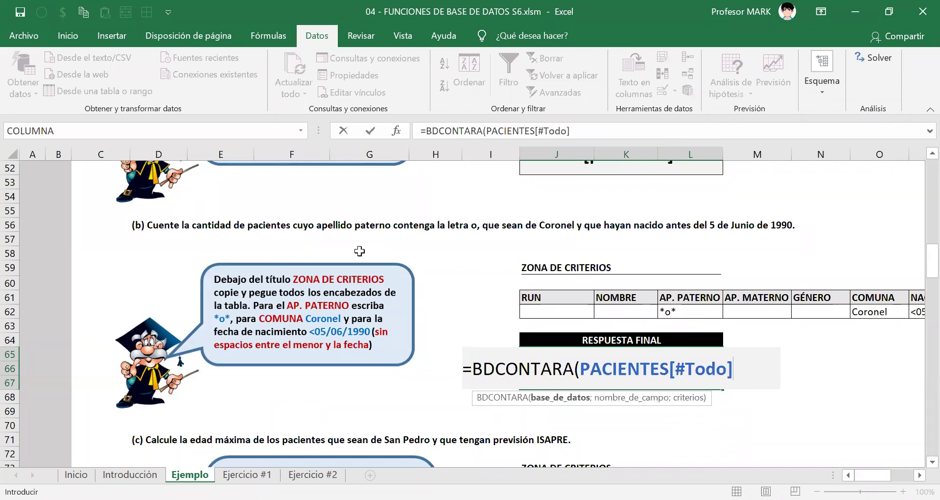
pyautogui.scroll(17, 370, 311)
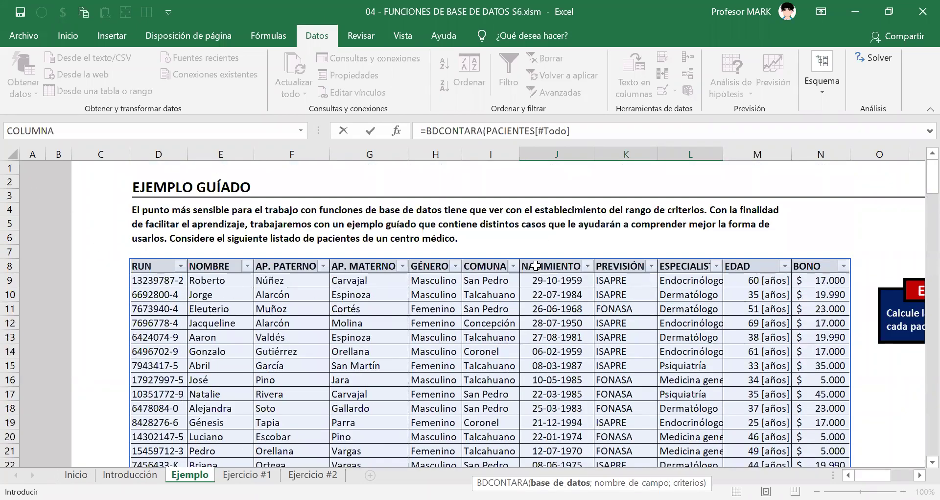
pyautogui.click(607, 129)
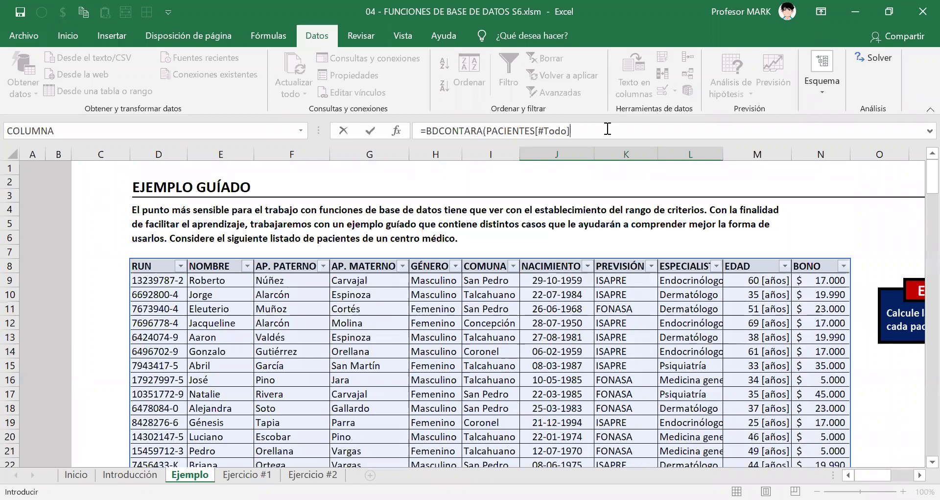
pyautogui.click(591, 132)
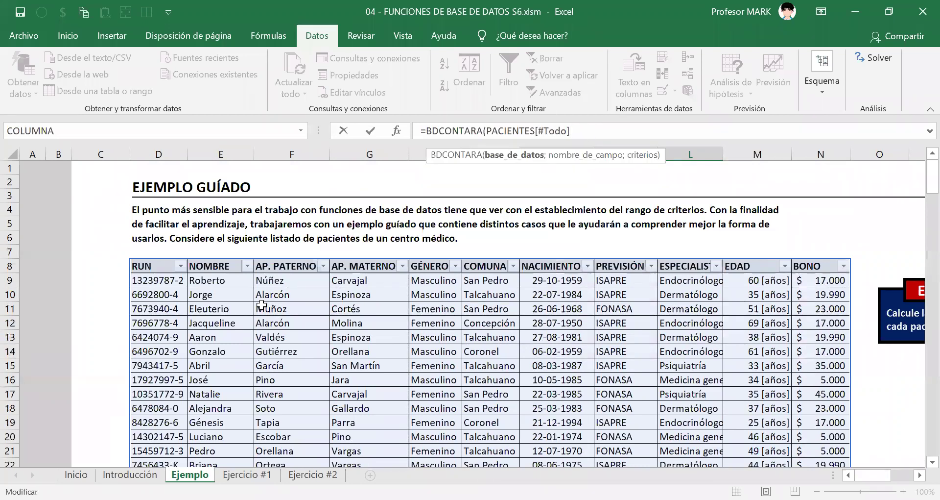
pyautogui.scroll(-1, 231, 221)
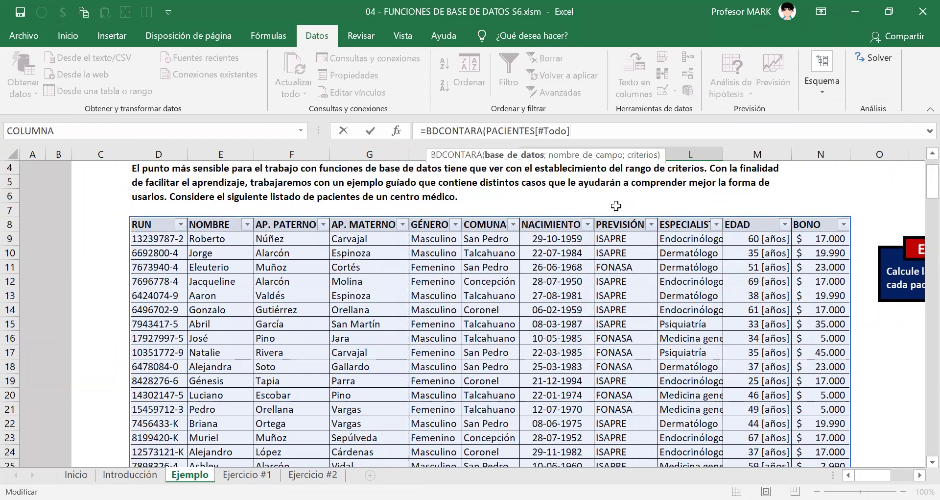
pyautogui.scroll(-15, 592, 261)
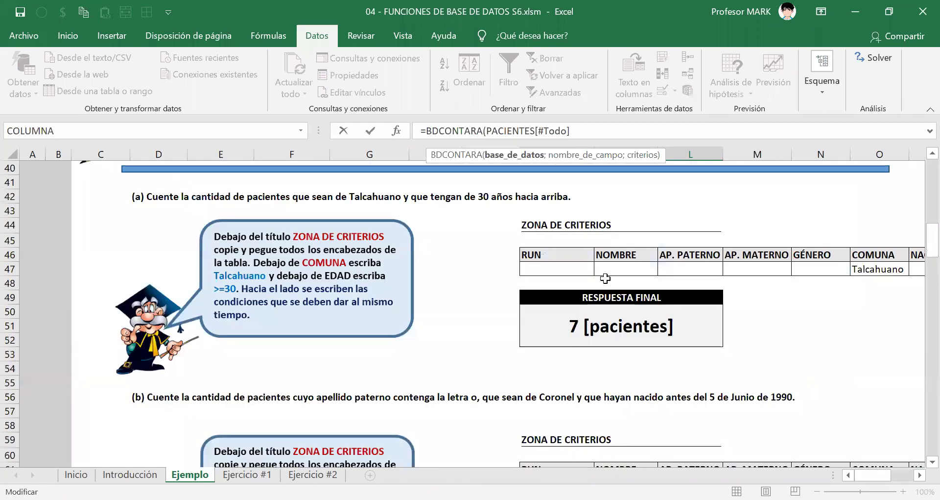
pyautogui.write(';')
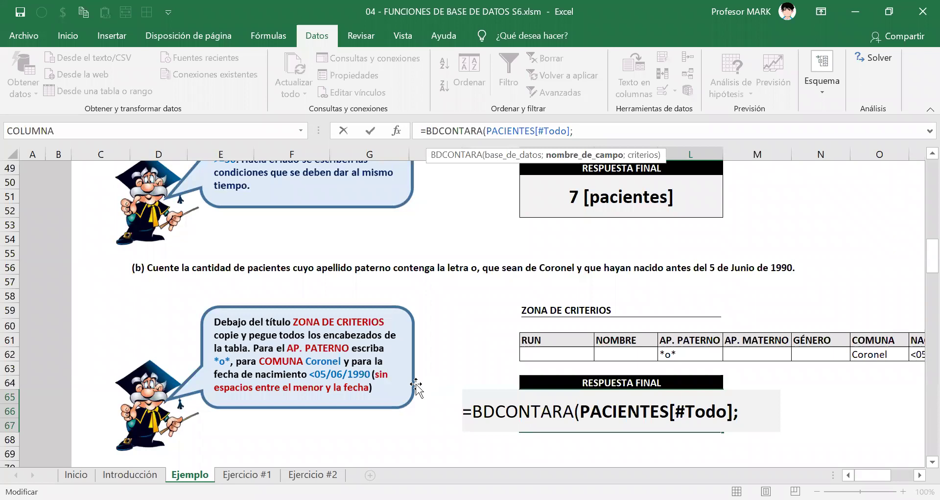
# Enter the ESPECIALISTA header cell R61 of the criteria zone as the nombre_de_campo argument, followed by a semicolon.
pyautogui.click(919, 475)
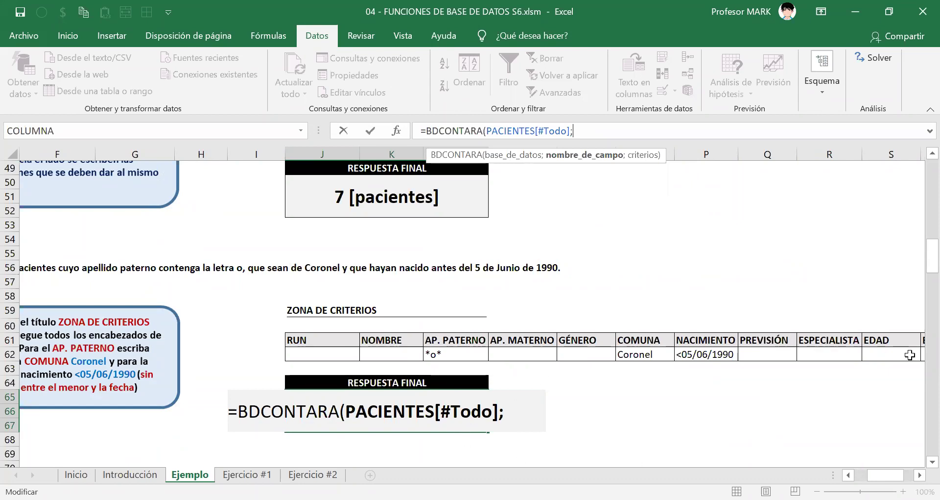
pyautogui.click(824, 339)
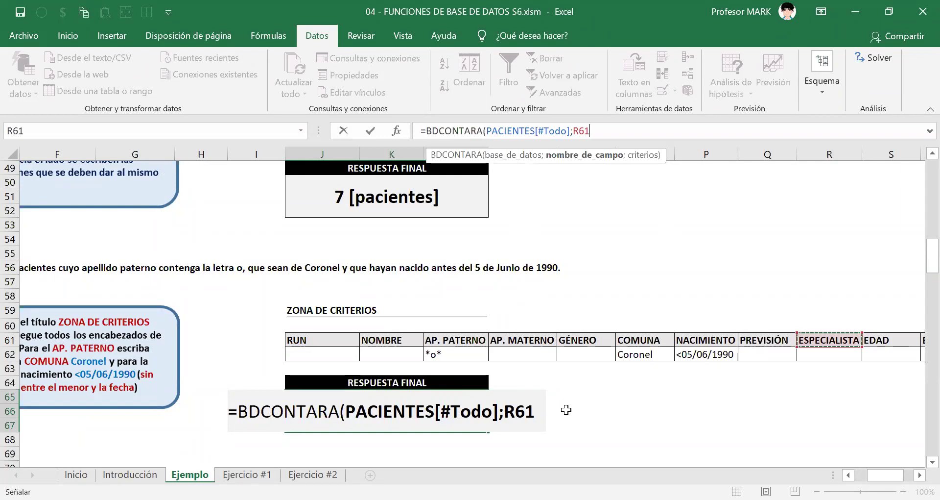
pyautogui.write(';')
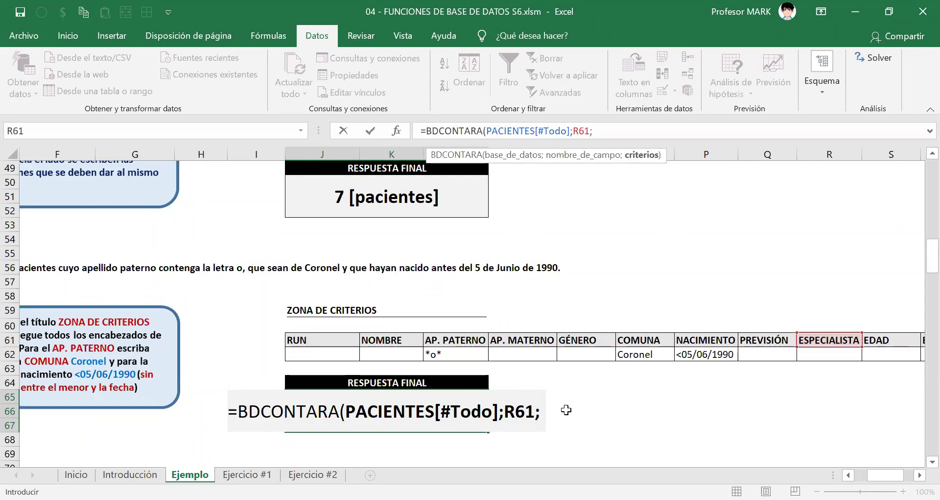
# Enter the criteria range J61:T62 as the criterios argument and complete the BDCONTARA formula in J65.
pyautogui.click(538, 414)
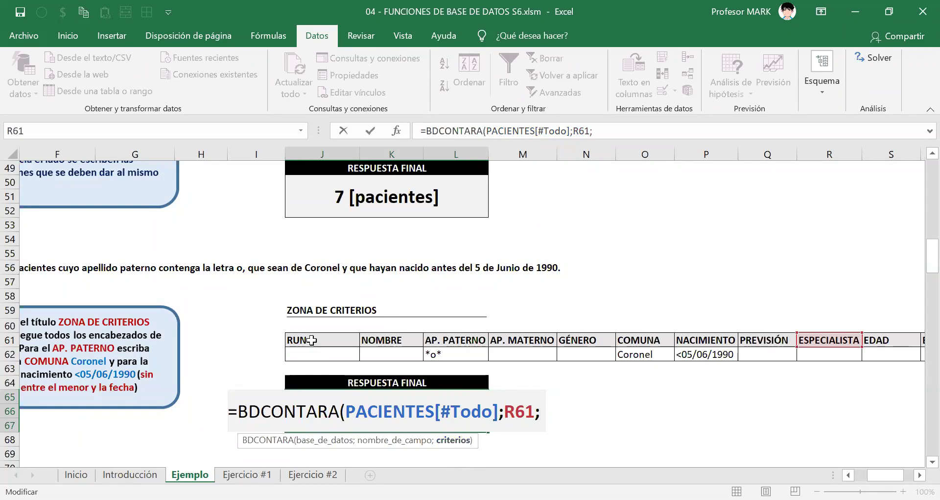
pyautogui.click(349, 343)
pyautogui.moveTo(350, 343); pyautogui.dragTo(788, 358)
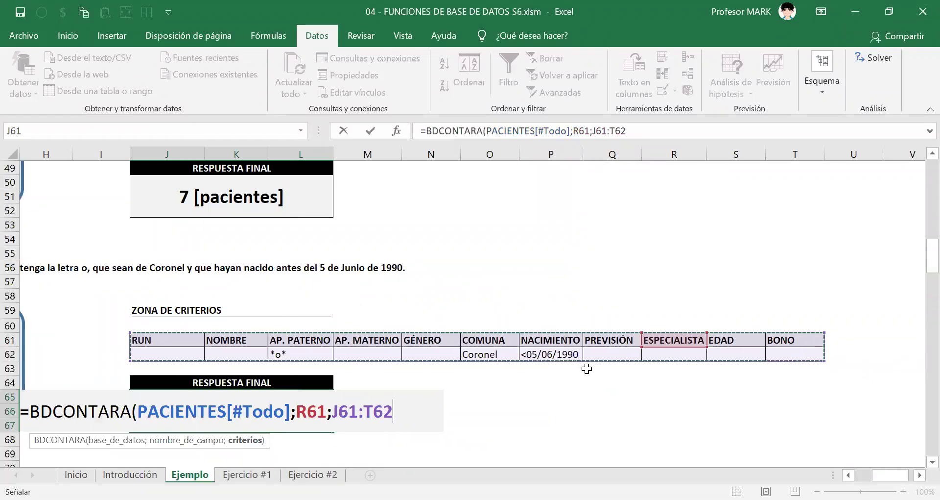
pyautogui.click(200, 340)
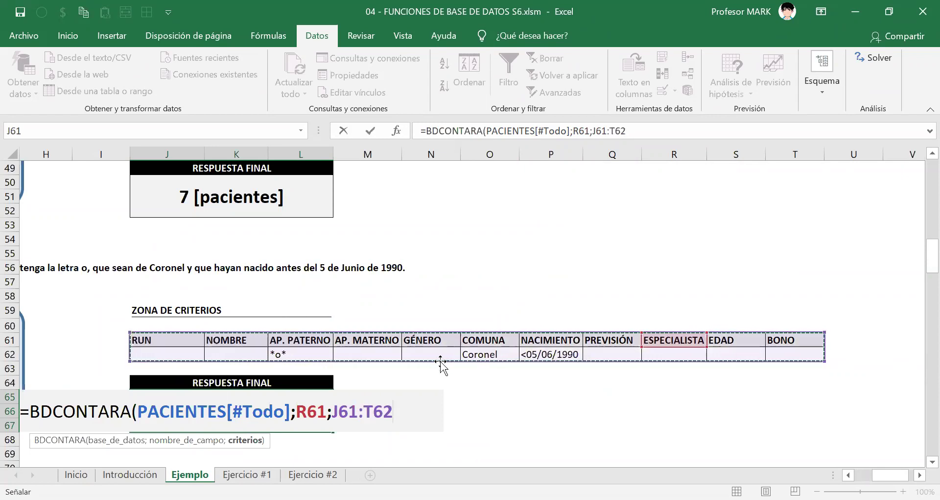
pyautogui.write(')')
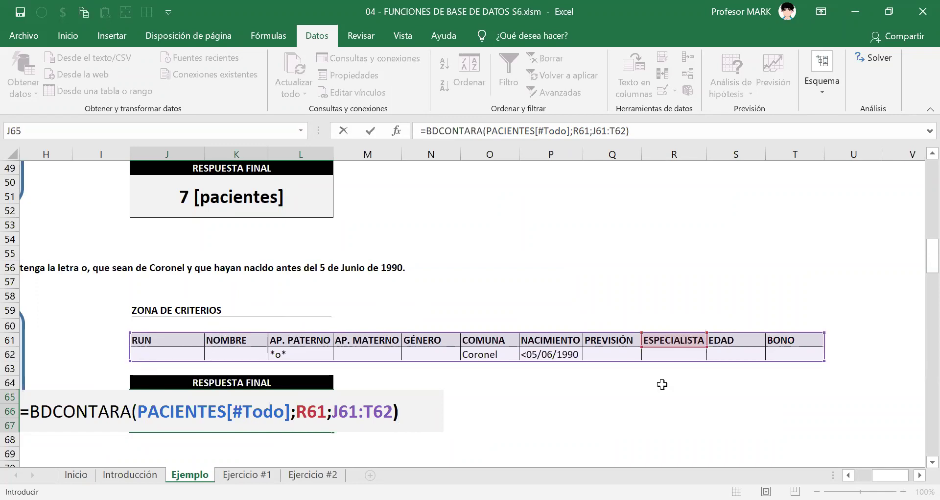
pyautogui.hotkey('ctrl', 'Return')
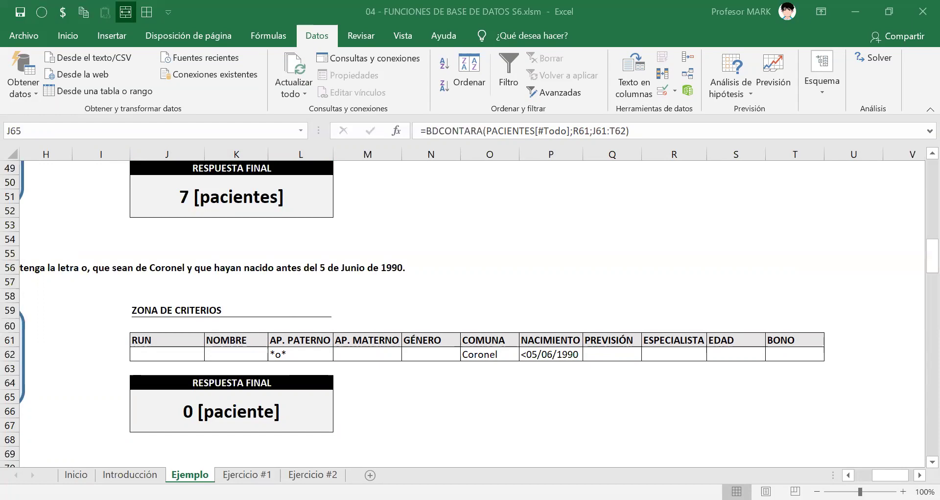
# Compare the criteria and answers of questions (a) and (b), and check the arguments of the BDCONTARA formula in J65.
pyautogui.click(248, 411)
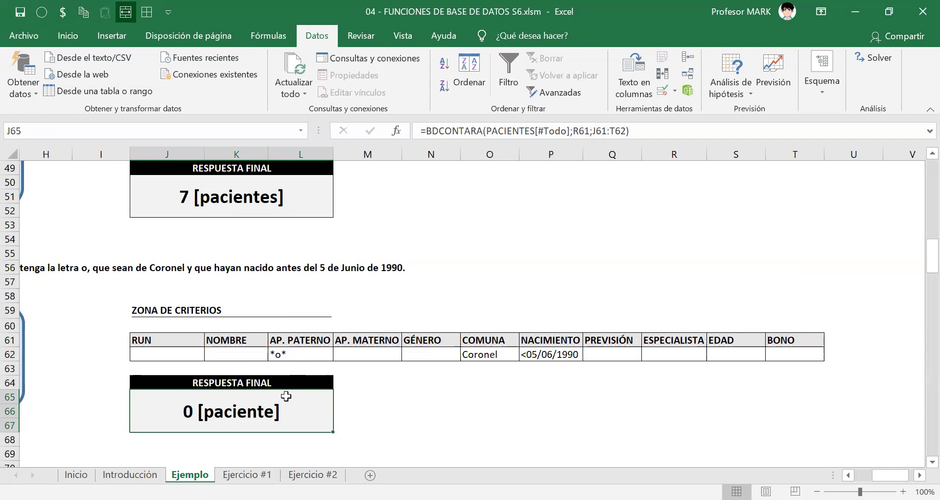
pyautogui.scroll(9, 255, 343)
pyautogui.scroll(-4, 258, 326)
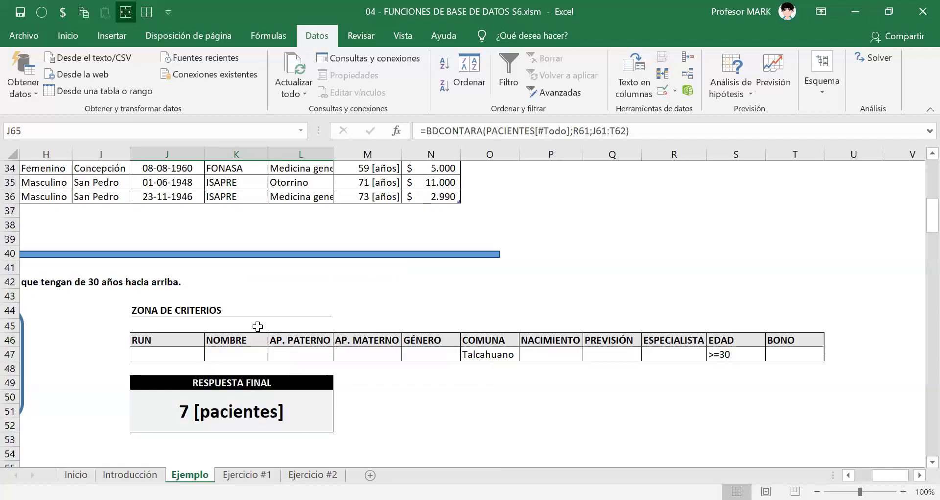
pyautogui.scroll(-8, 259, 326)
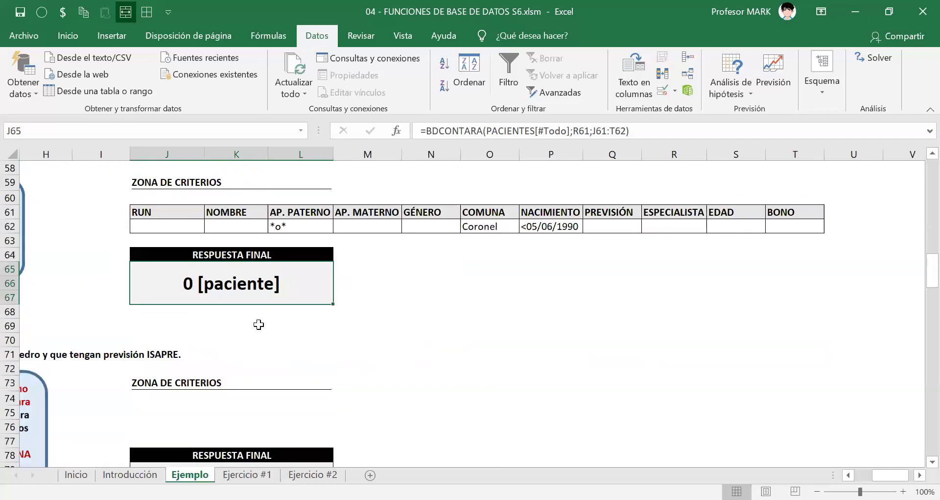
pyautogui.doubleClick(239, 280)
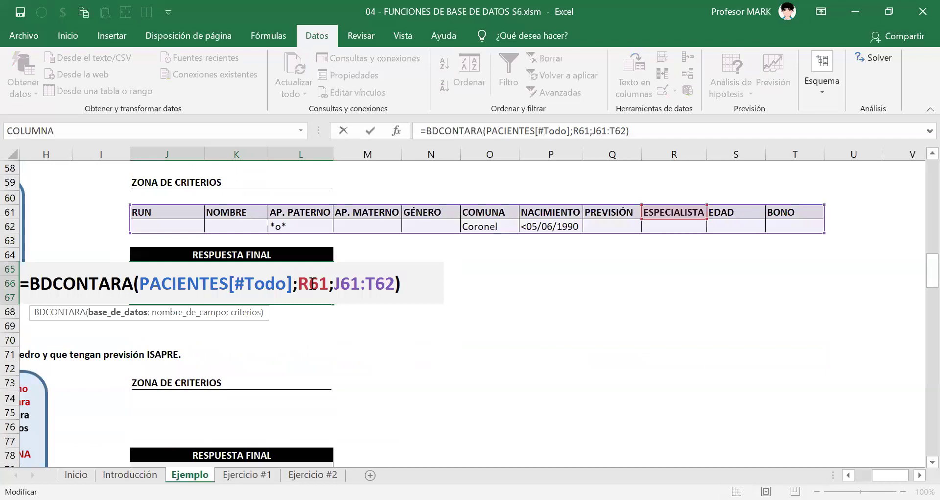
pyautogui.press('Escape')
# Examine the ESPECIALISTA header in the PACIENTES table and the copied header row J61:T61 in the criteria zone.
pyautogui.scroll(6, 415, 333)
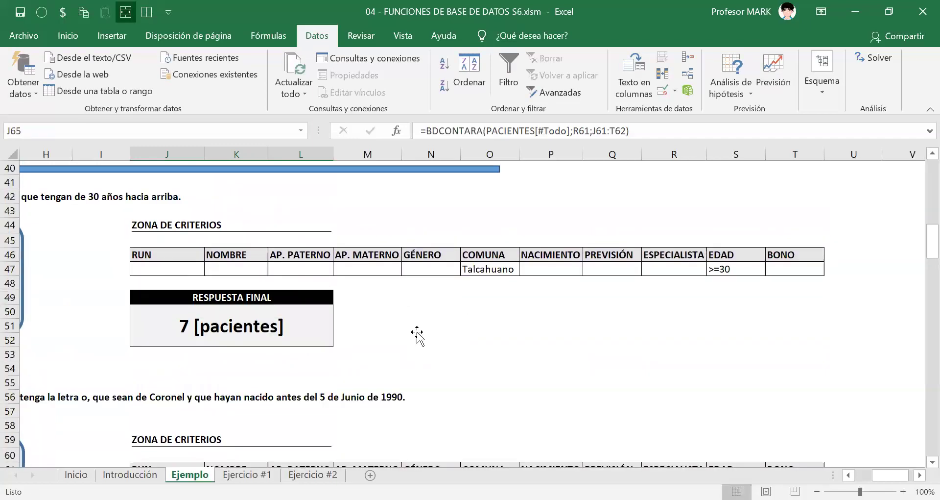
pyautogui.scroll(13, 417, 335)
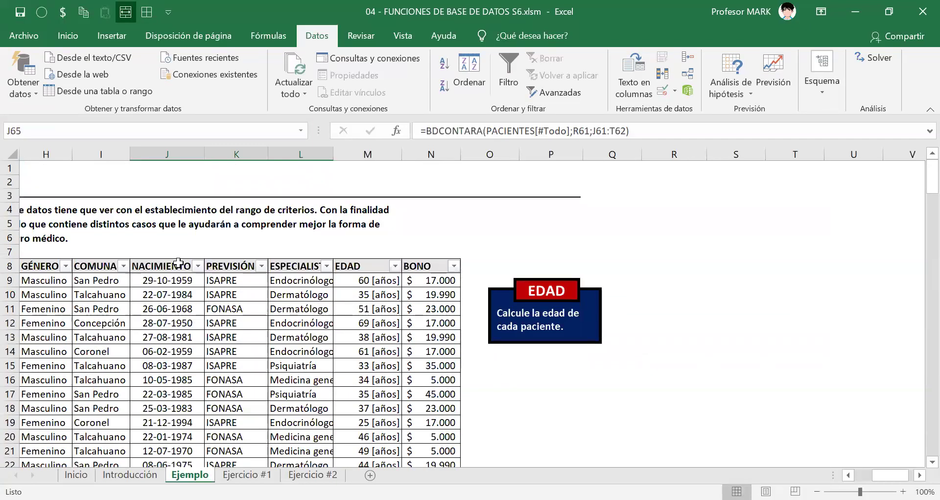
pyautogui.click(331, 269)
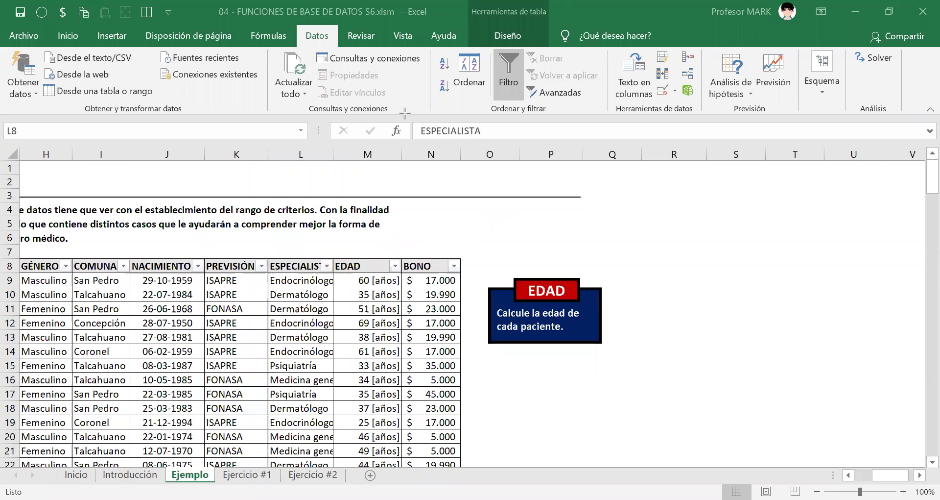
pyautogui.scroll(-20, 301, 393)
pyautogui.scroll(6, 301, 389)
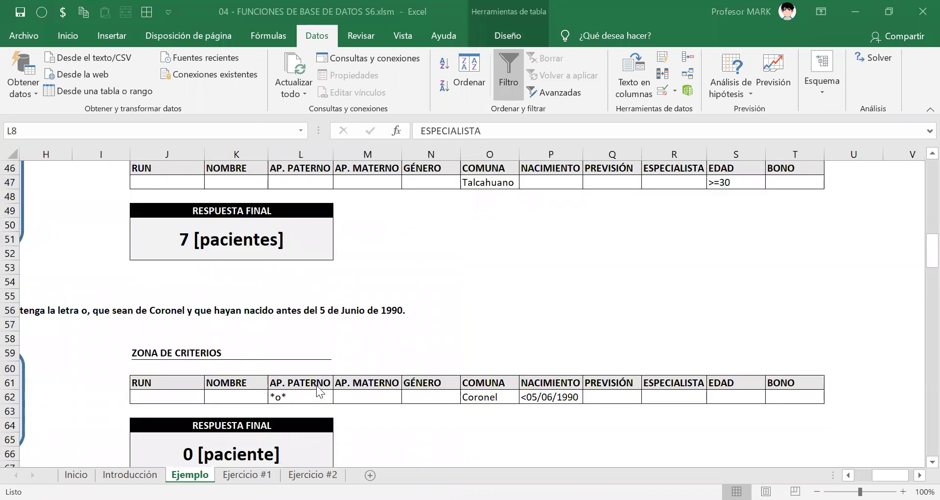
pyautogui.moveTo(174, 381); pyautogui.dragTo(783, 380)
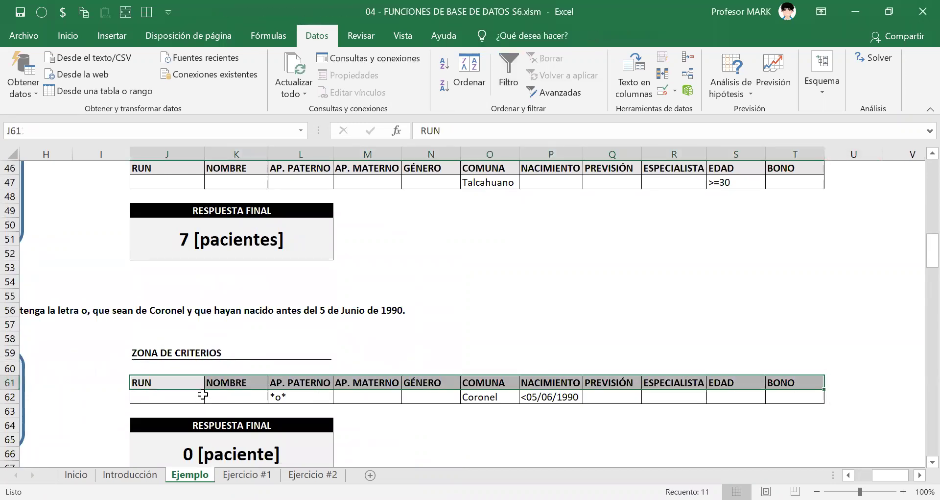
# Replace R61 in the J65 formula with the table's own ESPECIALISTA header, PACIENTES[[#Encabezados];[ESPECIALISTA]].
pyautogui.scroll(-2, 225, 435)
pyautogui.doubleClick(215, 368)
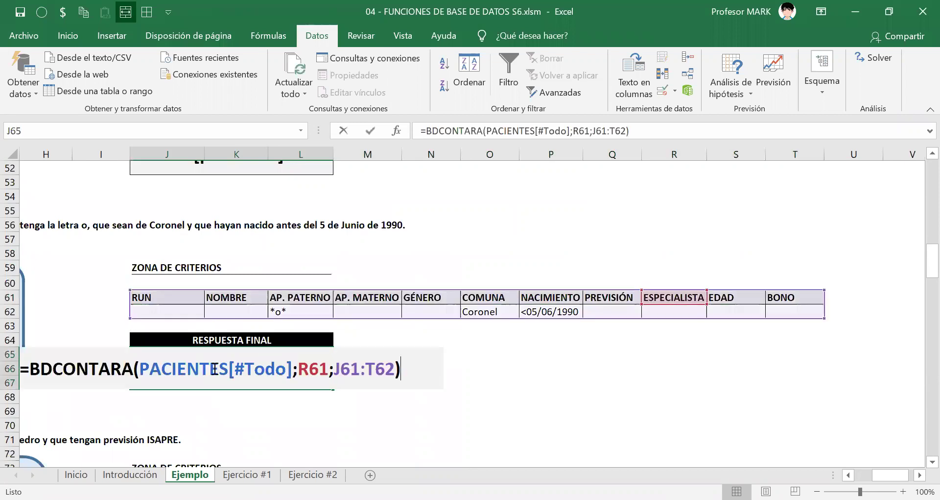
pyautogui.click(214, 368)
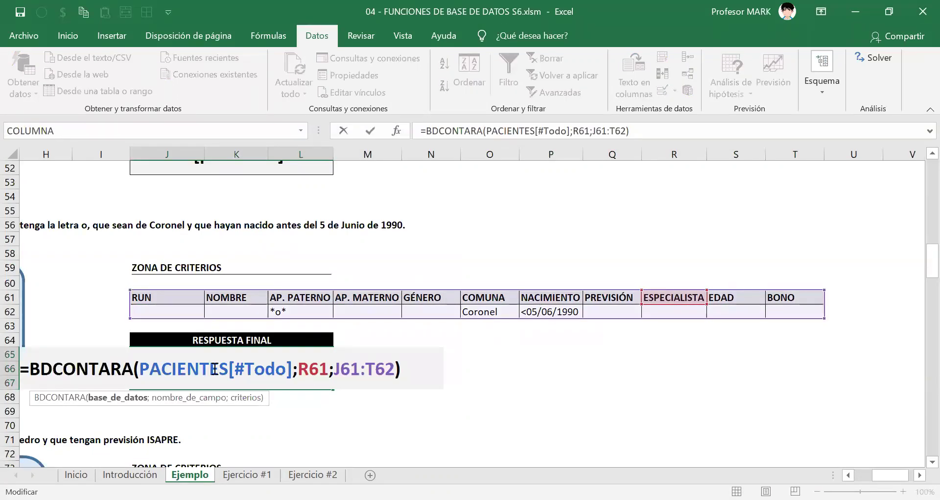
pyautogui.doubleClick(309, 369)
pyautogui.press('Delete')
pyautogui.scroll(17, 416, 363)
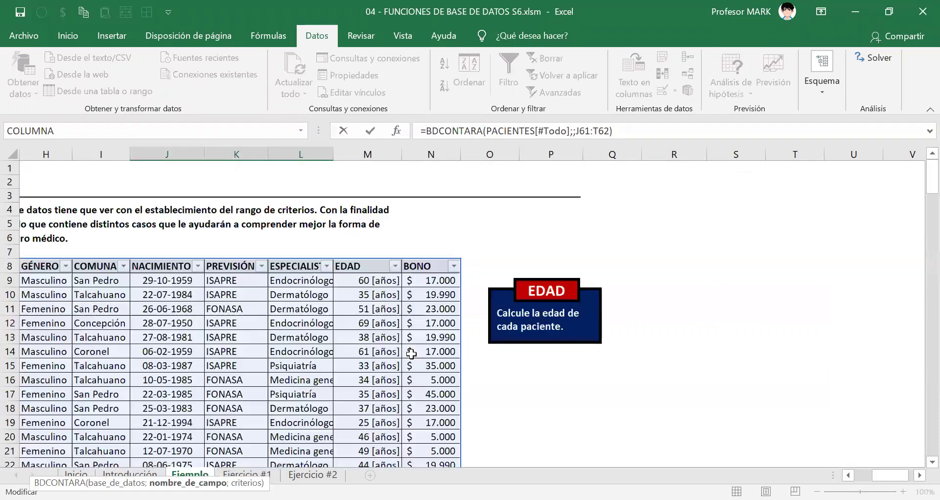
pyautogui.click(294, 266)
pyautogui.scroll(-15, 310, 332)
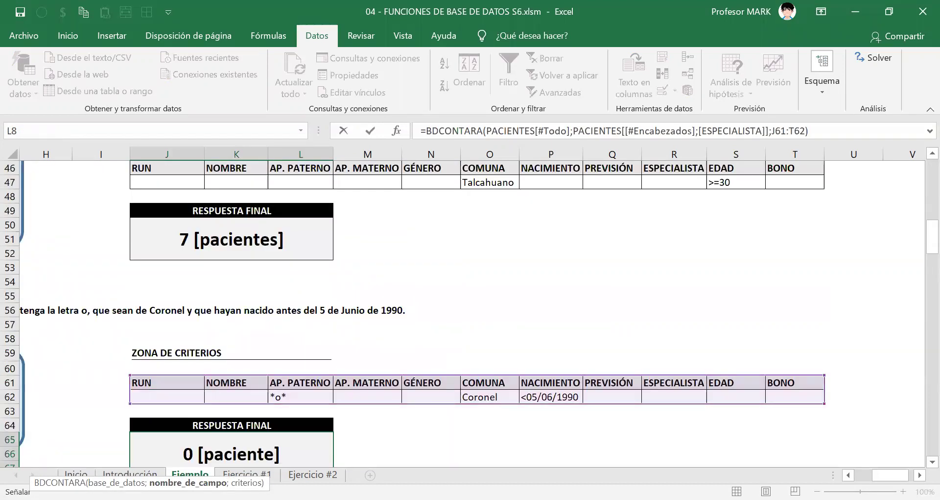
pyautogui.scroll(-4, 310, 332)
pyautogui.hscroll(-3, 334, 323)
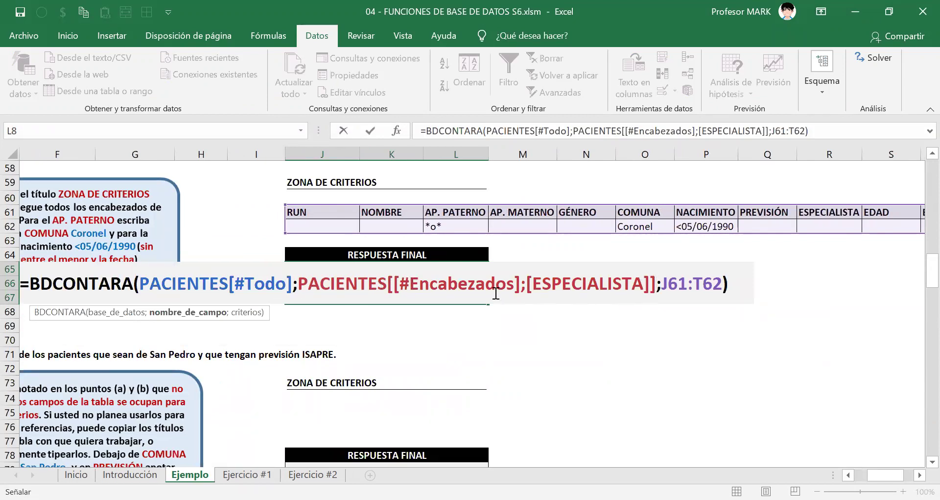
# Examine the parts of the structured field reference in the formula: the PACIENTES table, #Encabezados and ESPECIALISTA.
pyautogui.press('F2')
pyautogui.moveTo(533, 282); pyautogui.dragTo(656, 282)
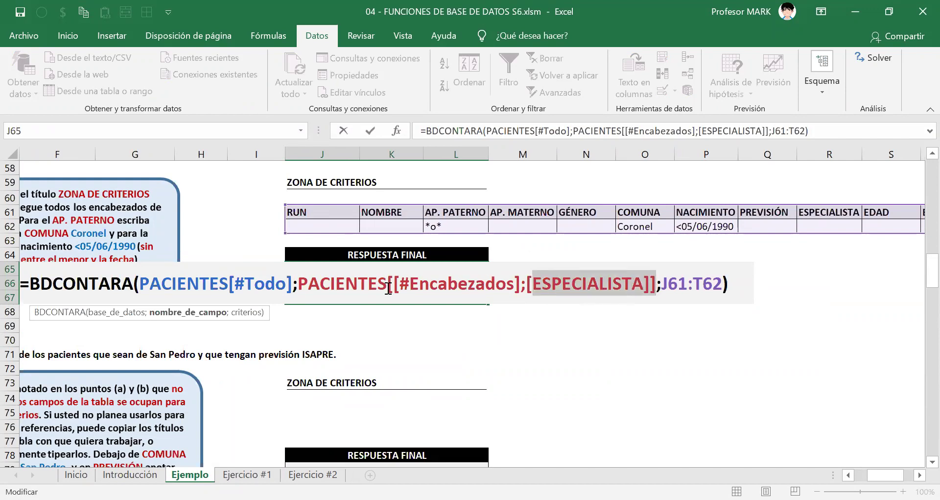
pyautogui.moveTo(400, 286); pyautogui.dragTo(493, 286)
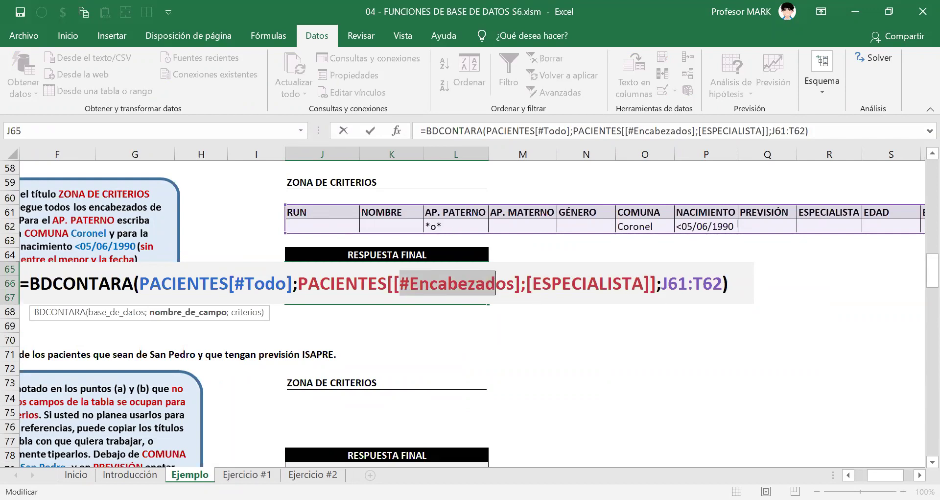
pyautogui.click(920, 474)
pyautogui.click(920, 475)
pyautogui.click(920, 475)
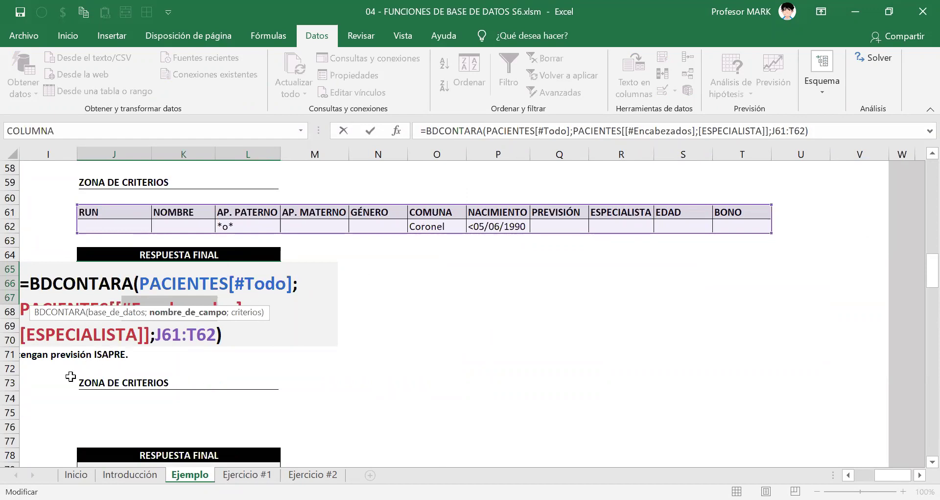
pyautogui.click(849, 474)
pyautogui.click(848, 474)
pyautogui.click(849, 475)
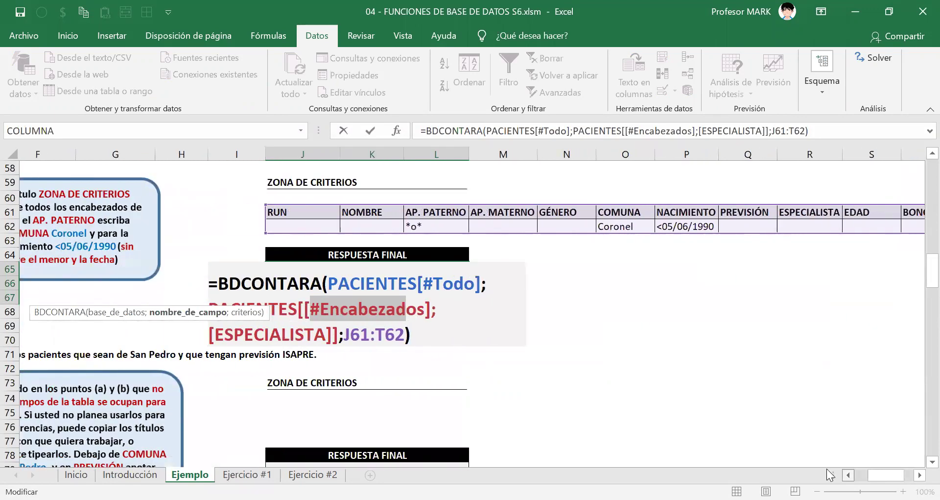
pyautogui.click(380, 278)
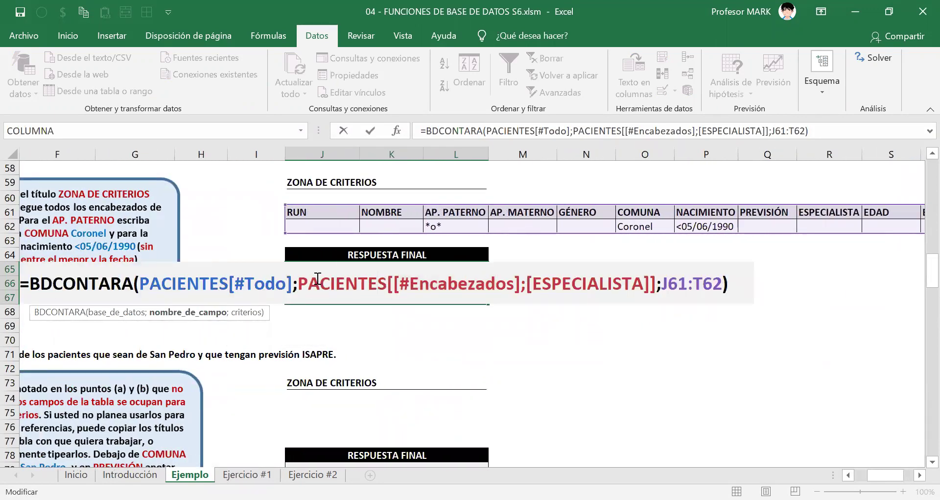
pyautogui.moveTo(299, 283); pyautogui.dragTo(525, 283)
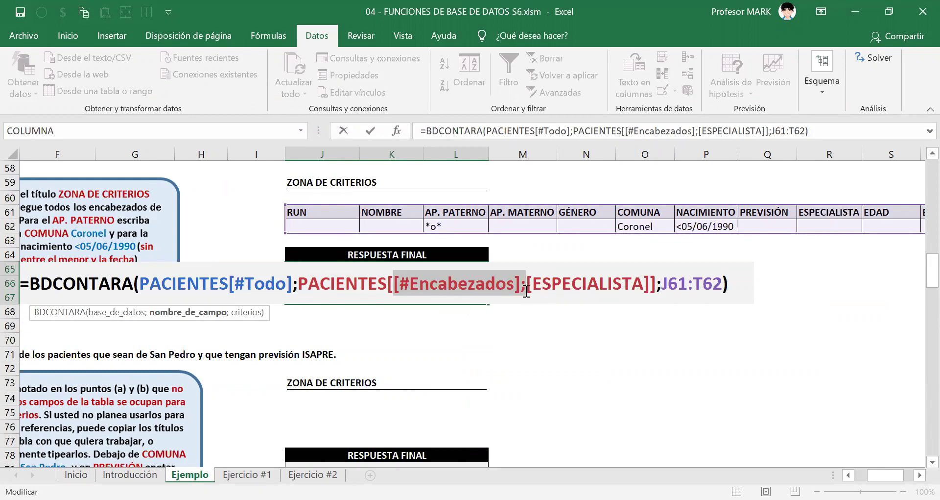
pyautogui.moveTo(542, 283); pyautogui.dragTo(613, 284)
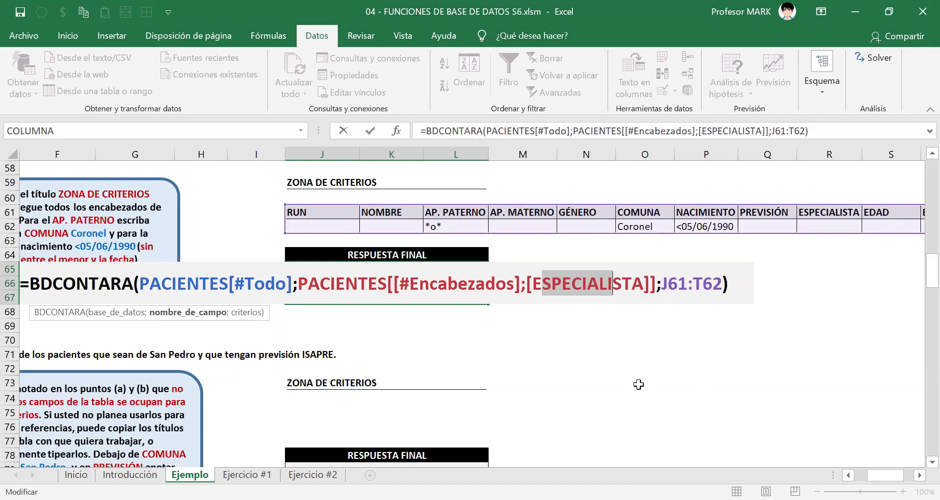
# Replace the structured field reference in the formula with cell R61 from the criteria zone and confirm the formula.
pyautogui.moveTo(299, 289); pyautogui.dragTo(655, 288)
pyautogui.press('Delete')
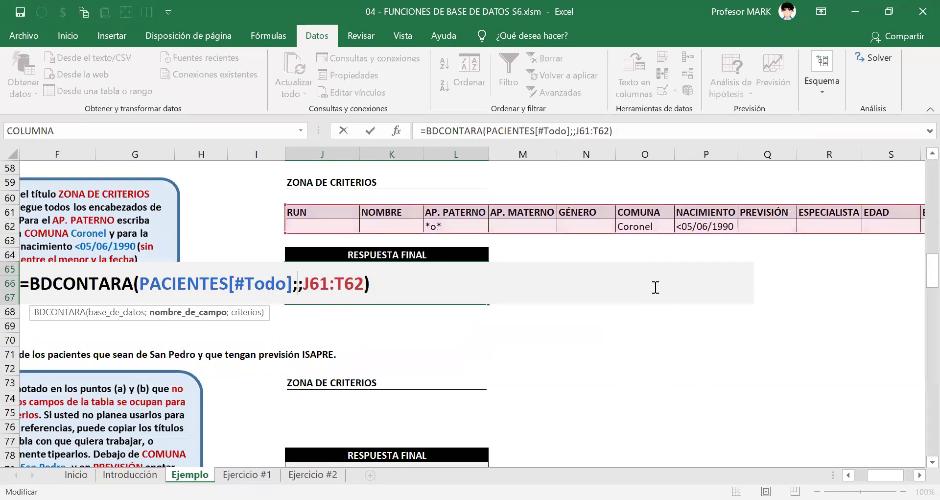
pyautogui.hscroll(4, 489, 294)
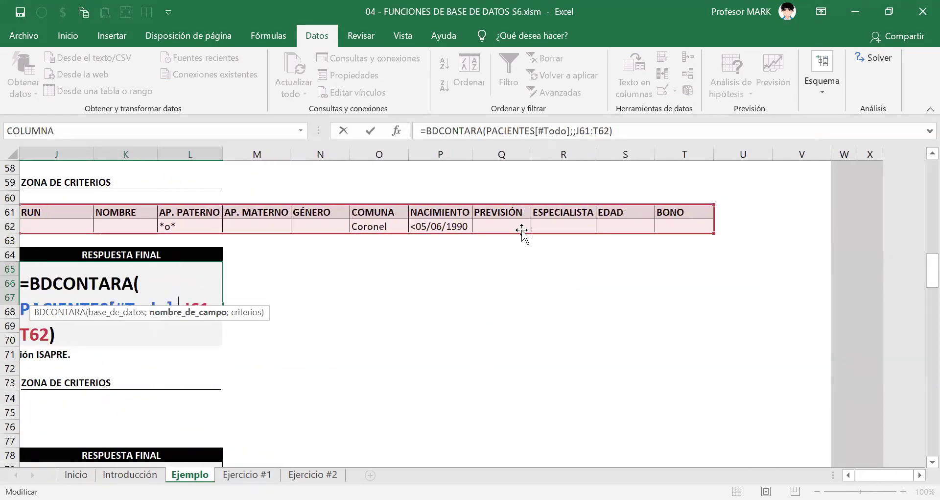
pyautogui.click(566, 217)
pyautogui.press('Return')
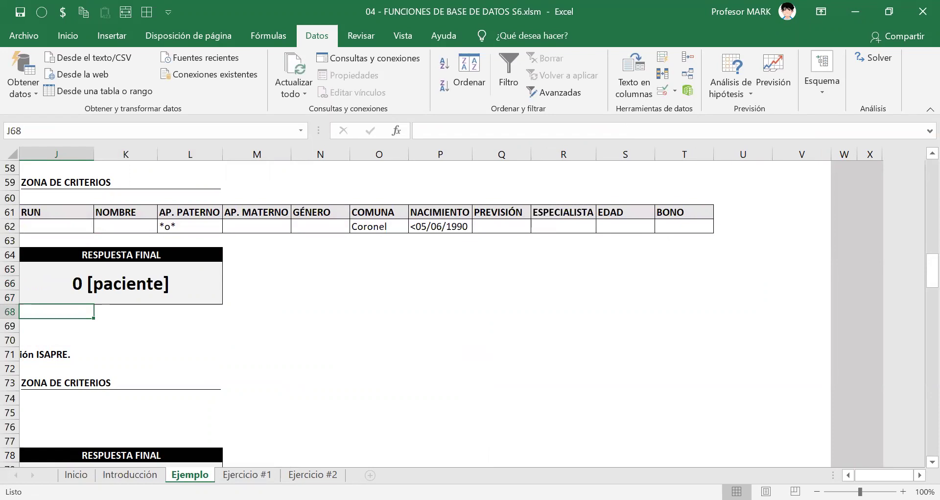
# Check question (b)'s formula in J65 and the AP. PATERNO criterion in cell L62.
pyautogui.hscroll(-3, 470, 303)
pyautogui.press('Up')
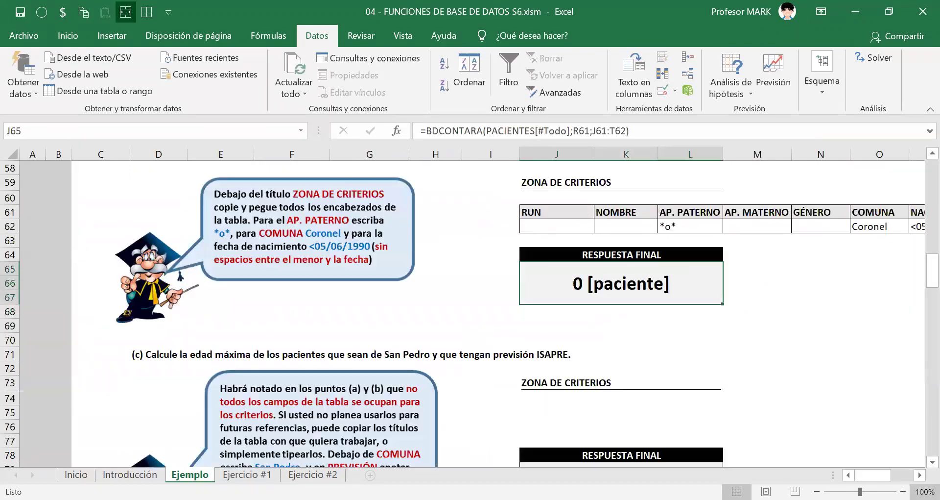
pyautogui.hscroll(2, 898, 461)
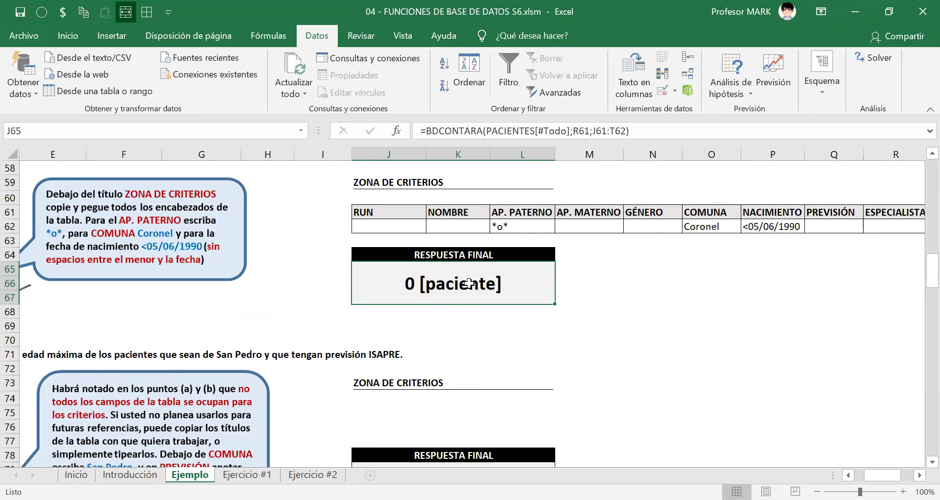
pyautogui.click(520, 227)
pyautogui.scroll(1, 446, 271)
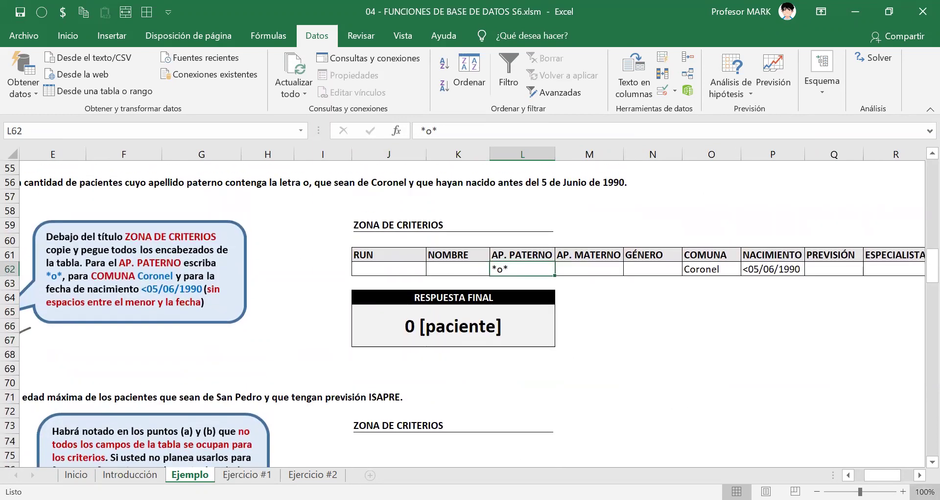
# Filter the patient table's AP. PATERNO column to surnames that contain "o".
pyautogui.click(920, 475)
pyautogui.moveTo(886, 474); pyautogui.dragTo(889, 474)
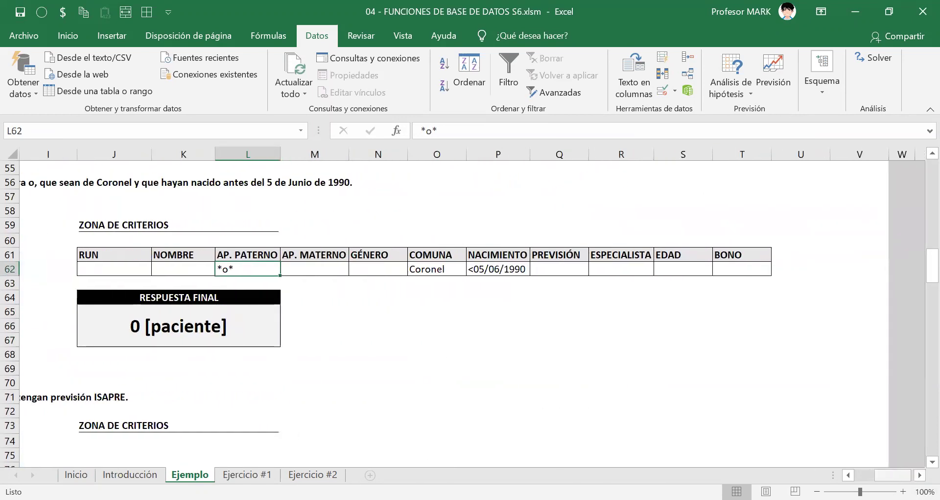
pyautogui.hscroll(-3, 195, 269)
pyautogui.scroll(18, 196, 269)
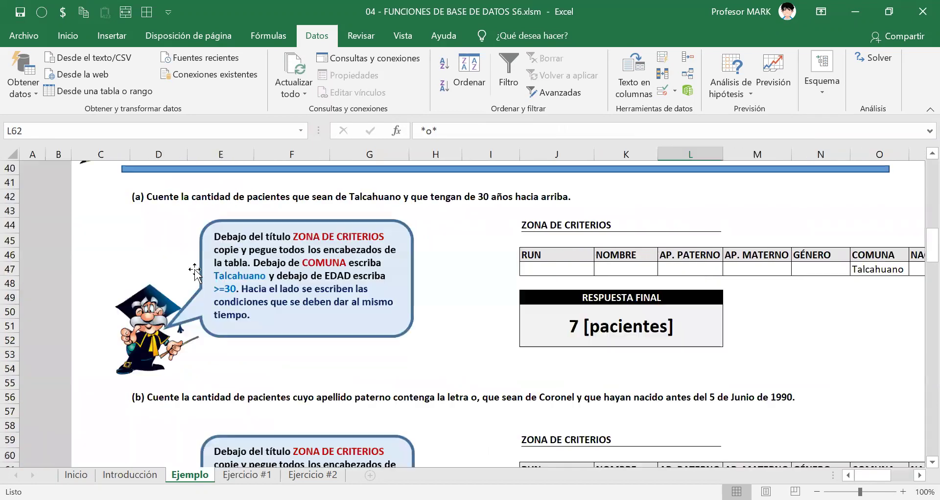
pyautogui.scroll(-2, 219, 197)
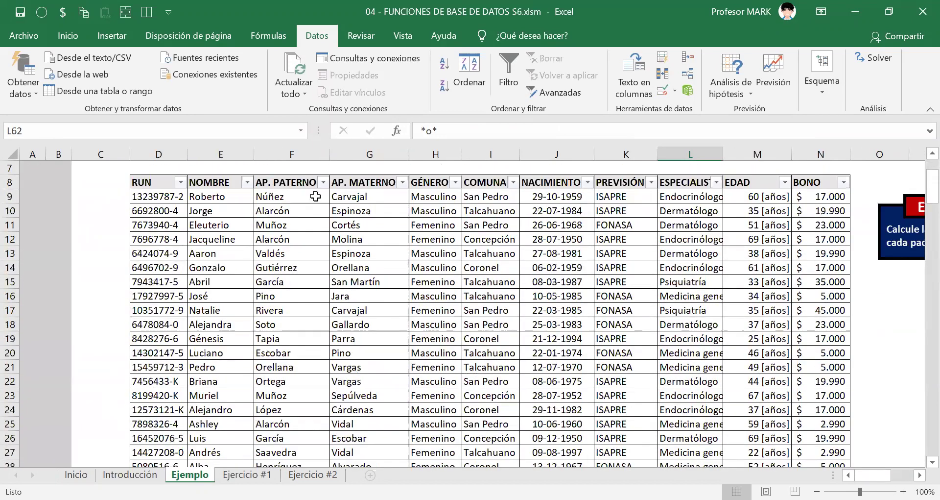
pyautogui.click(324, 181)
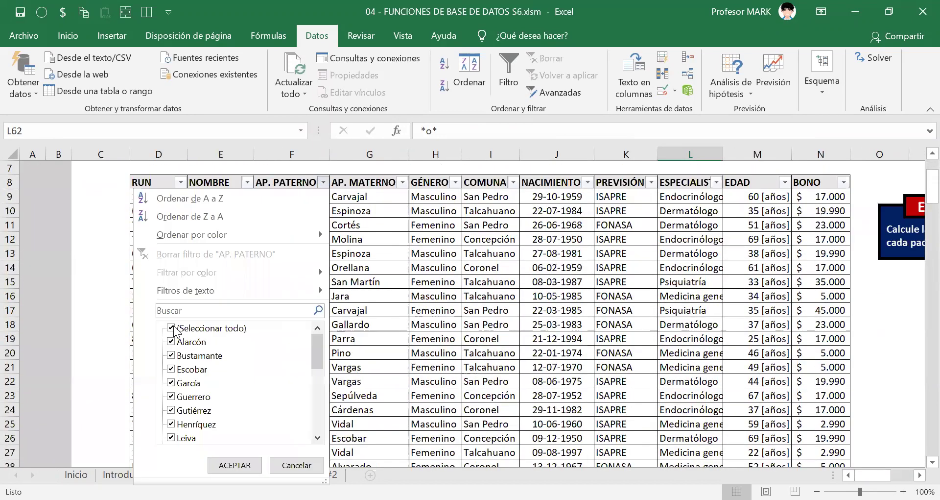
pyautogui.moveTo(196, 292)
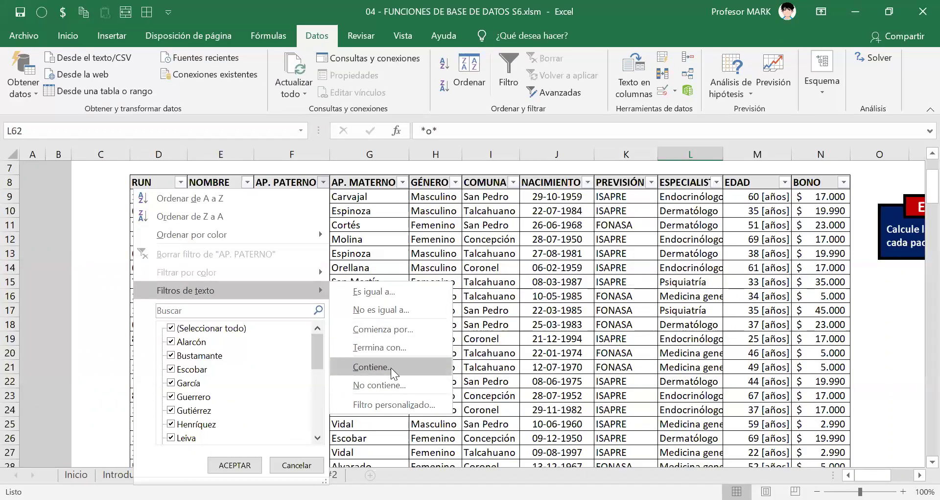
pyautogui.click(391, 366)
pyautogui.write('o')
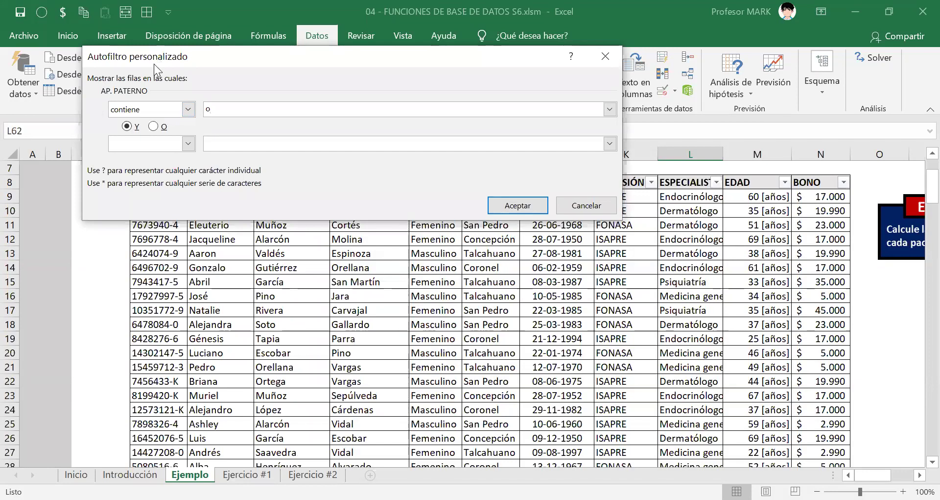
pyautogui.moveTo(154, 63); pyautogui.dragTo(138, 143)
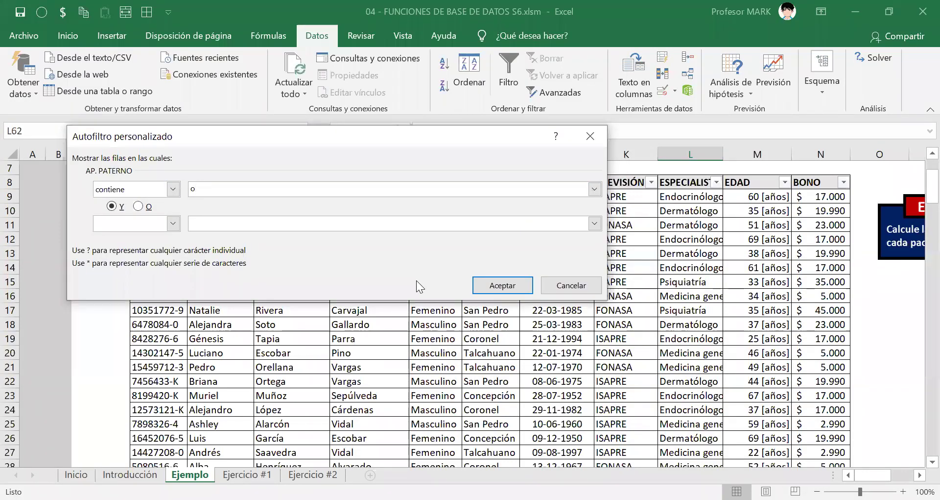
pyautogui.click(508, 284)
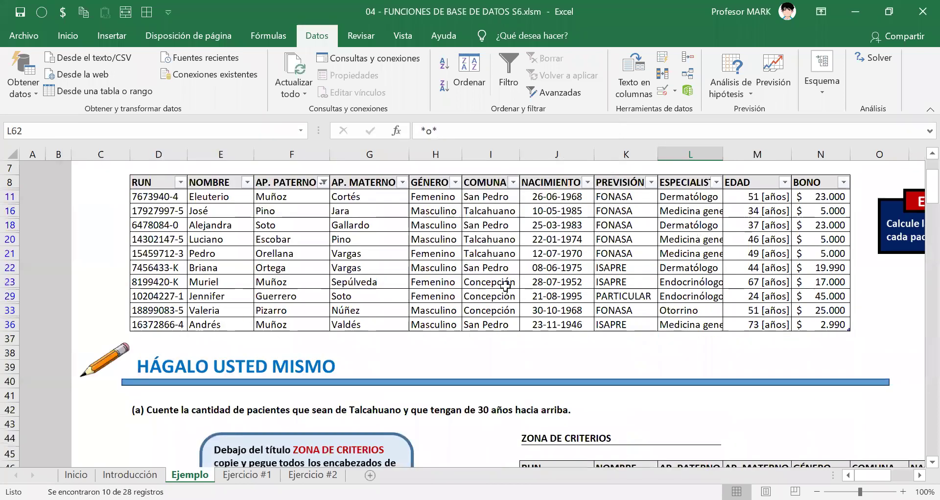
# Check the filtered paternal surnames and look for Coronel among the COMUNA column's filter options.
pyautogui.moveTo(281, 198); pyautogui.dragTo(286, 325)
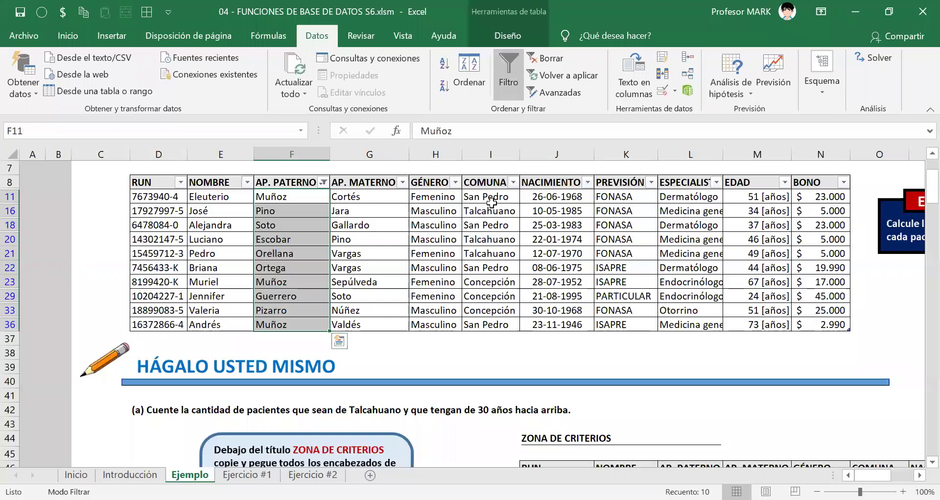
pyautogui.click(511, 182)
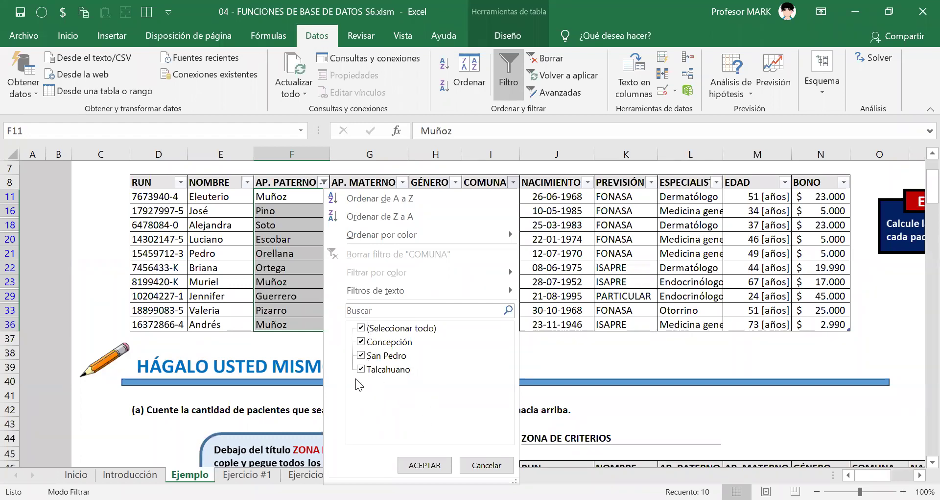
pyautogui.click(363, 328)
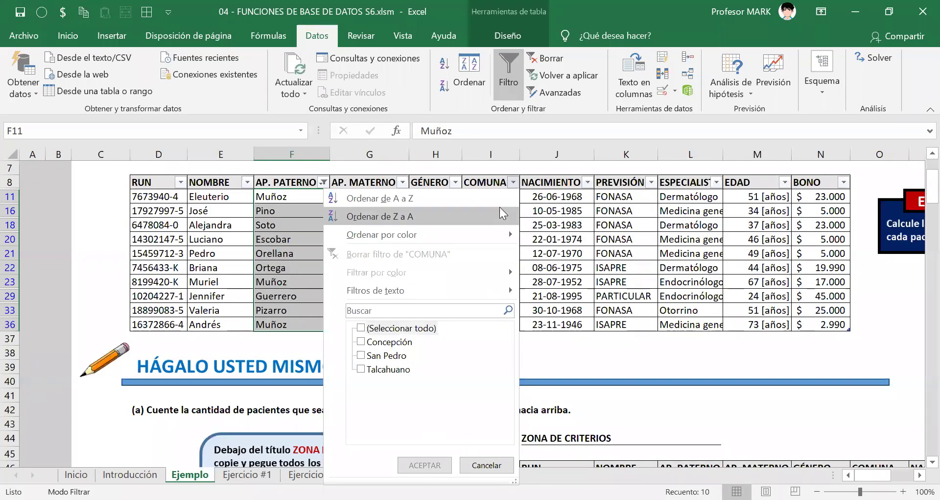
pyautogui.press('Escape')
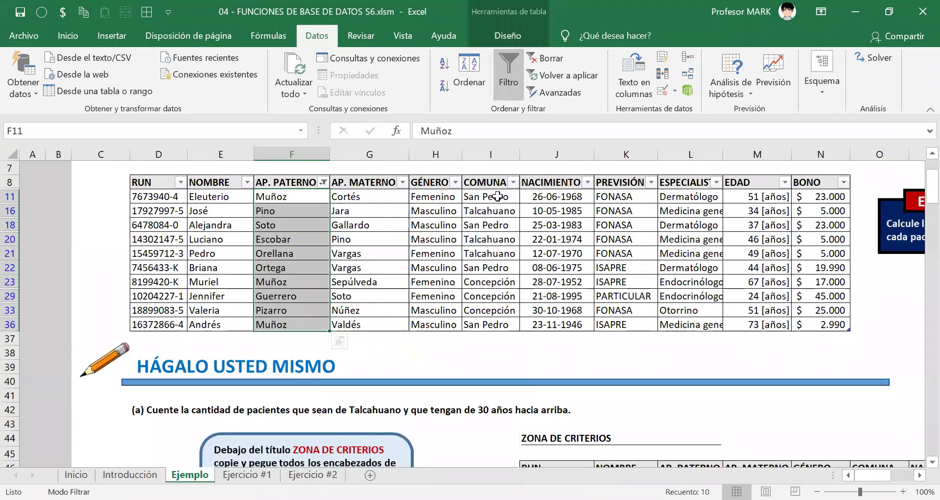
# Clear the filter on the patient table's AP. PATERNO column.
pyautogui.click(306, 265)
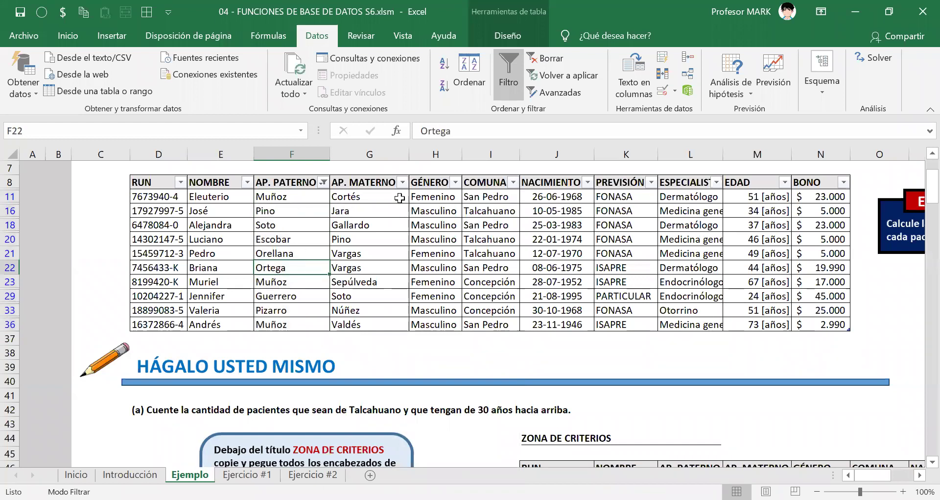
pyautogui.hotkey('alt', 'Down')
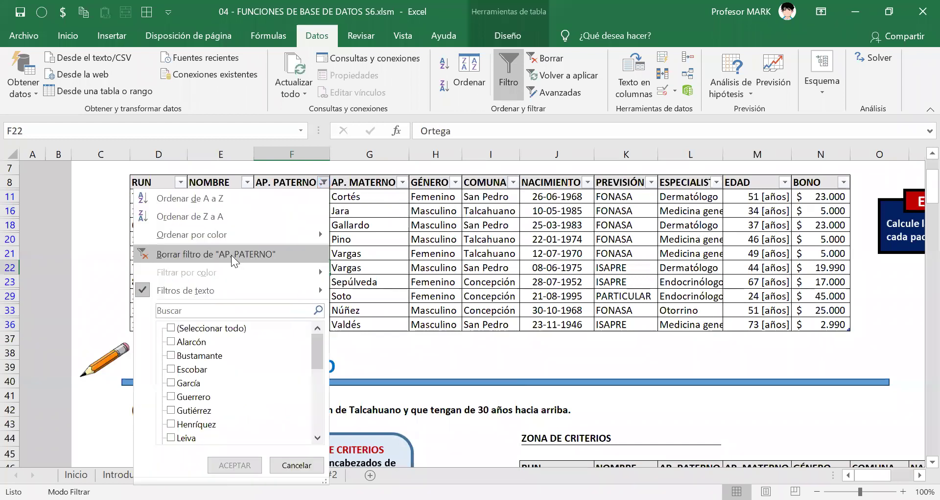
pyautogui.click(233, 260)
# Copy question (b)'s criteria headers, J61:T61, into question (c)'s criteria zone starting at J75.
pyautogui.scroll(-20, 341, 269)
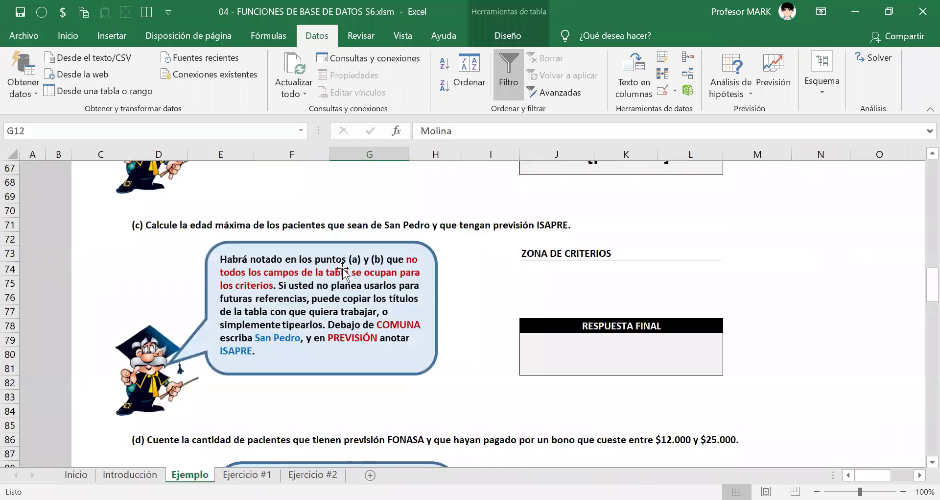
pyautogui.scroll(6, 342, 270)
pyautogui.scroll(4, 342, 270)
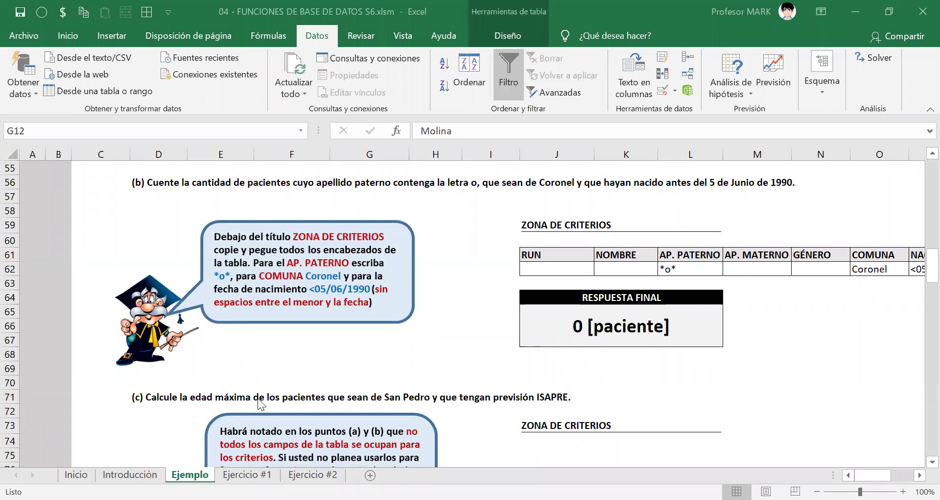
pyautogui.scroll(-1, 257, 397)
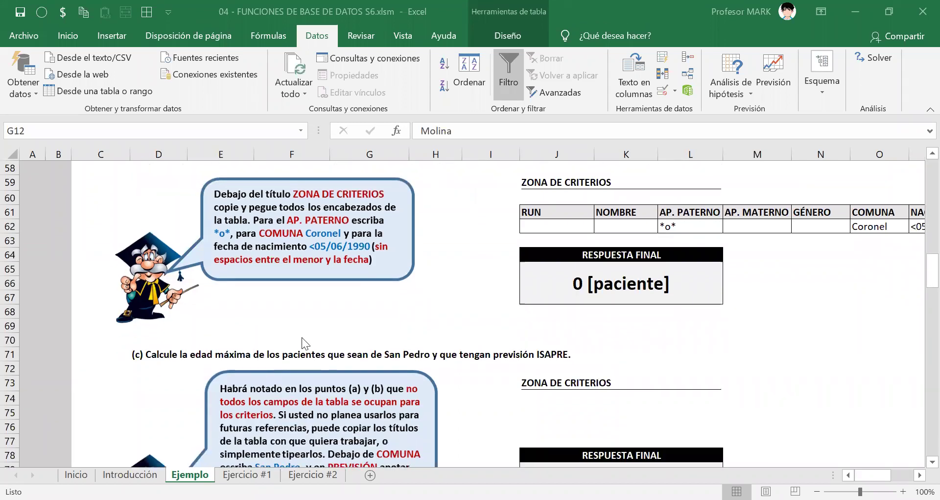
pyautogui.click(194, 354)
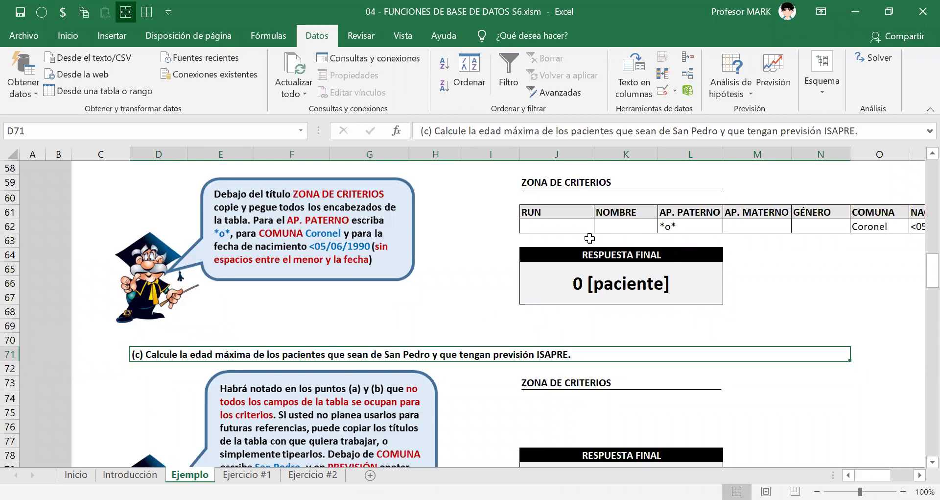
pyautogui.click(569, 212)
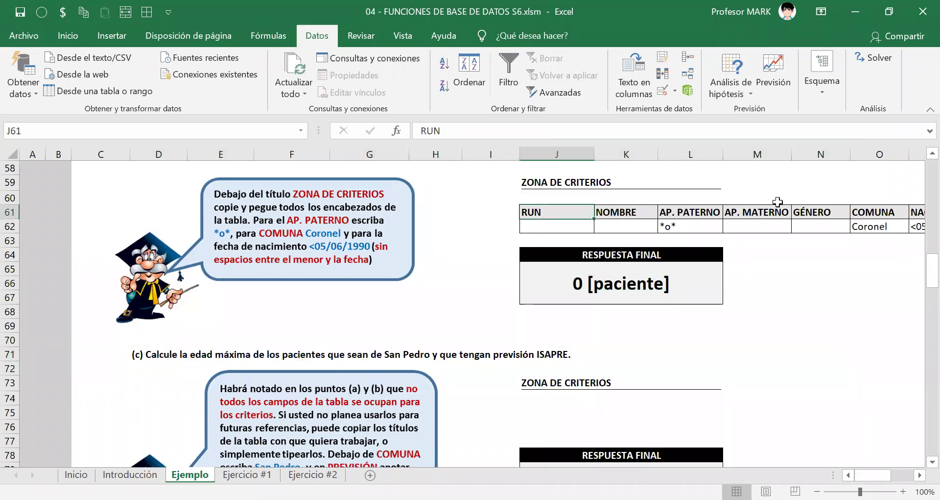
pyautogui.hotkey('ctrl', 'shift', 'Right')
pyautogui.hotkey('ctrl', 'c')
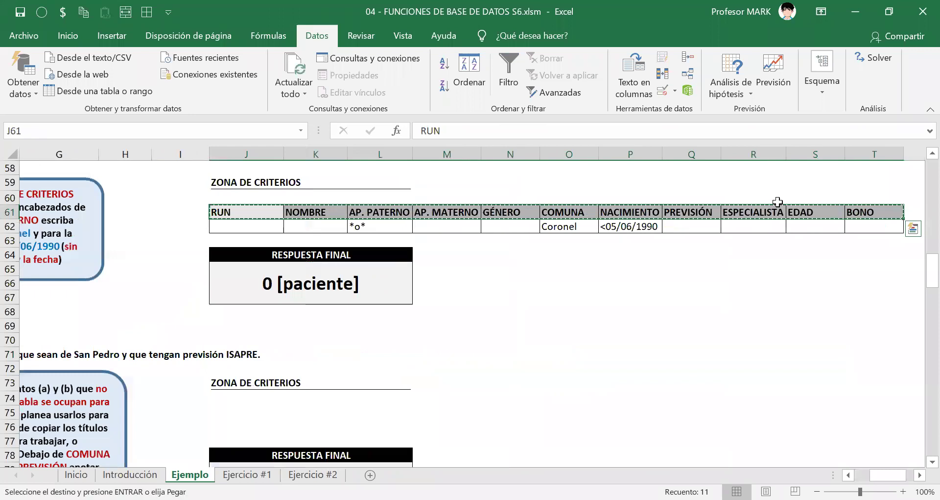
pyautogui.press('Down')
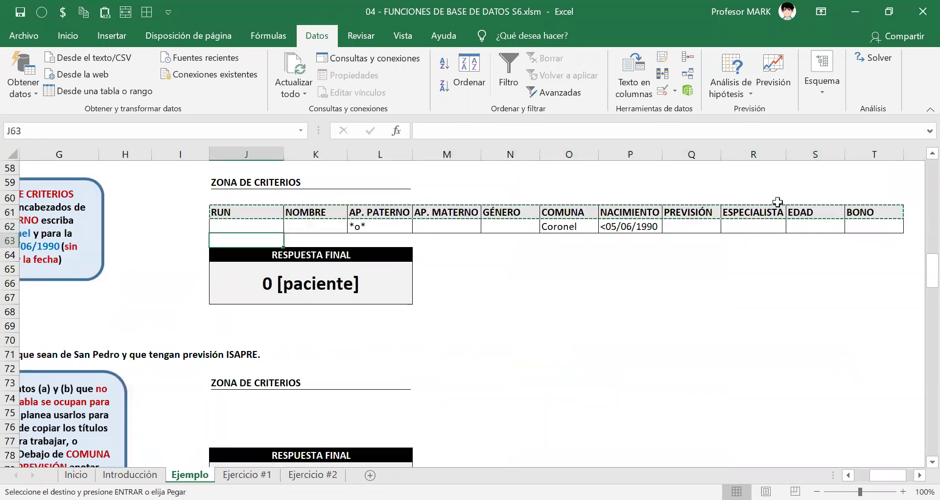
pyautogui.press('Down')
pyautogui.press('Down')
pyautogui.press('Down')
pyautogui.press('Down')
pyautogui.press('Down')
pyautogui.press('Down')
pyautogui.press('Down')
pyautogui.press('Down')
pyautogui.press('Down')
pyautogui.press('Down')
pyautogui.press('Down')
pyautogui.press('Down')
pyautogui.press('Down')
pyautogui.hotkey('ctrl', 'v')
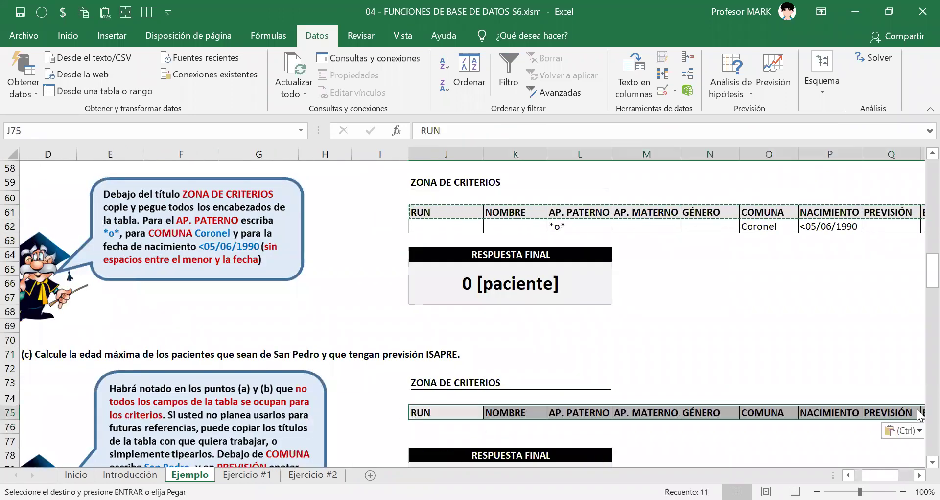
# Add cell borders to question (c)'s header row and the blank criteria row below it, J75:T76.
pyautogui.press('Escape')
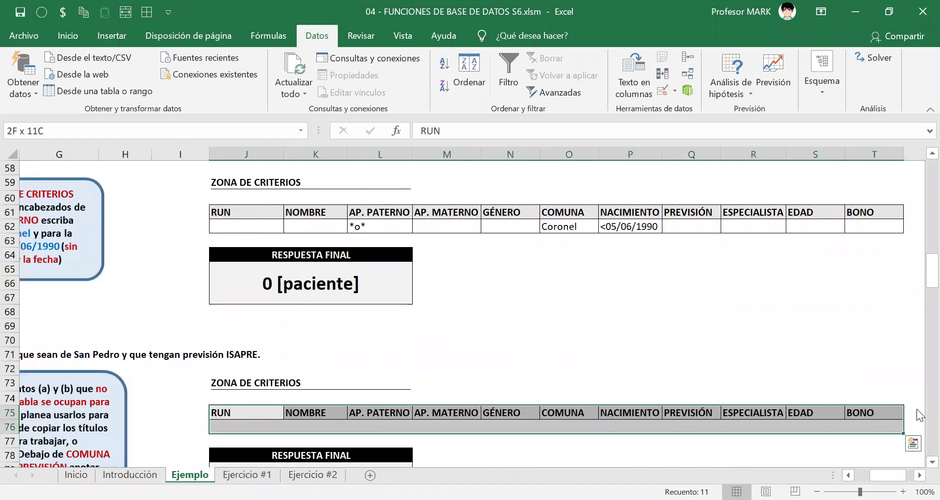
pyautogui.press('Left')
pyautogui.press('Left')
pyautogui.press('Left')
pyautogui.press('Left')
pyautogui.press('Left')
pyautogui.press('Left')
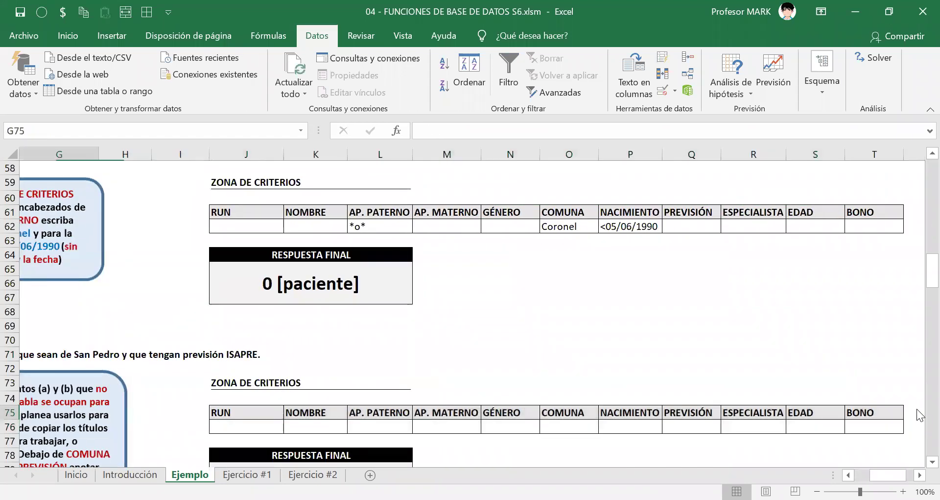
# Enter San Pedro as the COMUNA criterion in cell O76 of question (c)'s criteria zone.
pyautogui.press('Up')
pyautogui.press('Up')
pyautogui.press('Up')
pyautogui.press('Up')
pyautogui.press('Down')
pyautogui.press('Down')
pyautogui.press('Down')
pyautogui.press('Down')
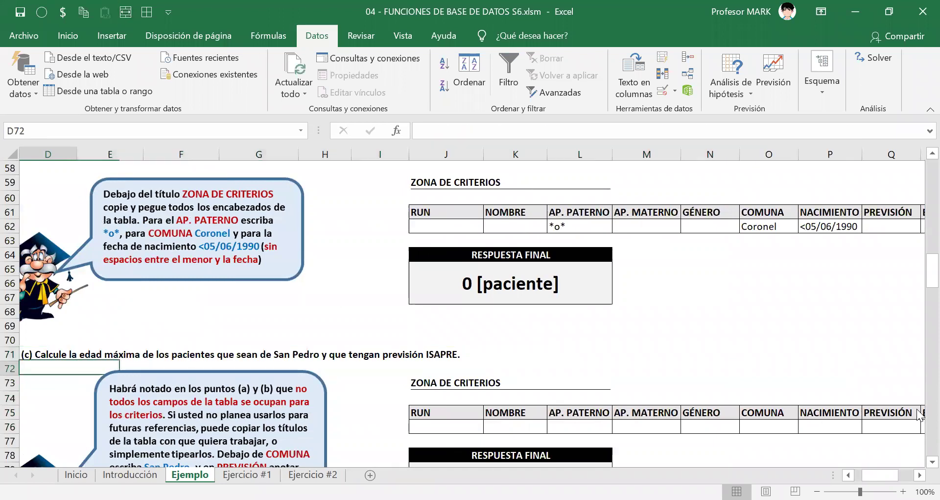
pyautogui.press('Right')
pyautogui.press('Right')
pyautogui.press('Right')
pyautogui.press('Right')
pyautogui.press('Right')
pyautogui.press('Right')
pyautogui.press('Right')
pyautogui.press('Right')
pyautogui.press('Right')
pyautogui.press('Right')
pyautogui.press('Right')
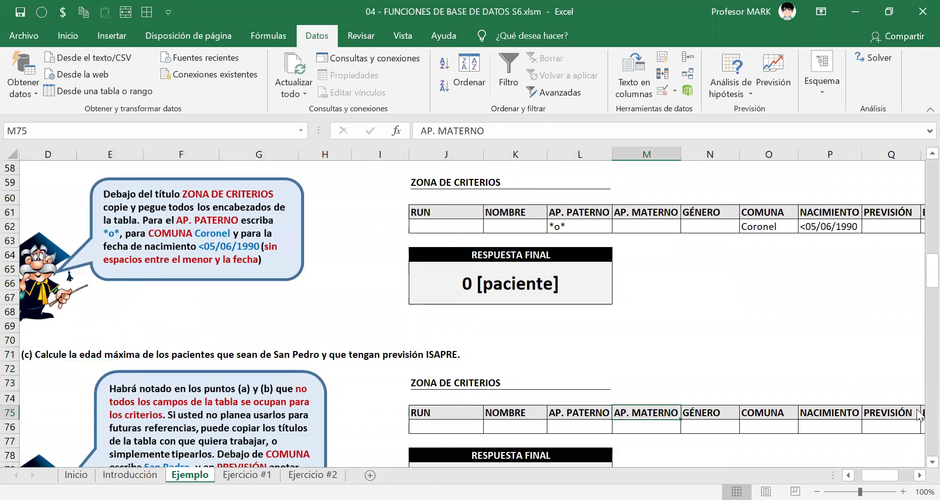
pyautogui.press('Down')
pyautogui.write('San Pedro')
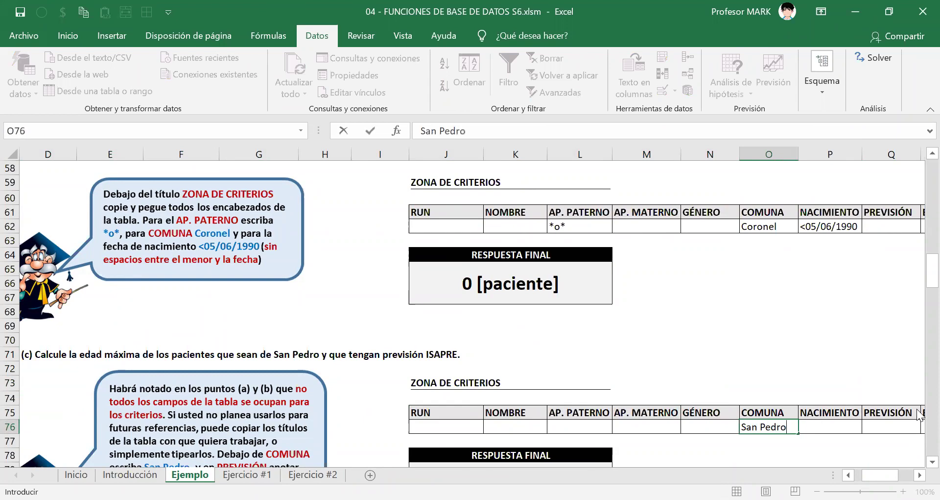
pyautogui.press('Return')
pyautogui.press('Up')
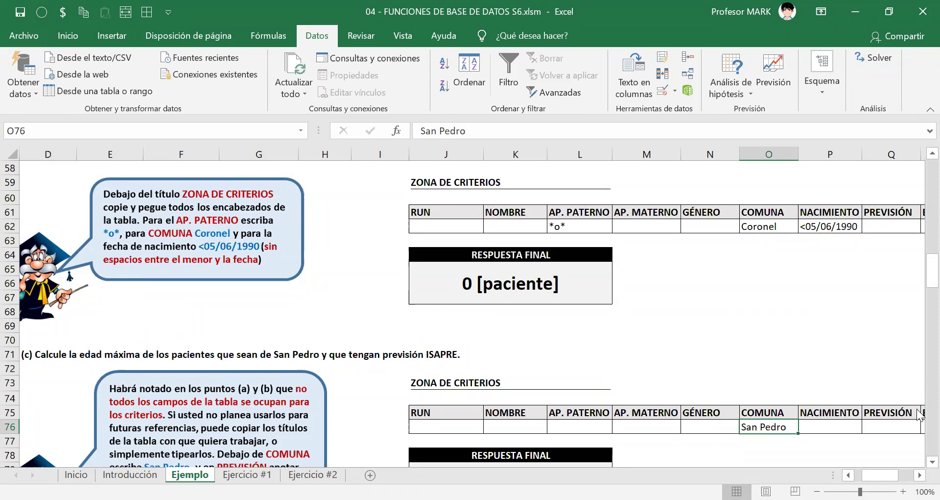
# Enter ISAPRE as the PREVISIÓN criterion in cell Q76 of question (c)'s criteria zone.
pyautogui.press('Right')
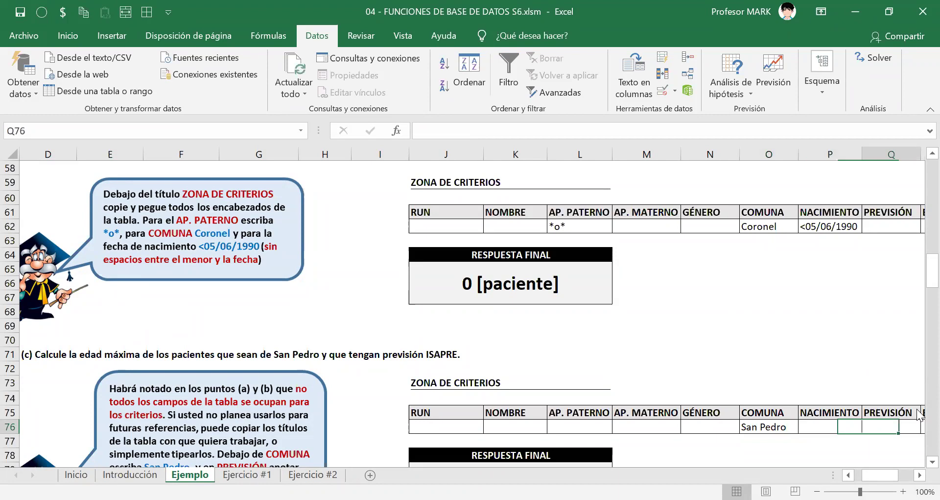
pyautogui.press('Right')
pyautogui.press('Right')
pyautogui.press('Left')
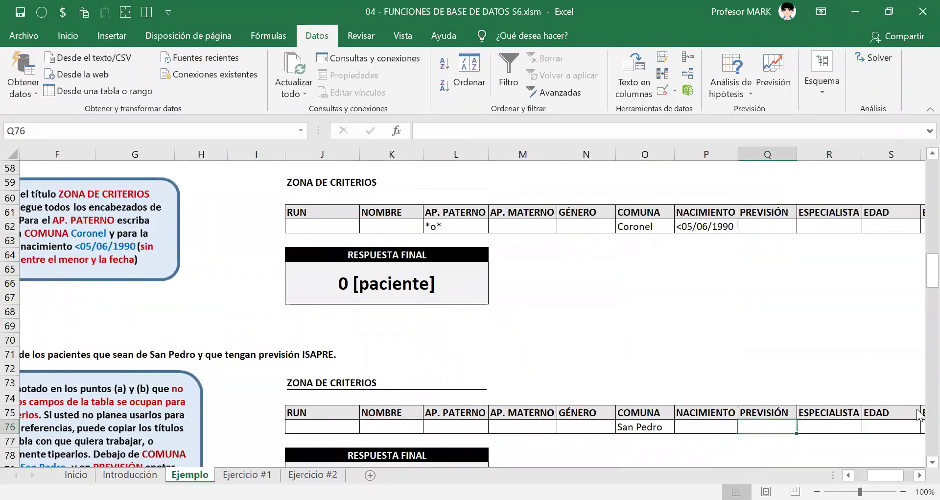
pyautogui.write('ISAPRE')
pyautogui.press('Return')
pyautogui.press('Up')
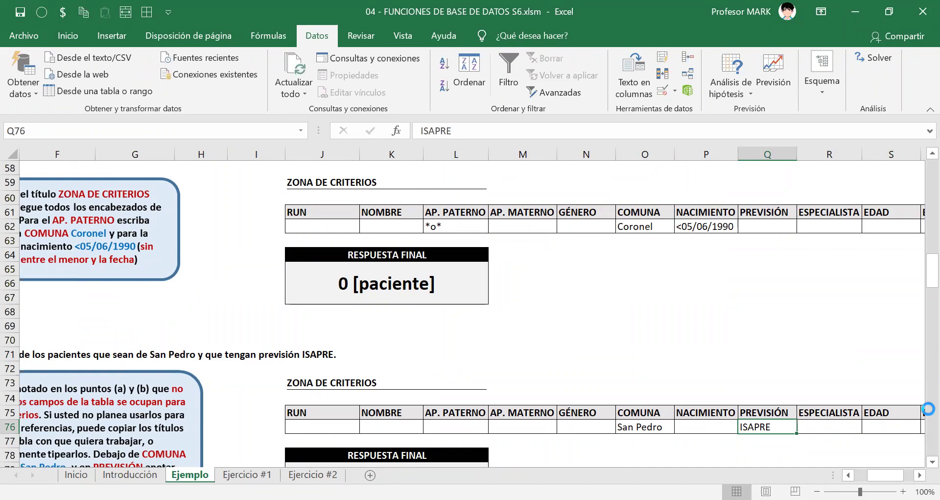
# Start a BDMAX formula in question (c)'s answer cell J79, with PACIENTES[#Todo] as its database argument.
pyautogui.moveTo(885, 475); pyautogui.dragTo(872, 475)
pyautogui.scroll(-2, 397, 361)
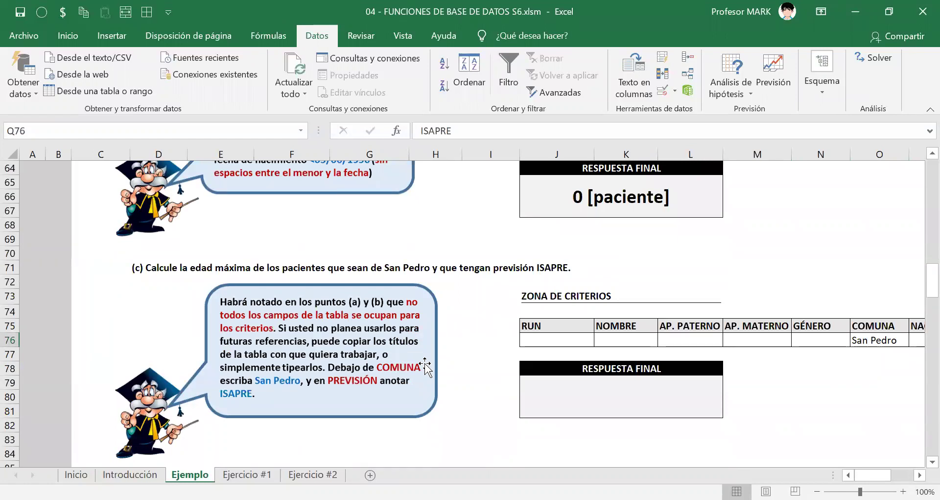
pyautogui.scroll(3, 424, 367)
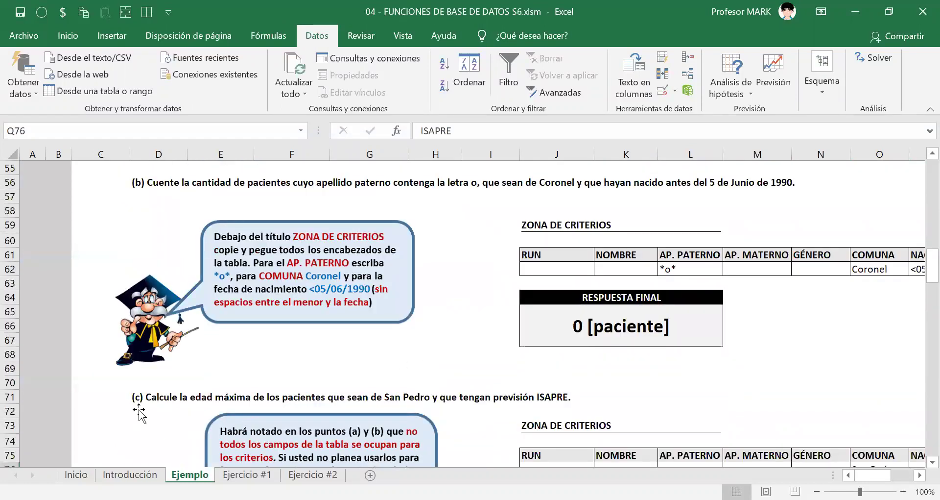
pyautogui.scroll(-4, 622, 392)
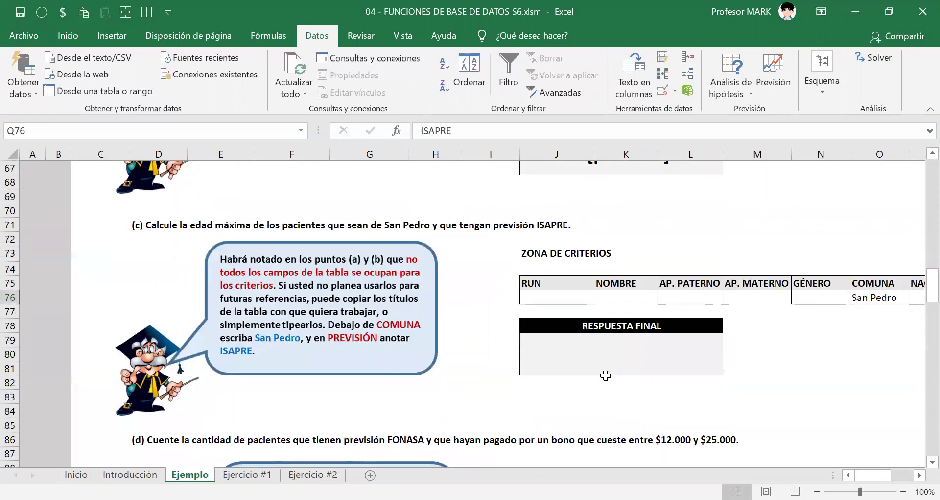
pyautogui.click(606, 375)
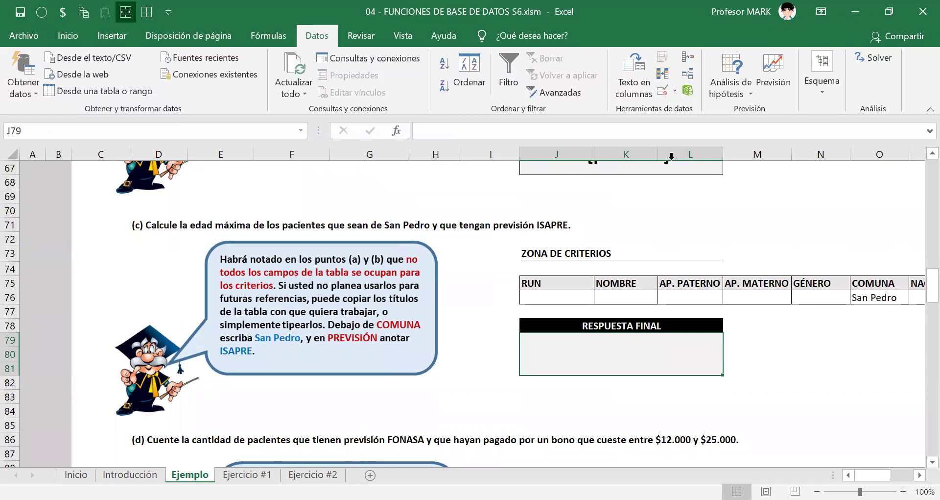
pyautogui.write('=bd')
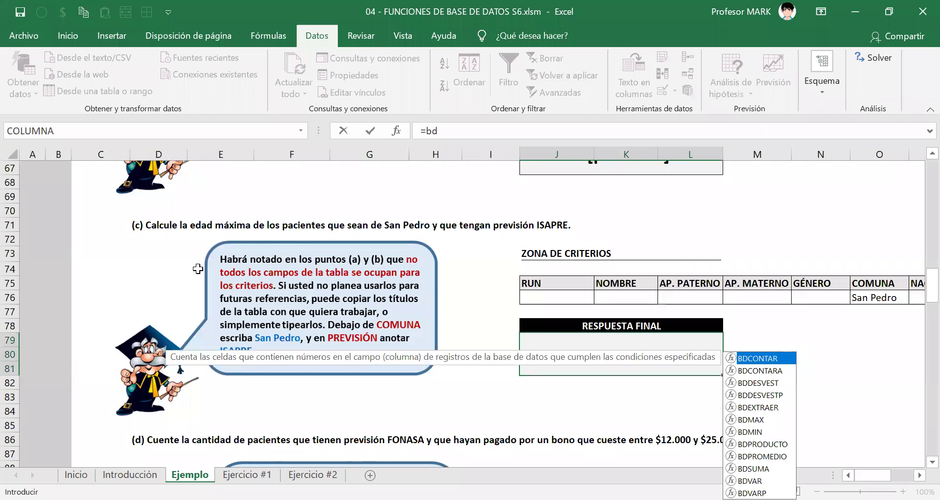
pyautogui.scroll(5, 198, 268)
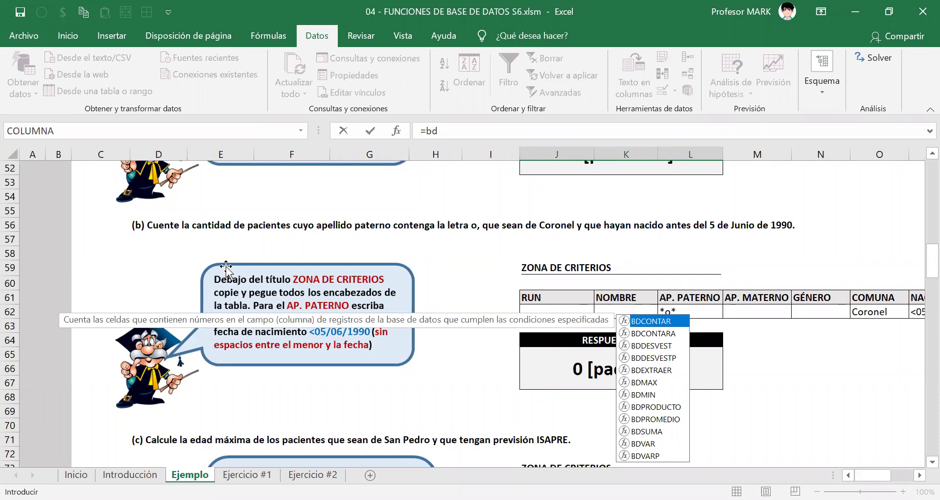
pyautogui.scroll(-3, 223, 267)
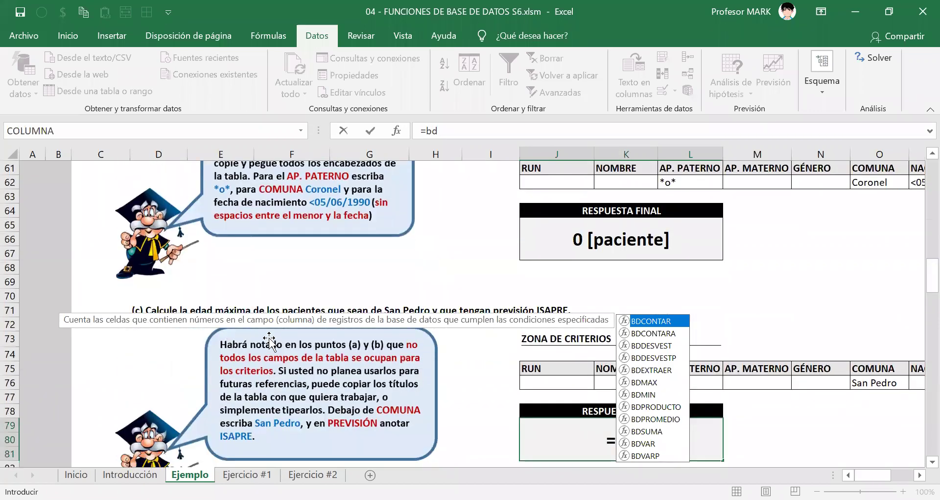
pyautogui.scroll(-2, 271, 343)
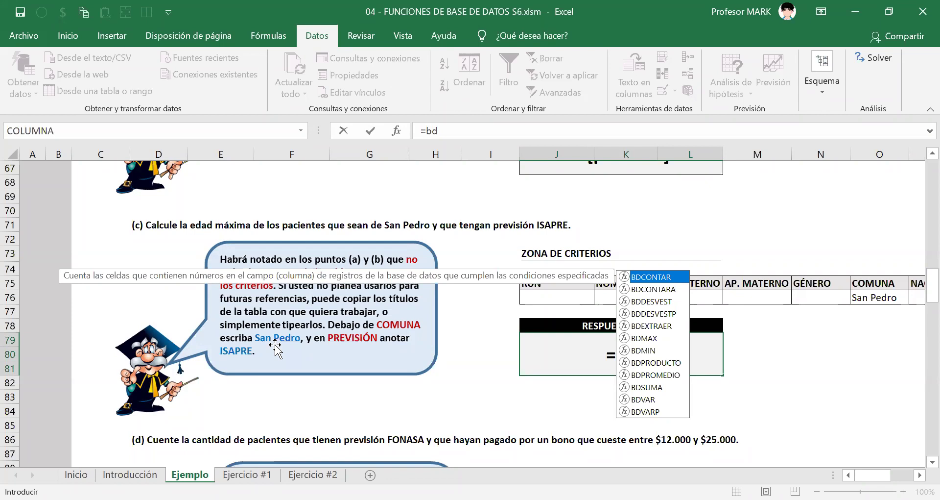
pyautogui.click(647, 338)
pyautogui.doubleClick(647, 337)
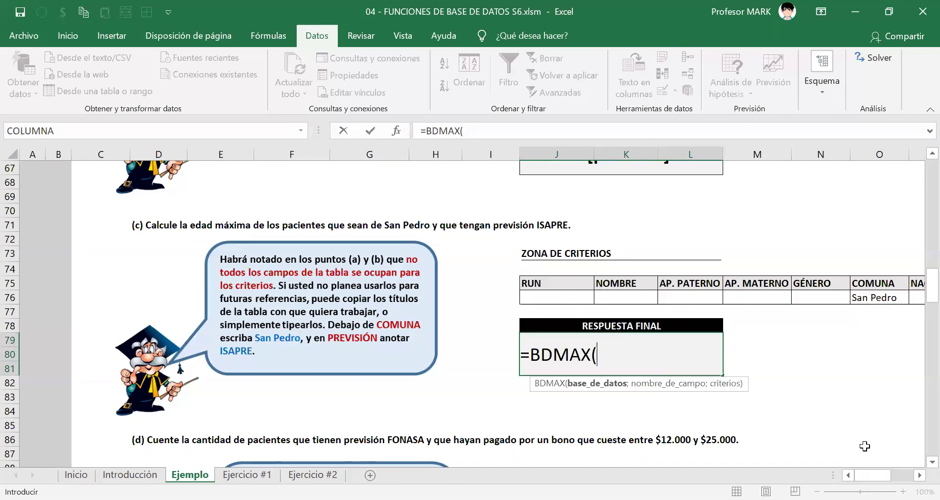
pyautogui.write('PACIENTES')
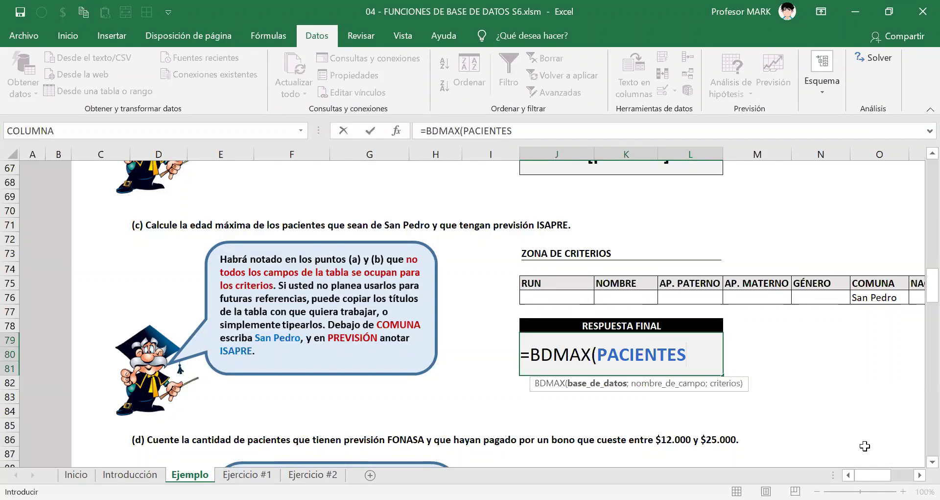
pyautogui.write('[')
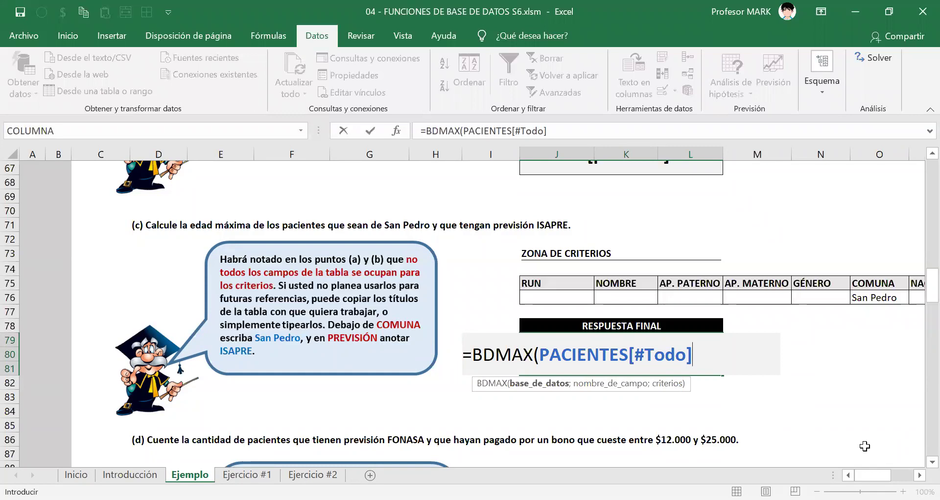
# Complete the BDMAX formula with the EDAD header S75 as the field and J75:T76 as the criteria range.
pyautogui.write(';')
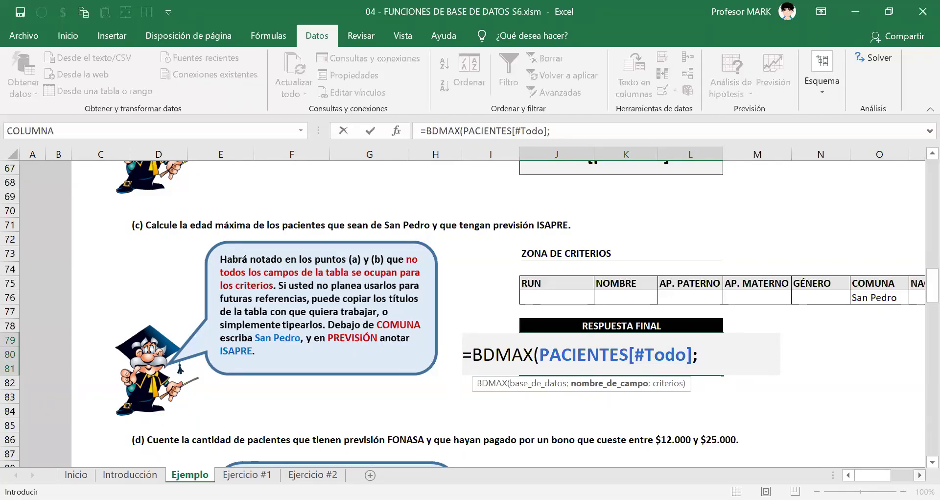
pyautogui.hscroll(5, 475, 313)
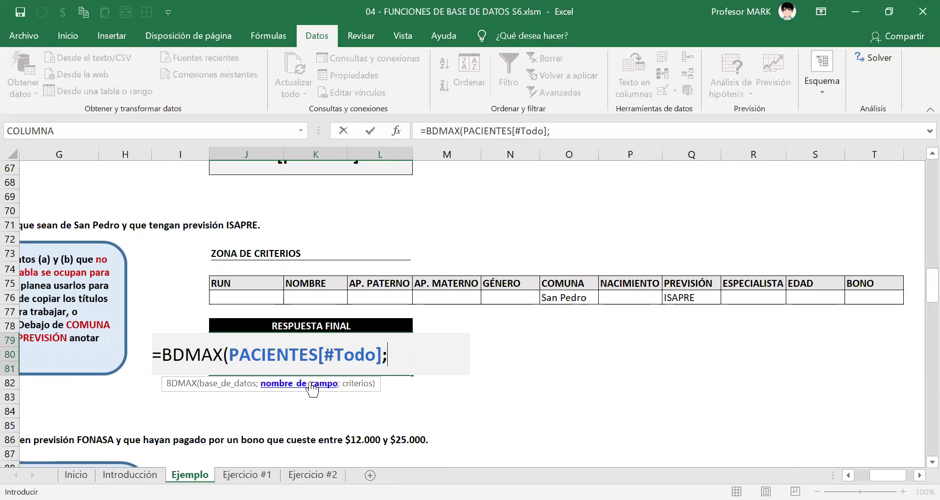
pyautogui.click(815, 284)
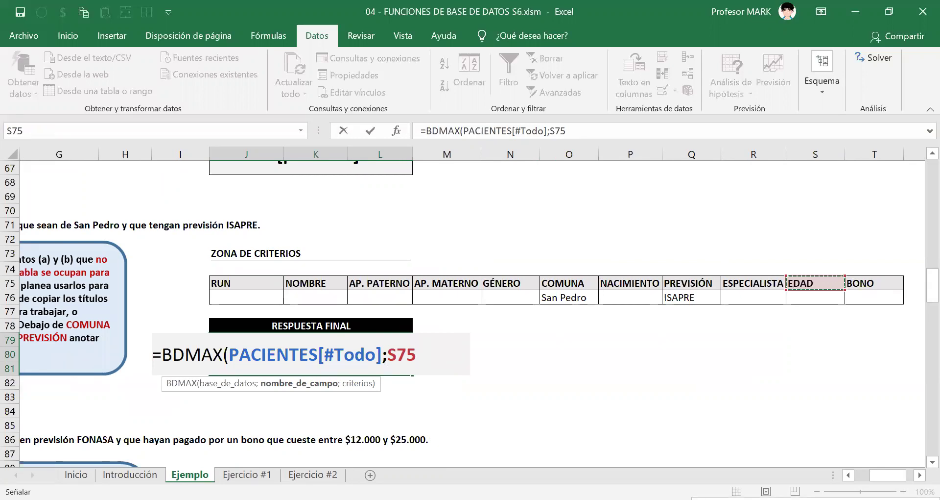
pyautogui.write(';')
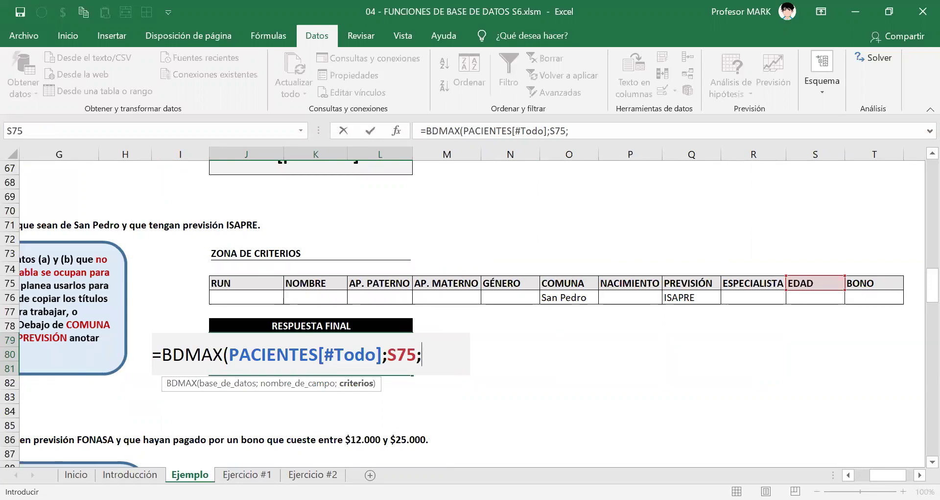
pyautogui.click(229, 283)
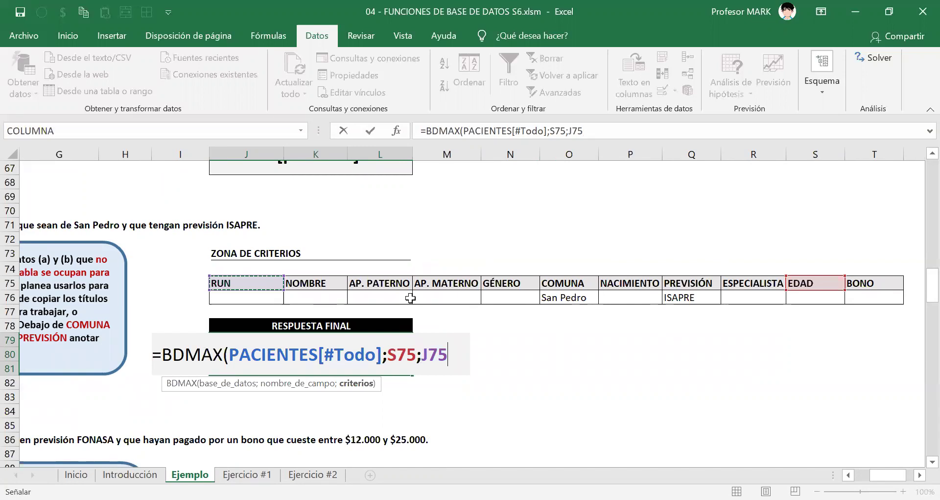
pyautogui.keyDown('shift'); pyautogui.click(863, 303); pyautogui.keyUp('shift')
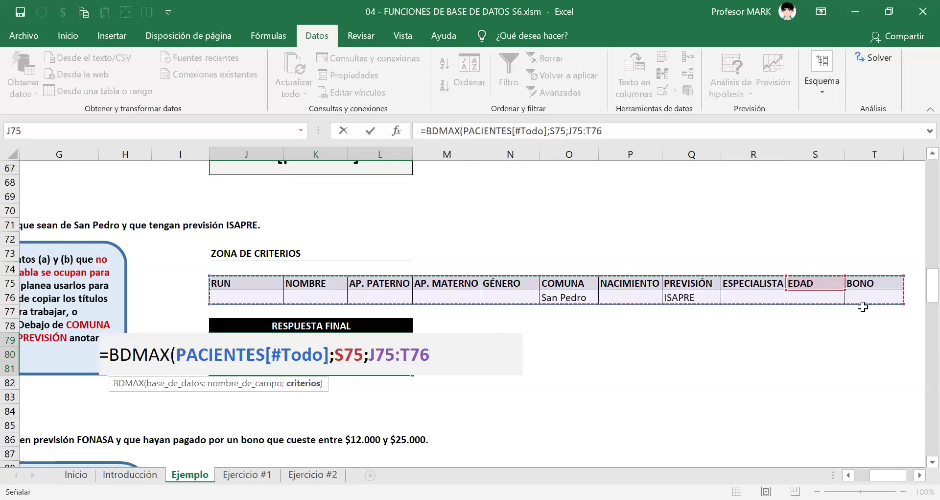
pyautogui.write(')')
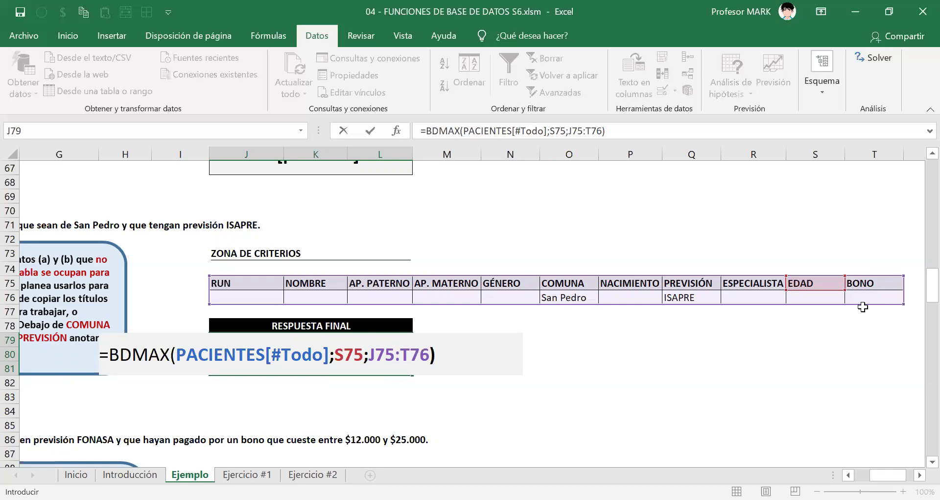
pyautogui.press('Return')
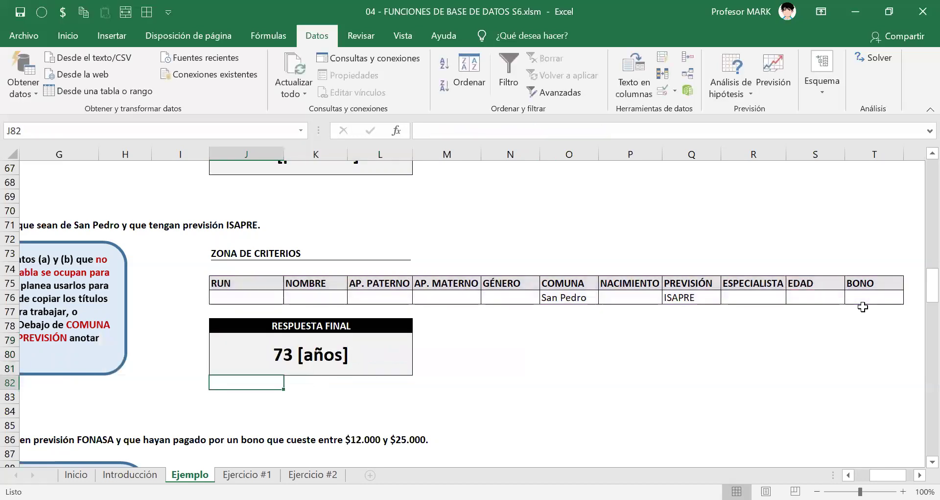
# Check the BDMAX formula and its highlighted references in cell J79 without changing it.
pyautogui.press('Up')
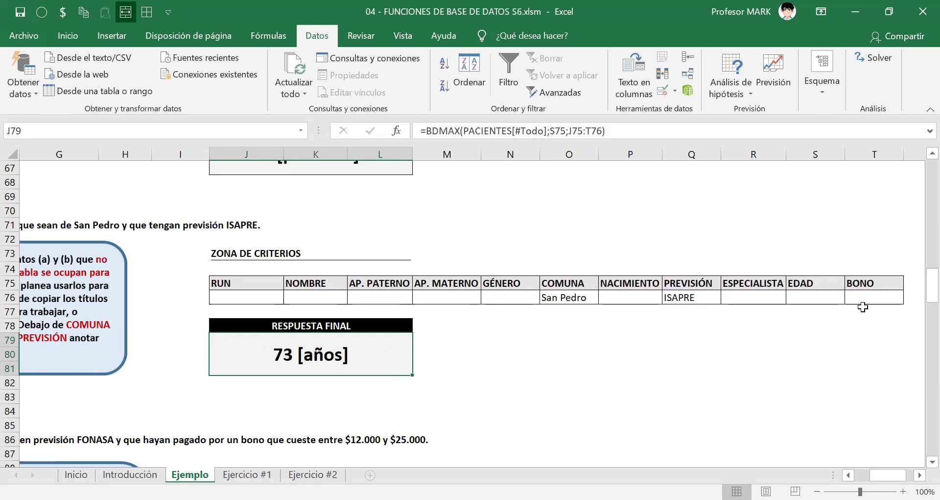
pyautogui.press('F2')
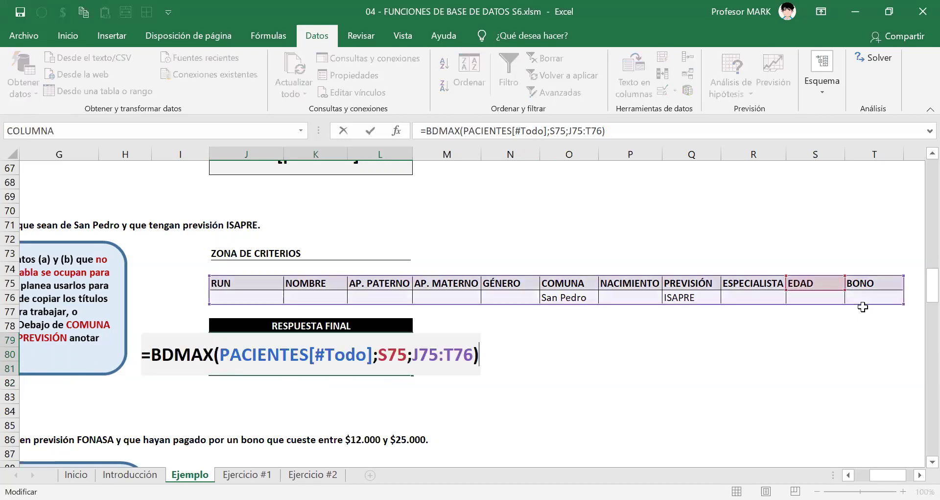
pyautogui.press('Escape')
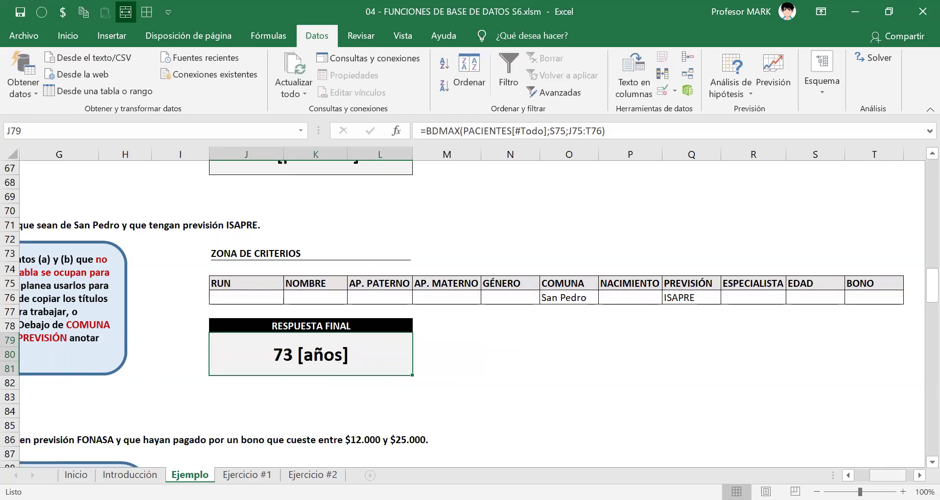
# Read question (d) in row 86 and its instructions for the FONASA and BONO criteria.
pyautogui.moveTo(887, 474); pyautogui.dragTo(871, 475)
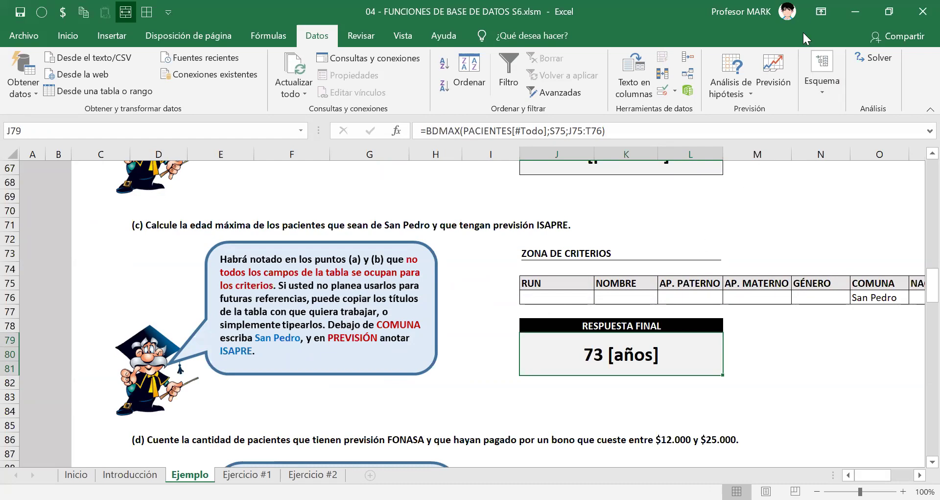
pyautogui.scroll(-2, 112, 262)
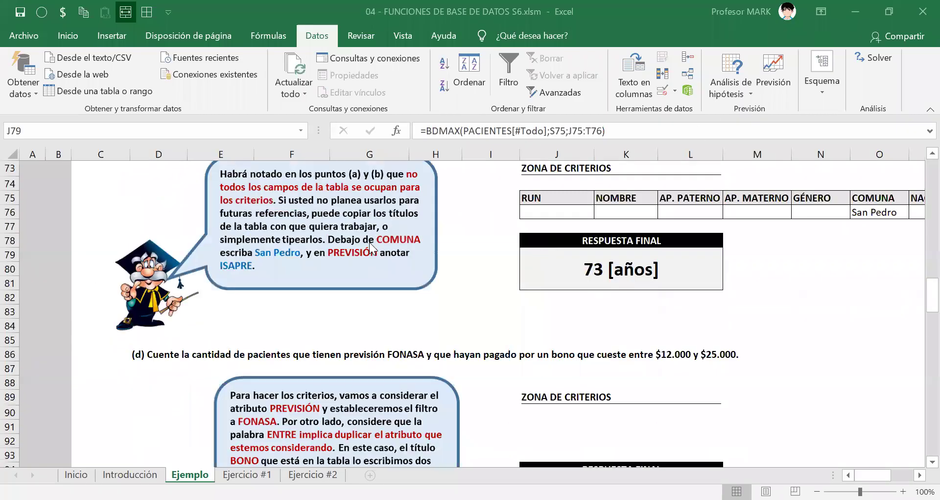
pyautogui.scroll(-2, 374, 252)
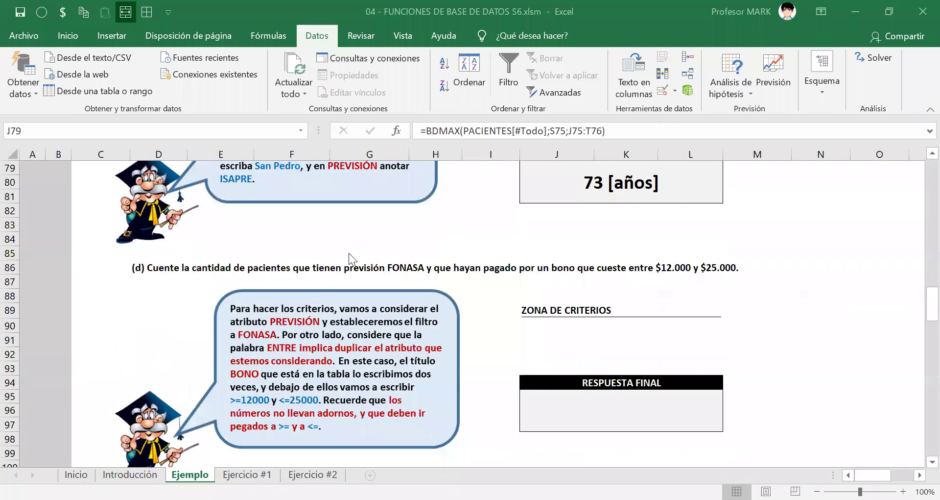
pyautogui.click(226, 268)
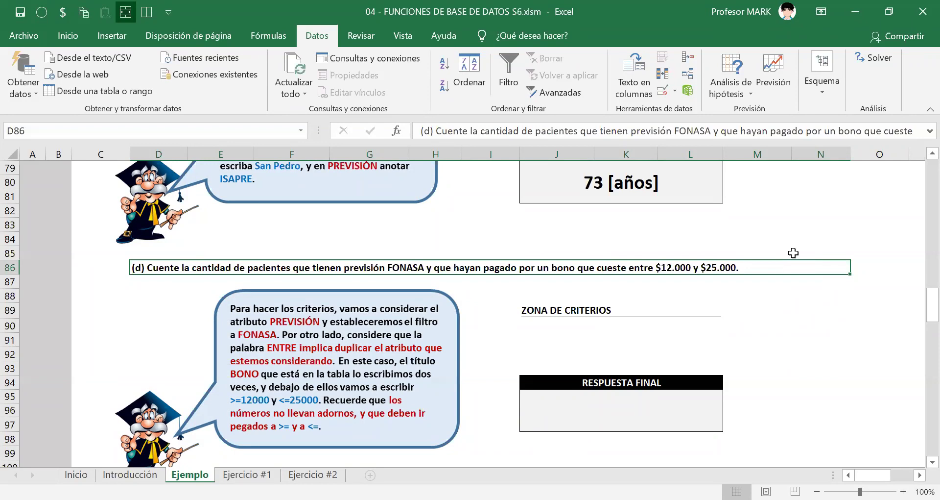
# Copy question (c)'s criteria headers, J75:T75, into question (d)'s criteria zone at J91, and add cell borders to J91:T92.
pyautogui.scroll(1, 572, 299)
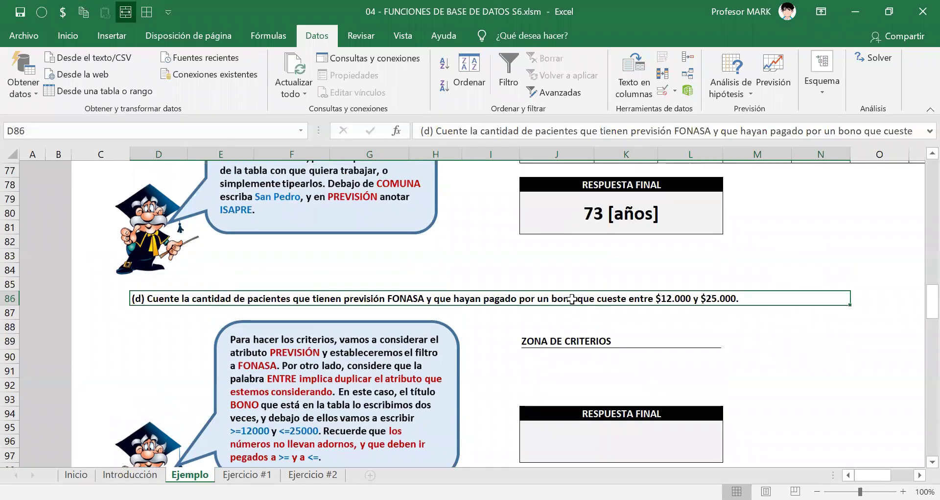
pyautogui.scroll(4, 572, 299)
pyautogui.scroll(-1, 563, 313)
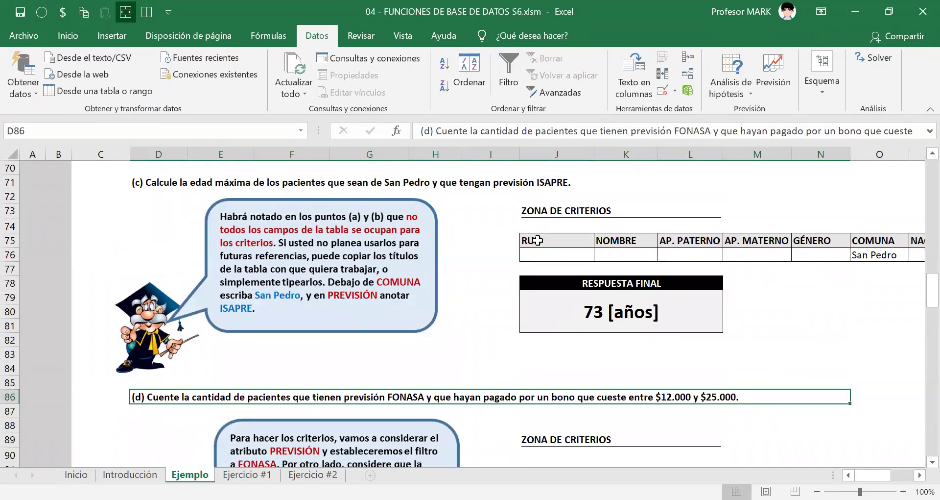
pyautogui.click(538, 240)
pyautogui.hotkey('ctrl', 'shift', 'Right')
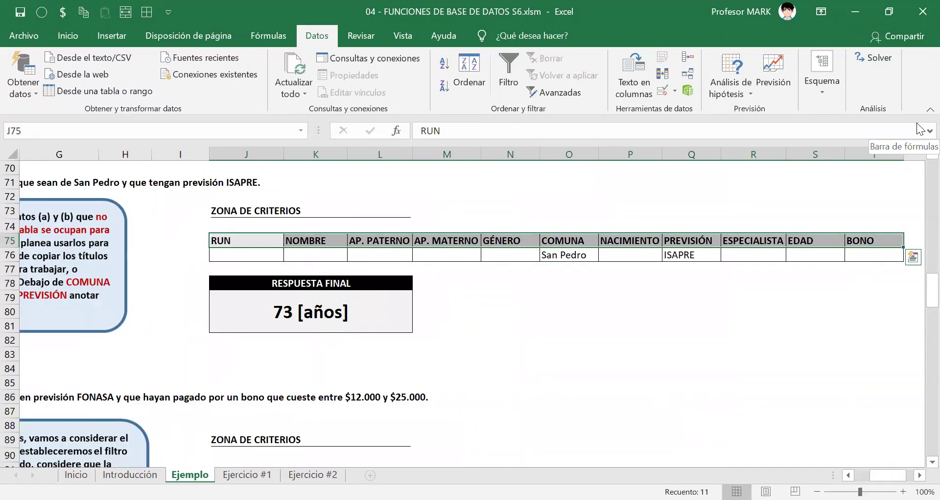
pyautogui.hotkey('ctrl', 'c')
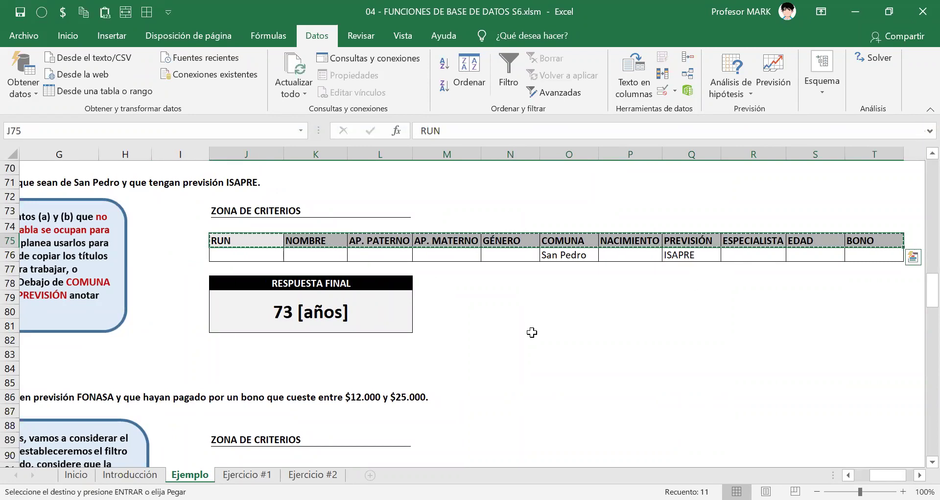
pyautogui.scroll(-3, 337, 345)
pyautogui.click(240, 330)
pyautogui.click(240, 334)
pyautogui.hotkey('ctrl', 'v')
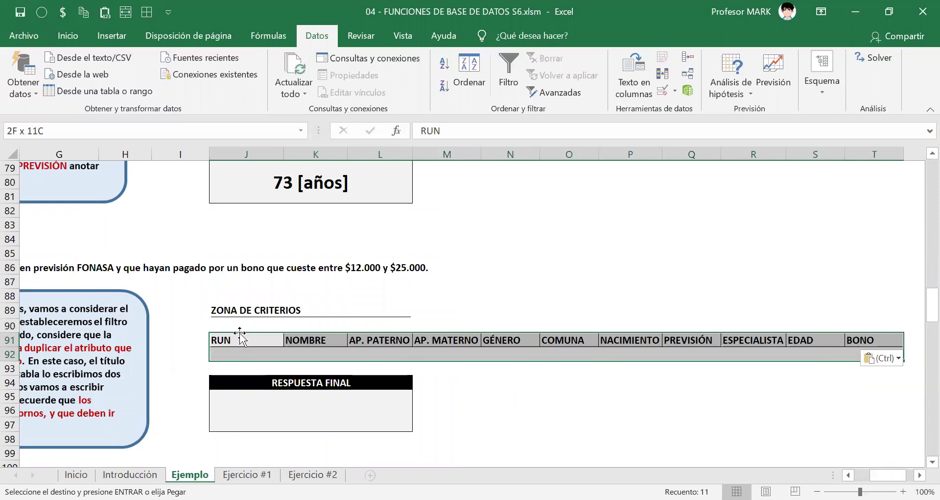
pyautogui.press('Escape')
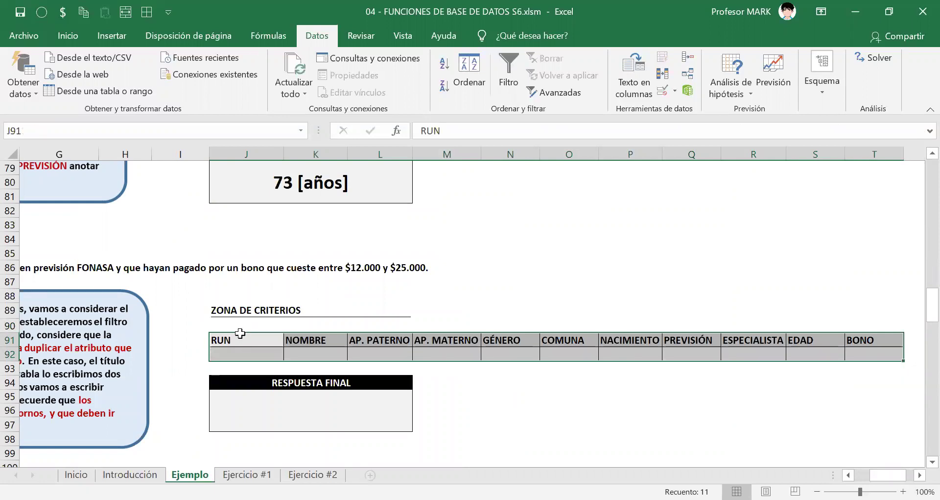
# Go over question (d)'s copied headers in row 91 and the blank criteria cells beneath them in row 92.
pyautogui.press('Right')
pyautogui.press('Right')
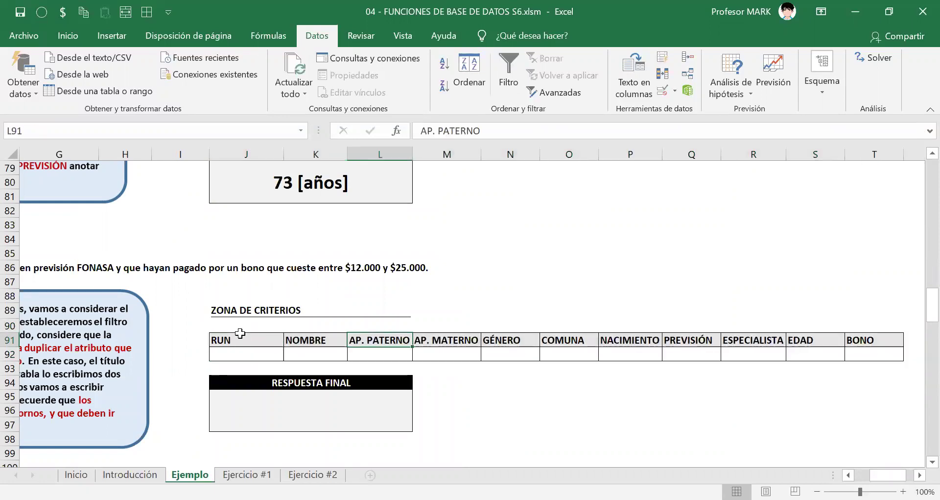
pyautogui.press('Right')
pyautogui.press('Right')
pyautogui.press('Right')
pyautogui.press('Right')
pyautogui.press('Right')
pyautogui.press('Left')
pyautogui.press('Left')
pyautogui.press('Left')
pyautogui.press('Left')
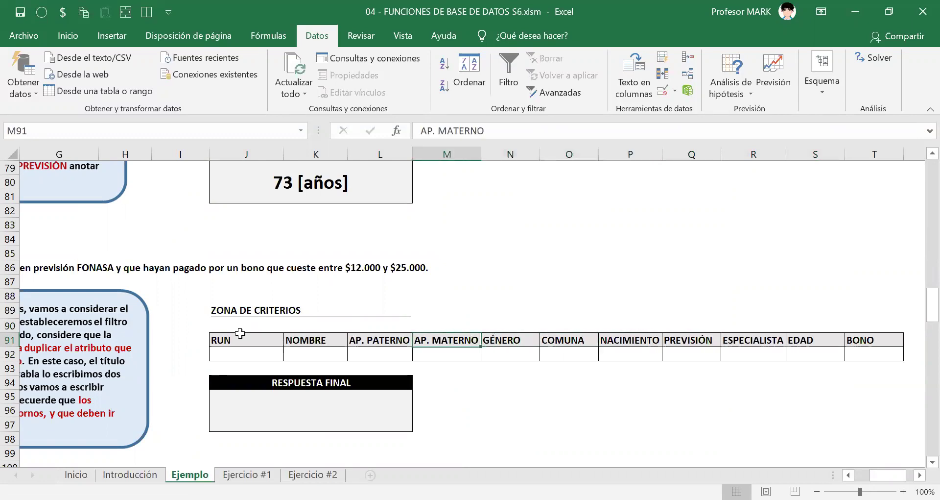
pyautogui.press('Left')
pyautogui.press('Left')
pyautogui.press('Left')
pyautogui.press('Down')
pyautogui.press('Right')
pyautogui.press('Right')
pyautogui.press('Right')
pyautogui.press('Right')
pyautogui.press('Right')
pyautogui.press('Right')
pyautogui.press('Right')
pyautogui.press('Right')
pyautogui.press('Right')
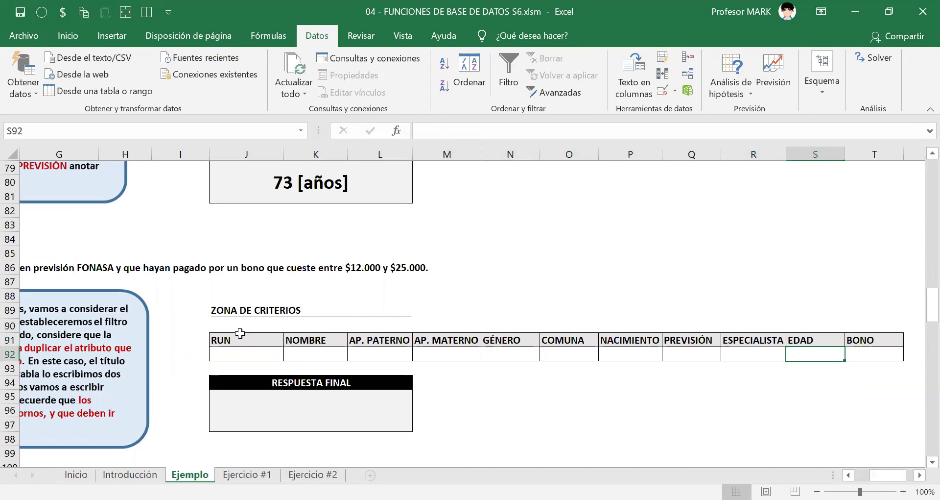
# Review the blank criteria row beneath RUN through BONO and reread question (d)'s instructions on the FONASA filter and duplicated BONO attribute.
pyautogui.press('Left')
pyautogui.press('Left')
pyautogui.press('Left')
pyautogui.press('Left')
pyautogui.press('Left')
pyautogui.press('Left')
pyautogui.press('Left')
pyautogui.press('Left')
pyautogui.press('Left')
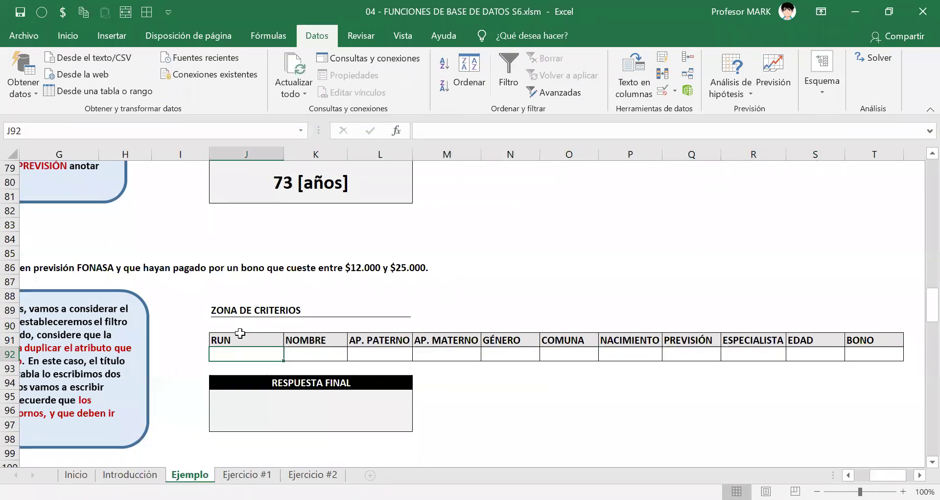
pyautogui.press('Up')
pyautogui.hotkey('ctrl', 'shift', 'Right')
pyautogui.press('Down')
pyautogui.press('Left')
pyautogui.press('Left')
pyautogui.press('Left')
pyautogui.press('Left')
pyautogui.press('Left')
pyautogui.press('Left')
pyautogui.press('Left')
pyautogui.press('Left')
pyautogui.press('Left')
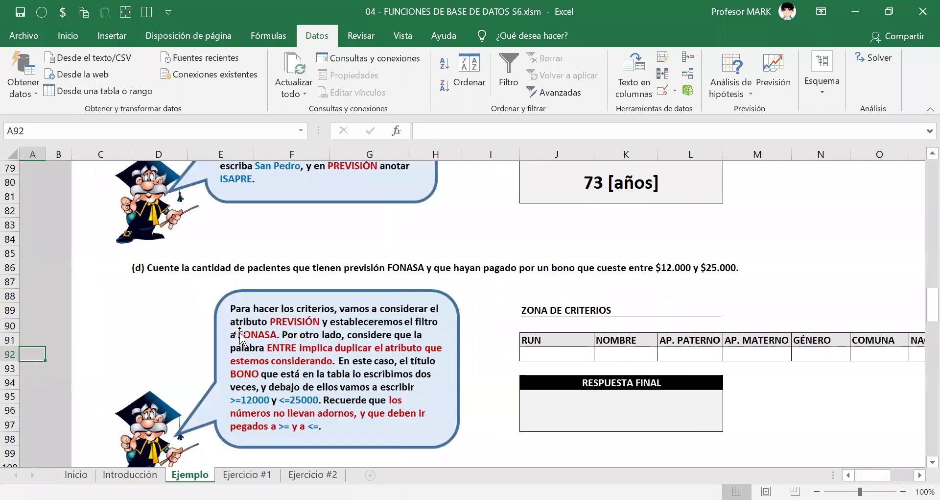
# Enter FONASA as the PREVISIÓN criterion in Q92 of question (d)'s criteria zone.
pyautogui.press('Right')
pyautogui.press('Right')
pyautogui.press('Right')
pyautogui.press('Right')
pyautogui.press('Right')
pyautogui.press('Right')
pyautogui.press('Right')
pyautogui.press('Right')
pyautogui.press('Right')
pyautogui.press('Right')
pyautogui.press('Right')
pyautogui.press('Right')
pyautogui.press('Right')
pyautogui.press('Right')
pyautogui.press('Right')
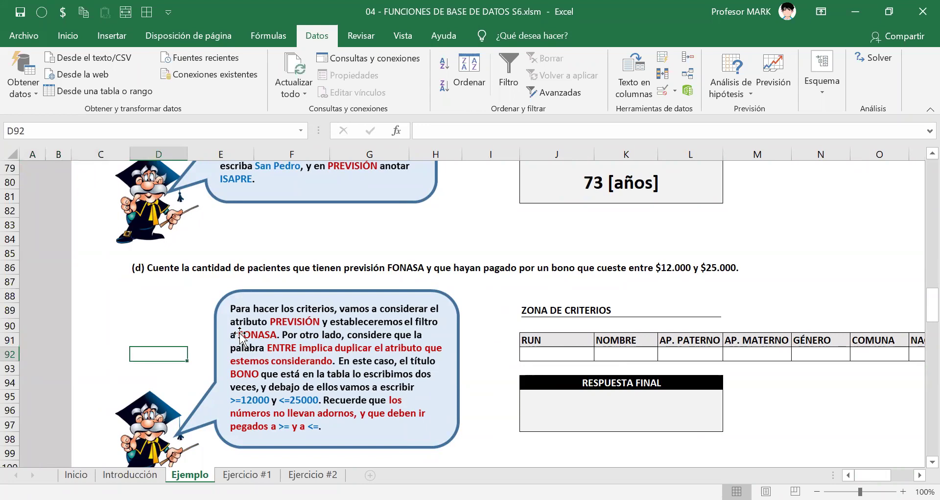
pyautogui.press('Right')
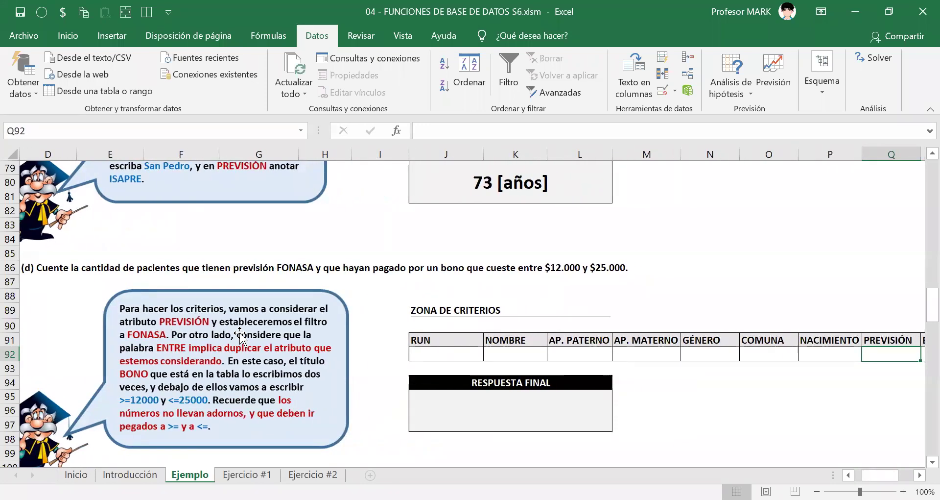
pyautogui.write('FONASA')
pyautogui.press('Return')
pyautogui.press('Up')
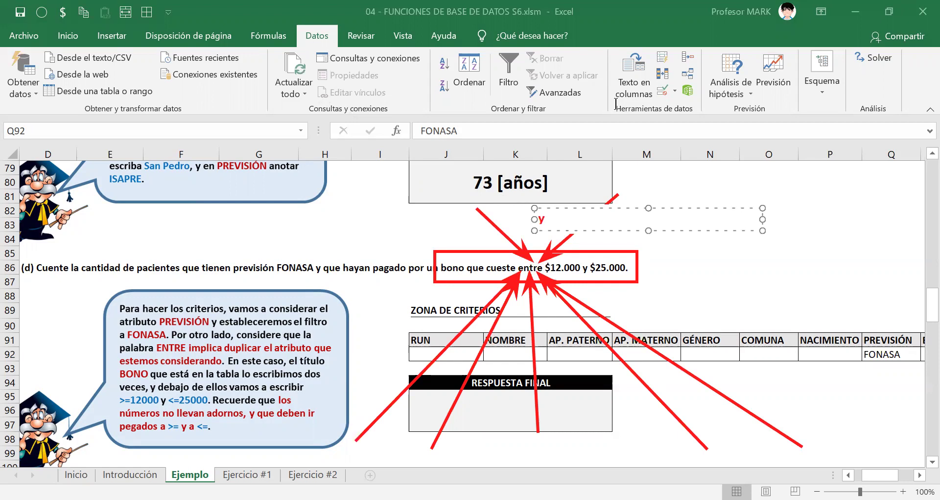
# Annotate question (d)'s price range with an enlarged "y" and the text "bono >=12000 Y bono <=25000", and clear the red markup.
pyautogui.hotkey('ctrl', 'shift', '>')
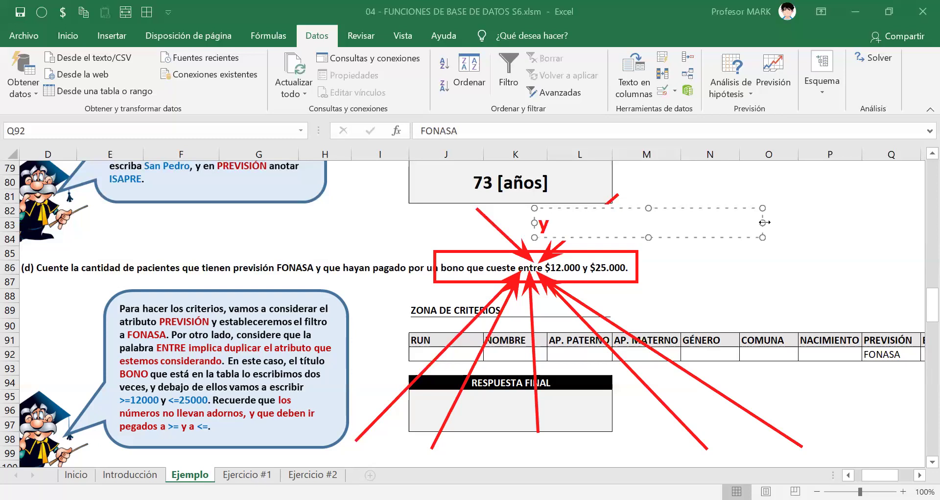
pyautogui.moveTo(554, 208); pyautogui.dragTo(547, 213)
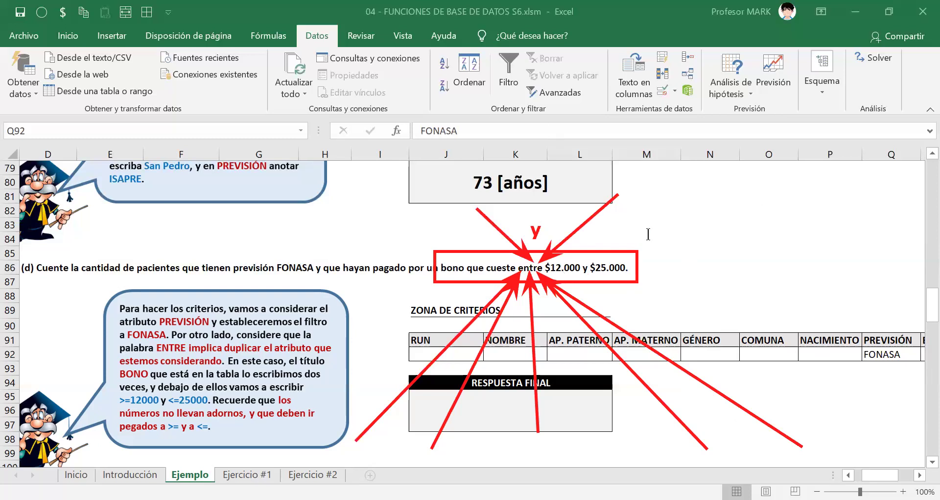
pyautogui.moveTo(651, 218); pyautogui.dragTo(936, 247)
pyautogui.write('bono ')
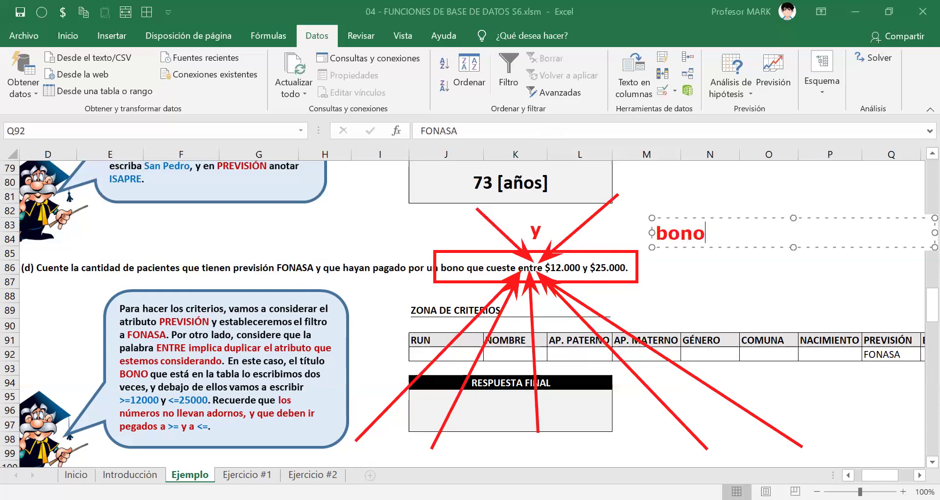
pyautogui.write('>=12000 Y')
pyautogui.press('Return')
pyautogui.write('bono <=')
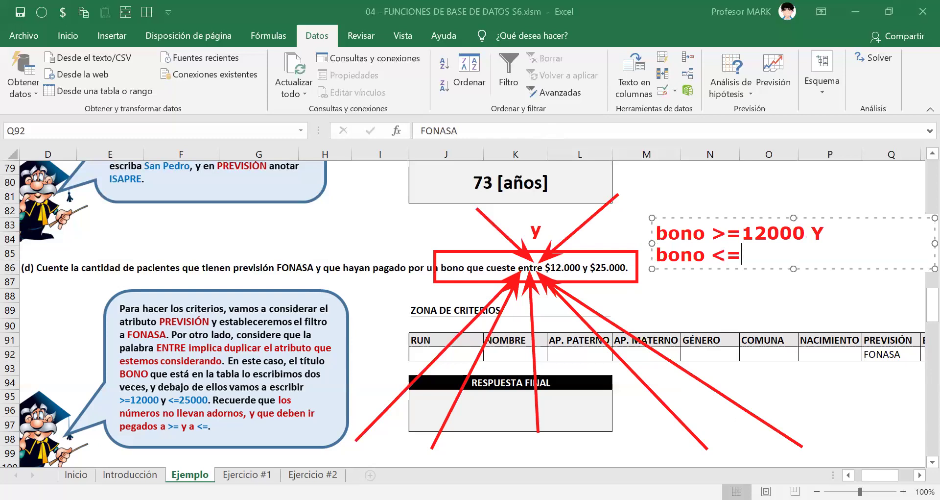
pyautogui.write('25000')
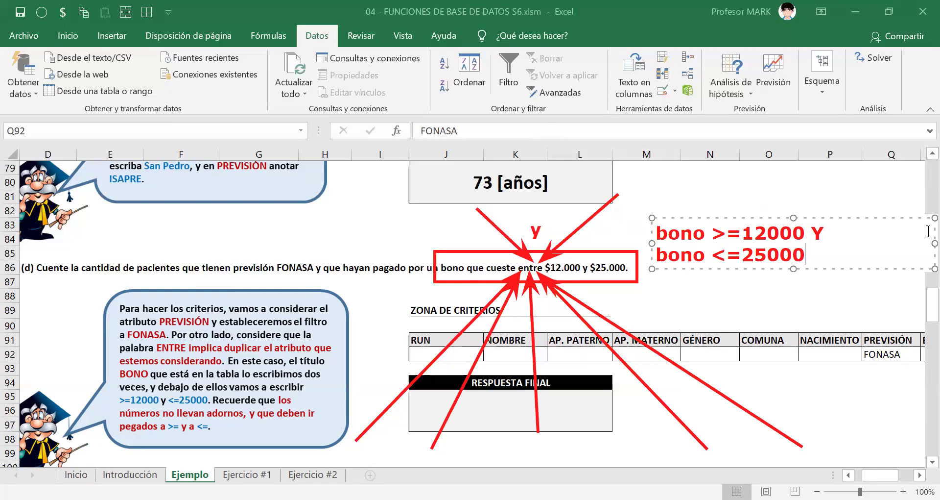
pyautogui.moveTo(929, 243); pyautogui.dragTo(847, 243)
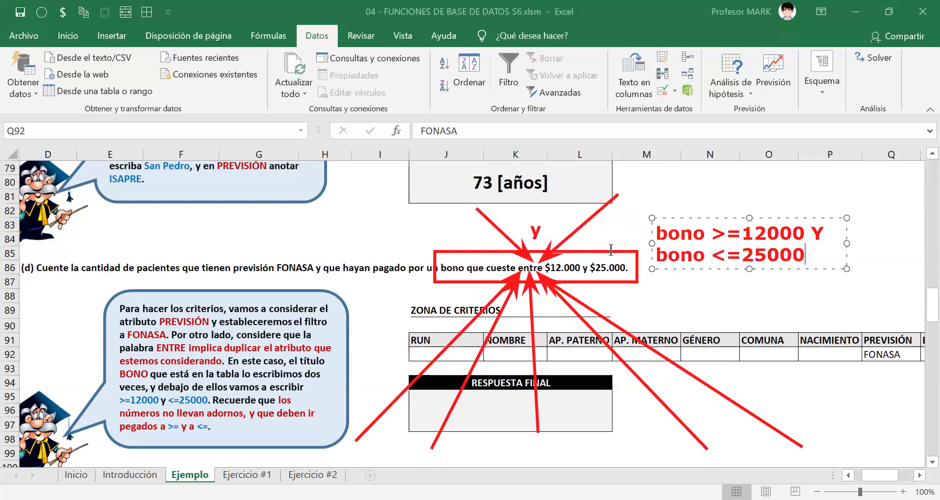
pyautogui.click(574, 202)
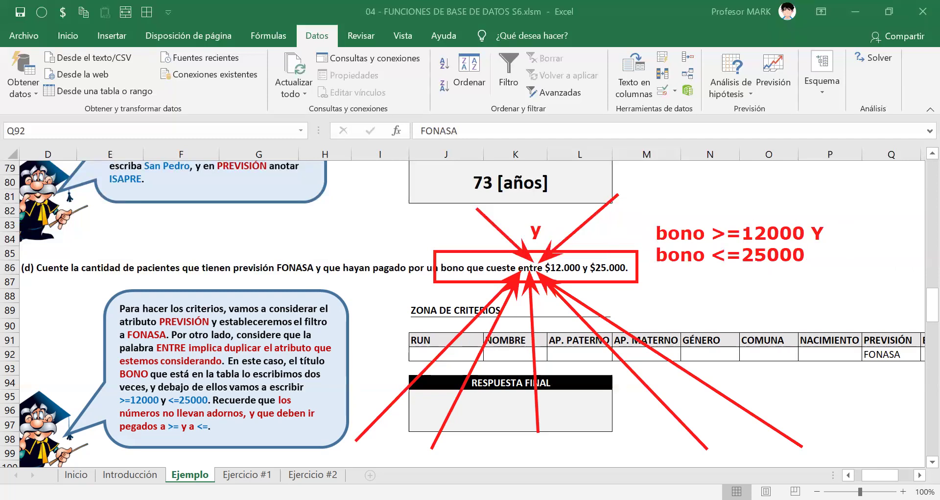
pyautogui.hscroll(5, 471, 314)
pyautogui.hscroll(1, 470, 313)
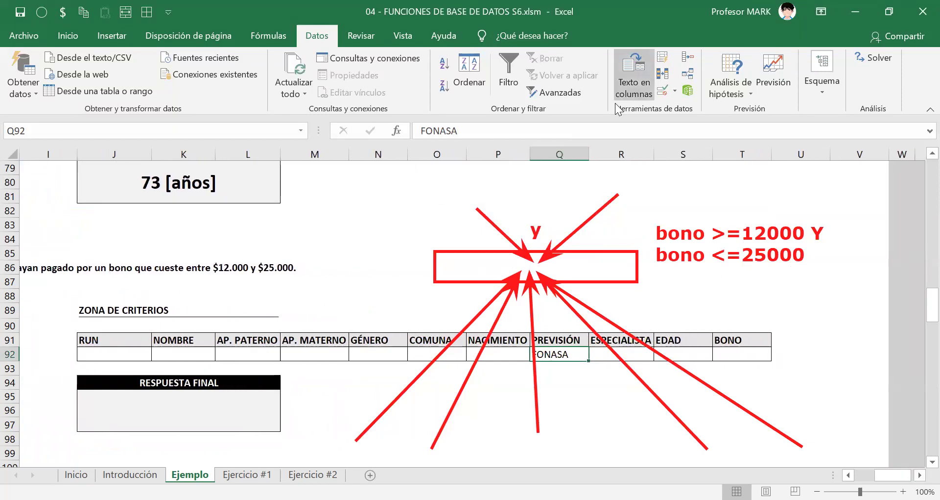
pyautogui.click(675, 117)
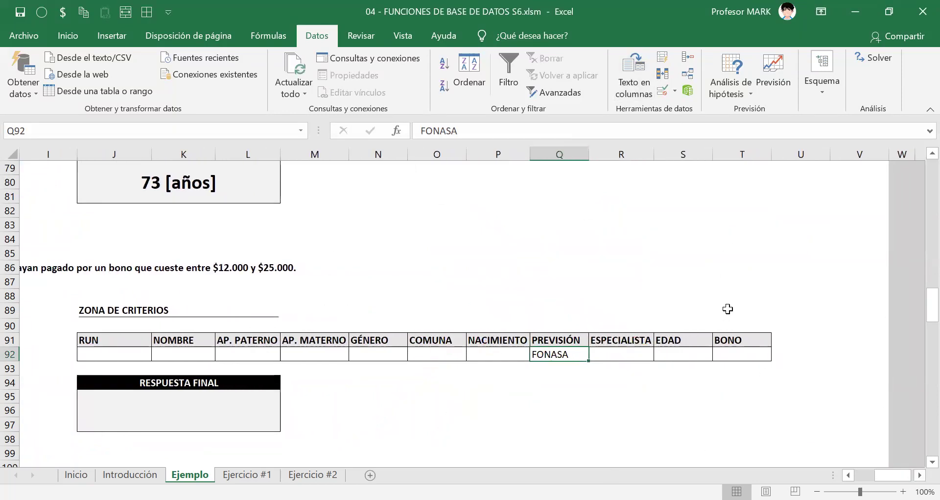
# Fill in >=12000 as the lower limit under the BONO header in T92.
pyautogui.click(730, 341)
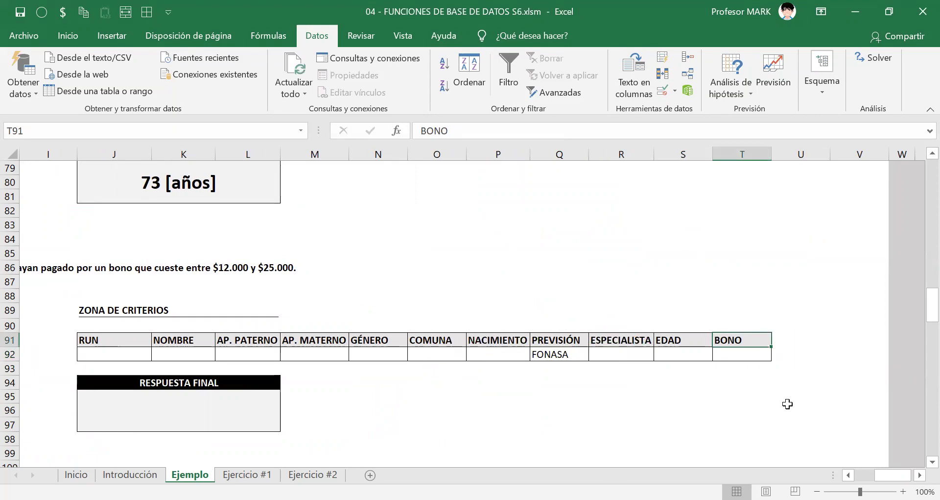
pyautogui.click(725, 355)
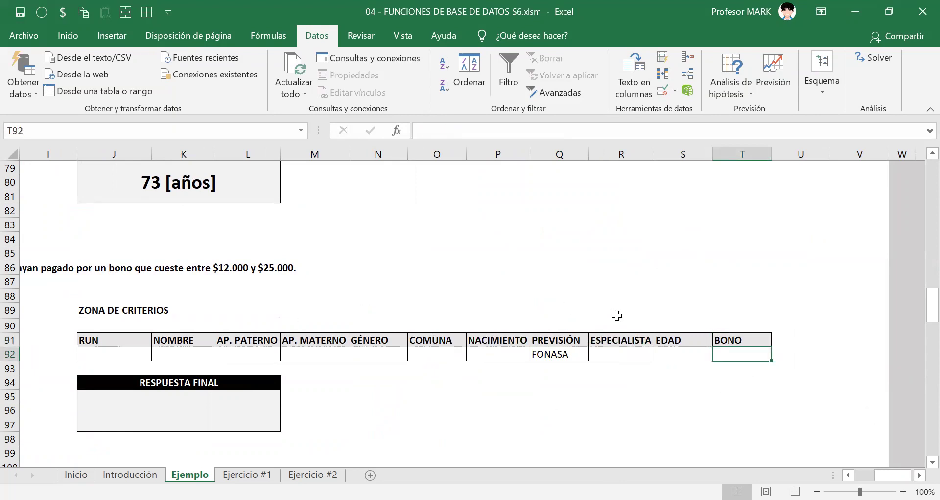
pyautogui.write('>=12000')
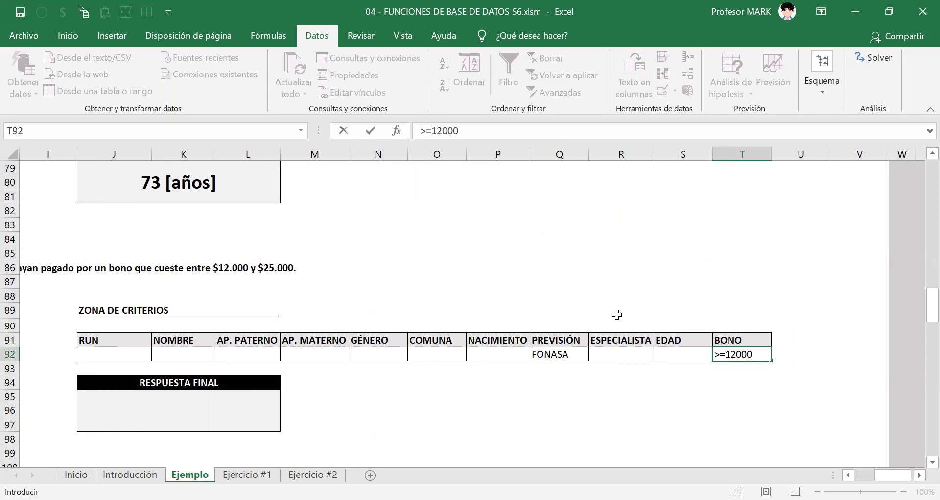
# Try combining both limits in T92 as ">=12000 Y <=25000", and remove the "Y <=25000" part.
pyautogui.write('Y <=25000')
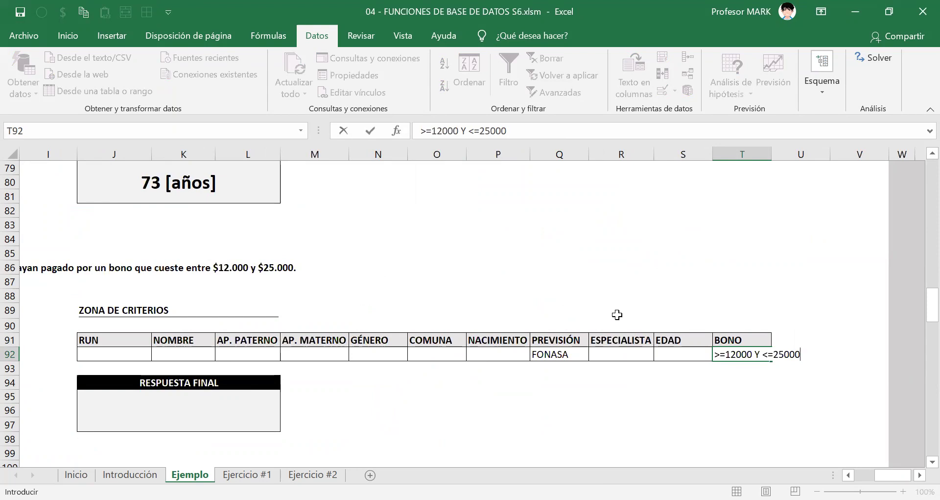
pyautogui.press('BackSpace')
pyautogui.press('BackSpace')
pyautogui.press('BackSpace')
pyautogui.press('BackSpace')
pyautogui.press('BackSpace')
pyautogui.press('BackSpace')
pyautogui.press('BackSpace')
pyautogui.press('BackSpace')
pyautogui.press('BackSpace')
pyautogui.press('BackSpace')
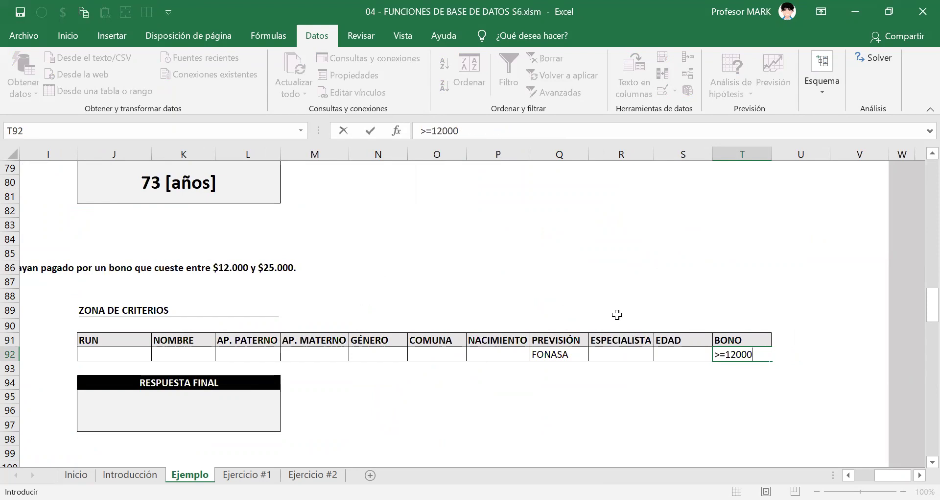
# Confirm the T92 criterion, and duplicate the BONO header from T91 into U91 with cell borders on U91:U92.
pyautogui.press('Return')
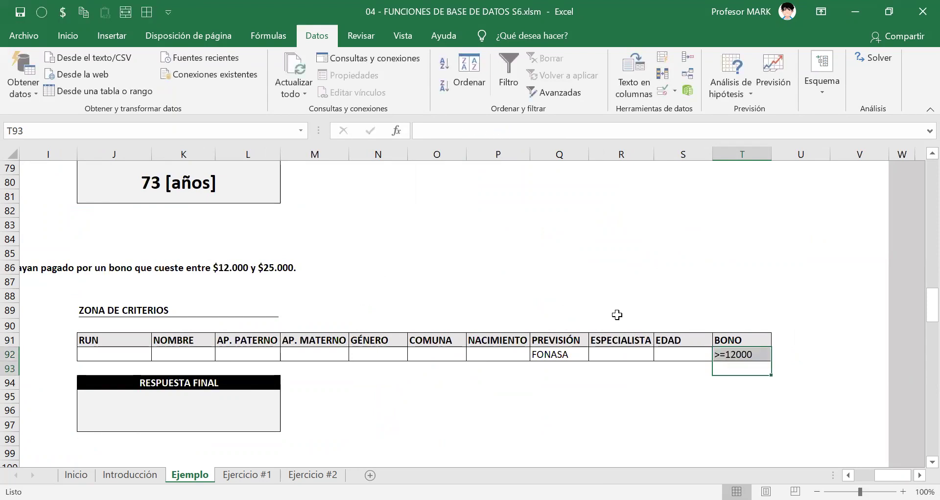
pyautogui.press('Up')
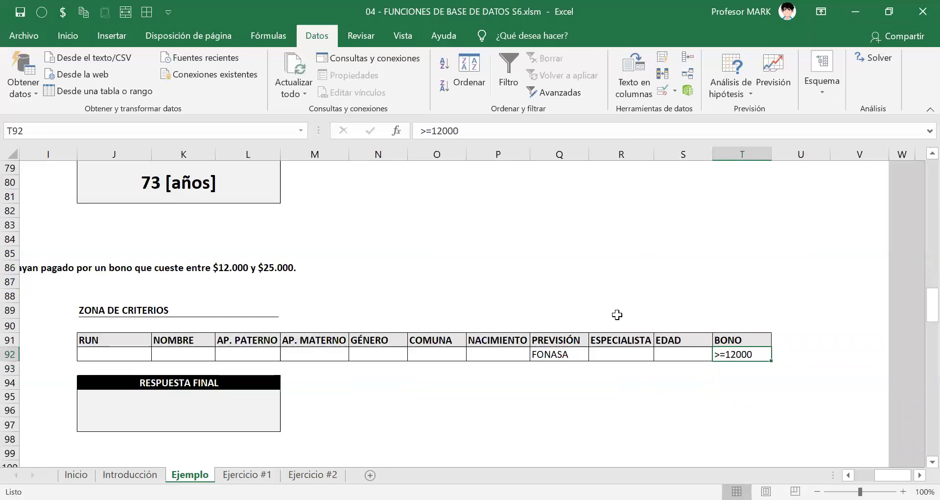
pyautogui.press('Up')
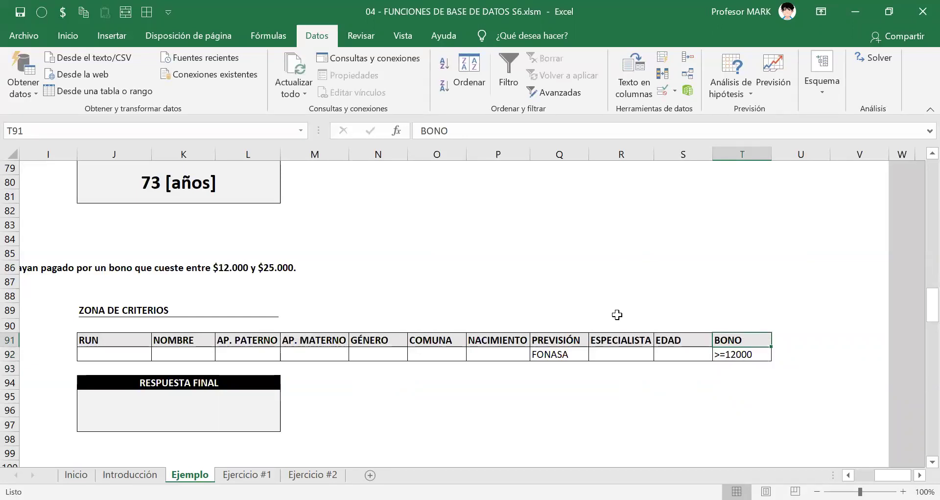
pyautogui.hotkey('ctrl', 'c')
pyautogui.press('Right')
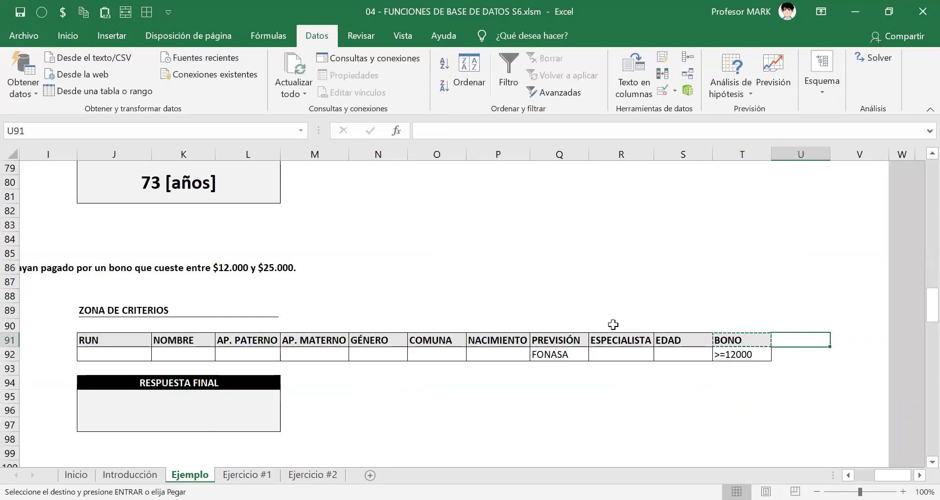
pyautogui.hotkey('ctrl', 'v')
pyautogui.hotkey('shift', 'Down')
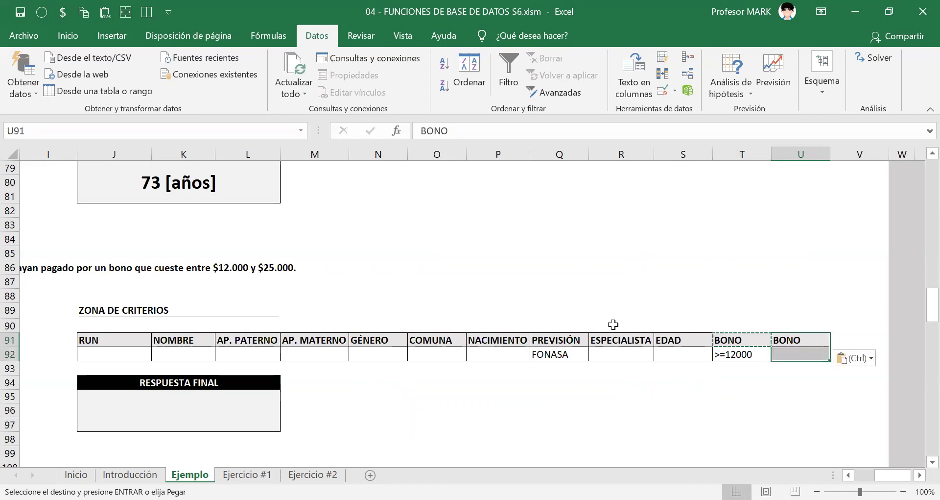
pyautogui.press('Escape')
# Enter <=25000 under the second BONO header in U92 and save the workbook.
pyautogui.press('Left')
pyautogui.press('Right')
pyautogui.press('Left')
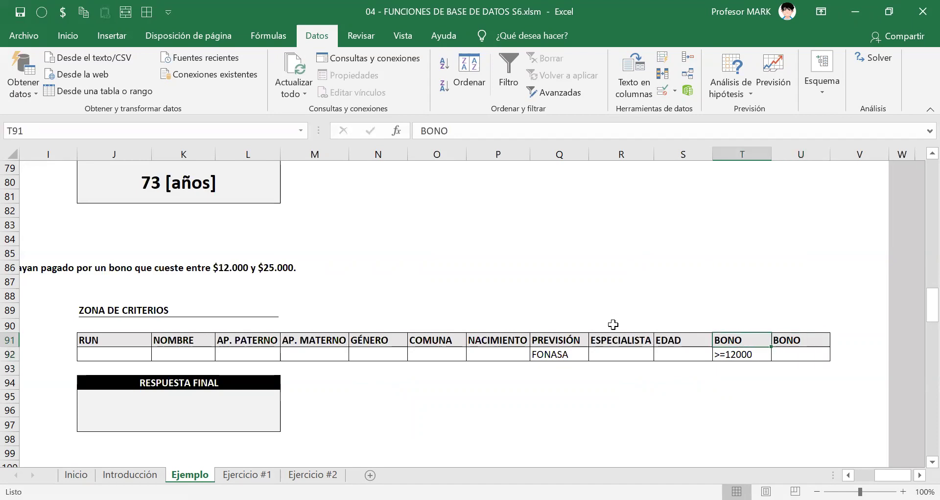
pyautogui.hotkey('shift', 'Right')
pyautogui.press('Right')
pyautogui.press('Down')
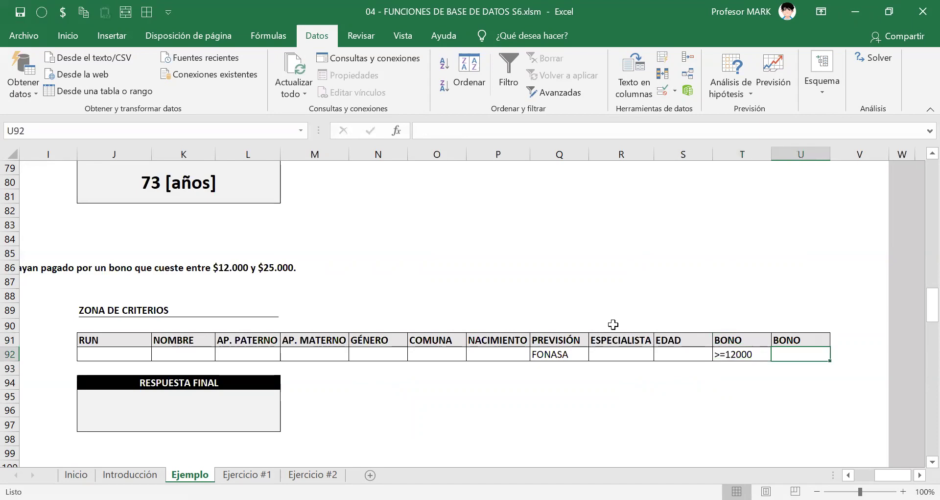
pyautogui.write('<=25000')
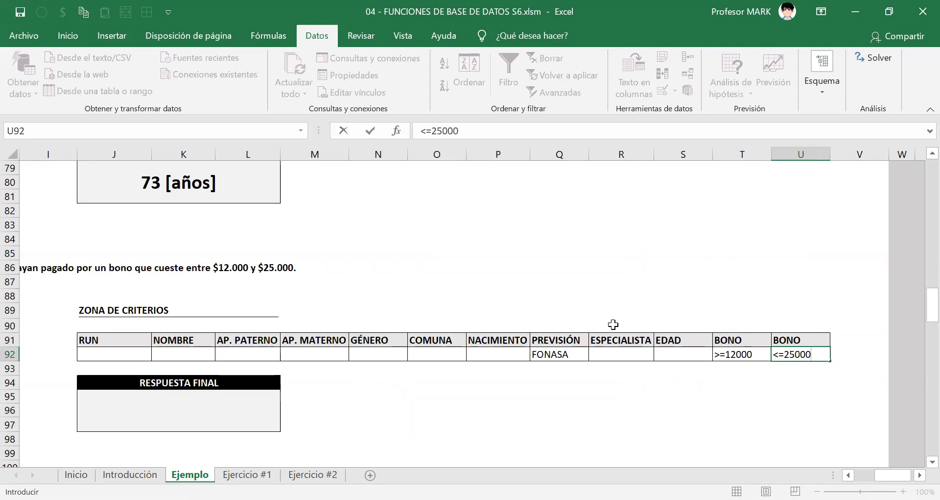
pyautogui.press('Return')
pyautogui.click(567, 406)
pyautogui.hotkey('ctrl', 's')
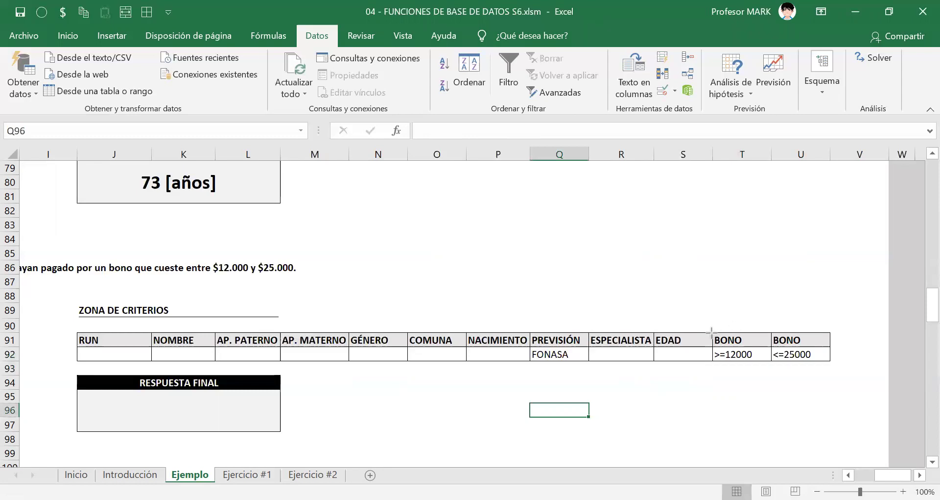
# Frame the BONO criteria T91:U92 in red and point an arrow at them from a red label reading "entre 12000 y 25000".
pyautogui.moveTo(713, 333); pyautogui.dragTo(831, 362)
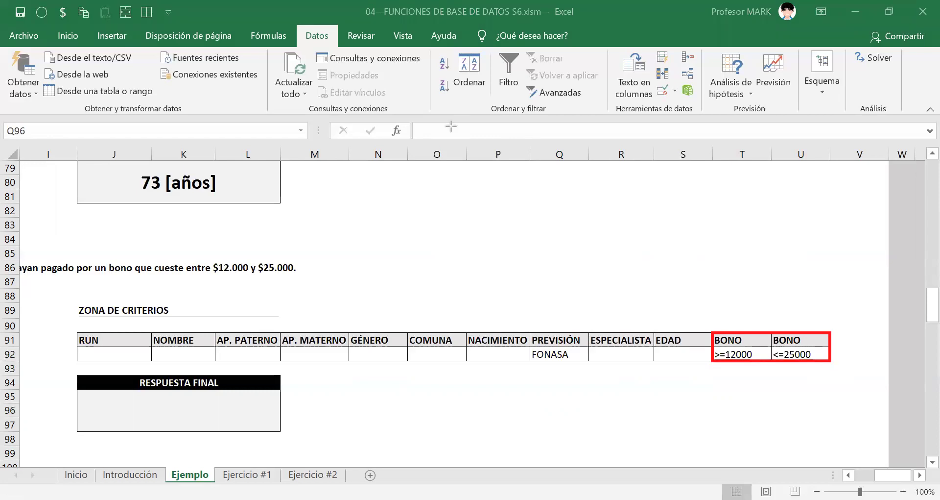
pyautogui.click(624, 243)
pyautogui.write('entre ')
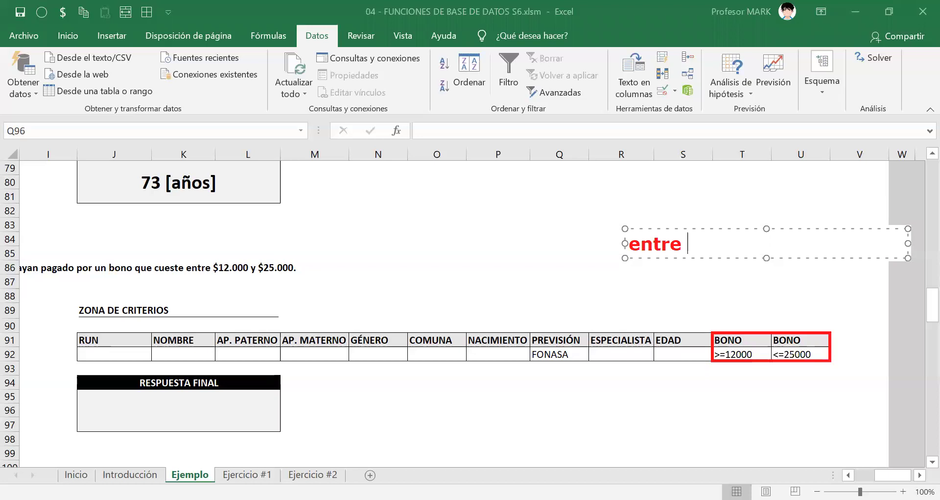
pyautogui.write('12000 ')
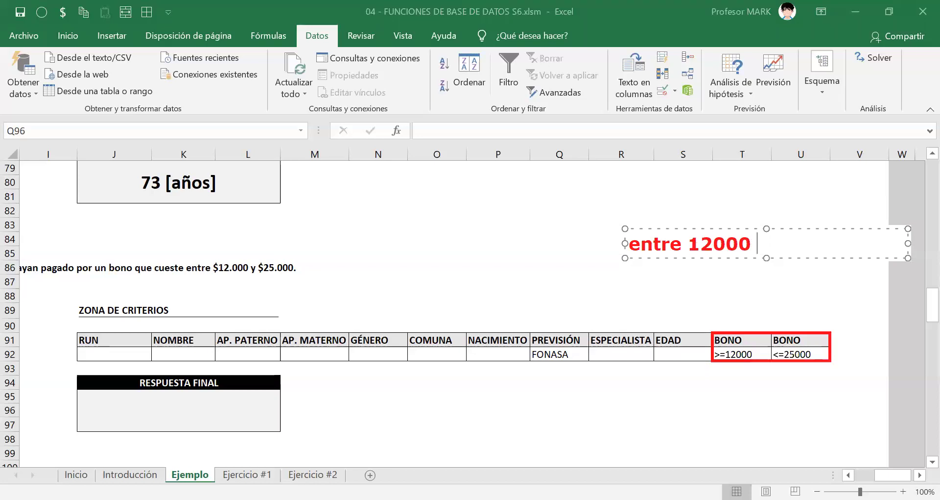
pyautogui.write('y 25000')
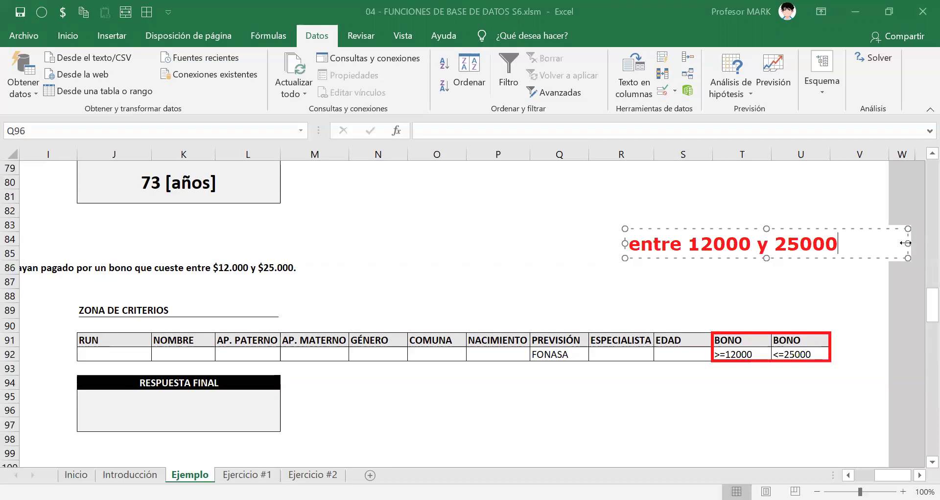
pyautogui.moveTo(906, 243); pyautogui.dragTo(844, 243)
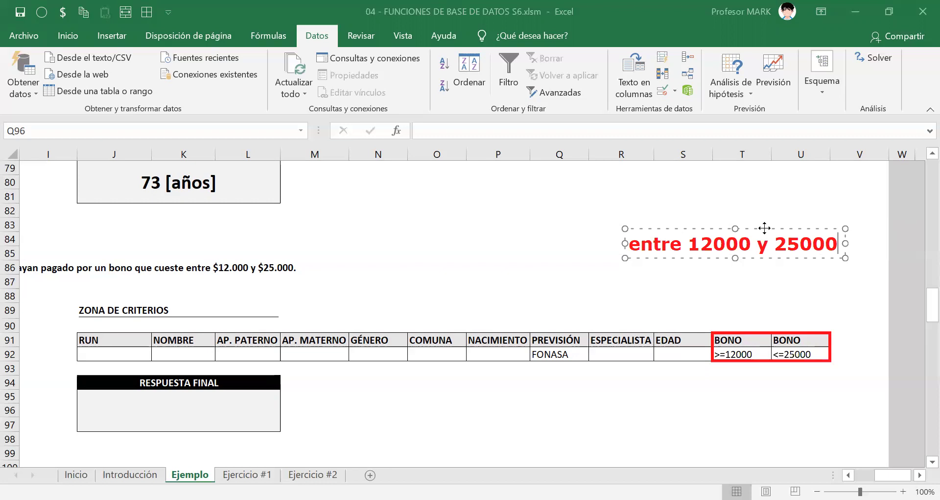
pyautogui.moveTo(765, 228); pyautogui.dragTo(812, 261)
pyautogui.press('Escape')
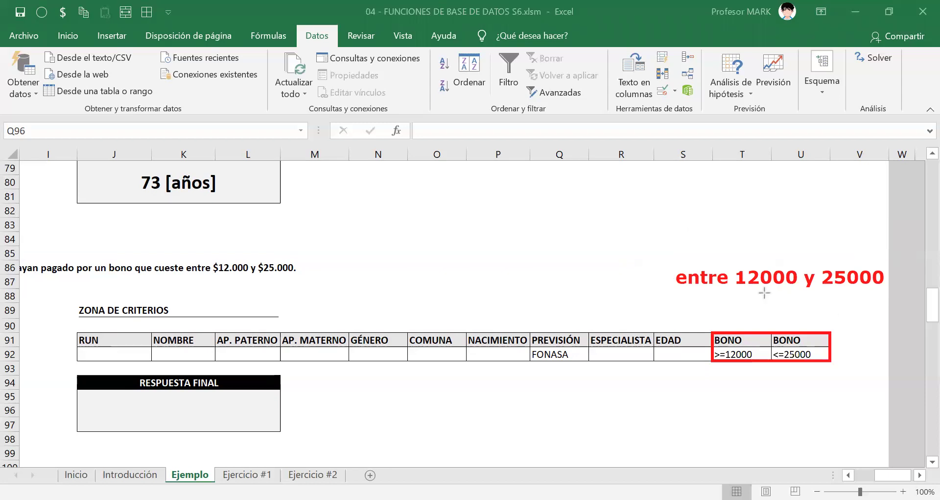
pyautogui.moveTo(774, 292); pyautogui.dragTo(749, 343)
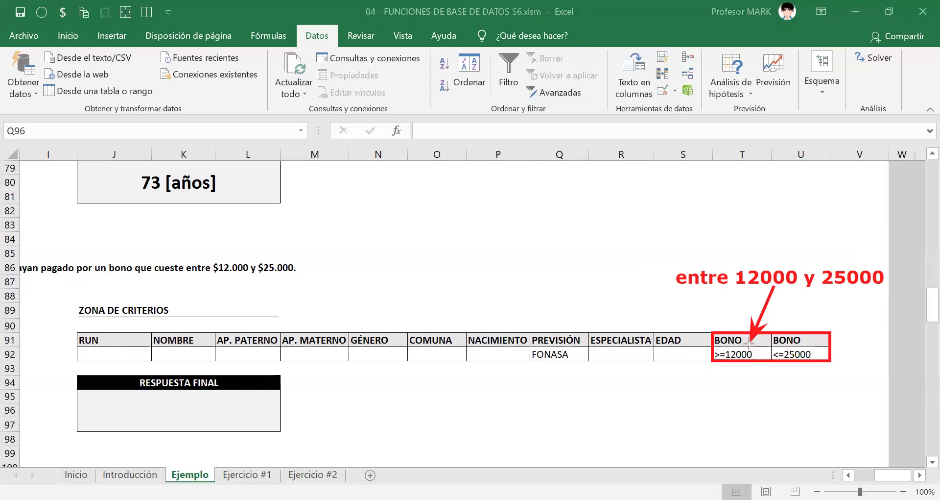
# Point red arrows at the >=12000 criterion and the second BONO criterion, and clear all red annotations from the screen.
pyautogui.moveTo(729, 437); pyautogui.dragTo(720, 365)
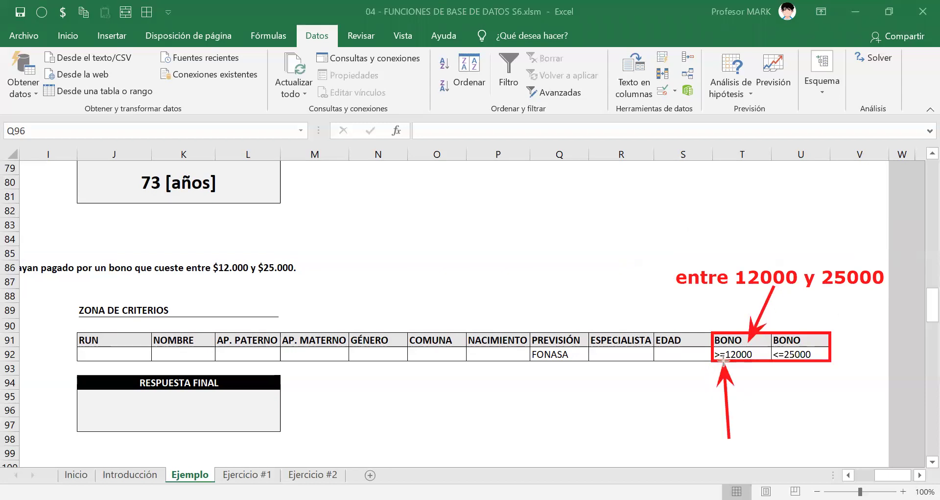
pyautogui.moveTo(861, 284)
pyautogui.mouseDown()
pyautogui.moveTo(817, 308)
pyautogui.moveTo(812, 345)
pyautogui.mouseUp()
pyautogui.moveTo(846, 454); pyautogui.dragTo(817, 348)
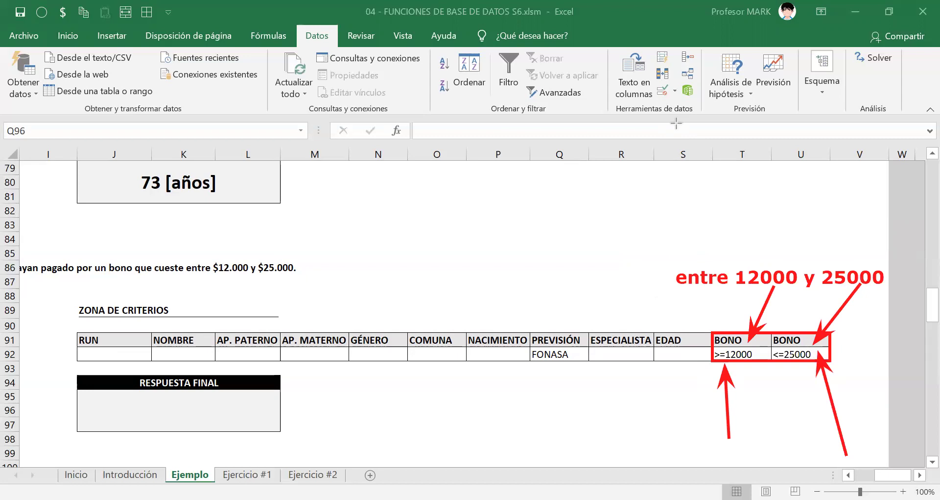
pyautogui.press('e')
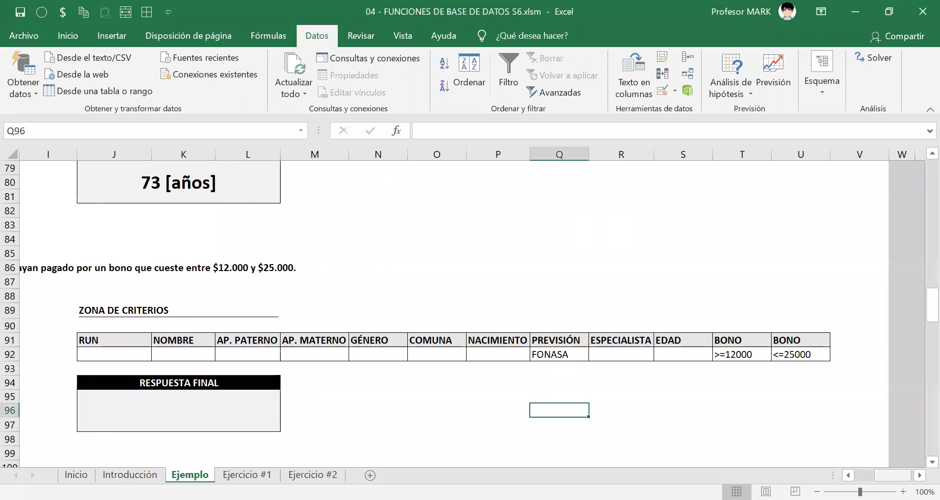
# Start a BDCONTARA formula in the RESPUESTA FINAL cell J95 of question (d).
pyautogui.hscroll(-5, 542, 342)
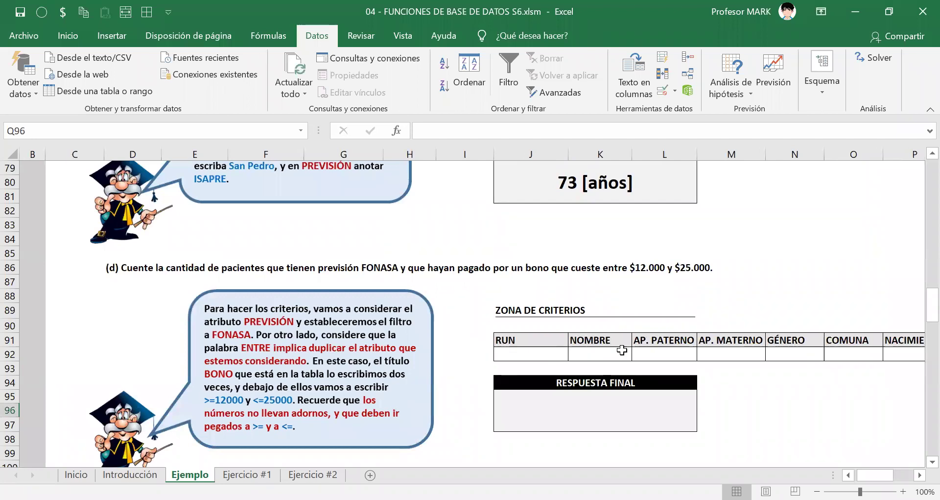
pyautogui.scroll(-2, 531, 323)
pyautogui.click(531, 322)
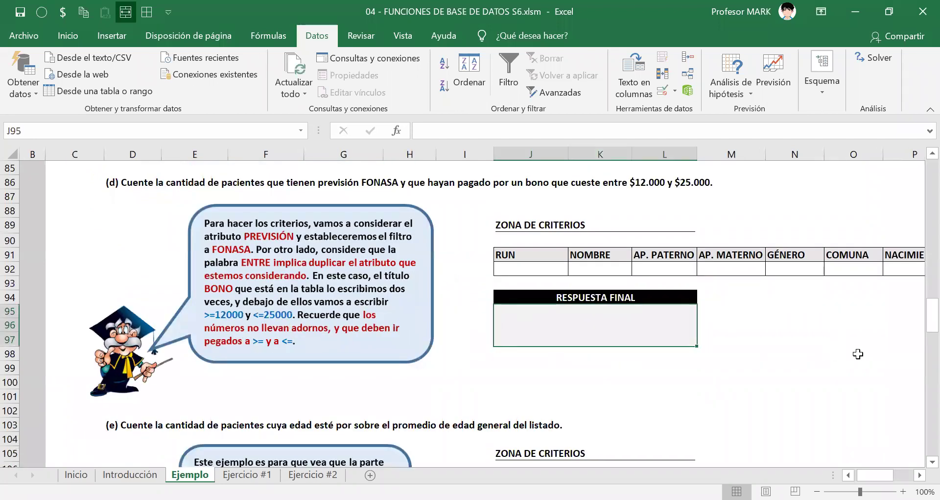
pyautogui.write('=')
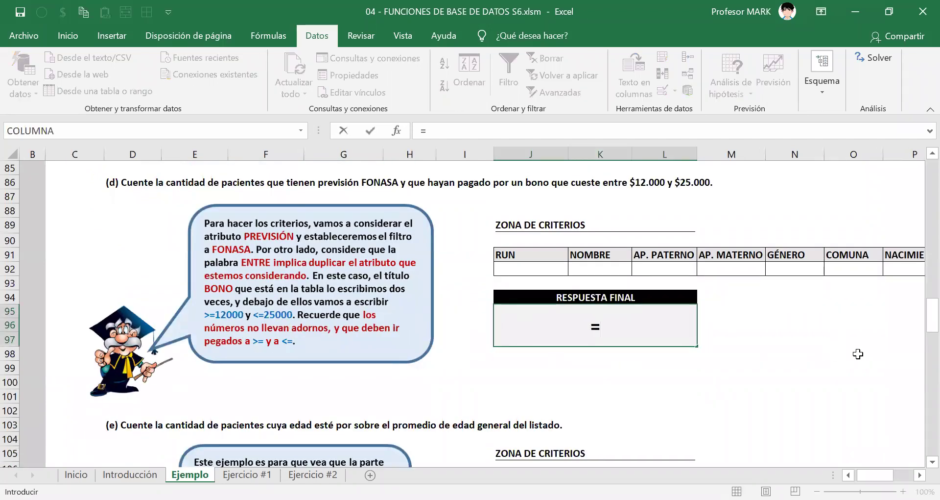
pyautogui.write('bdcon')
pyautogui.press('Tab')
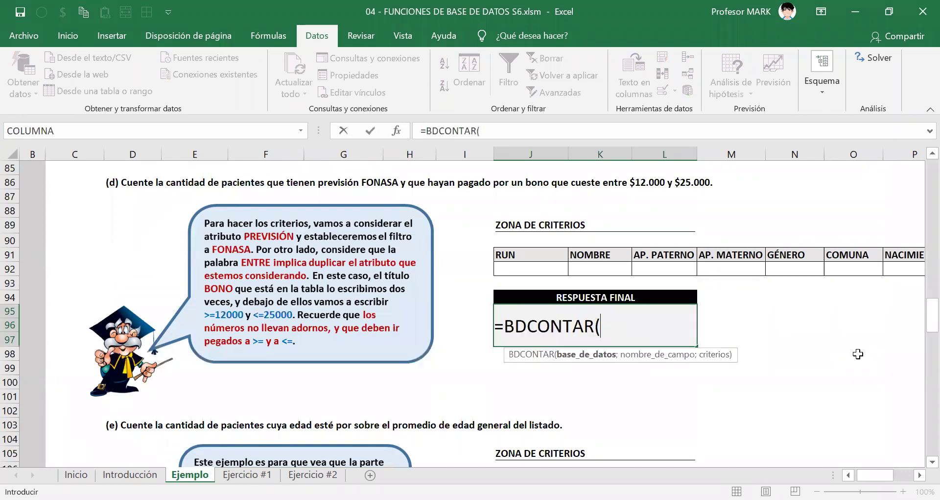
pyautogui.press('Left')
pyautogui.write('A')
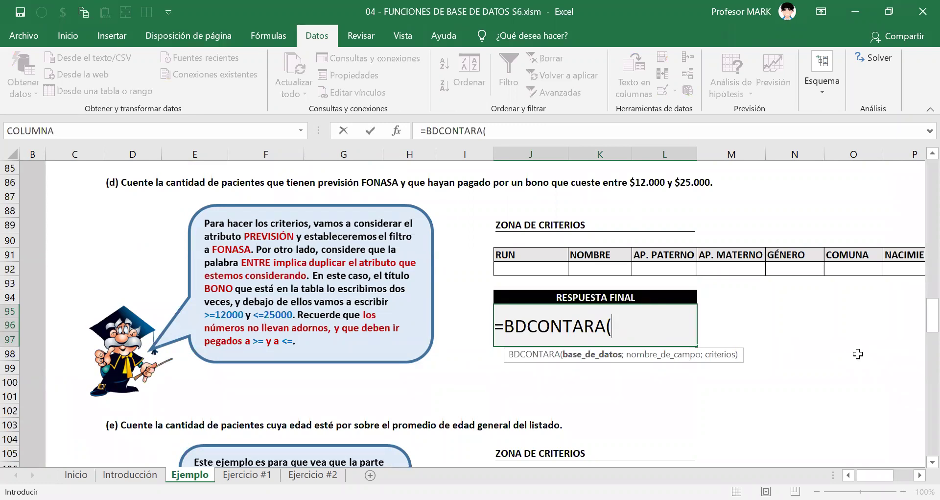
# Supply the whole patient table, PACIENTES[#Todo], as the formula's database argument.
pyautogui.write('PACIENTES')
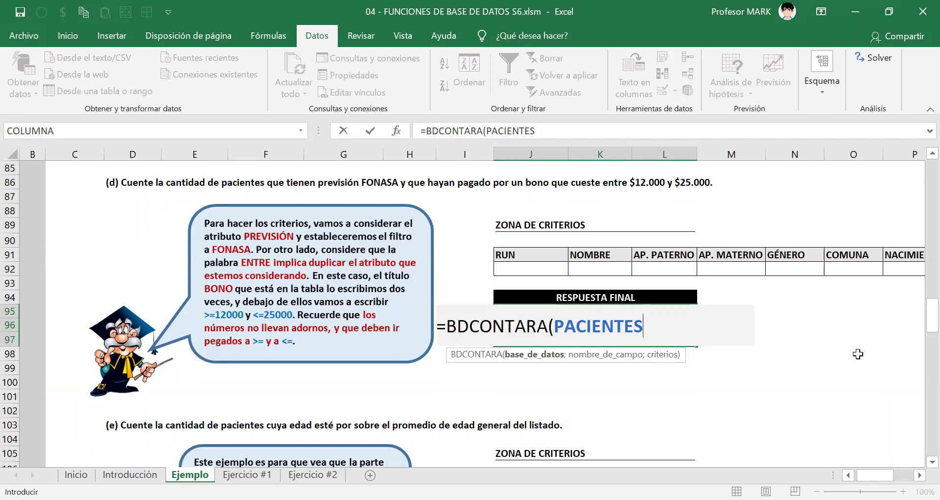
pyautogui.write('[')
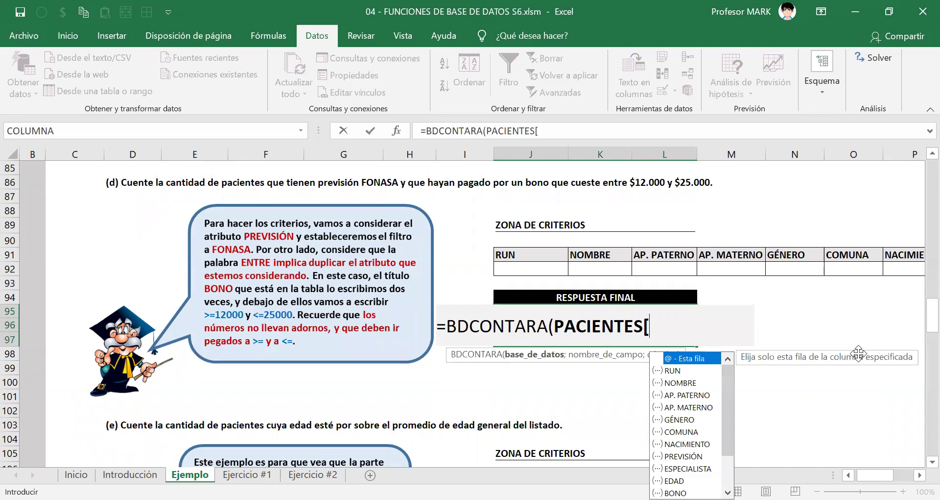
pyautogui.write('#')
pyautogui.press('Tab')
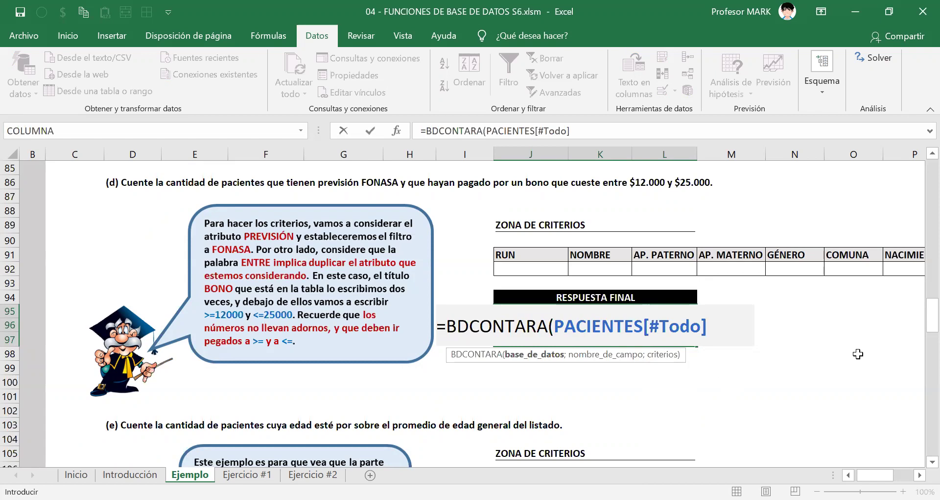
pyautogui.write(';')
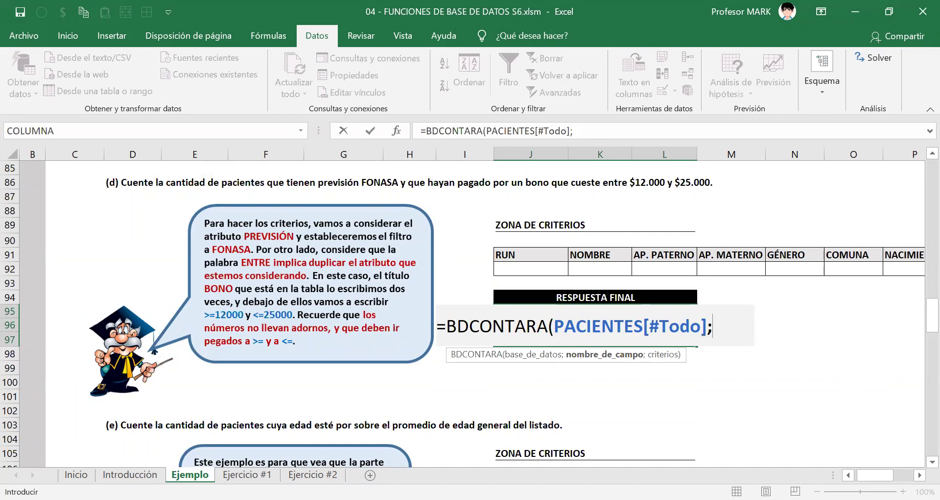
# Use the RUN header J91 as the field name and J91:U92 as the criteria range, and confirm the formula.
pyautogui.click(920, 475)
pyautogui.hscroll(4, 140, 277)
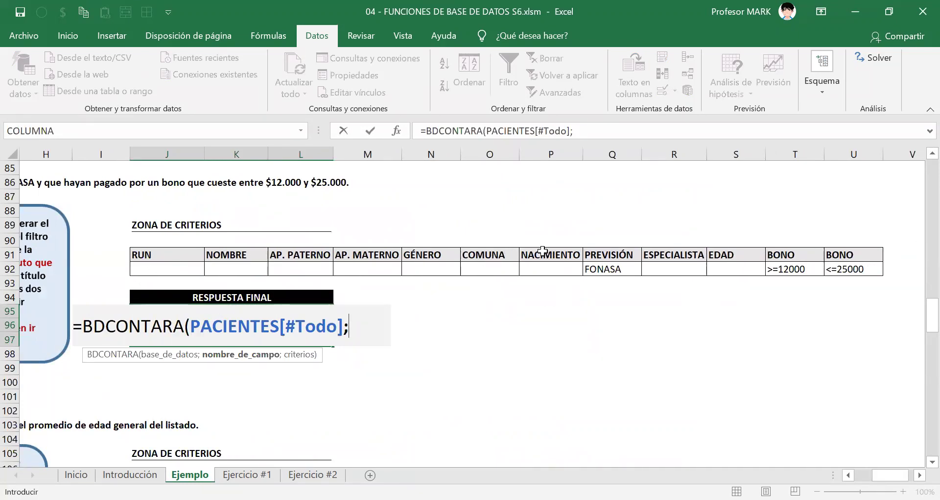
pyautogui.click(171, 254)
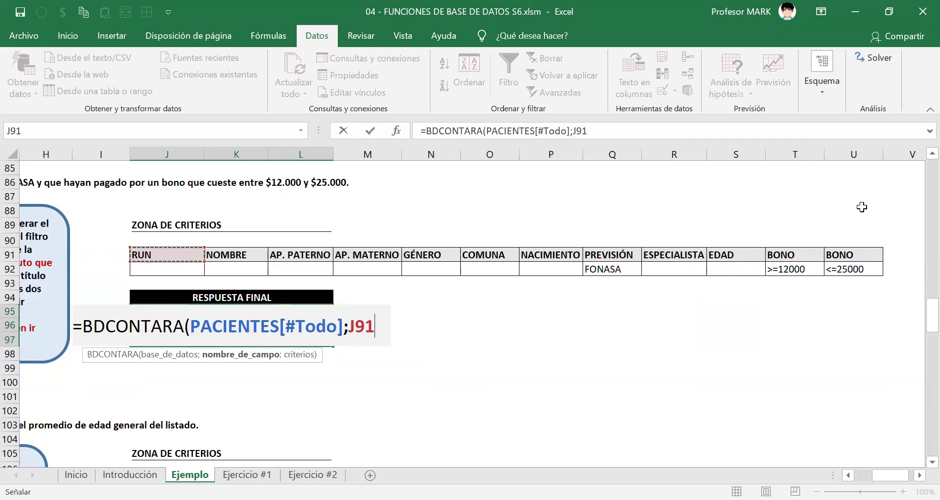
pyautogui.write(';')
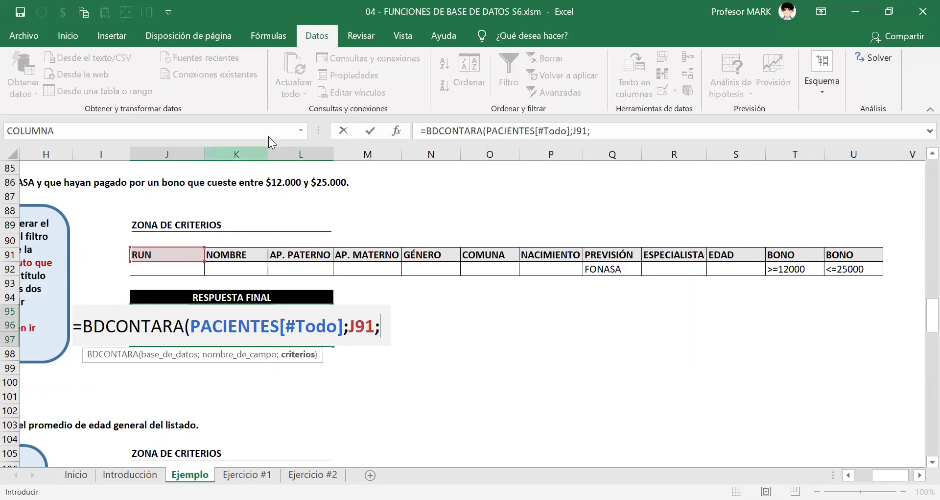
pyautogui.click(152, 255)
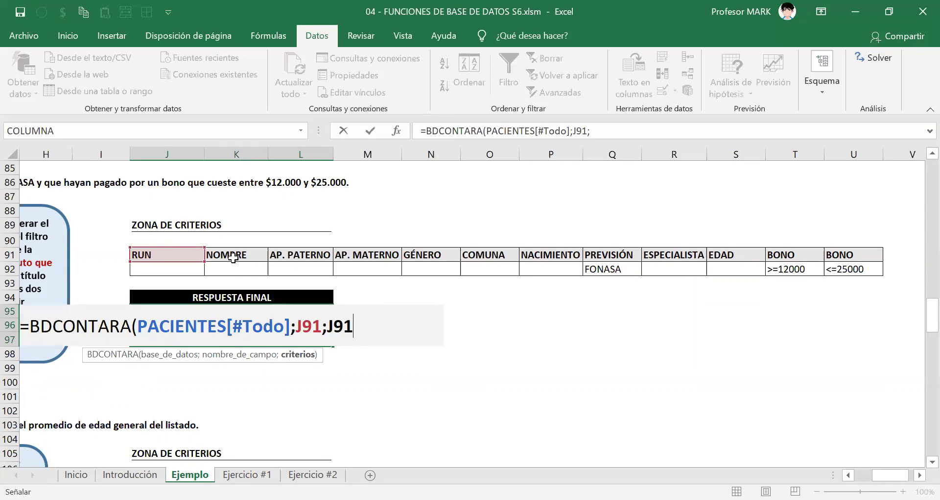
pyautogui.moveTo(234, 256); pyautogui.dragTo(858, 270)
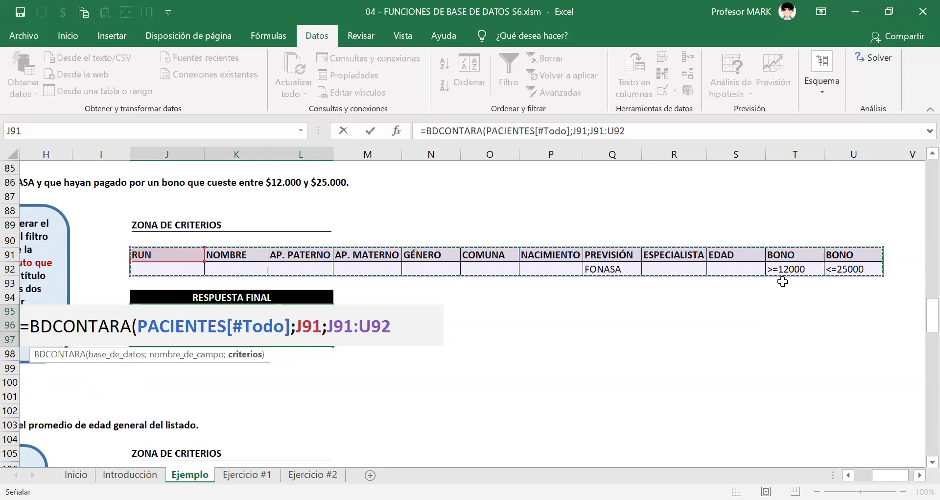
pyautogui.press('Return')
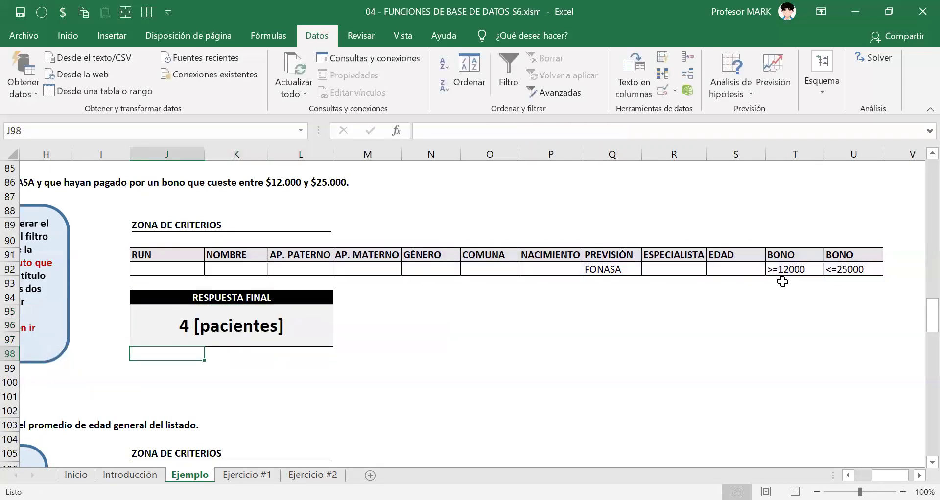
# Review the complete BDCONTARA formula in J95 against the statement of question (d), leaving it as entered.
pyautogui.press('Up')
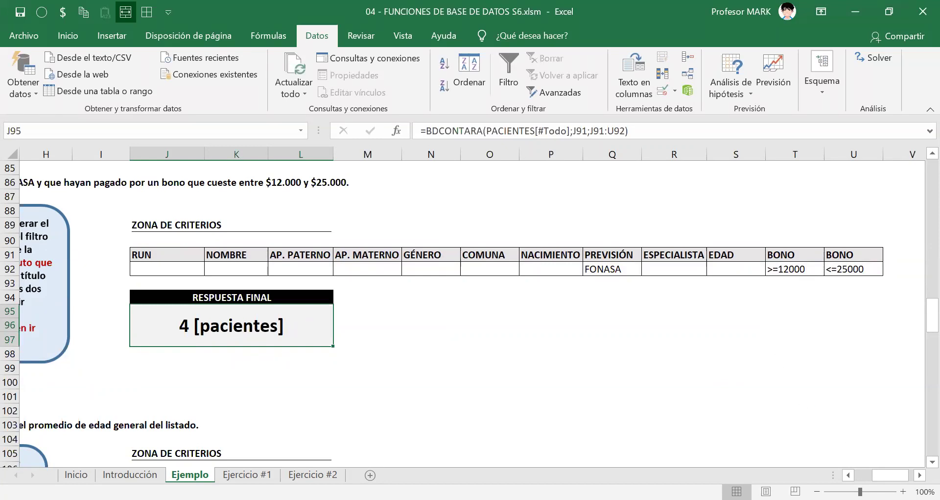
pyautogui.moveTo(890, 474); pyautogui.dragTo(875, 475)
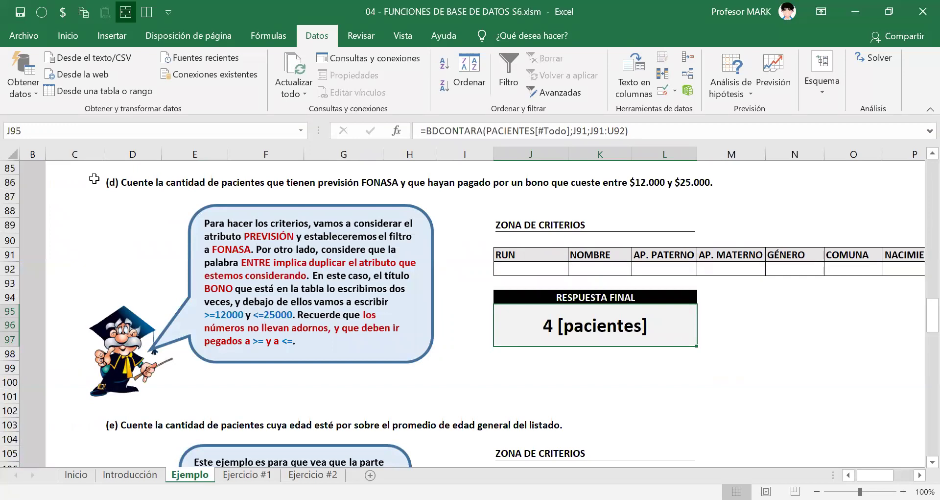
pyautogui.doubleClick(571, 327)
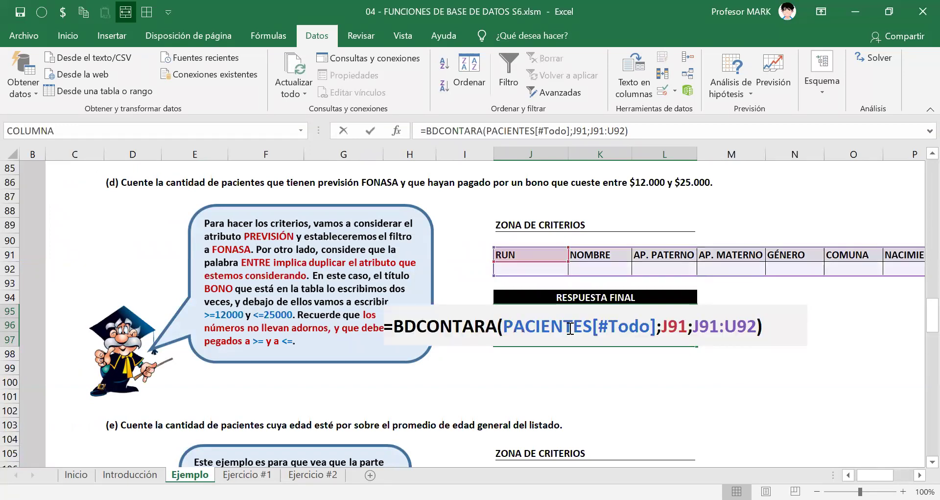
pyautogui.moveTo(779, 327); pyautogui.dragTo(349, 337)
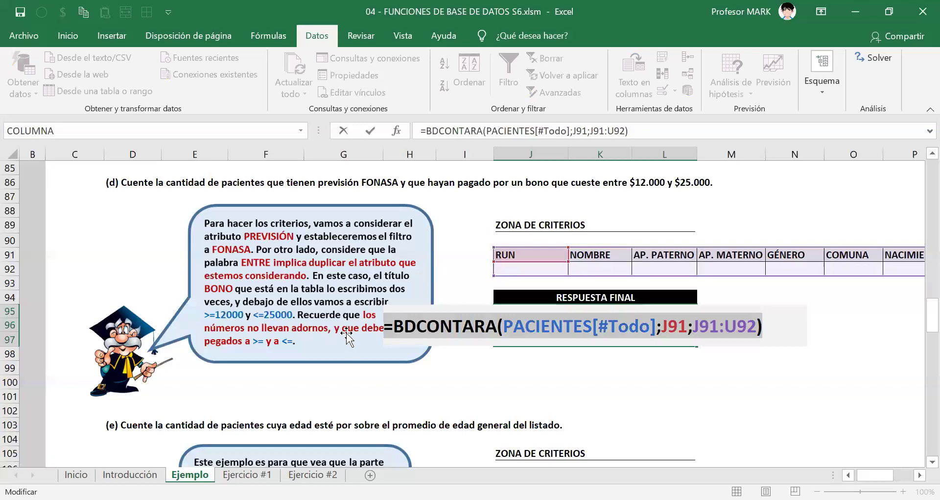
pyautogui.press('Return')
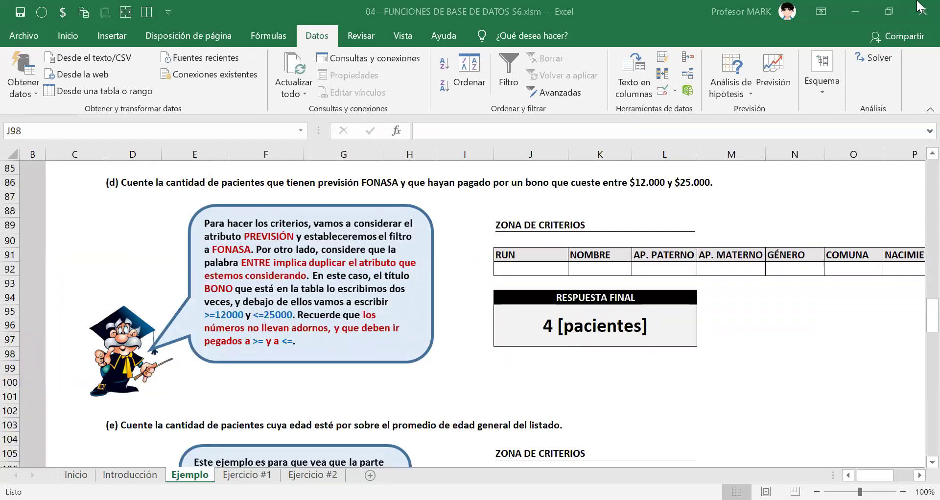
pyautogui.click(563, 324)
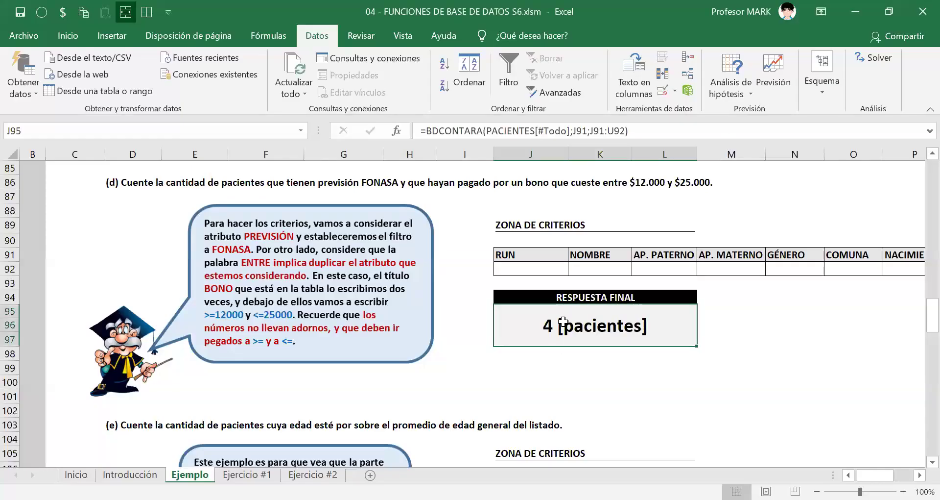